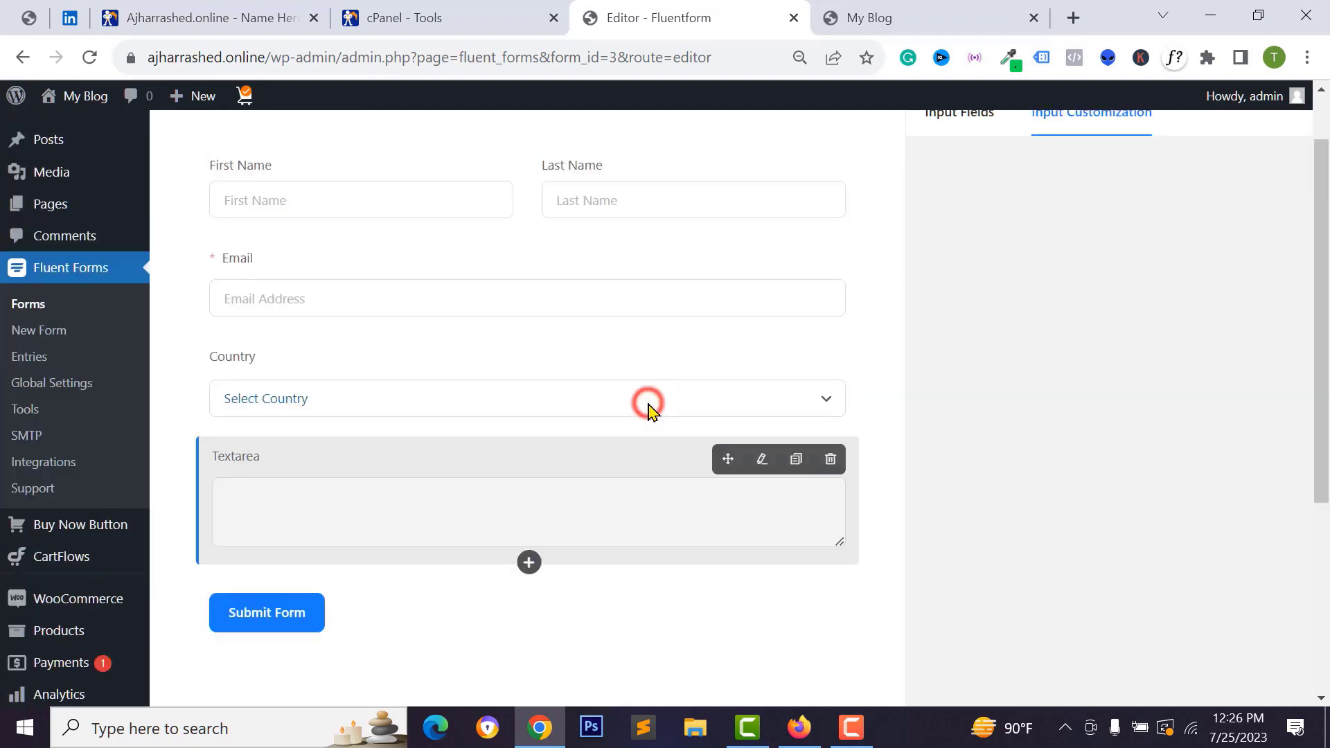
Examine the contact mailbox in the cPanel email accounts list and the contact form on the website's Contact page
double_click(999, 327)
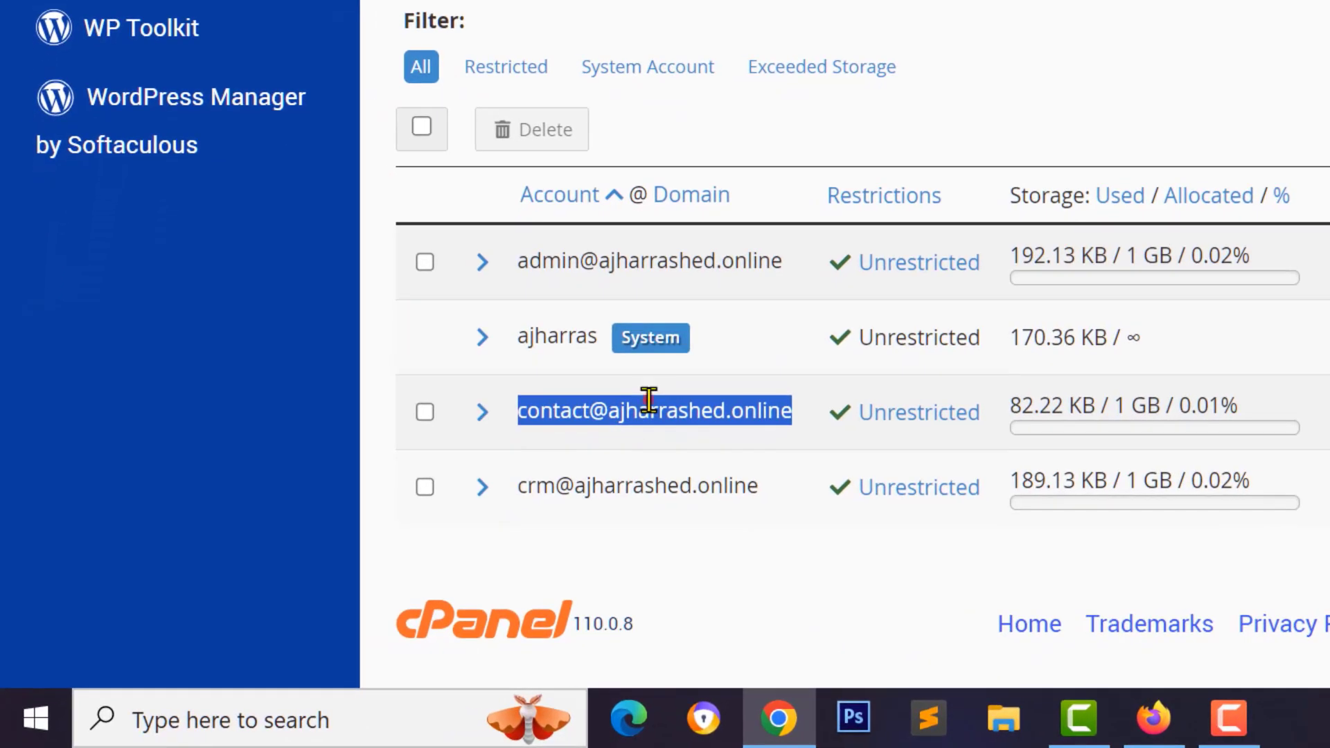
left_click(587, 431)
left_click_drag(519, 411, 731, 419)
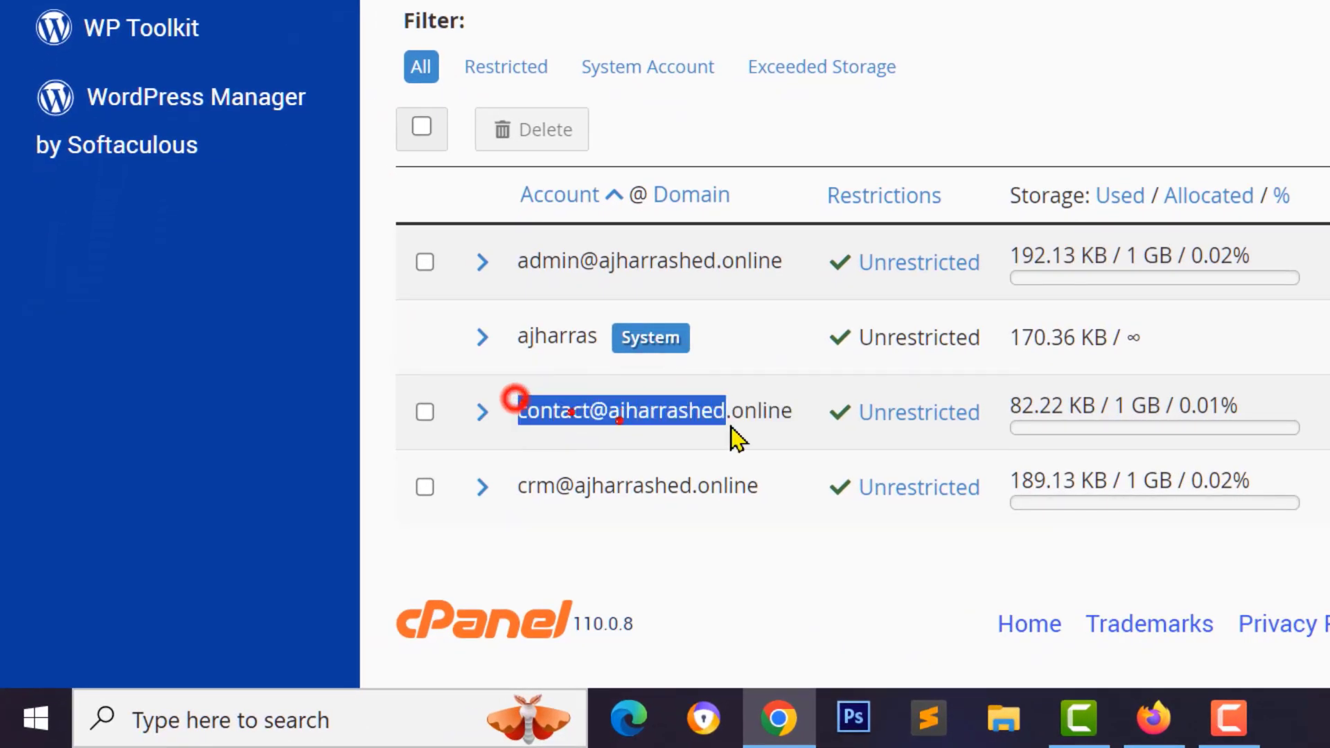
left_click(731, 419)
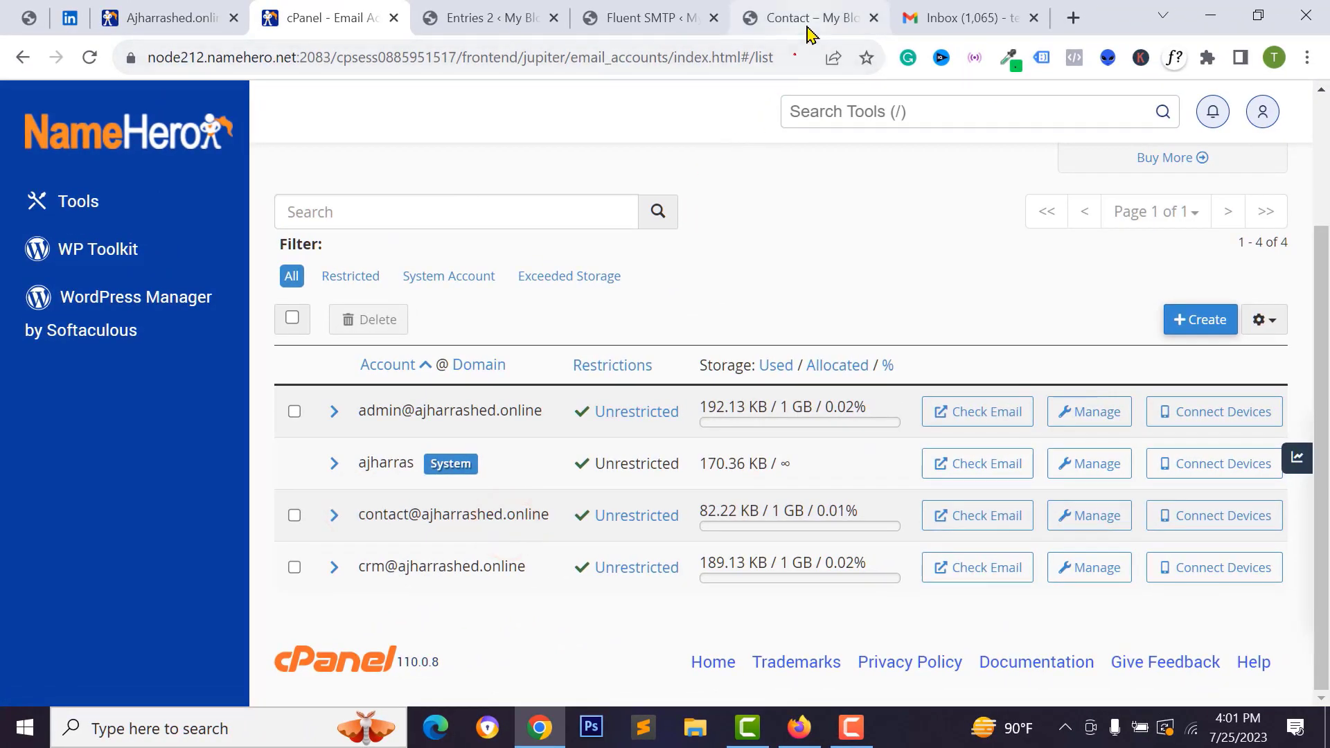
left_click(807, 27)
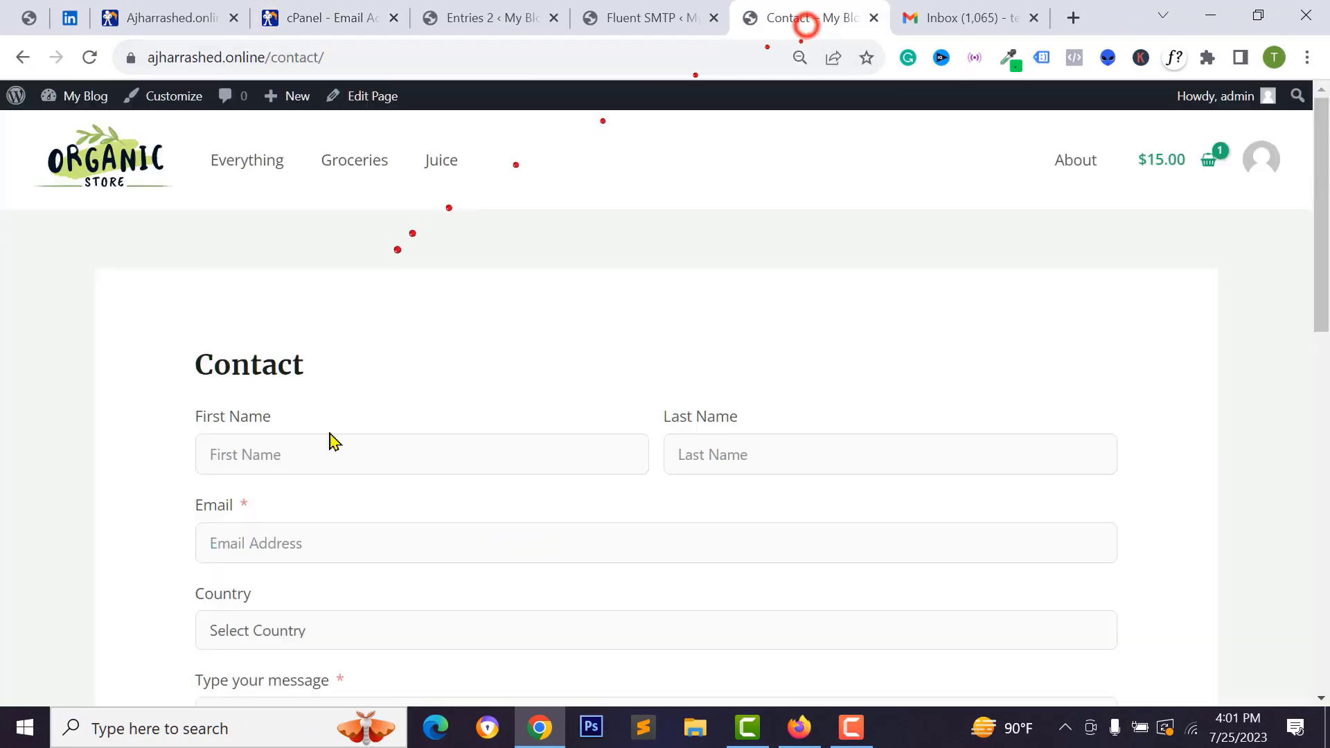
left_click(329, 452)
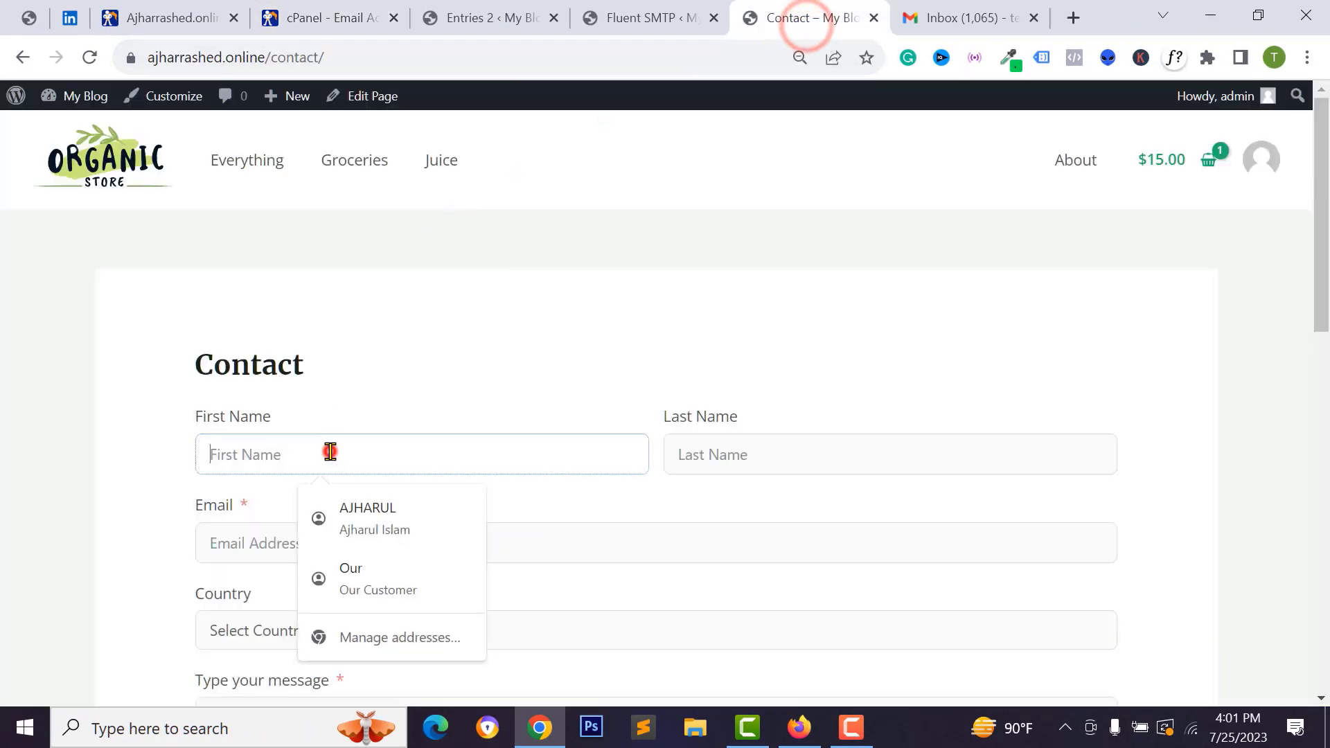
Open the "[Our Customer] New Form Submission" e-mail in the Gmail inbox and check its sender address
left_click(941, 20)
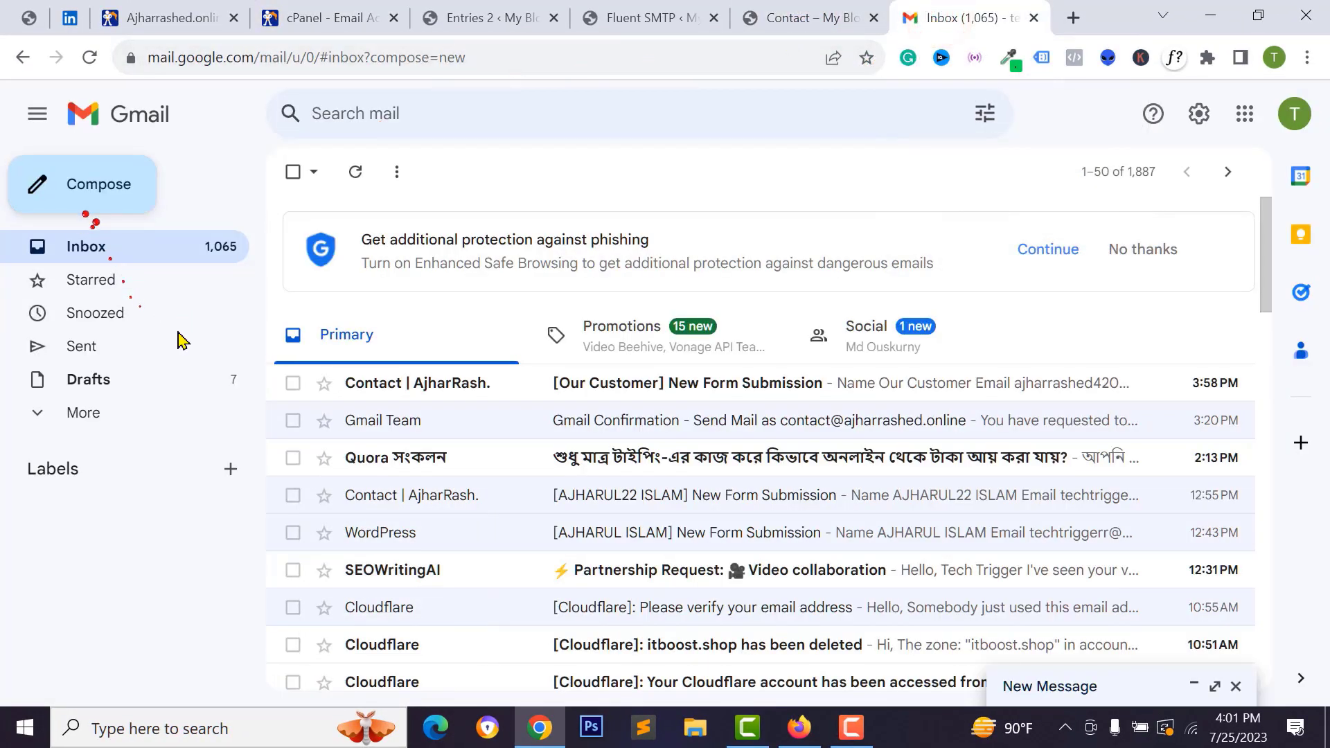
left_click(398, 387)
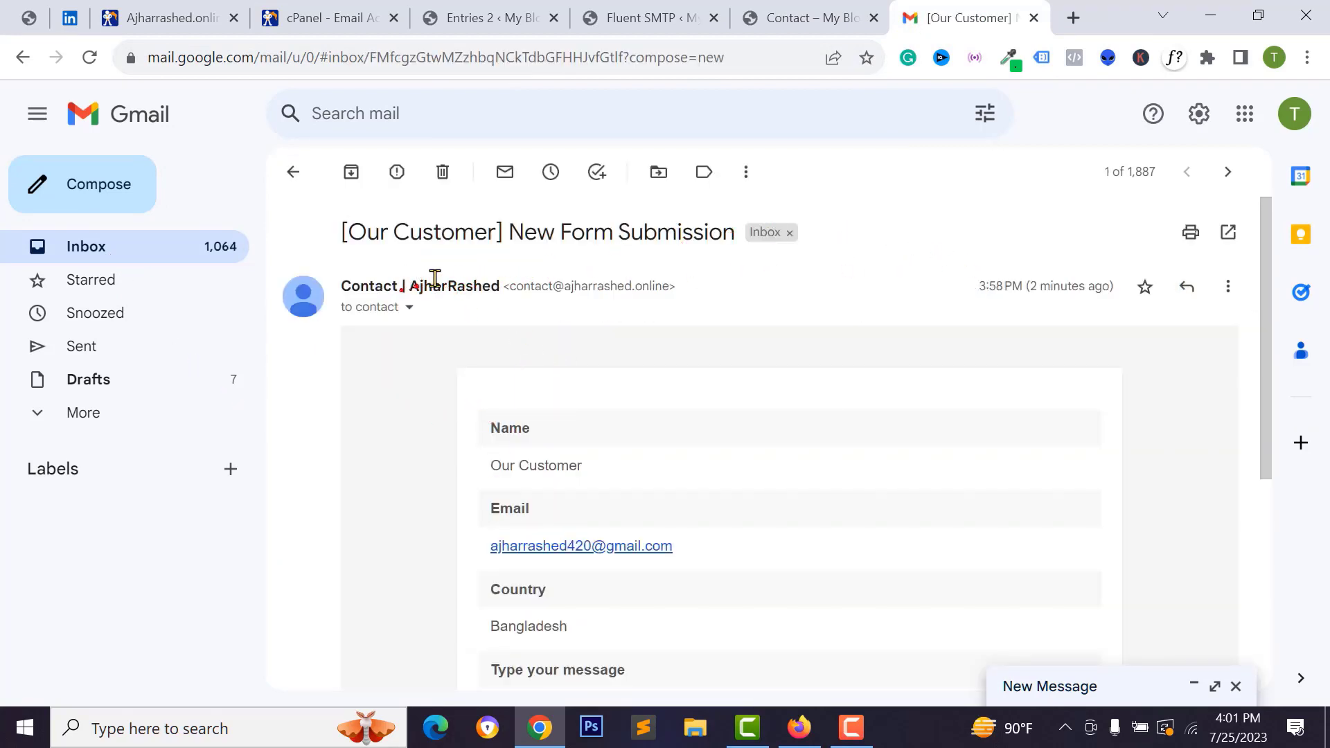
triple_click(539, 285)
left_click(535, 285)
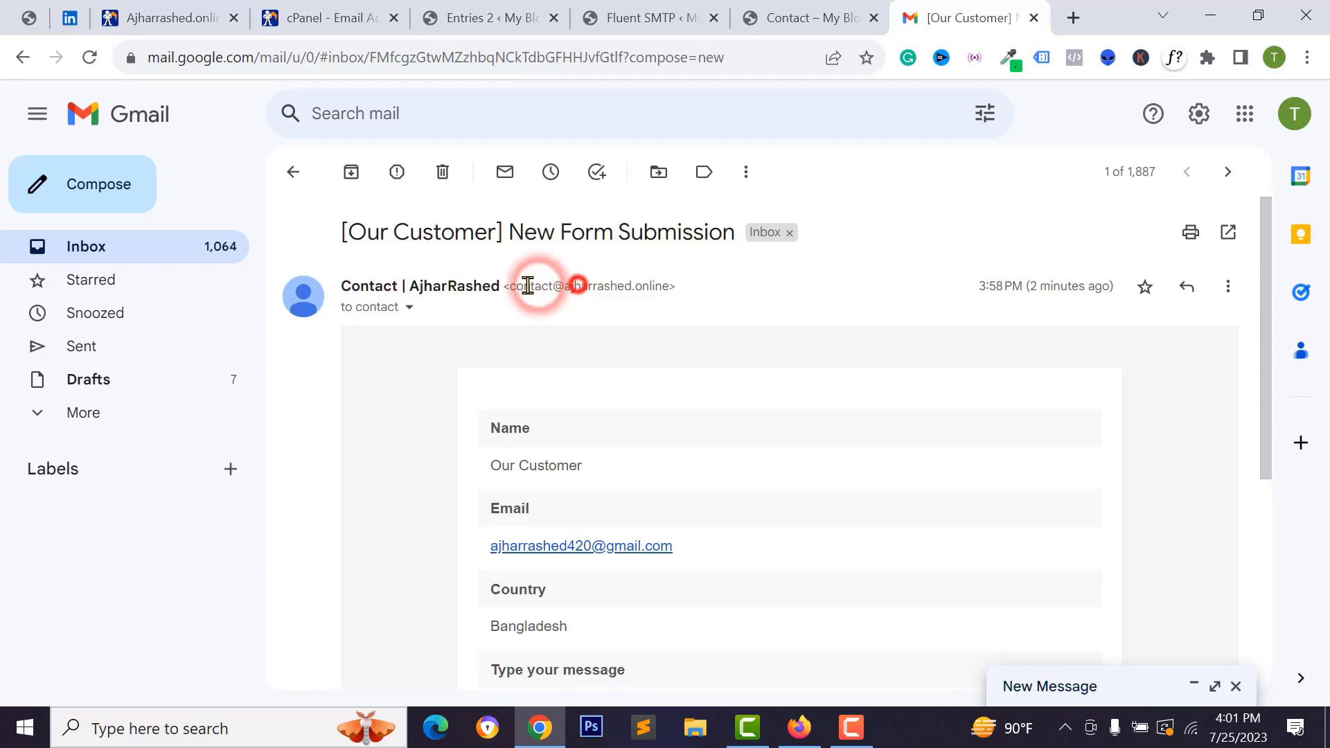
Start a reply to the form submission e-mail and inspect its From and To addresses
scroll(431, 273, "down", 2)
scroll(415, 484, "down", 3)
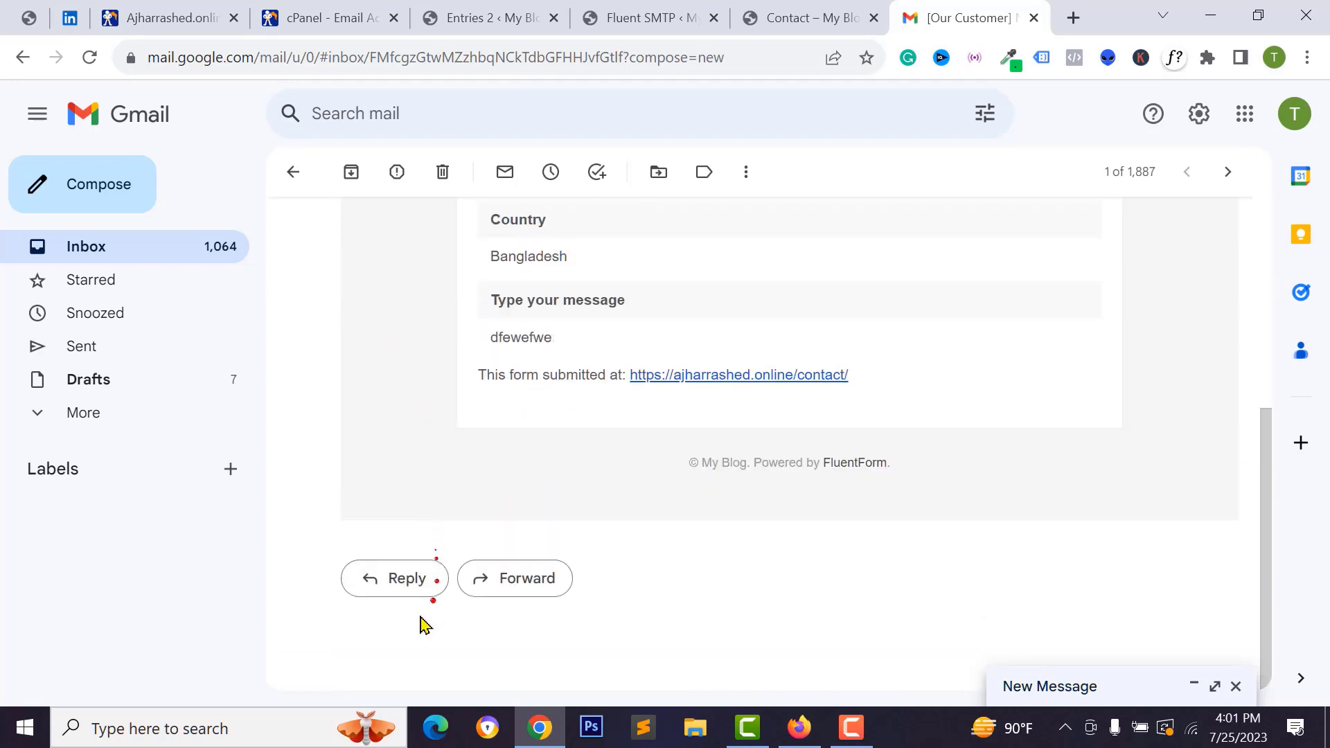
left_click(390, 589)
left_click(1211, 457)
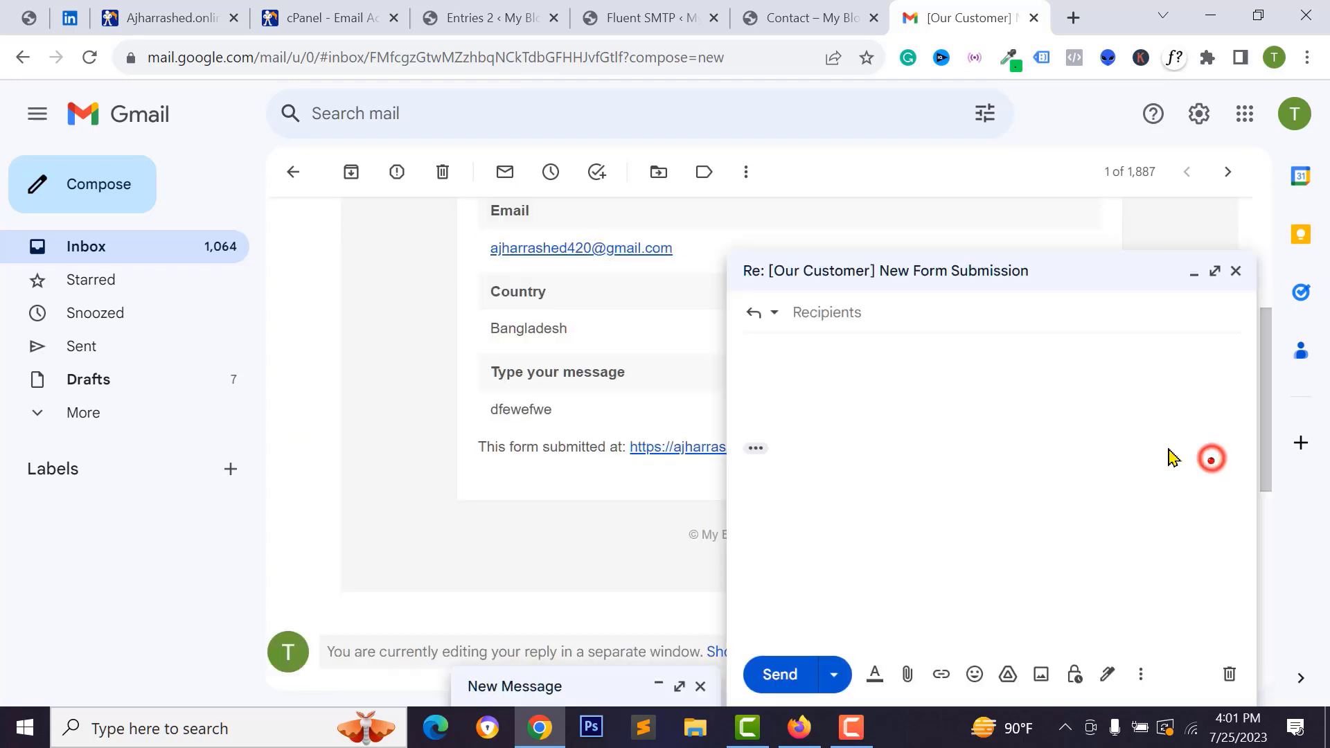
left_click(921, 311)
left_click(917, 420)
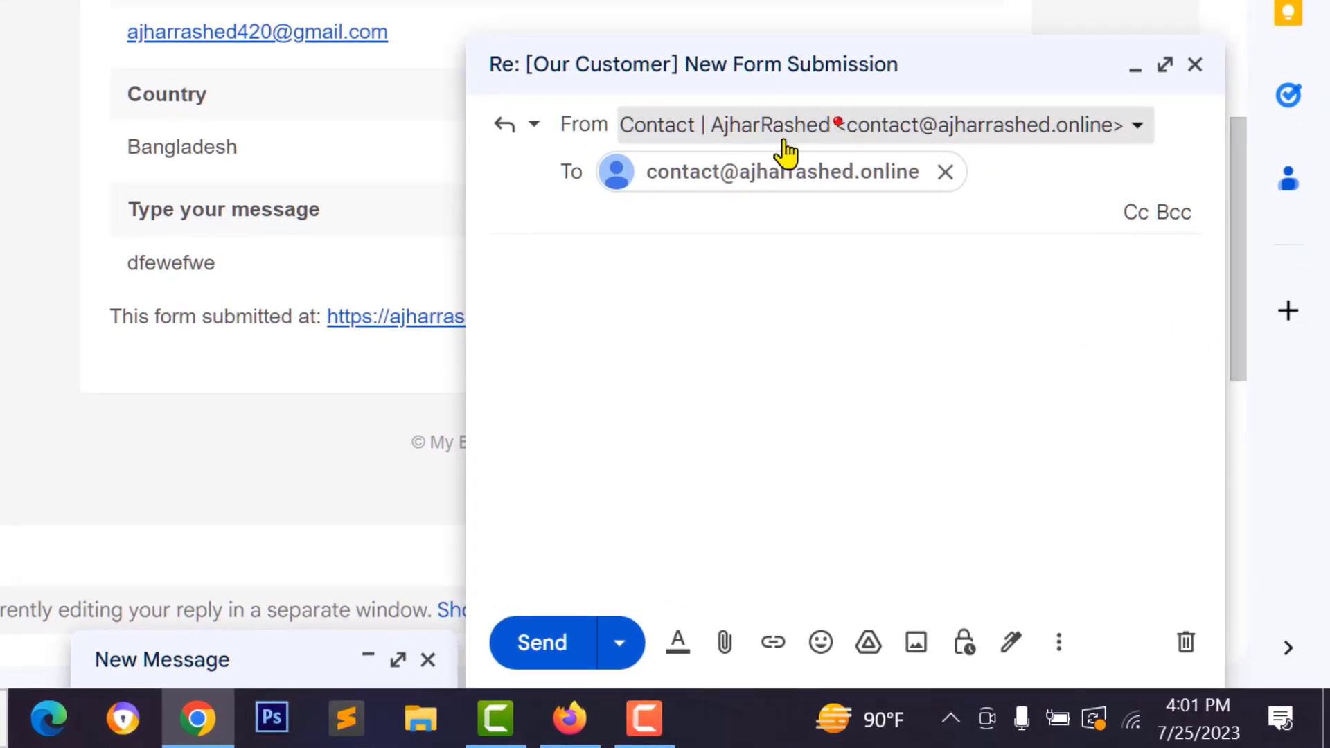
left_click(900, 495)
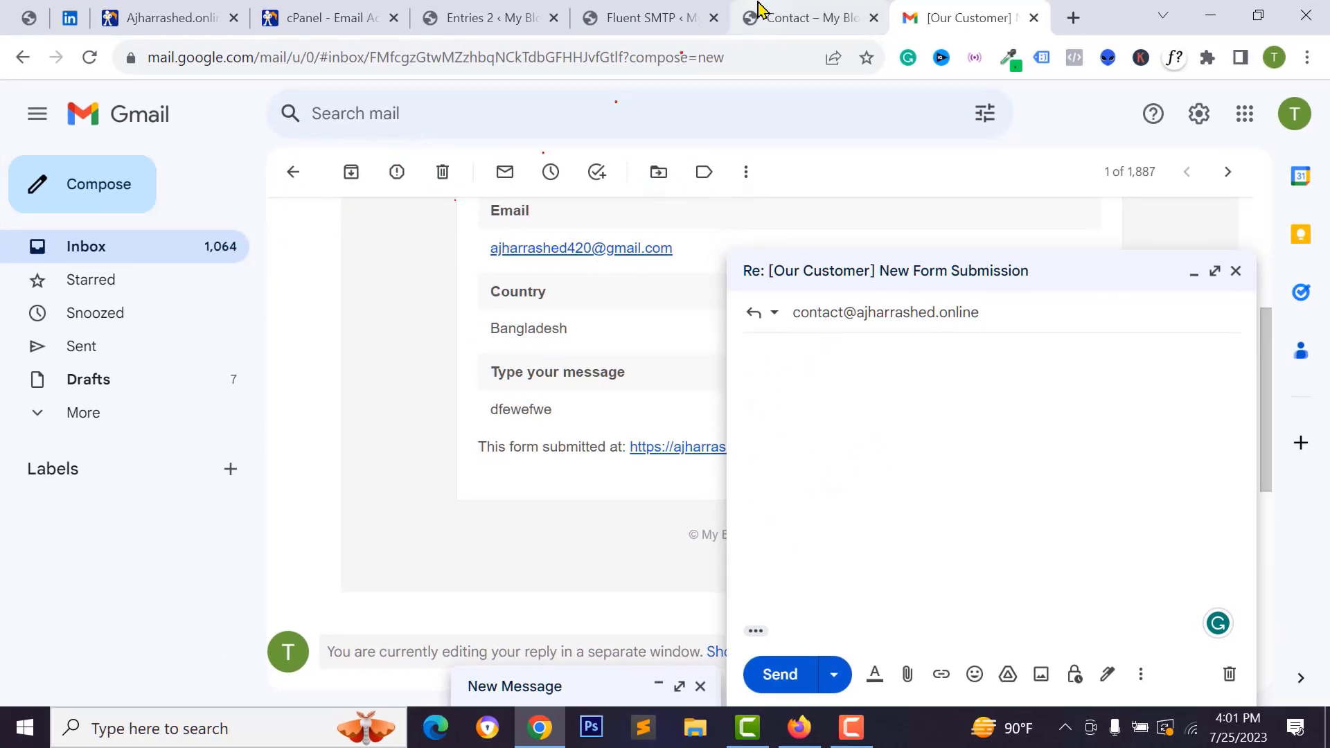
Review the From Email of the active FluentSMTP connection and the Fluent Forms entries from all forms
left_click(667, 17)
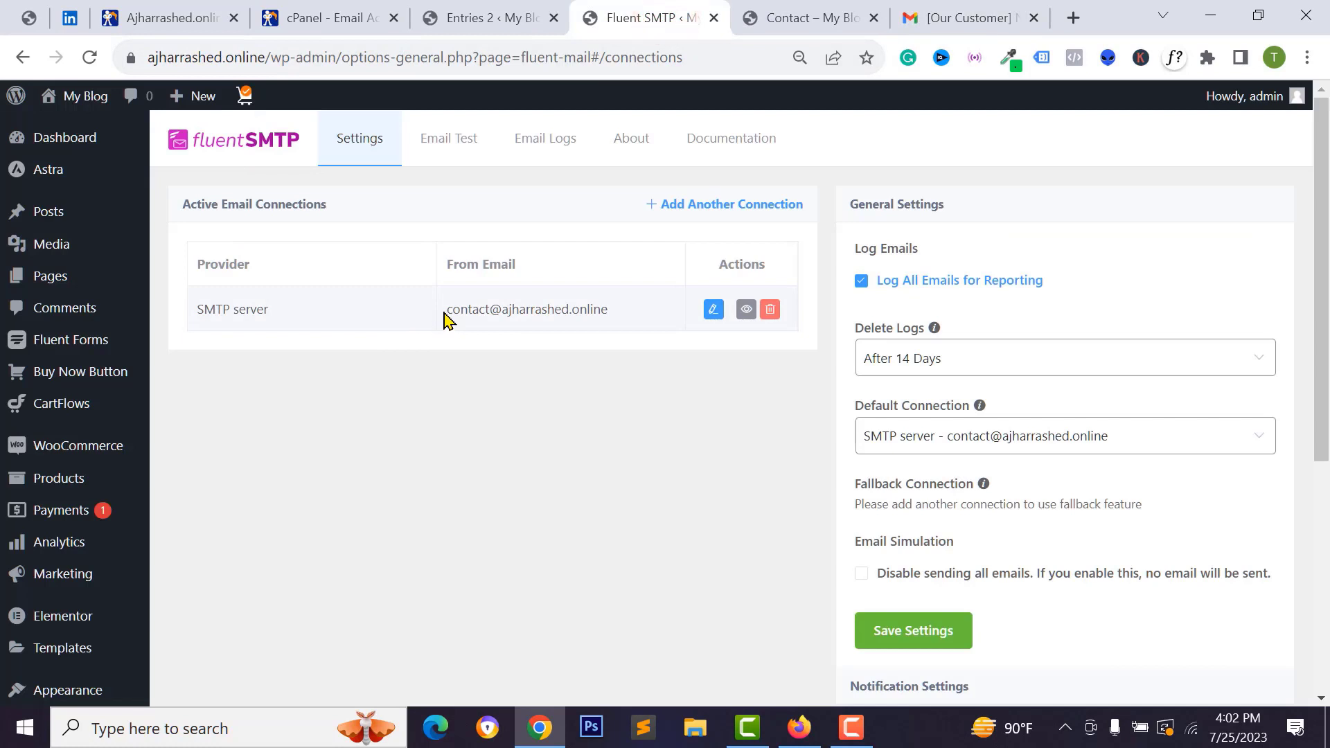
left_click_drag(547, 316, 635, 326)
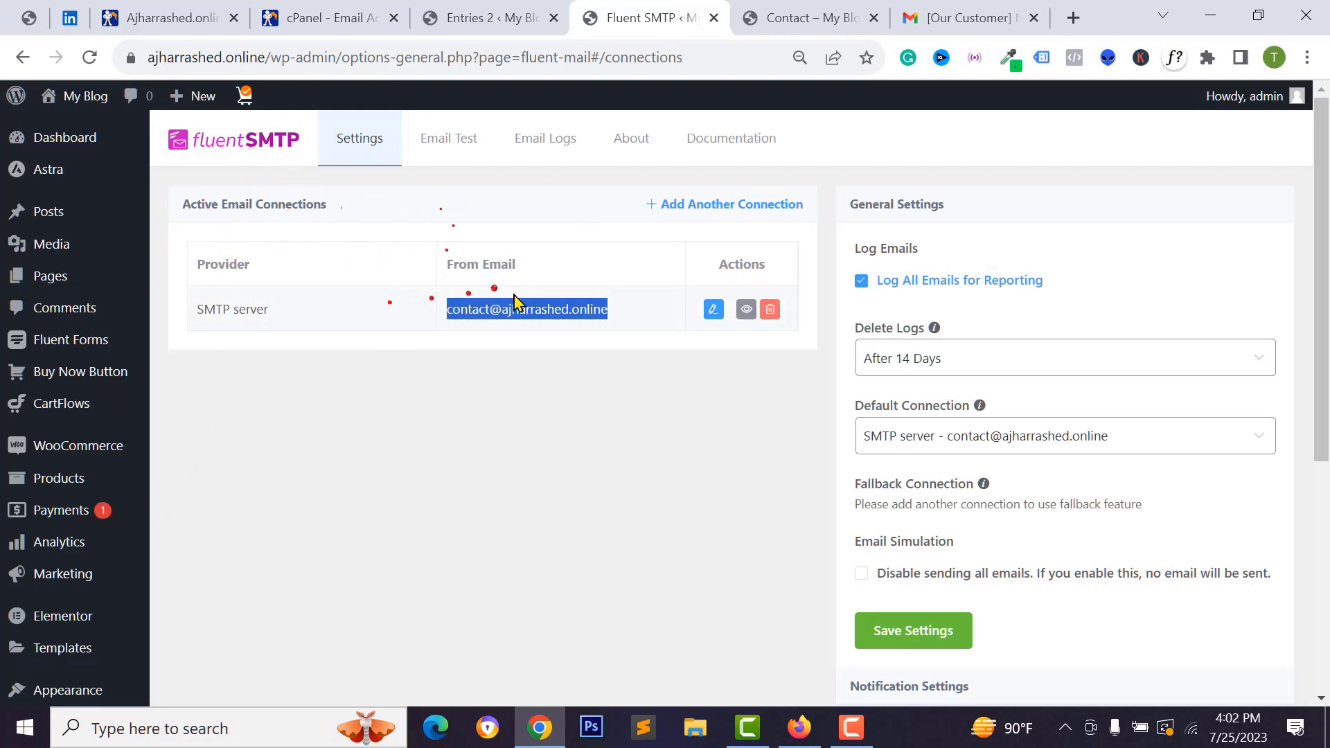
left_click(521, 19)
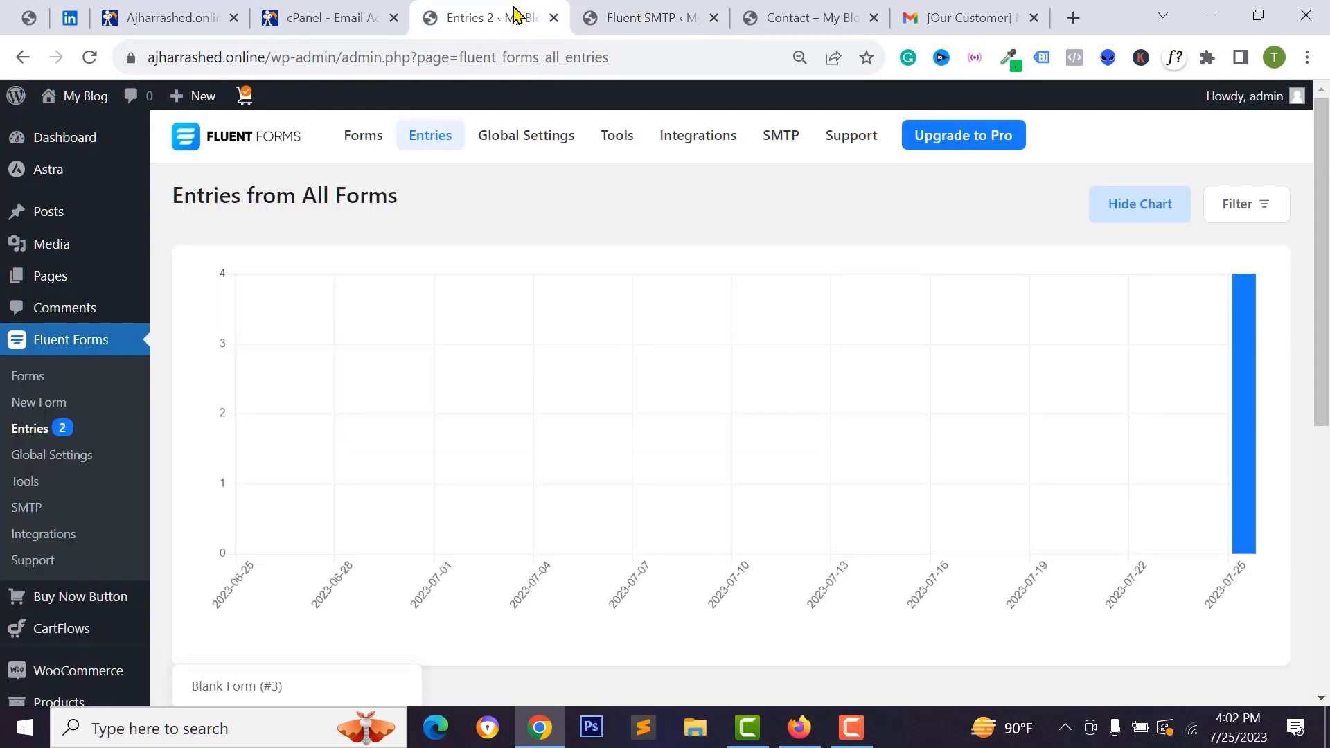
left_click(641, 19)
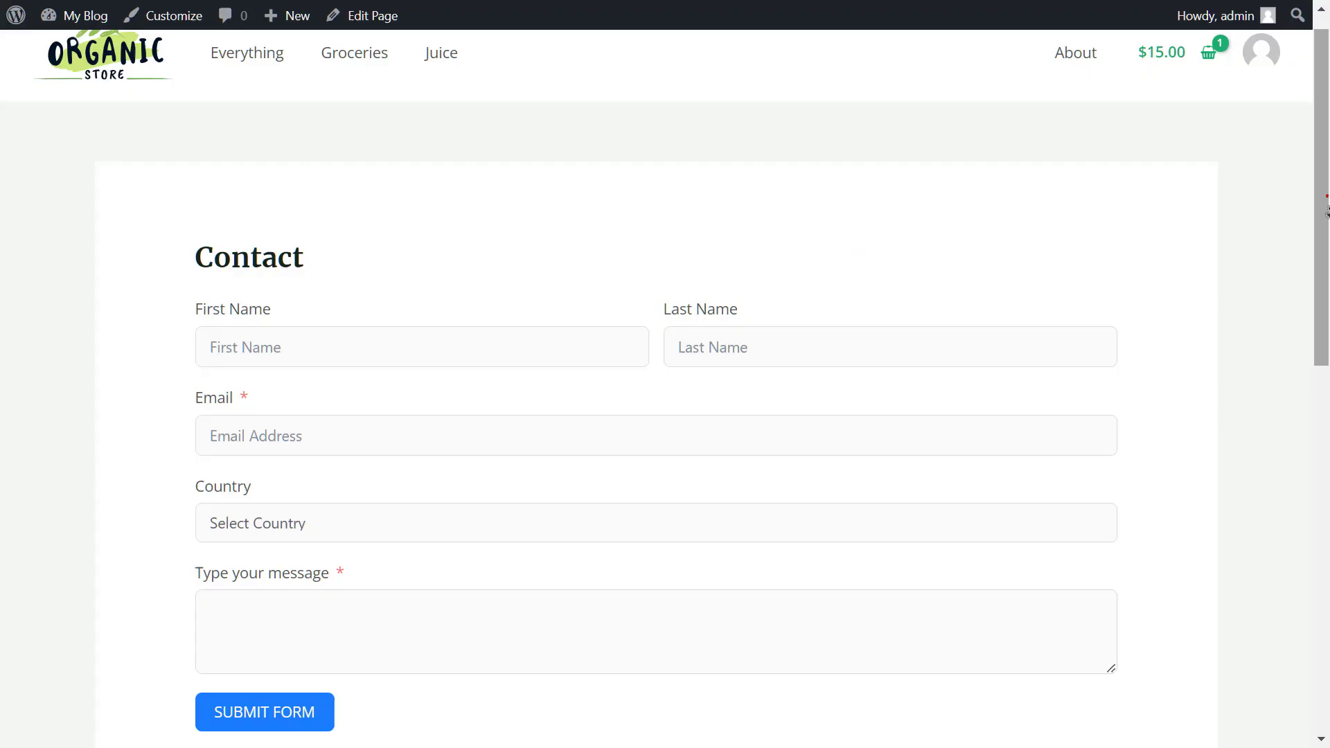
Look through the fields of the published contact form on the Contact page
scroll(1327, 211, "down", 2)
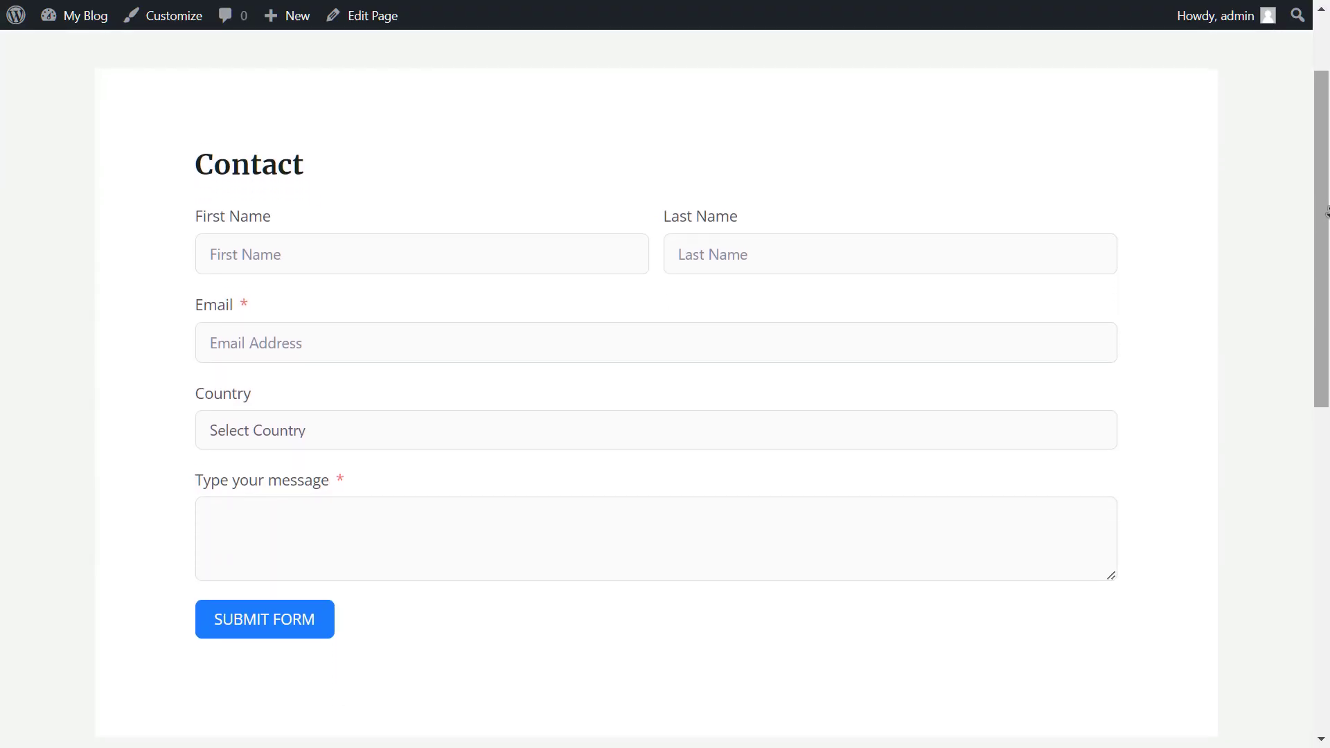
scroll(1326, 212, "down", 3)
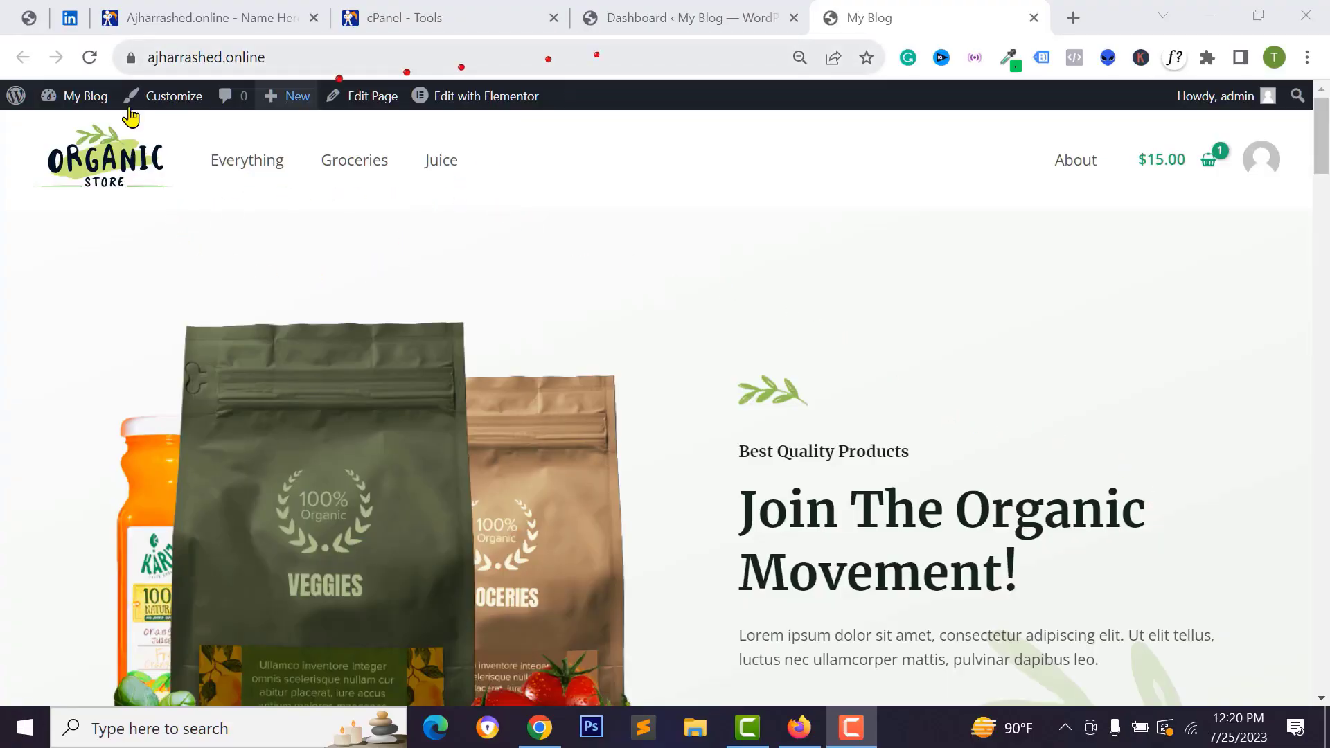
Go to the WordPress admin dashboard and open the page for adding new plugins
left_click(674, 19)
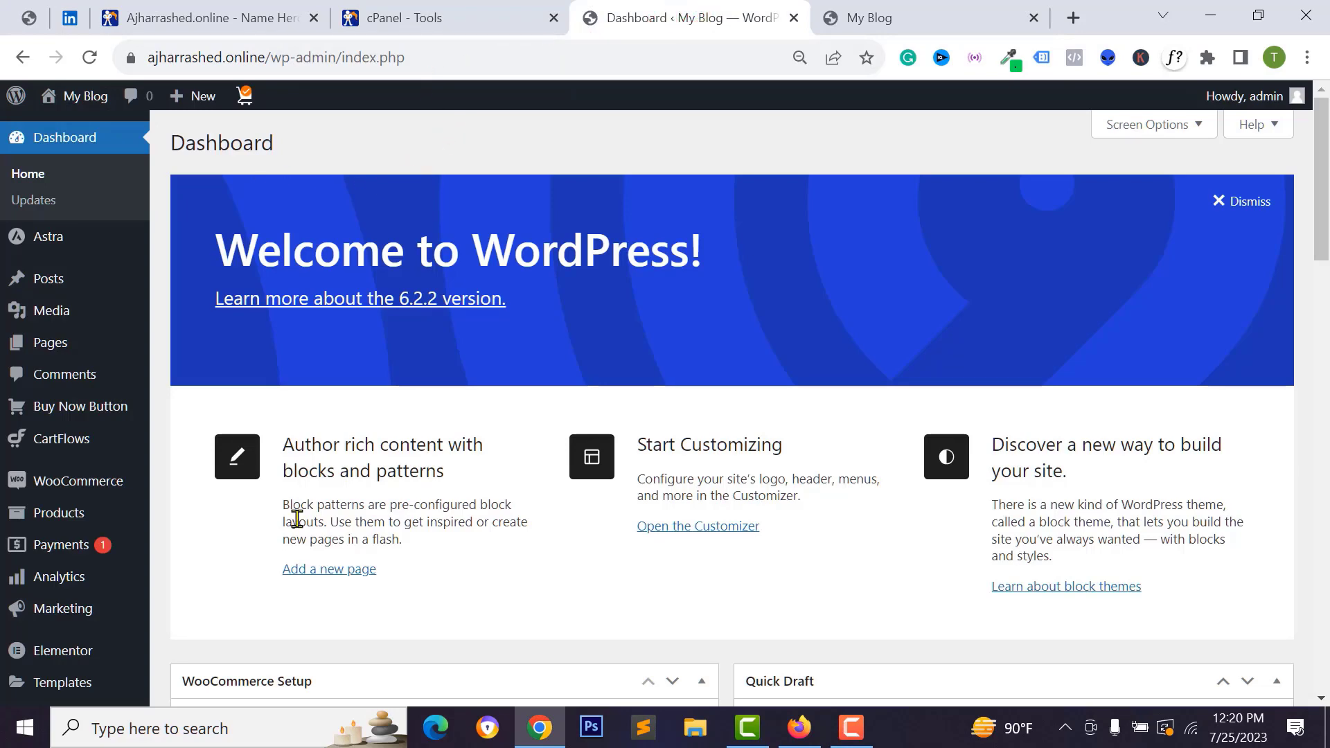
scroll(160, 568, "down", 4)
mouse_move(52, 587)
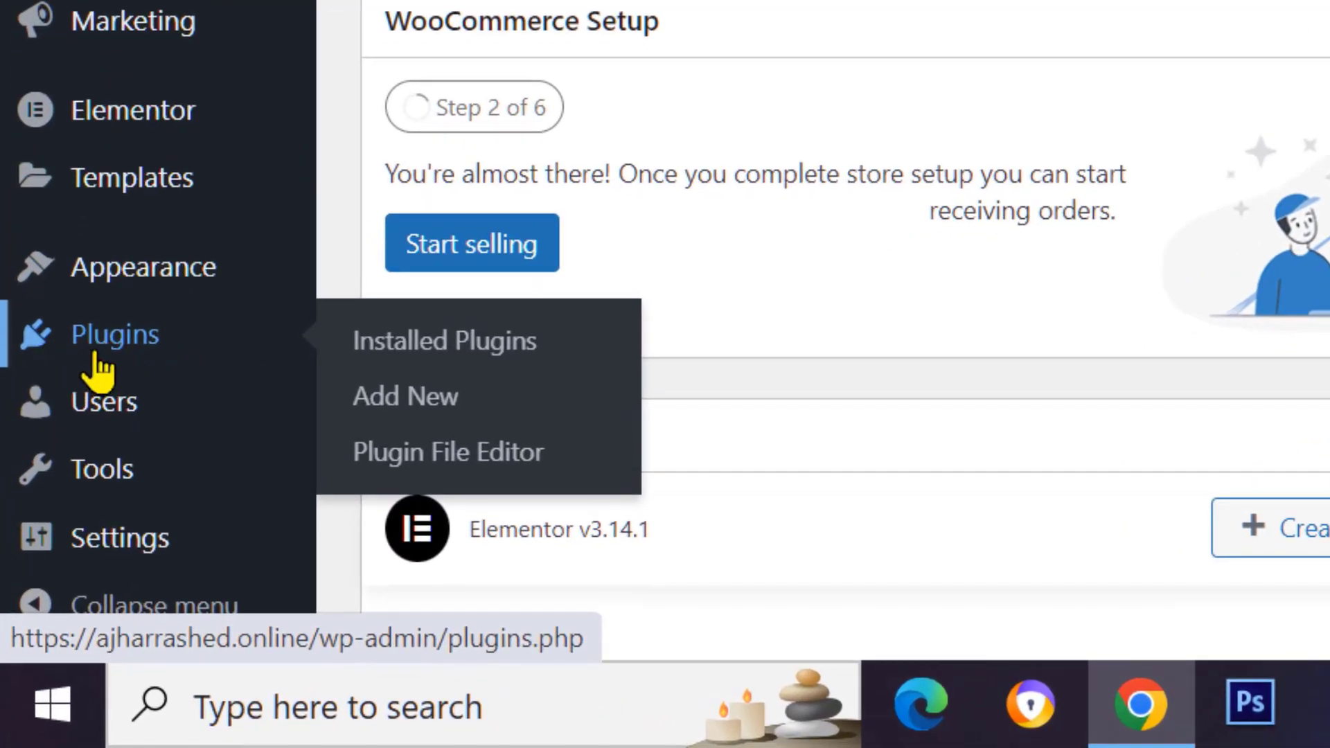
left_click(414, 400)
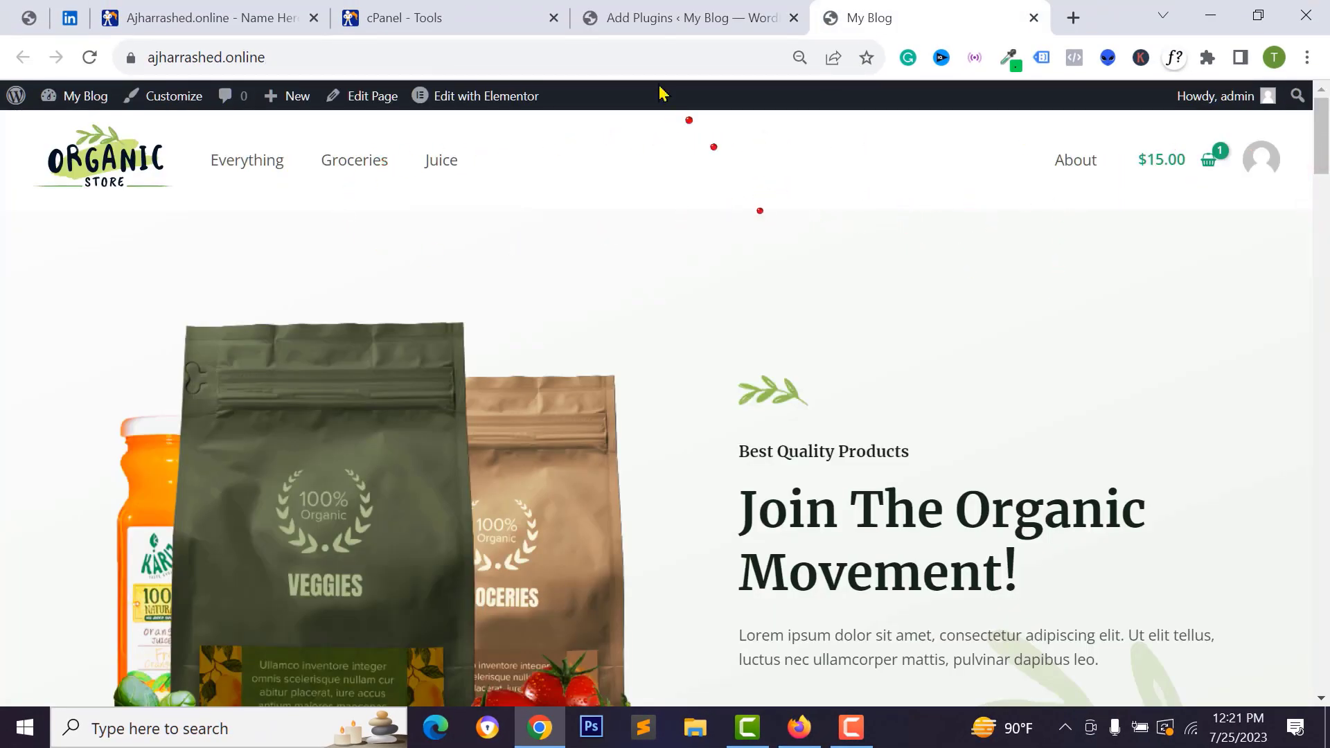
left_click(695, 20)
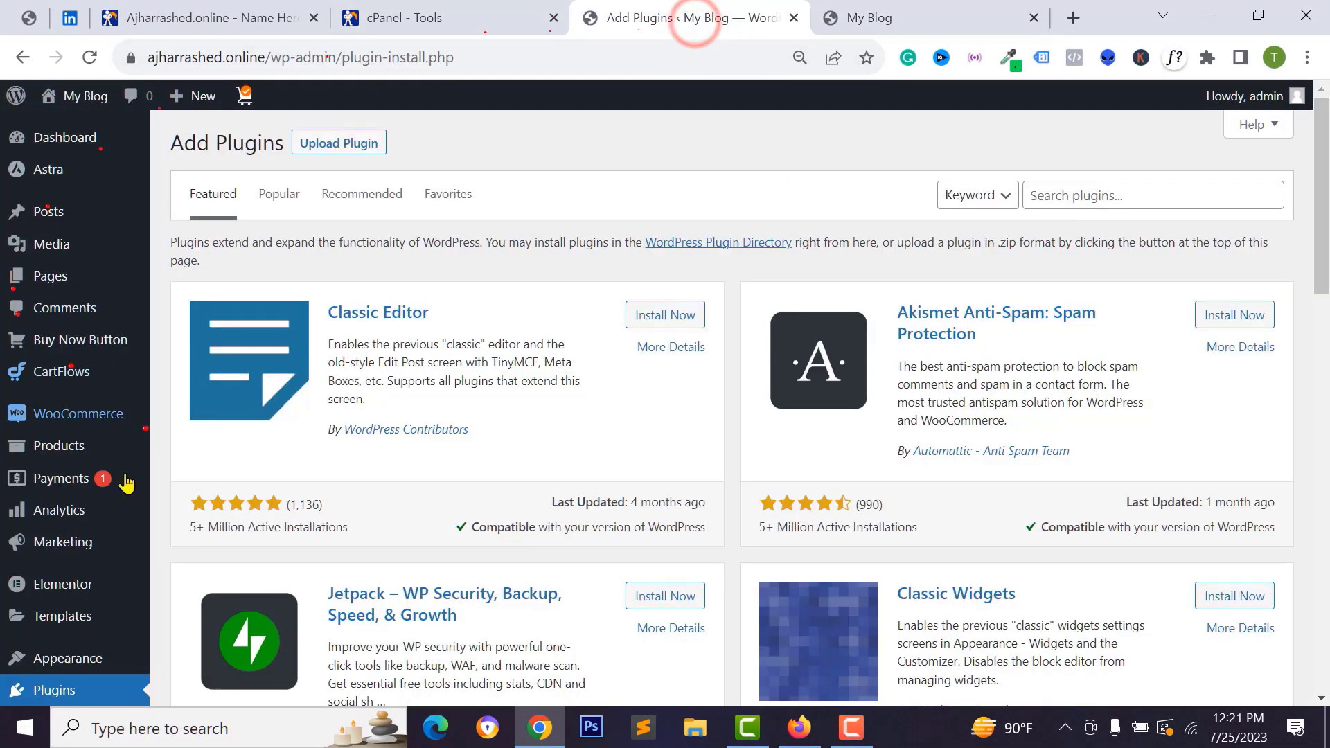
Find the contact form builder plugin by Fluent Forms in the plugin directory, then install and activate it
scroll(84, 698, "down", 2)
scroll(758, 496, "up", 2)
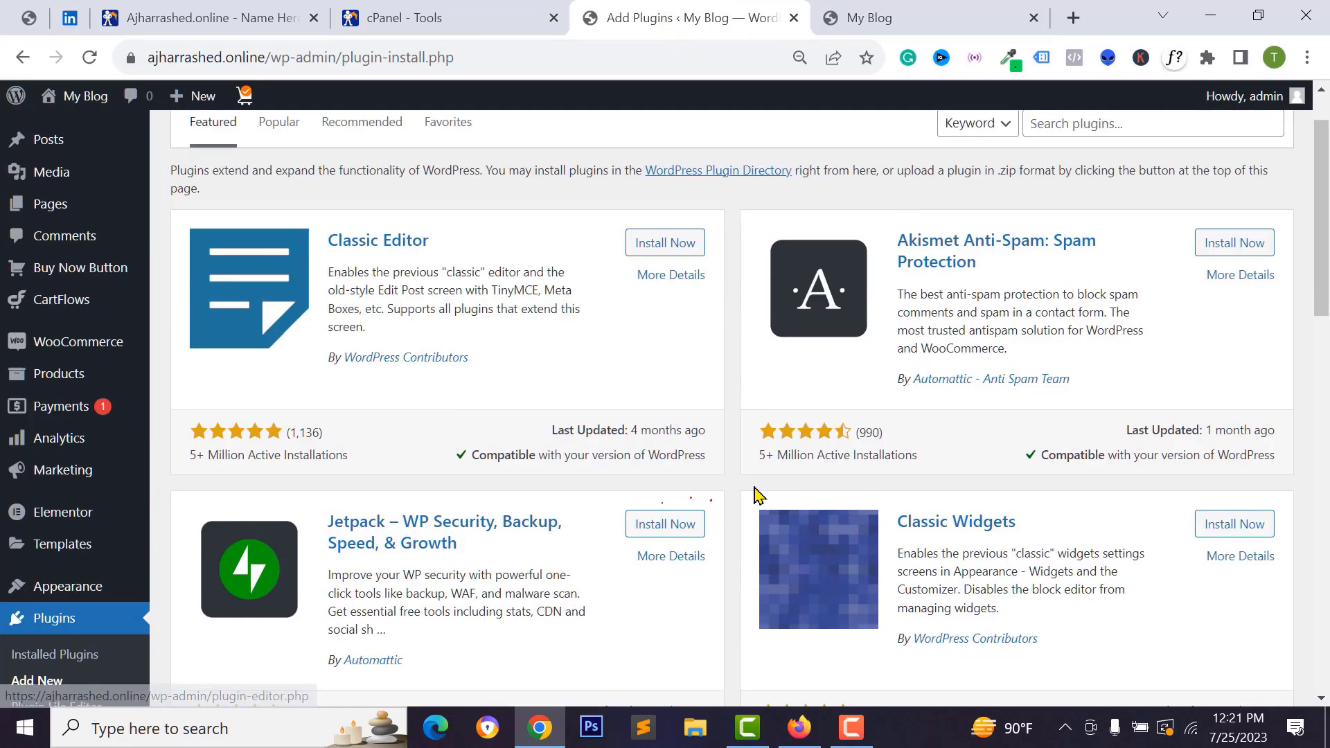
scroll(758, 496, "up", 1)
left_click(1138, 196)
type("fluent ")
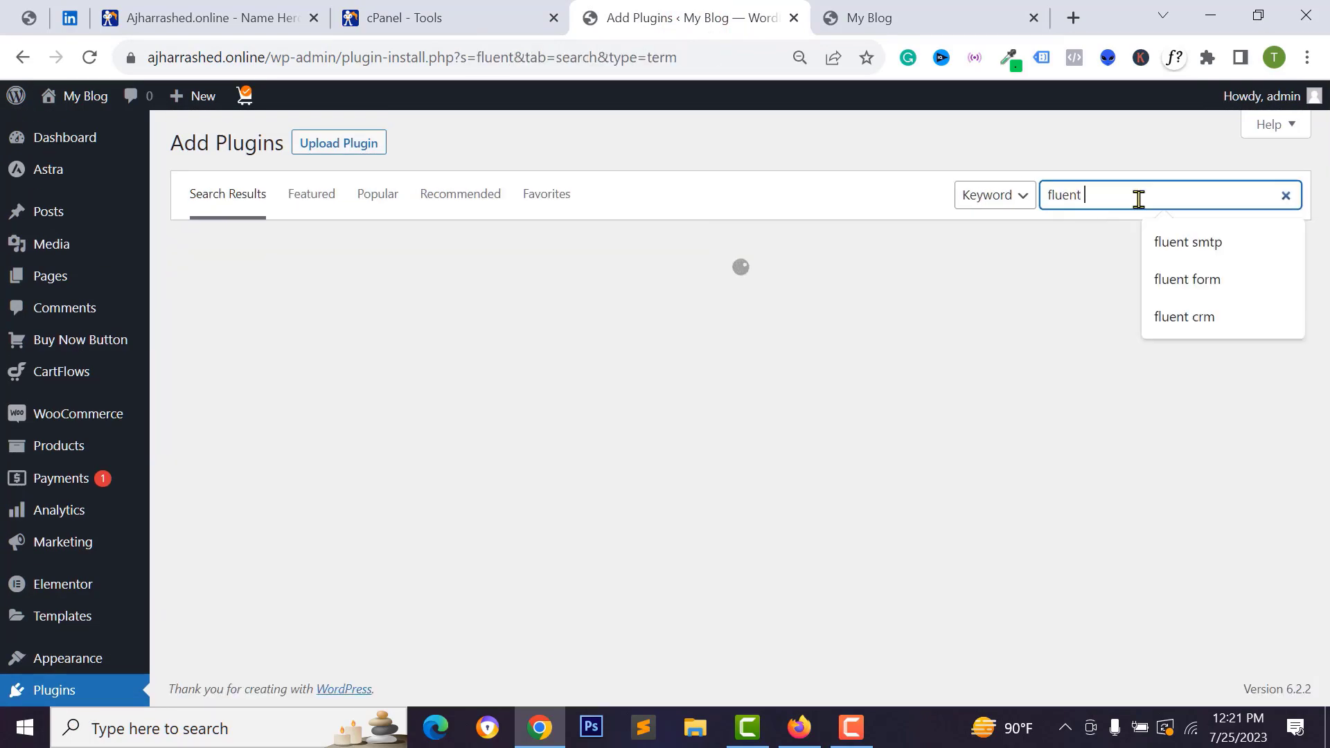
type("f")
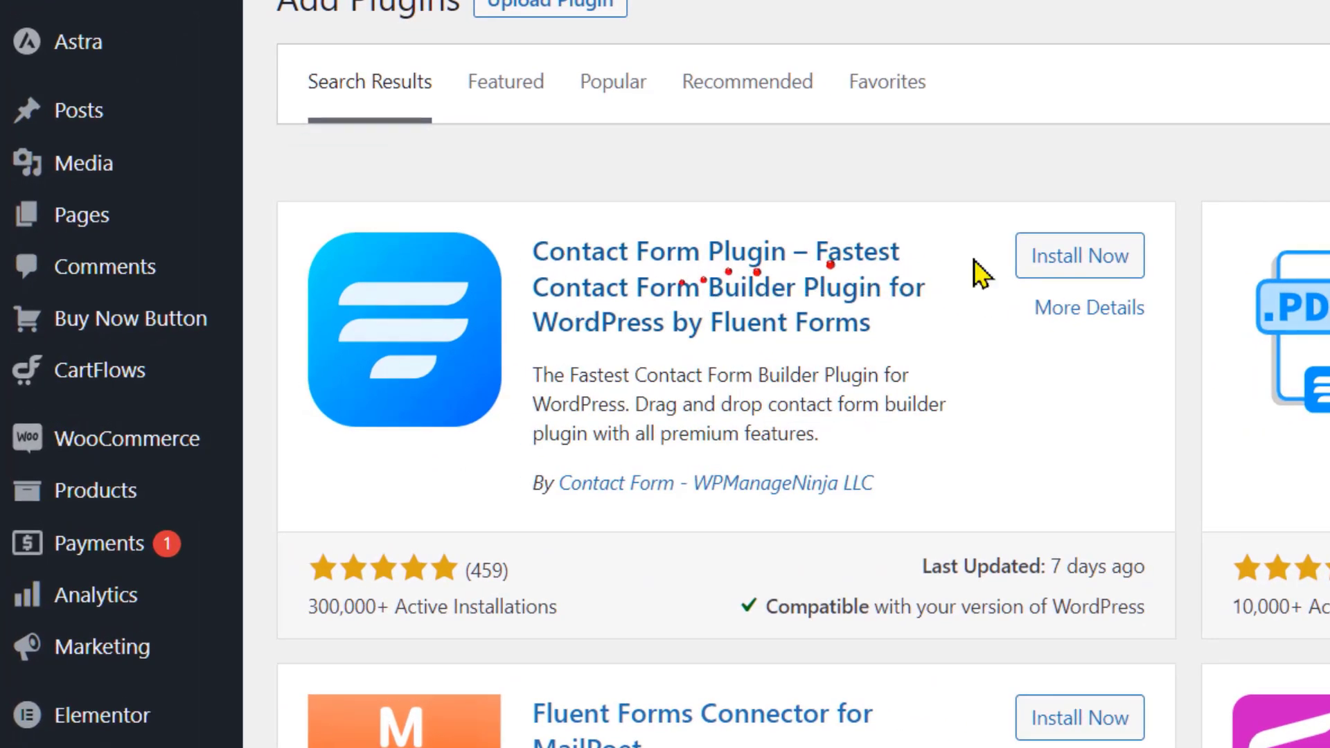
left_click(1067, 259)
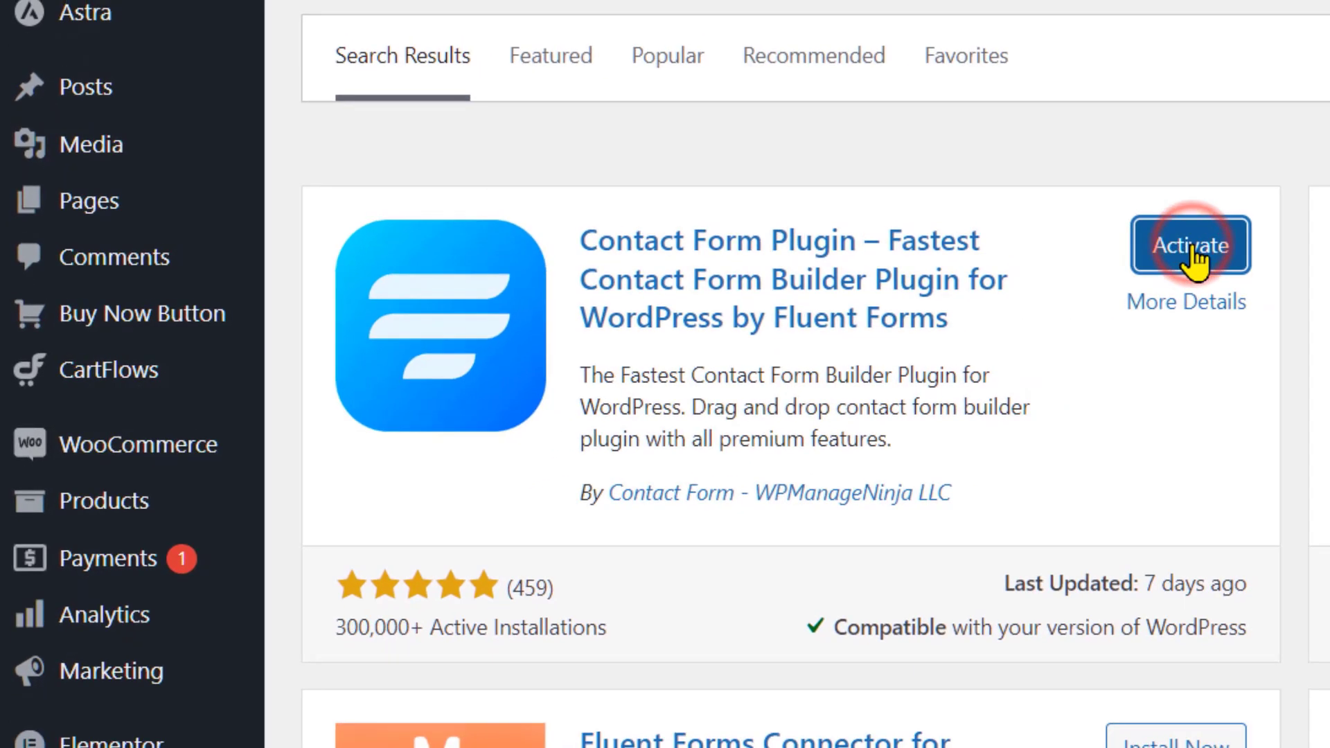
left_click(1073, 262)
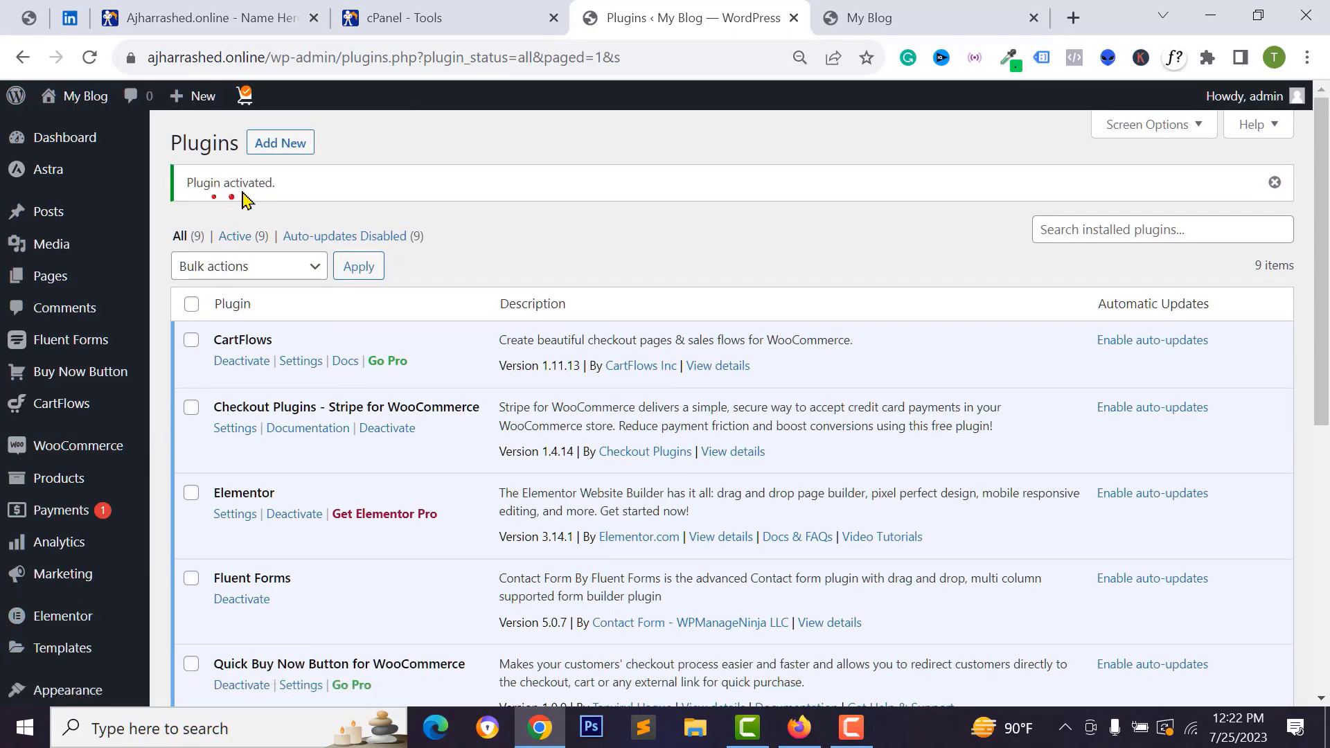
Open the Fluent Forms forms list and delete the existing forms, including the Subscription Form
scroll(42, 433, "down", 5)
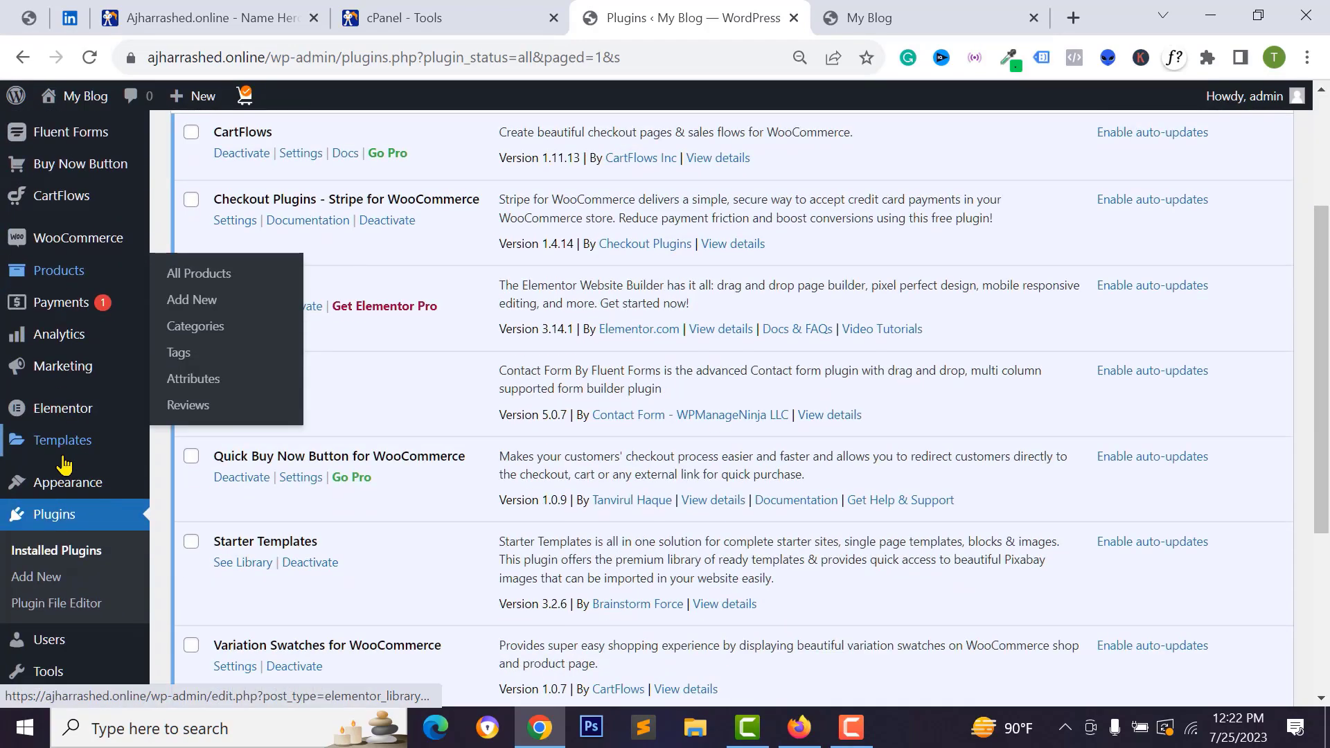
scroll(62, 460, "up", 5)
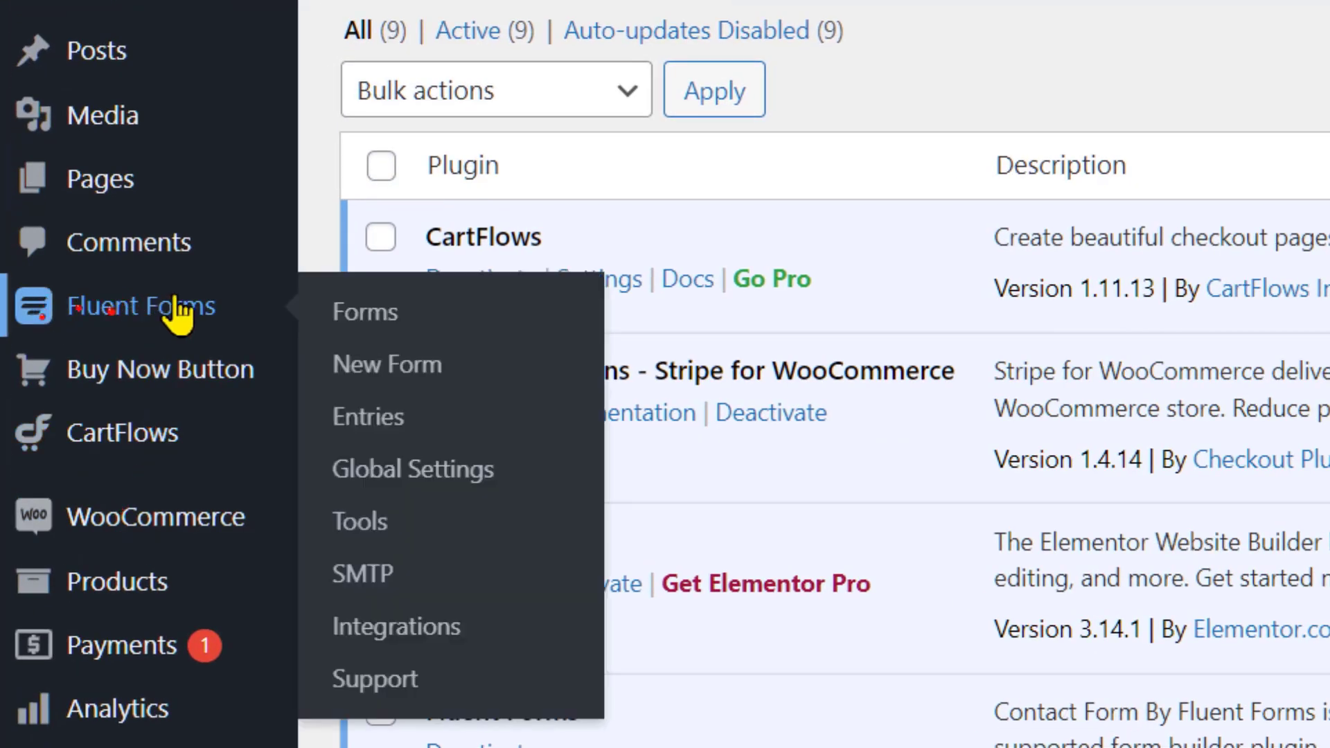
left_click(126, 307)
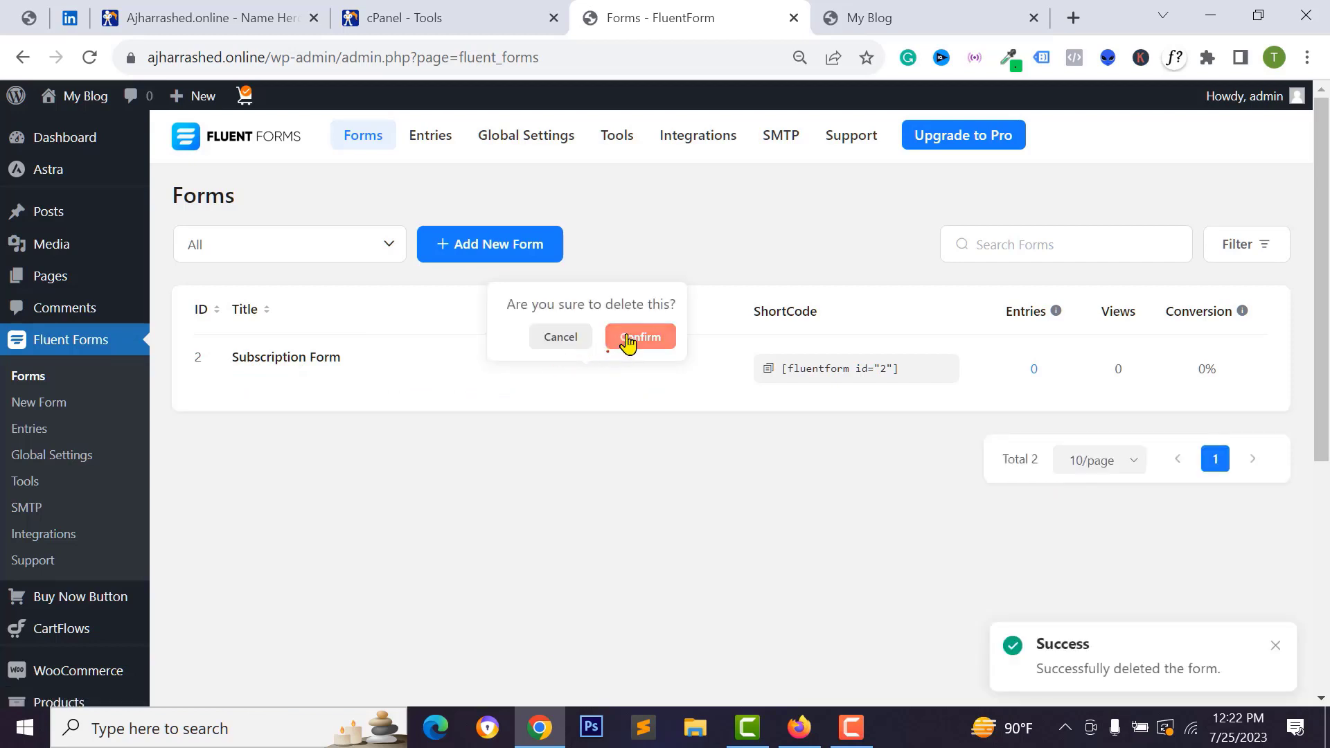
left_click(632, 335)
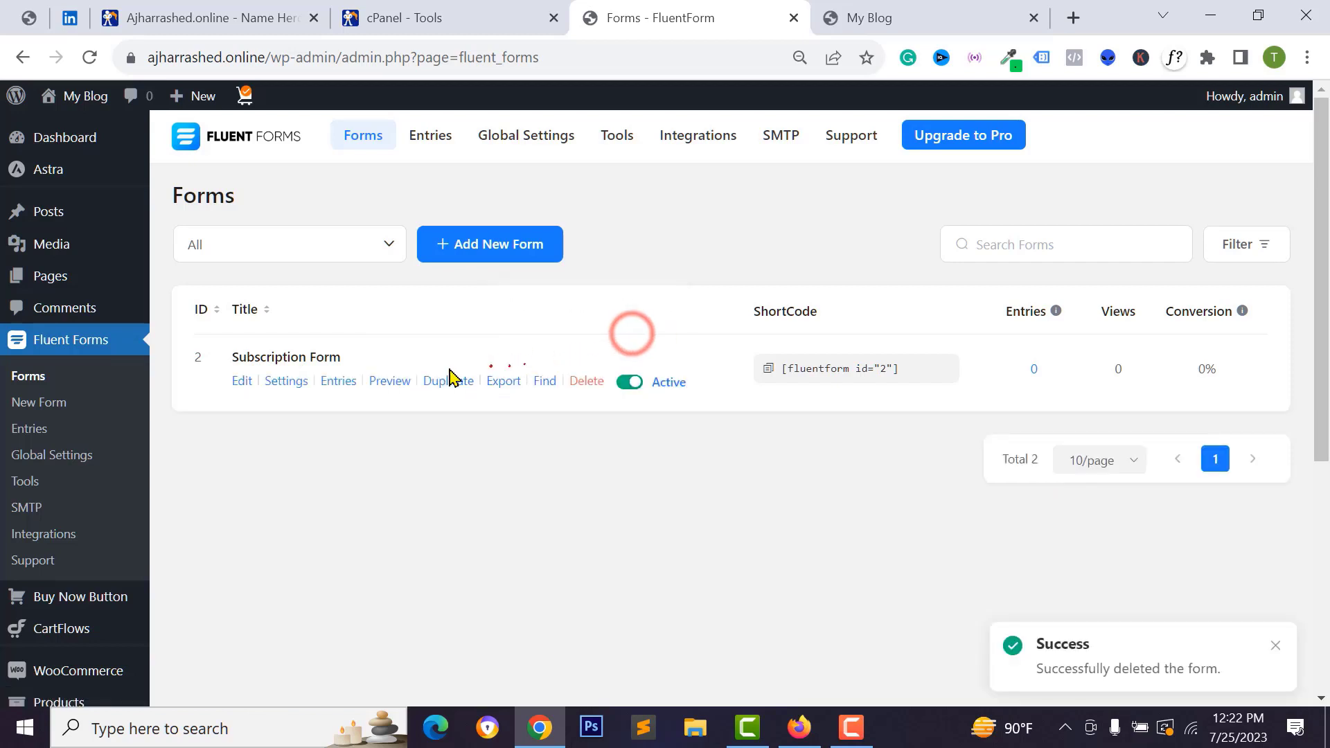
left_click(575, 382)
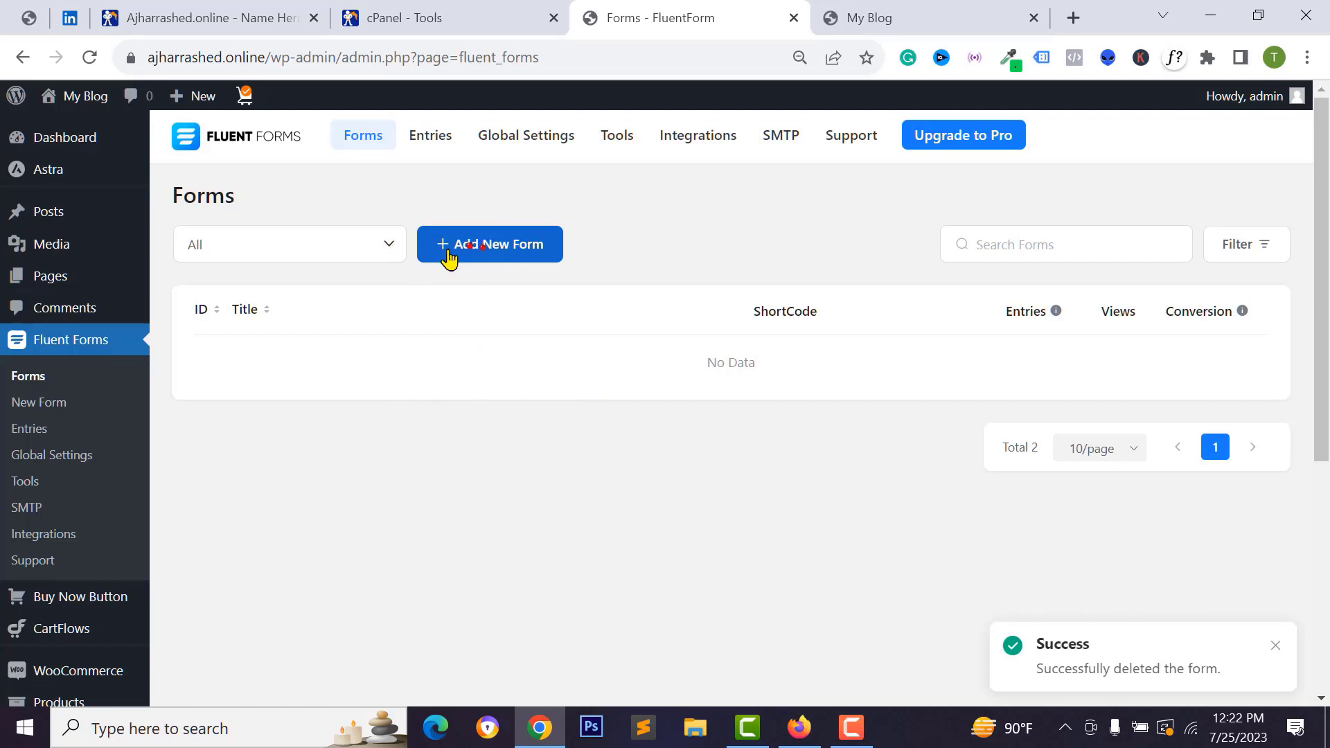
Create a new blank form from the predefined form templates
left_click(482, 256)
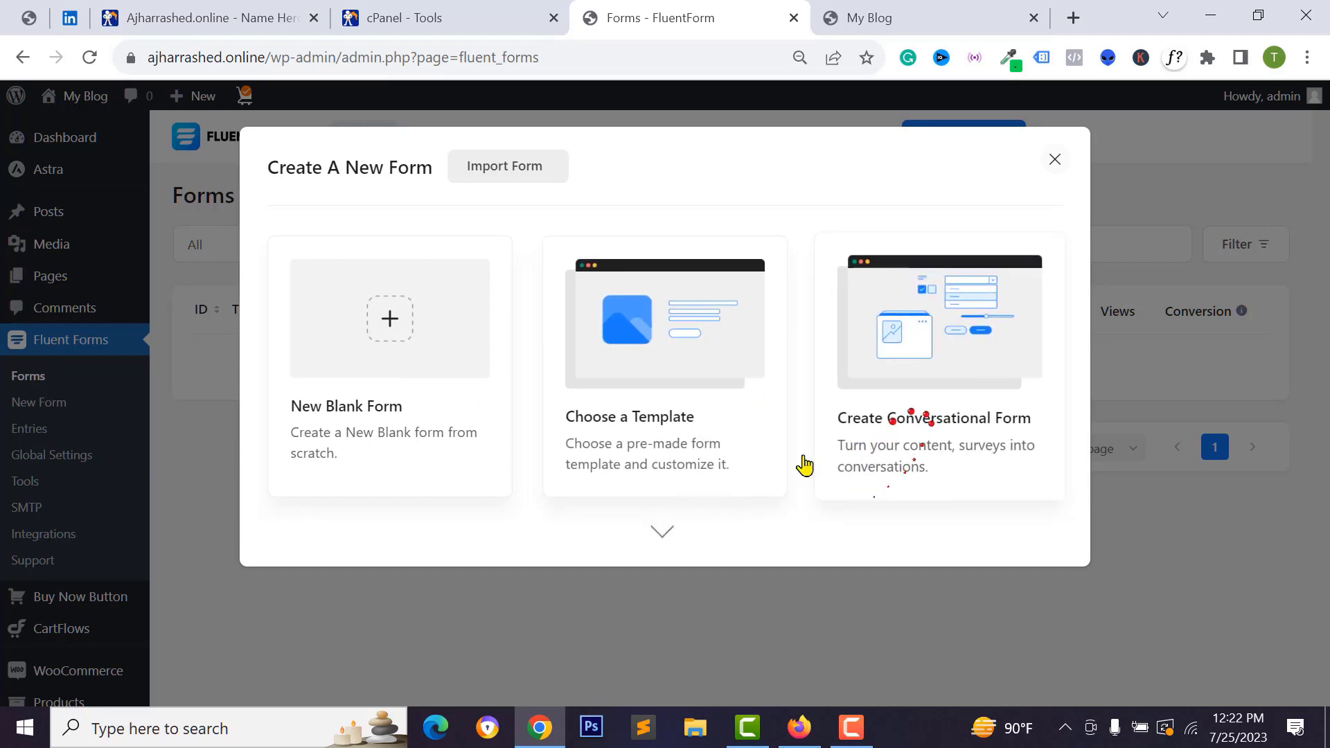
left_click(662, 533)
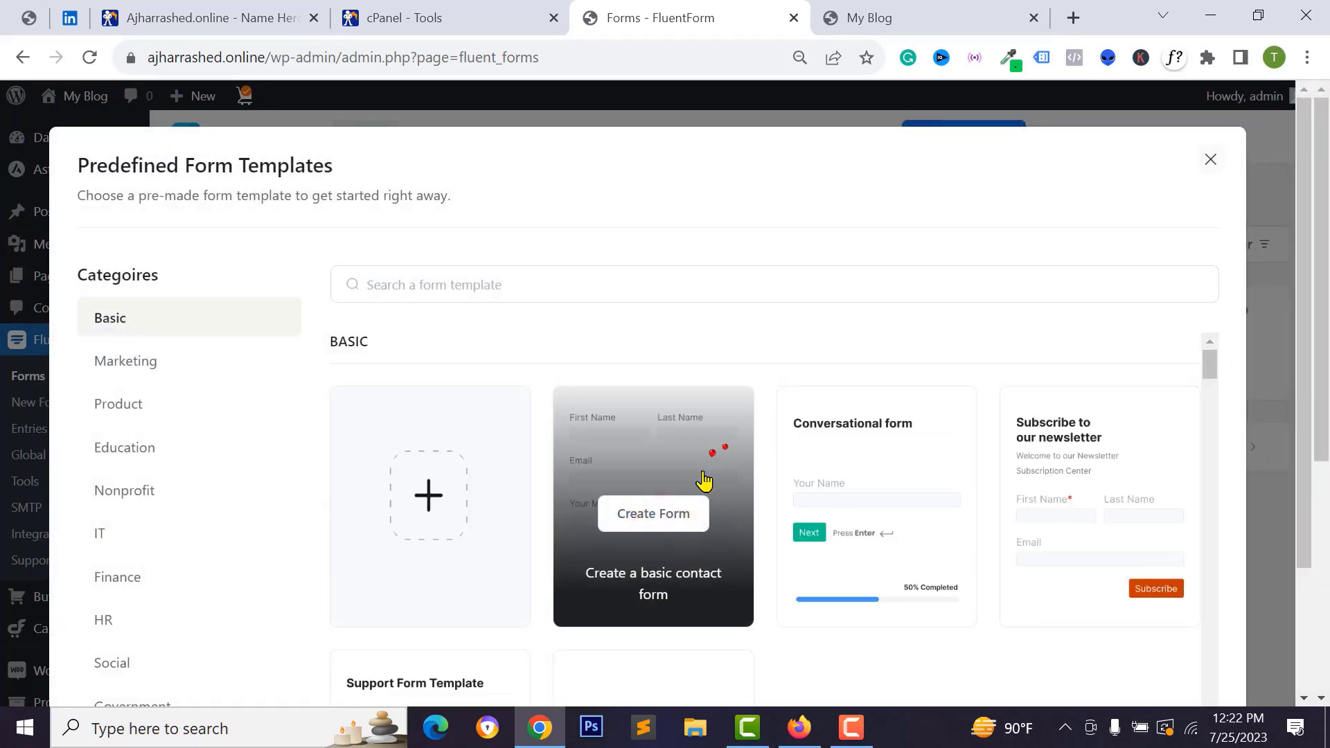
scroll(936, 473, "down", 3)
scroll(734, 466, "up", 3)
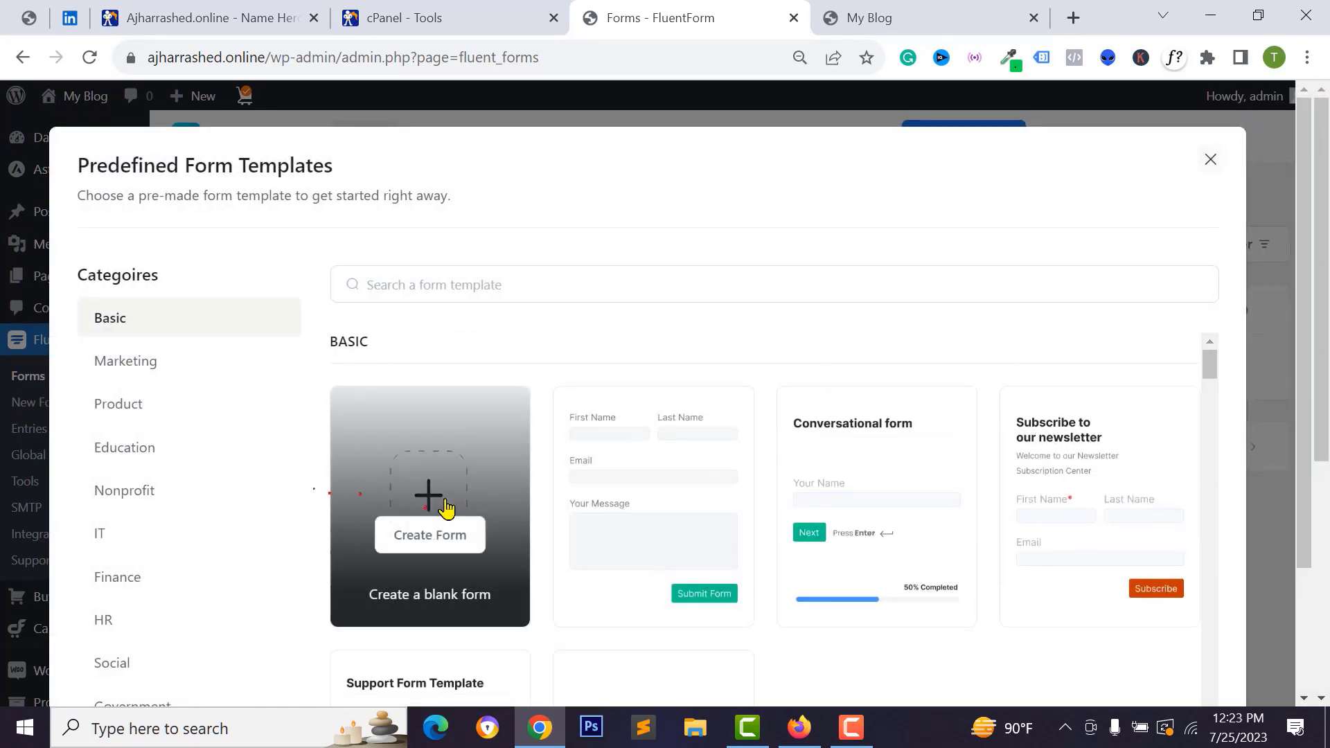
left_click(428, 535)
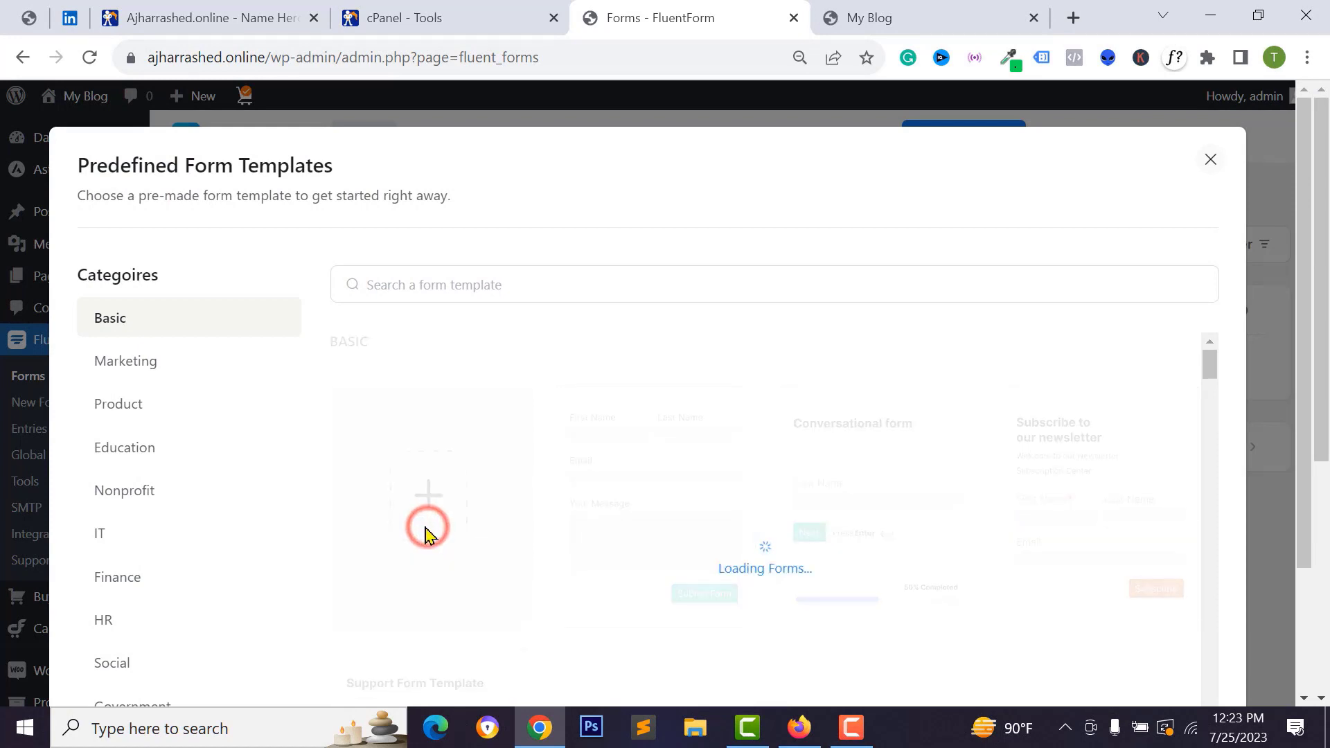
Look through the general and advanced input fields offered by the form editor
scroll(377, 468, "down", 5)
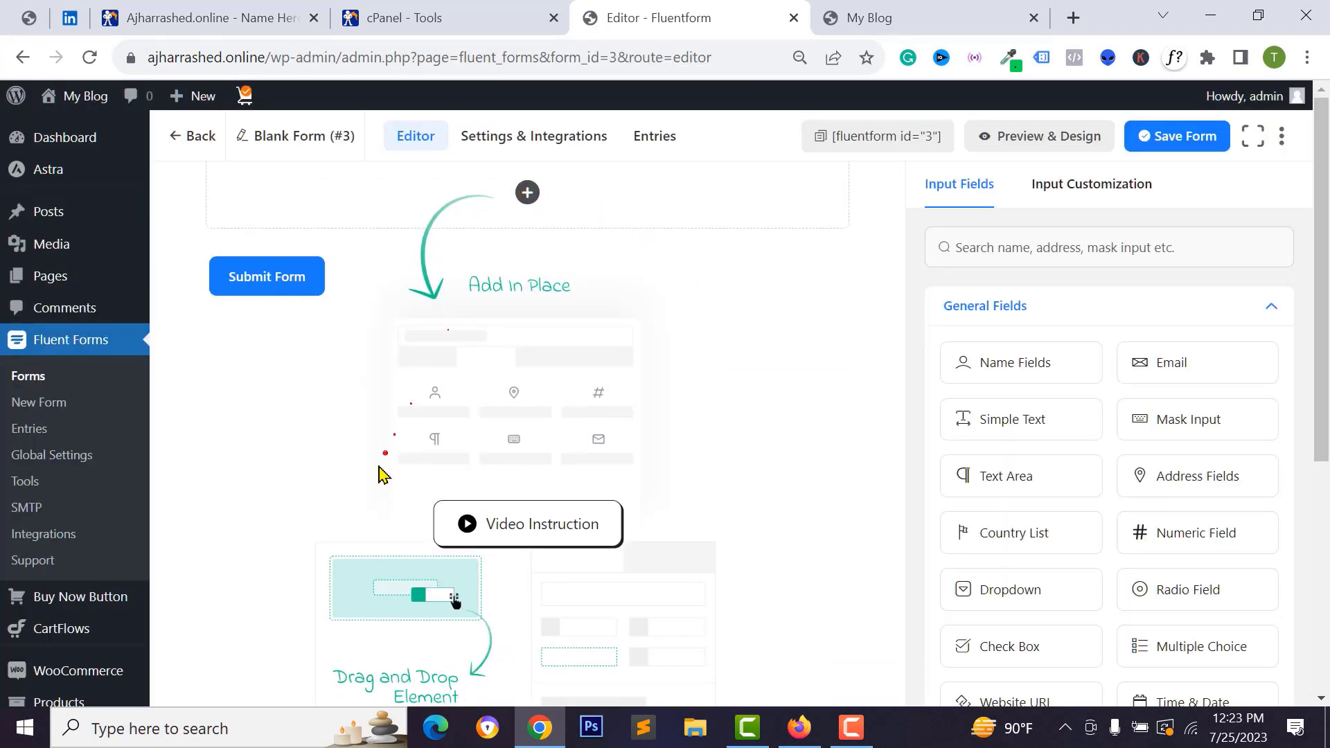
scroll(558, 565, "up", 5)
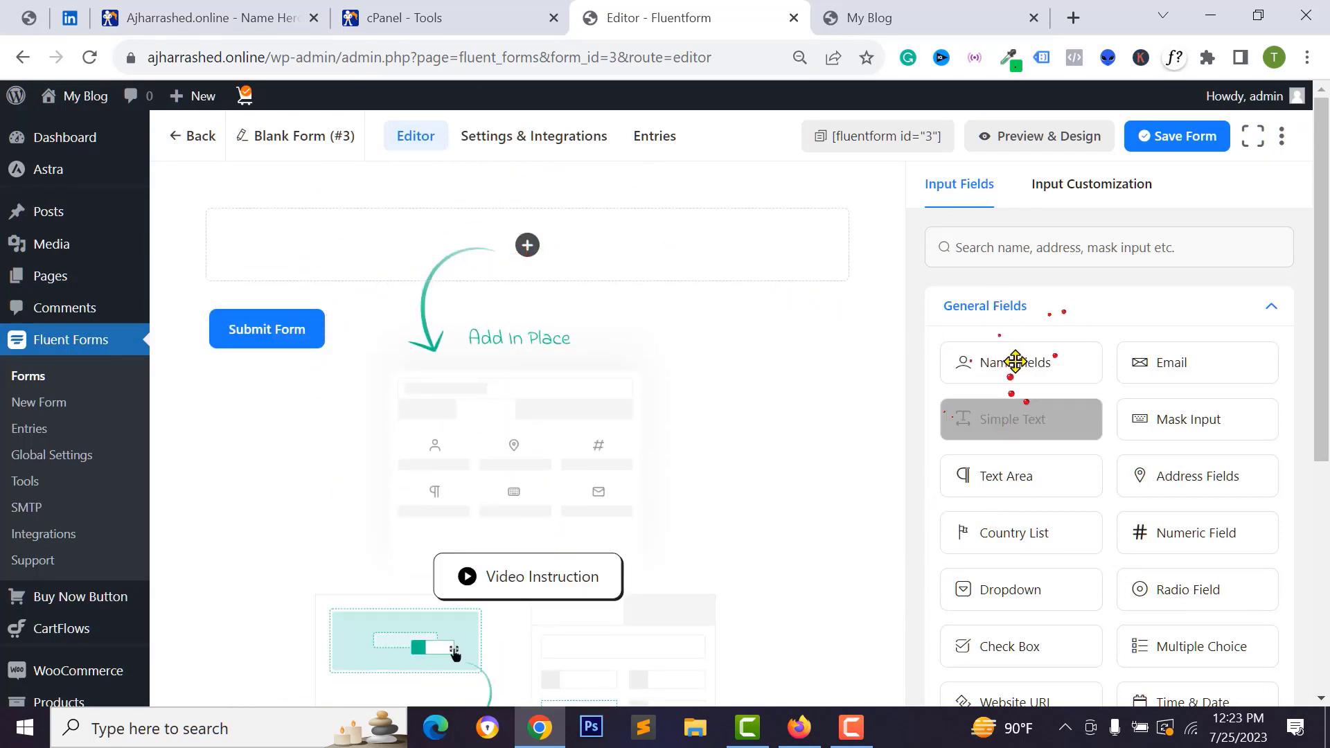
scroll(1004, 510, "down", 6)
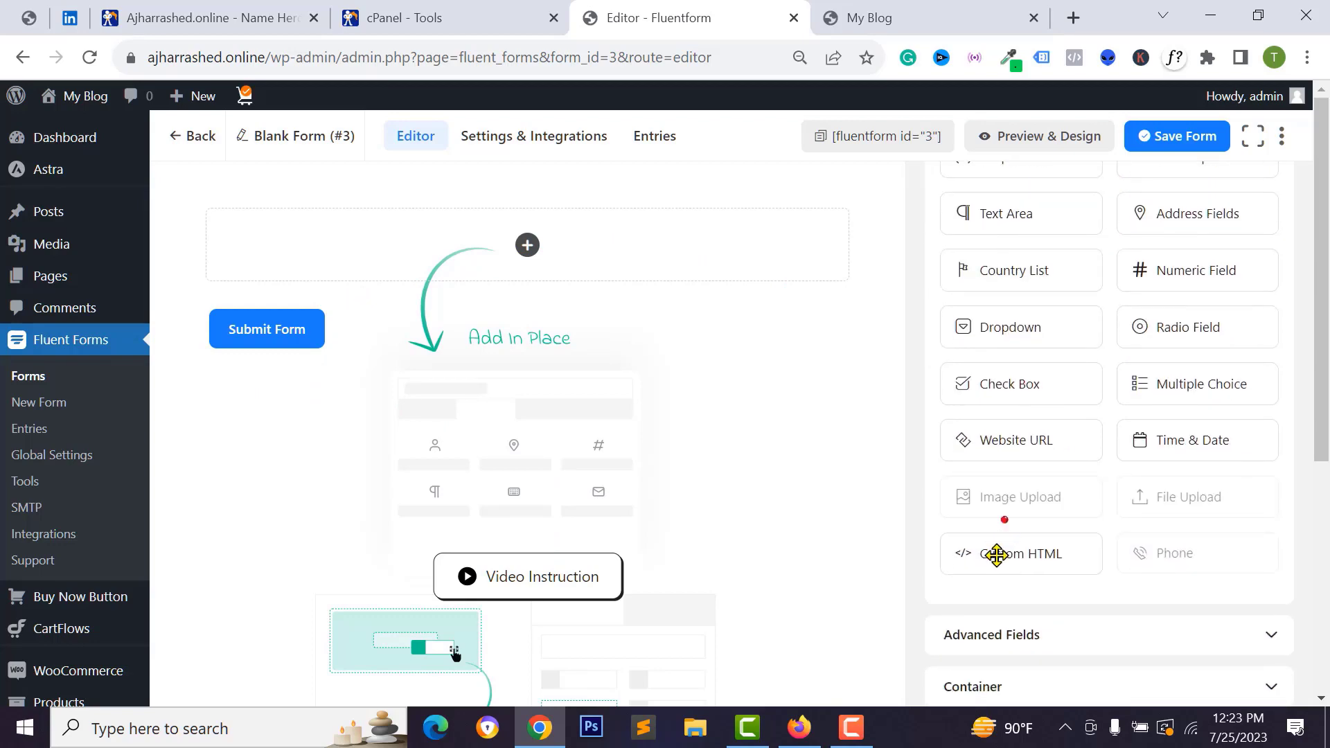
left_click(1022, 566)
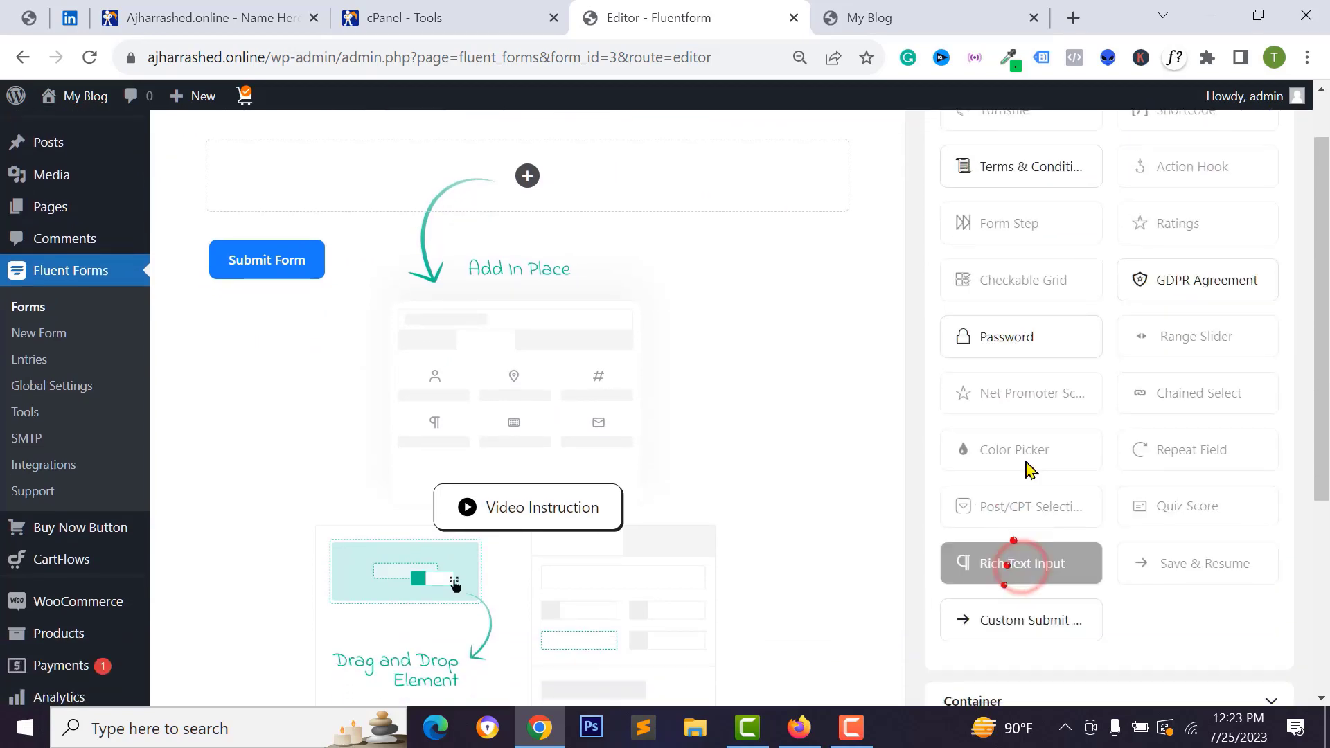
scroll(1025, 434, "up", 4)
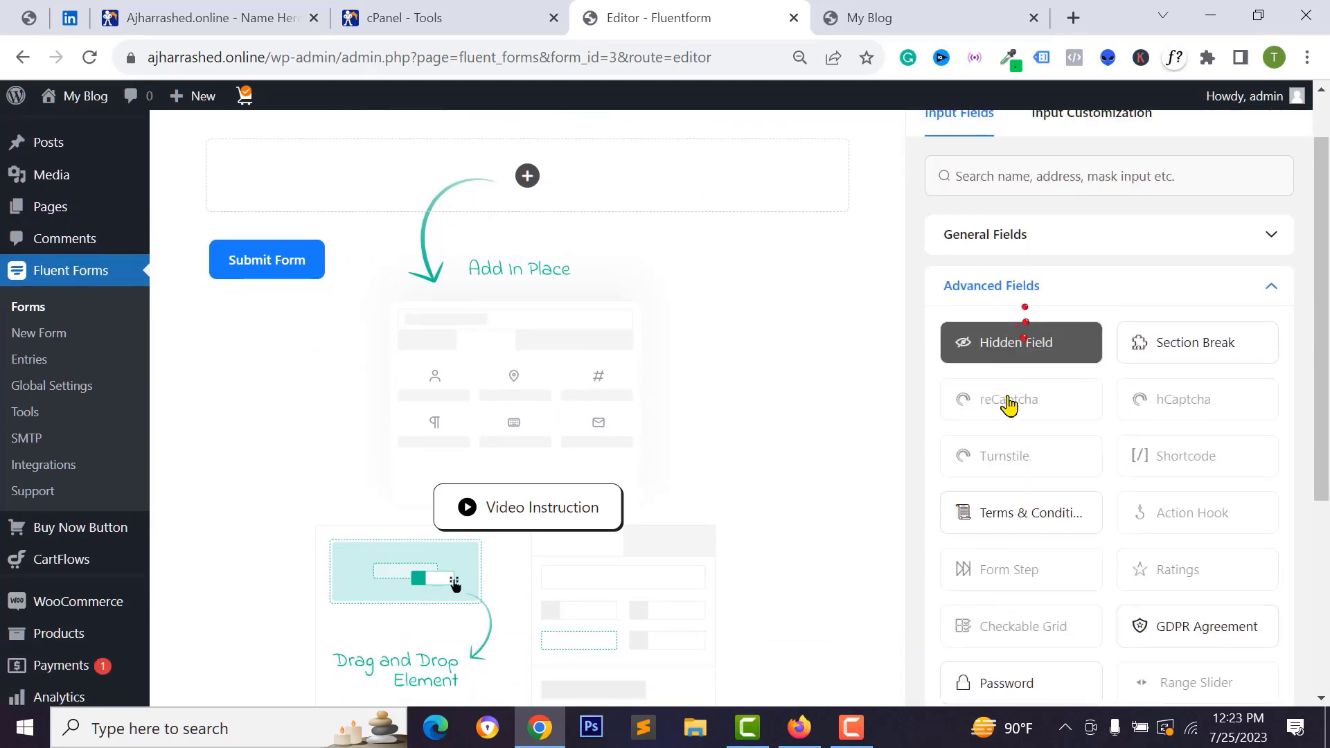
left_click(1023, 296)
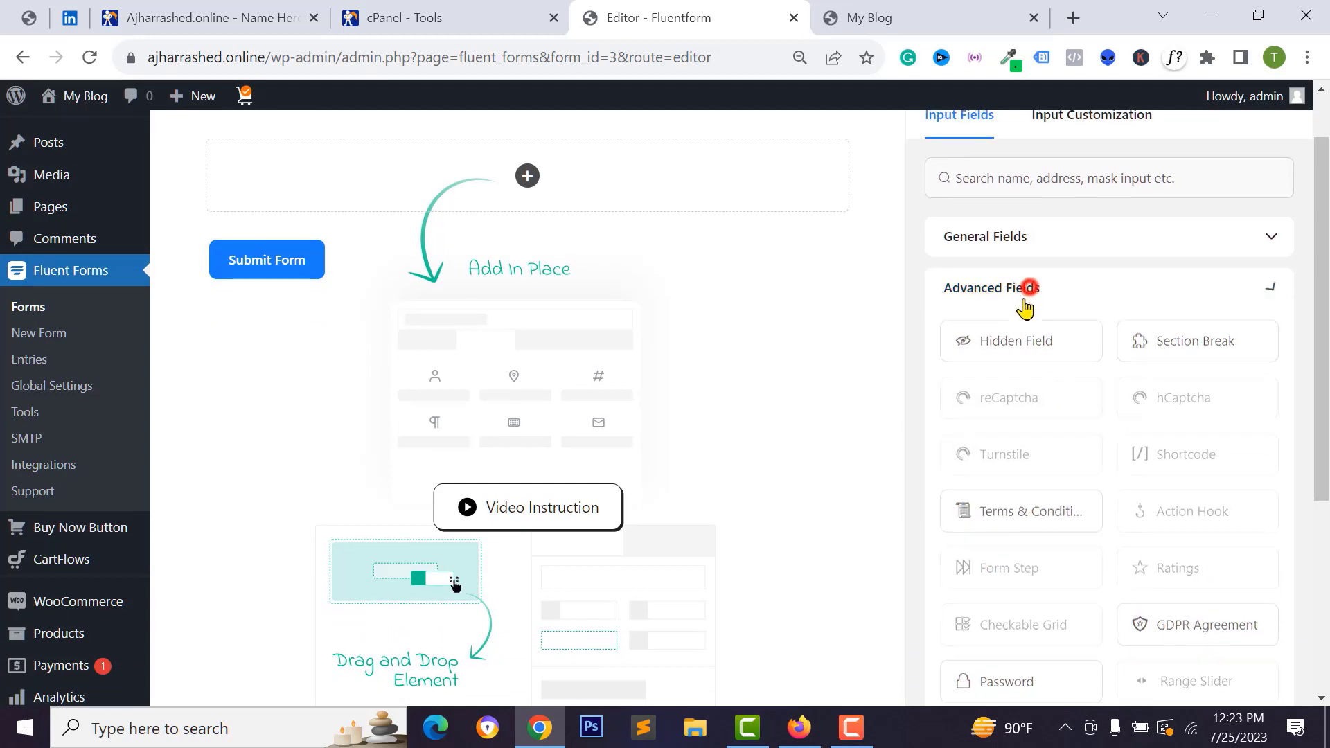
left_click(1012, 308)
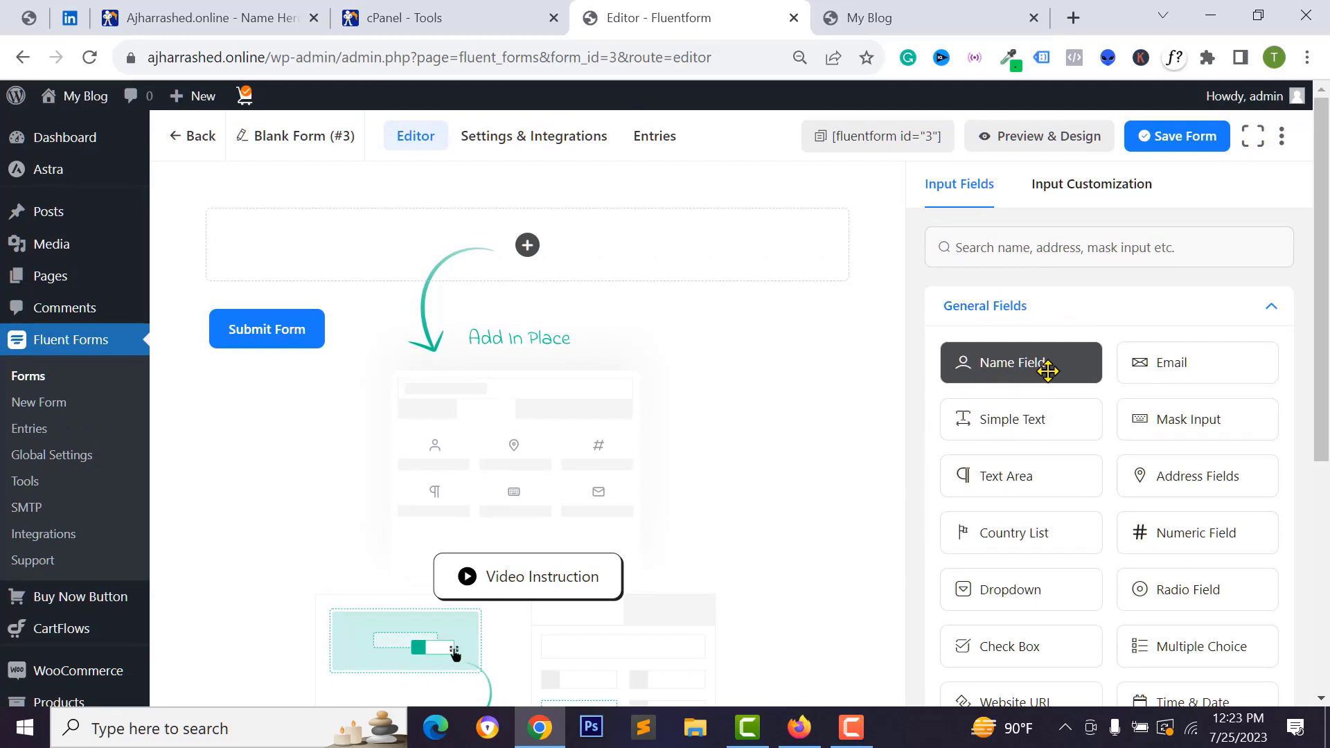
Add the Name Fields element to the blank form and open its customization settings
left_click_drag(1047, 370, 499, 271)
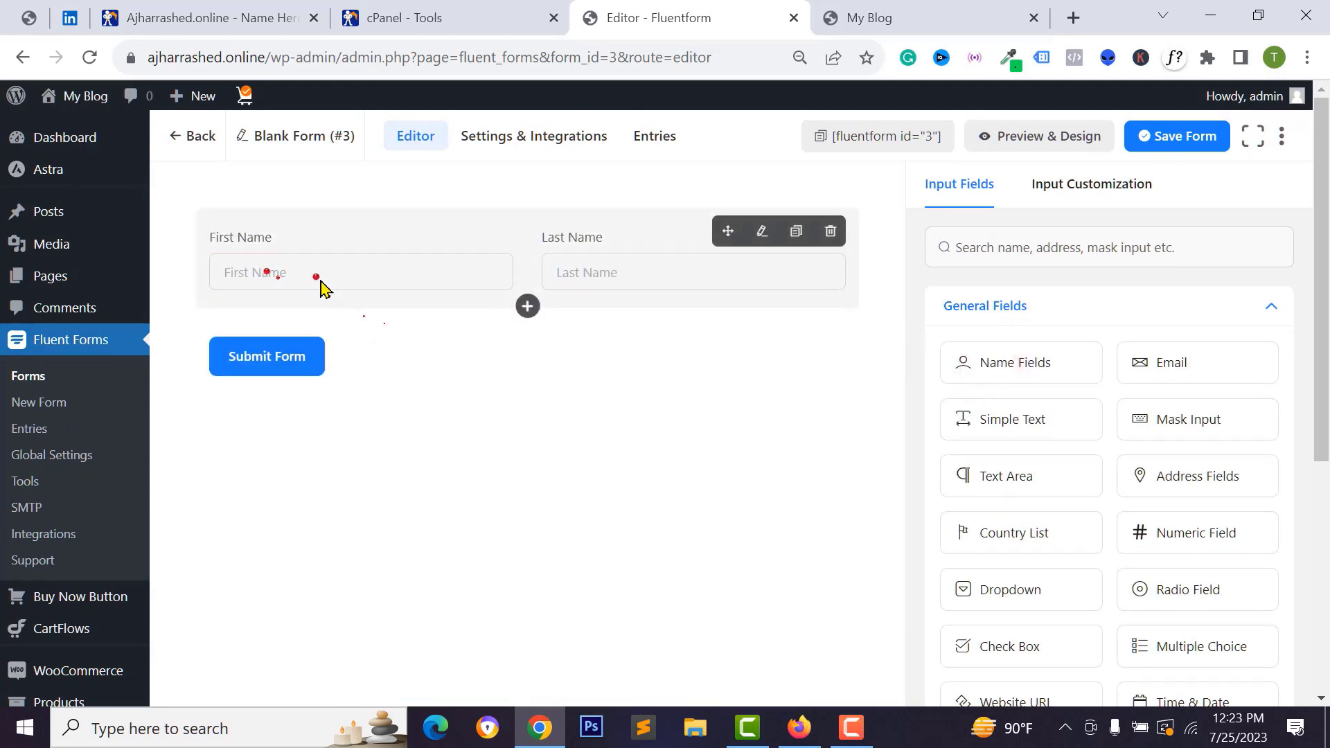
left_click(320, 277)
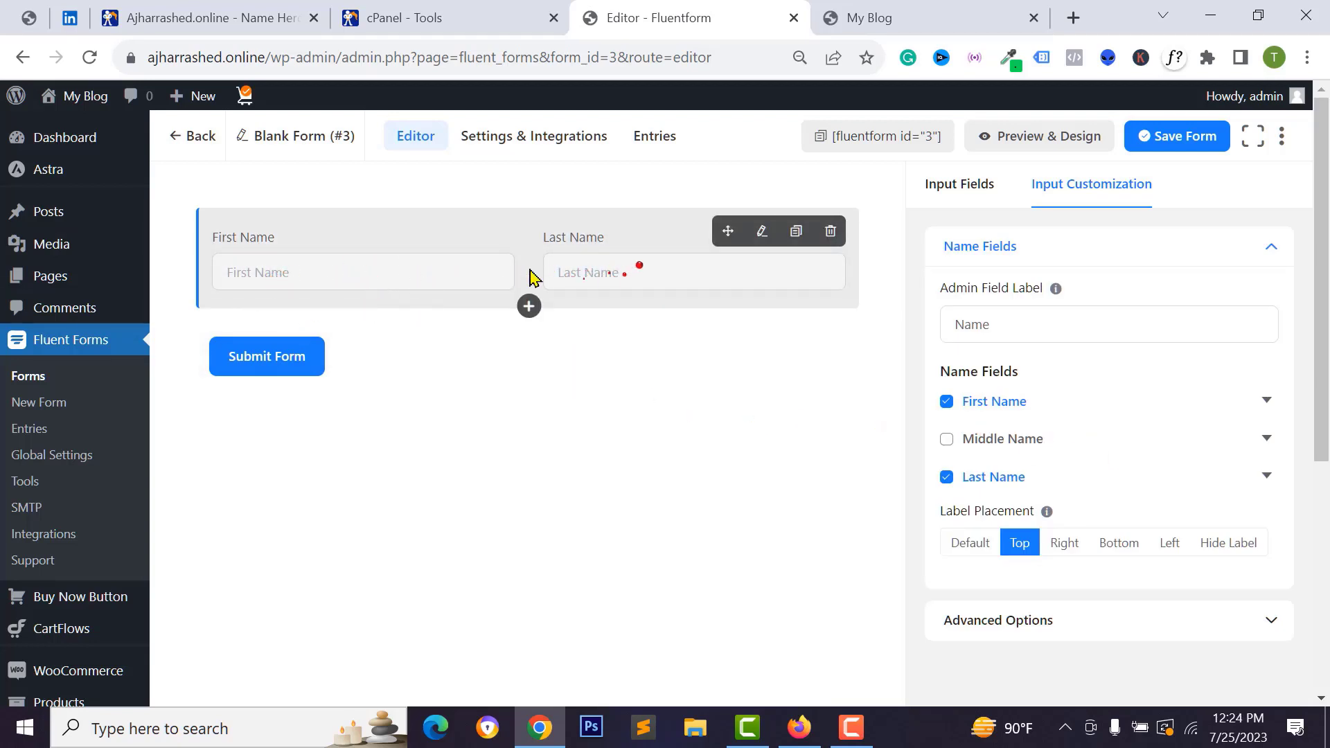
left_click(977, 326)
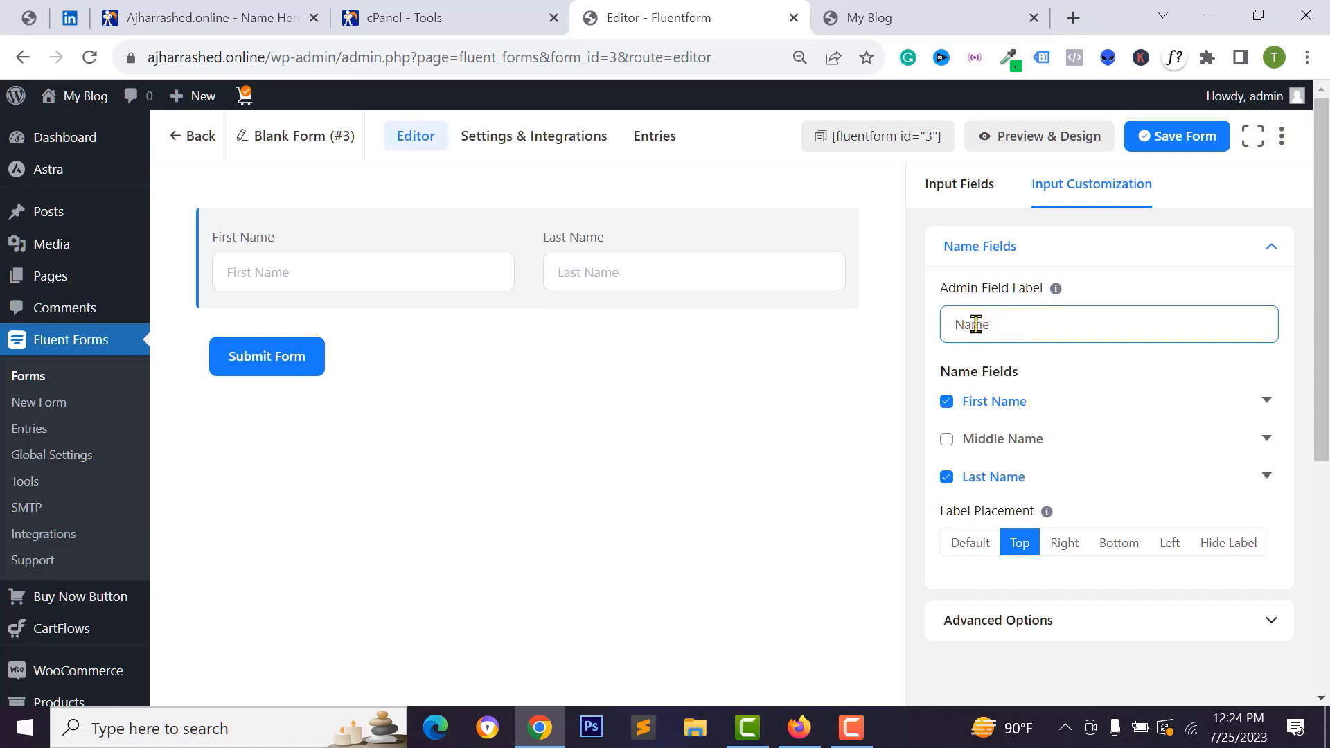
Try including the Middle Name in the name fields, then exclude it again
scroll(959, 311, "down", 2)
left_click(947, 267)
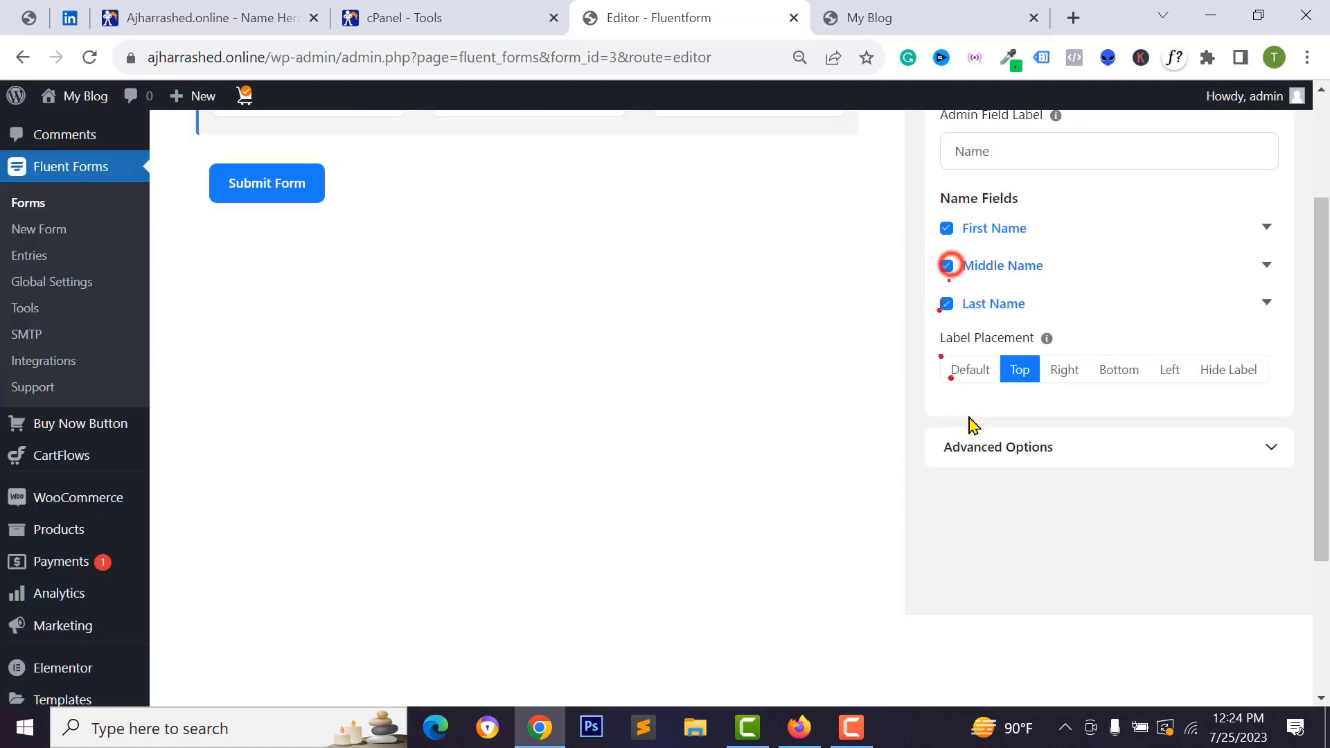
scroll(951, 346, "up", 2)
left_click(947, 439)
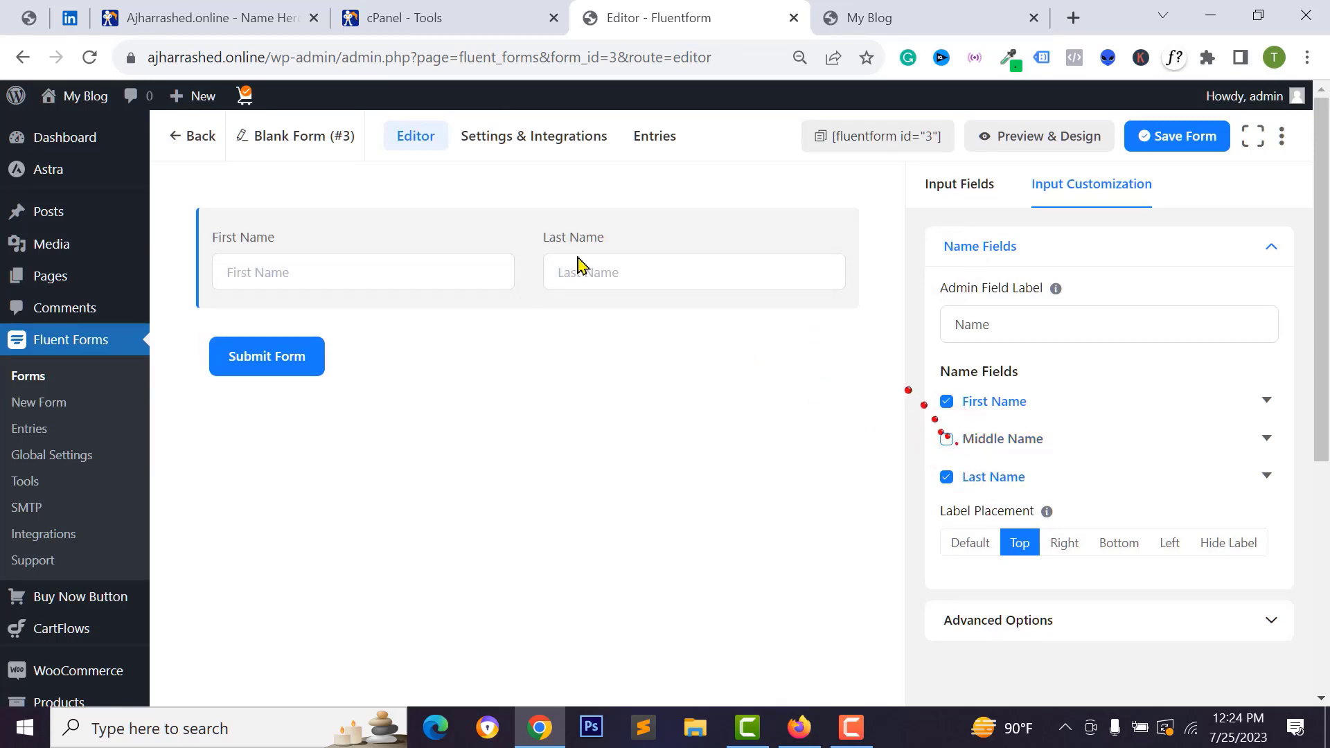
Add an Email field below the name fields and open its customization settings
left_click(956, 187)
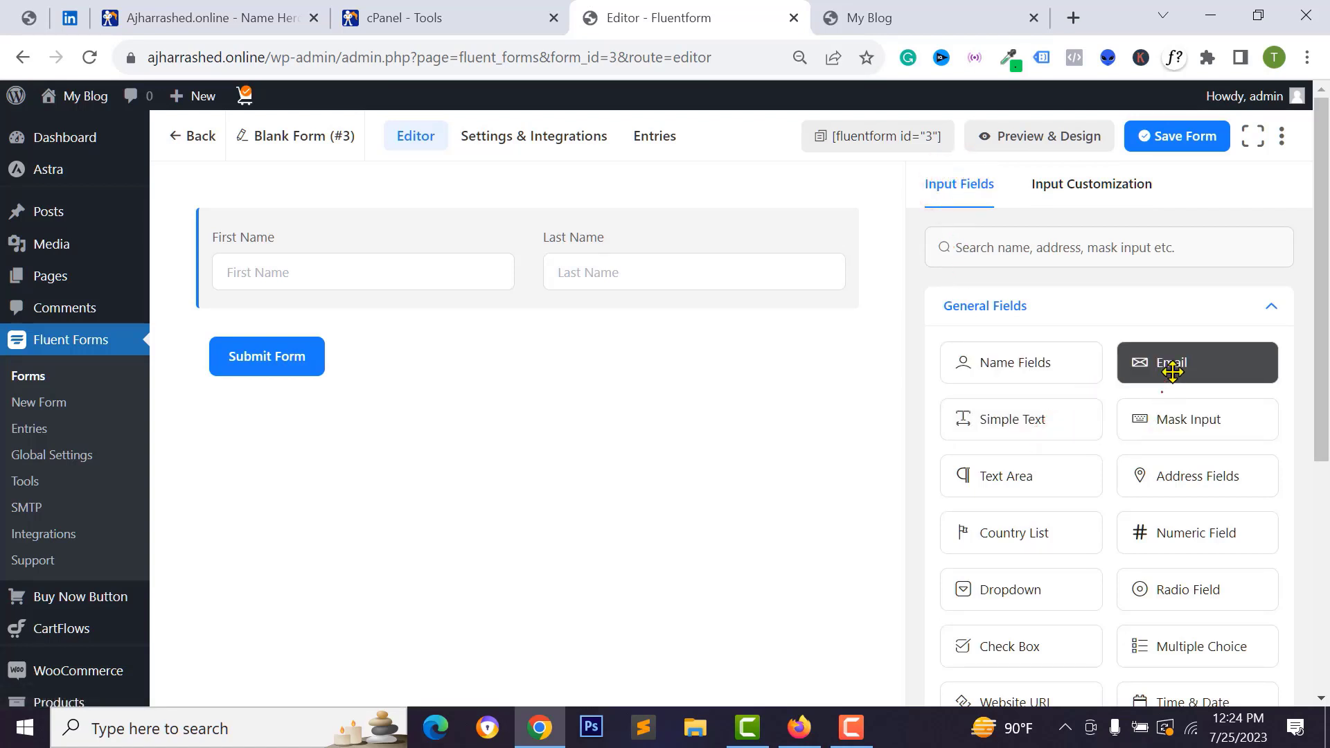
left_click_drag(1173, 368, 328, 349)
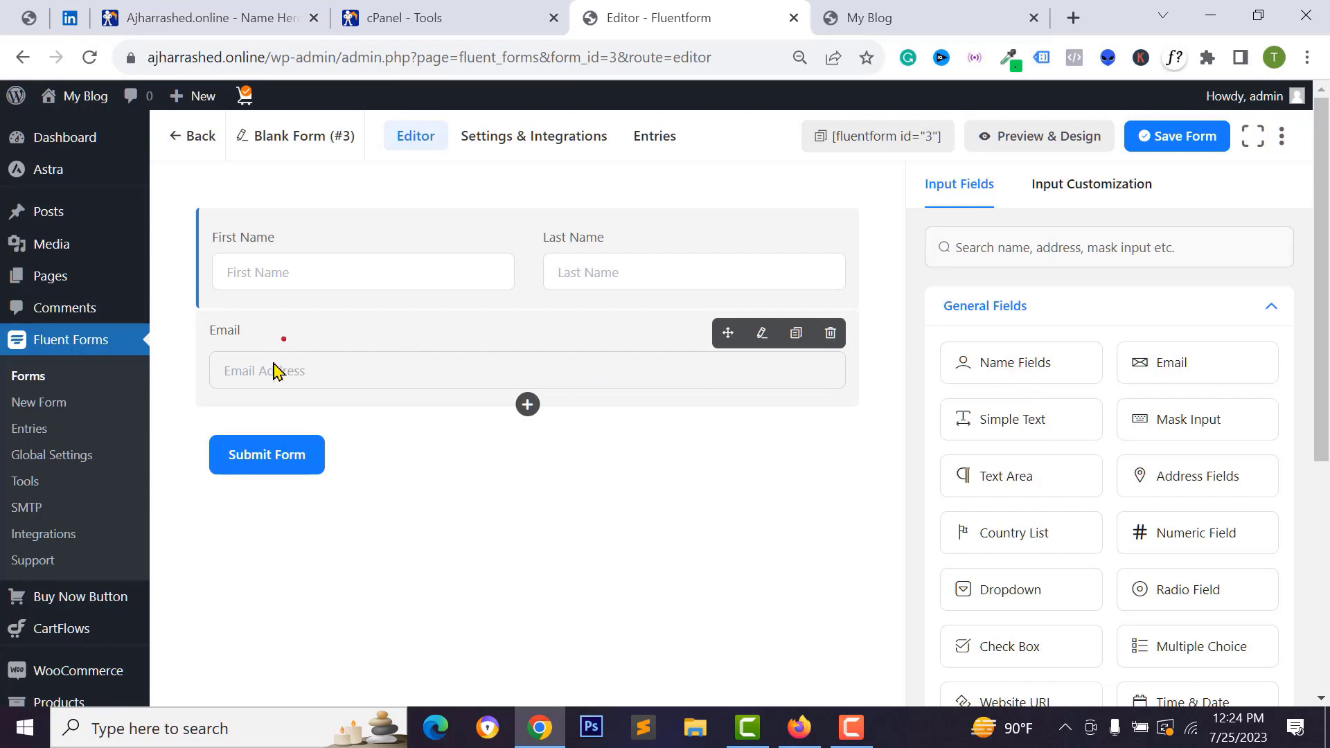
left_click(471, 361)
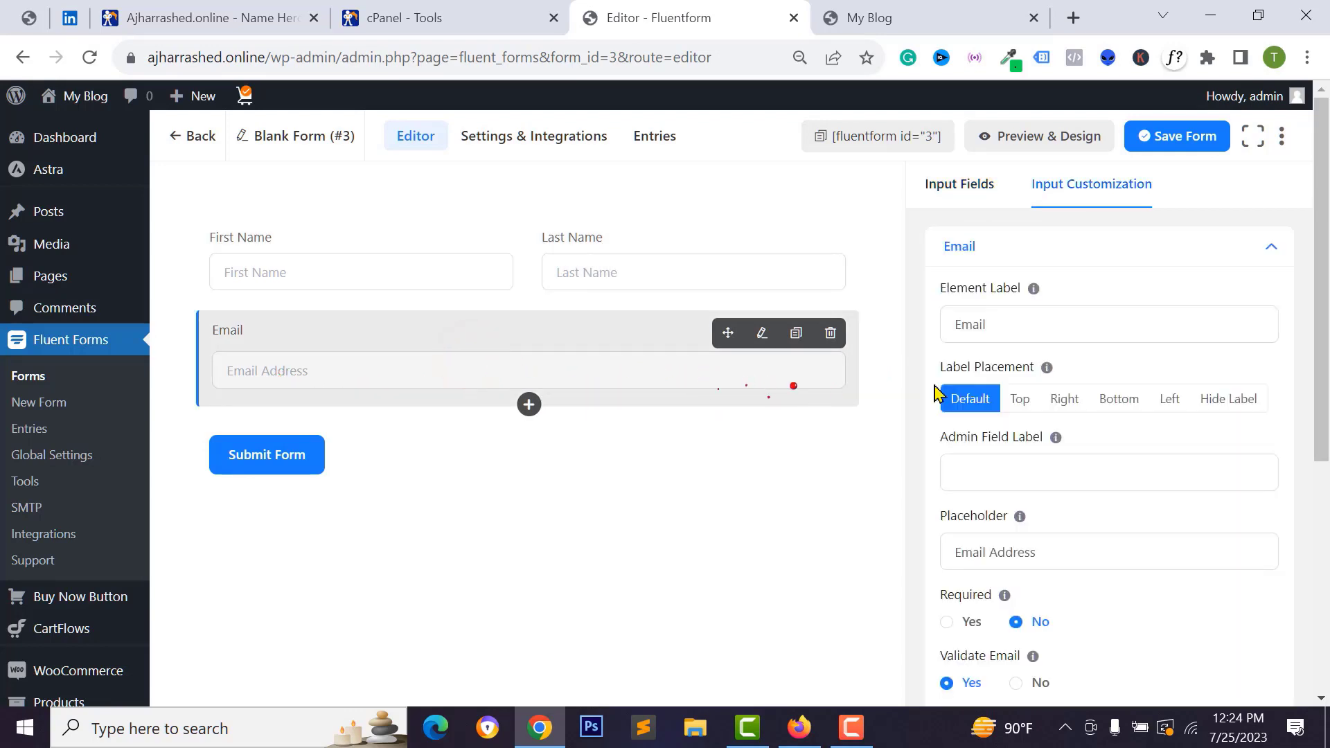
Make the Email field required, keeping its label and placeholder
left_click(969, 321)
left_click(966, 461)
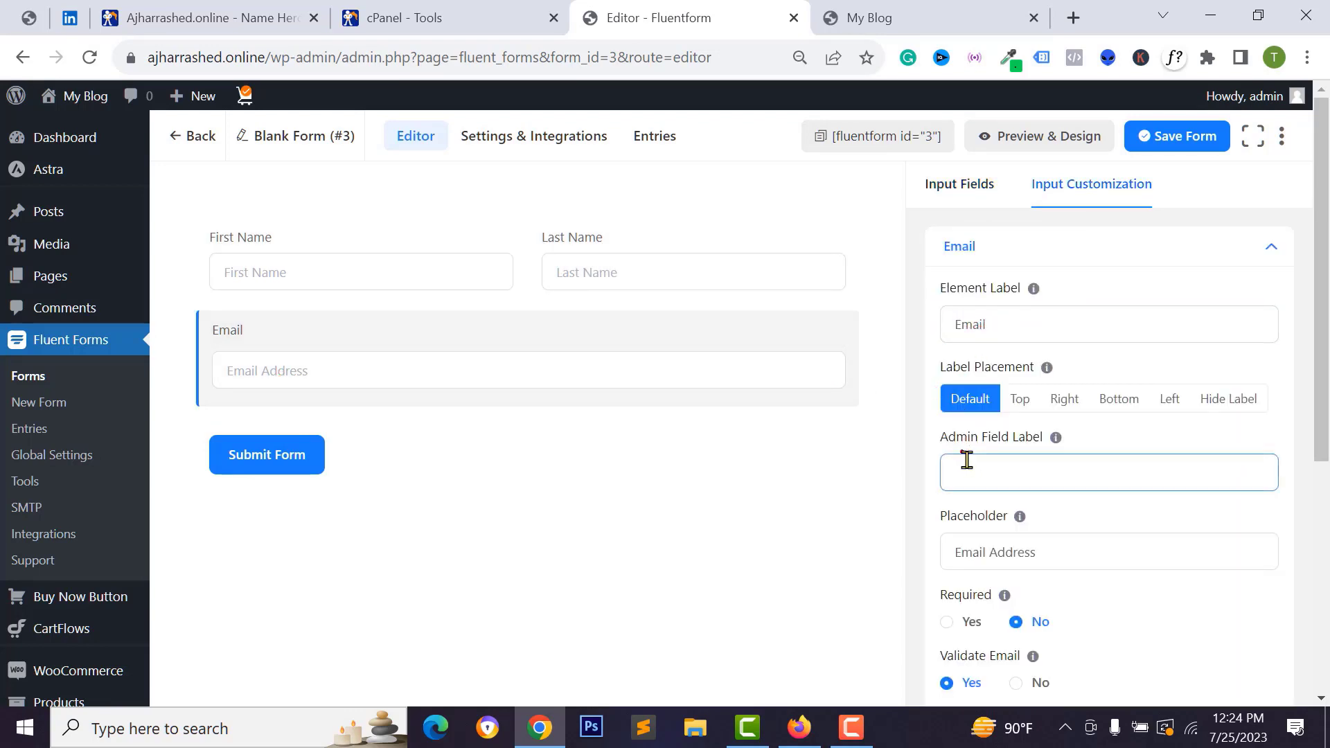
scroll(973, 467, "down", 1)
left_click(973, 454)
scroll(975, 457, "down", 1)
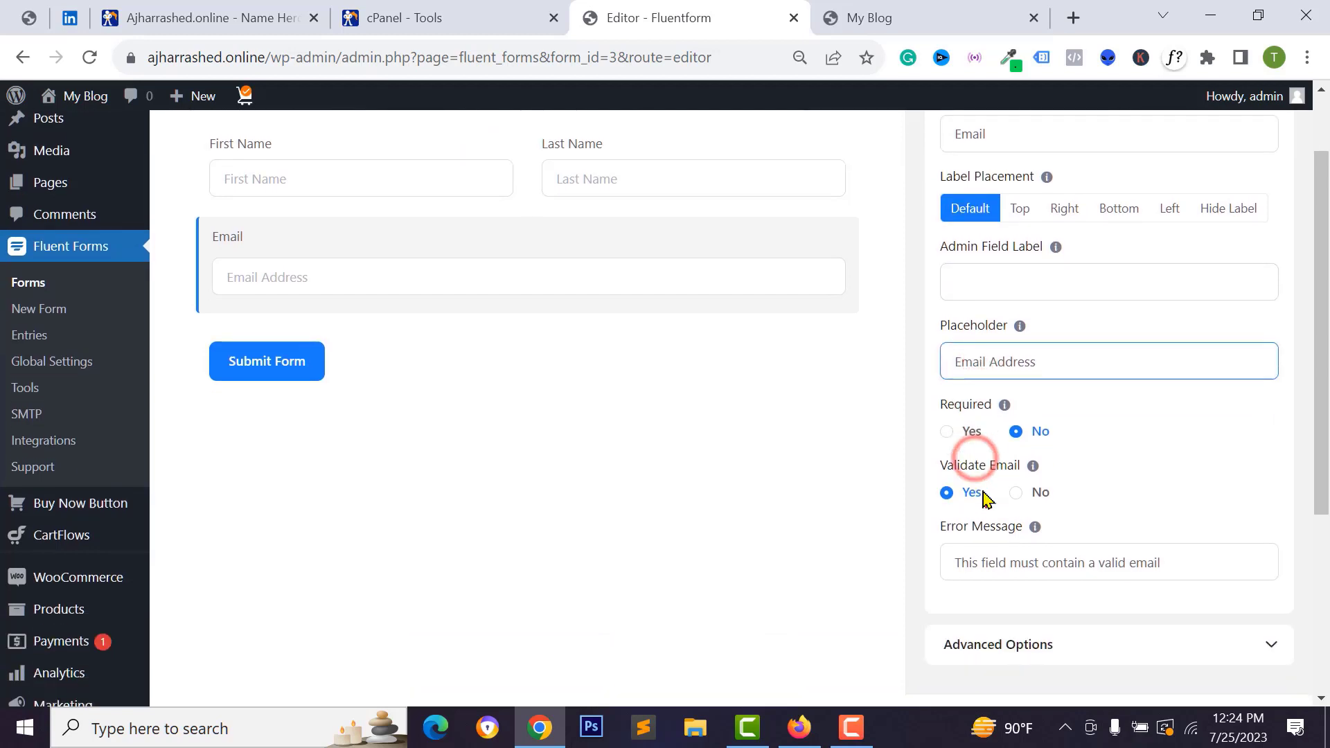
left_click(958, 423)
scroll(944, 485, "up", 2)
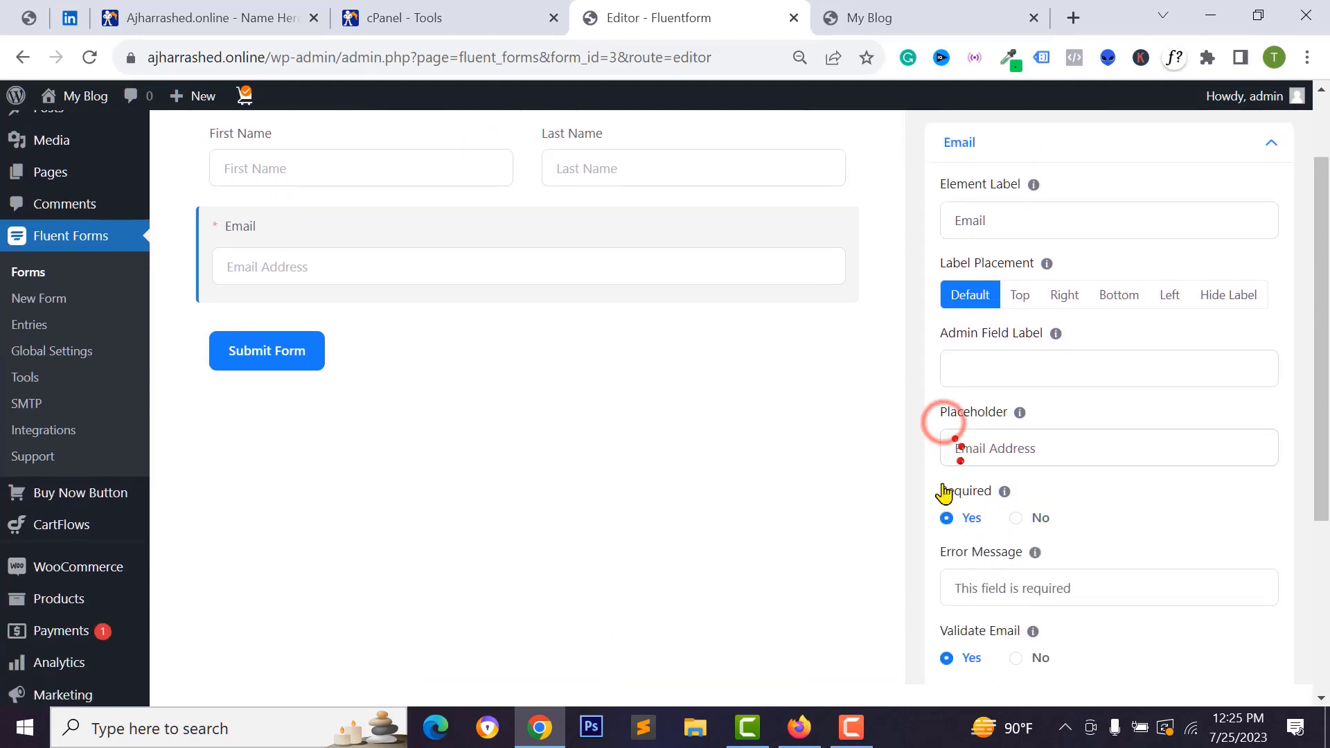
scroll(321, 277, "up", 1)
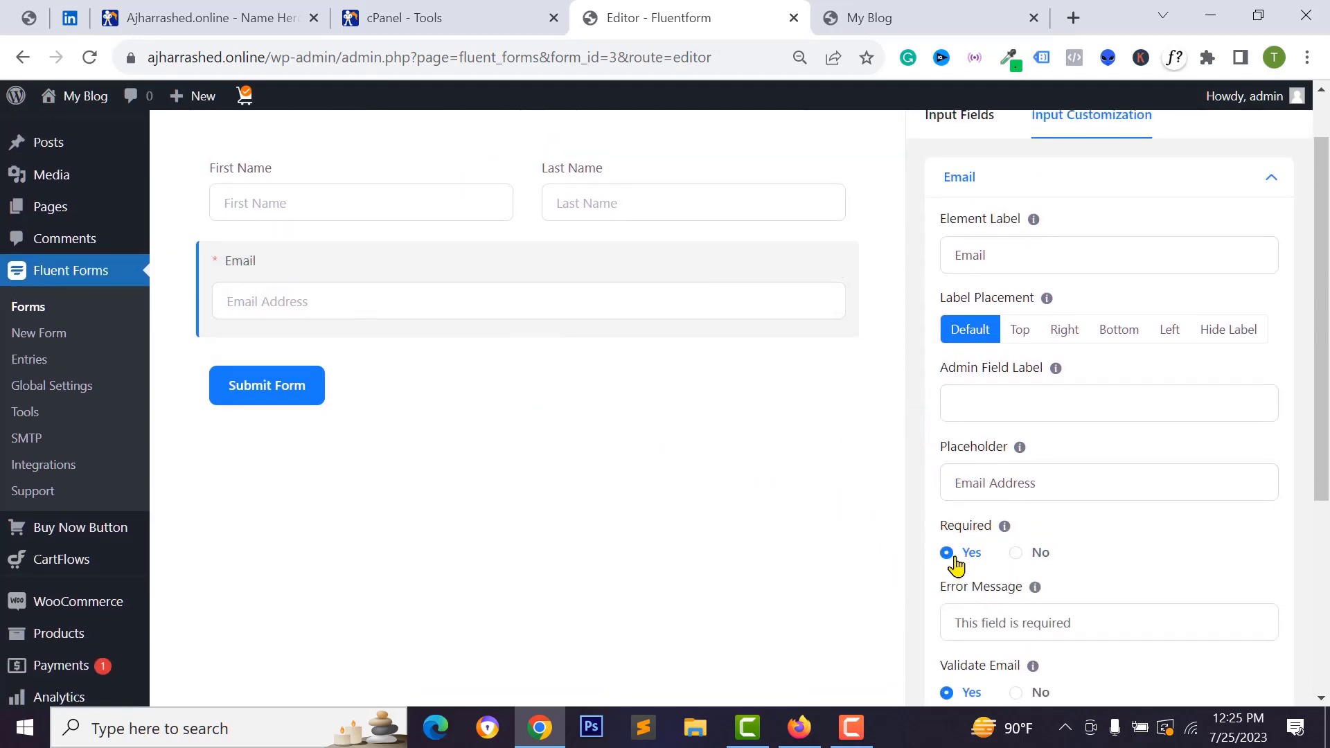
Review the Email field's error messages and email validation setting
left_click(963, 634)
scroll(997, 591, "down", 3)
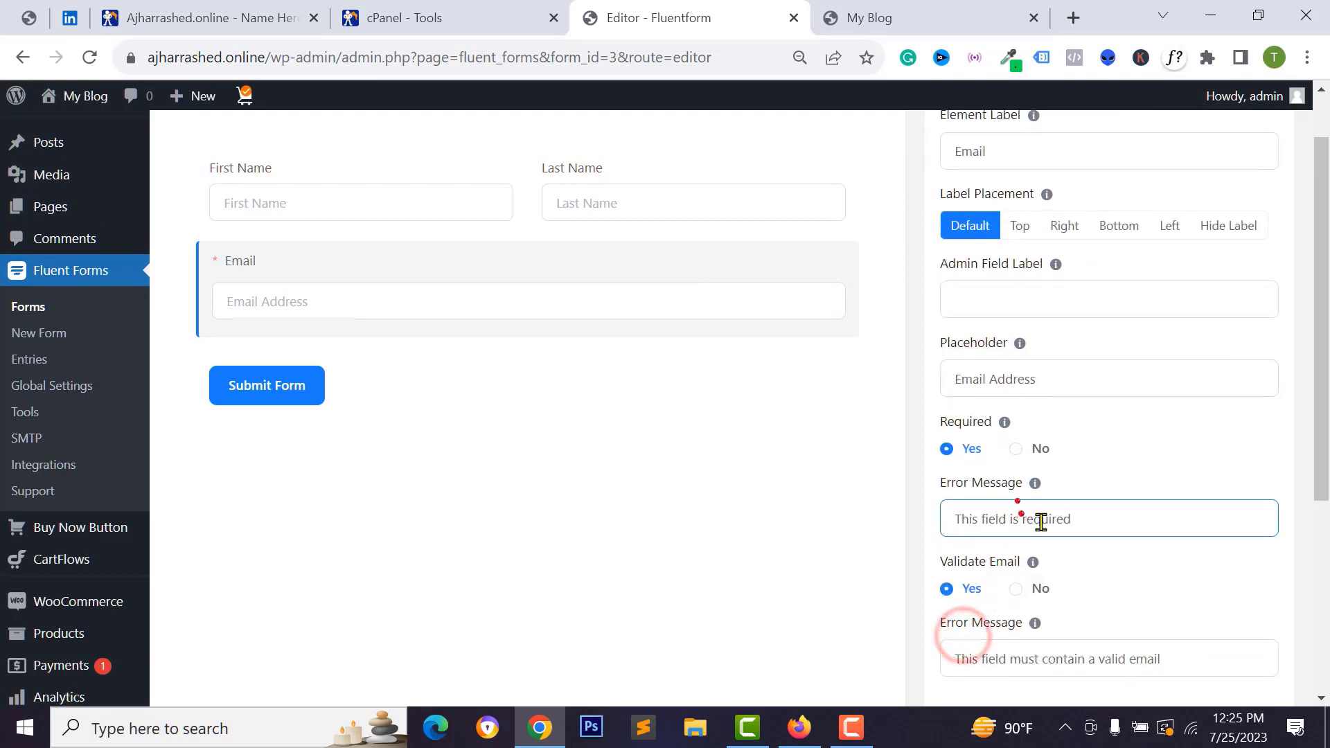
scroll(665, 377, "down", 1)
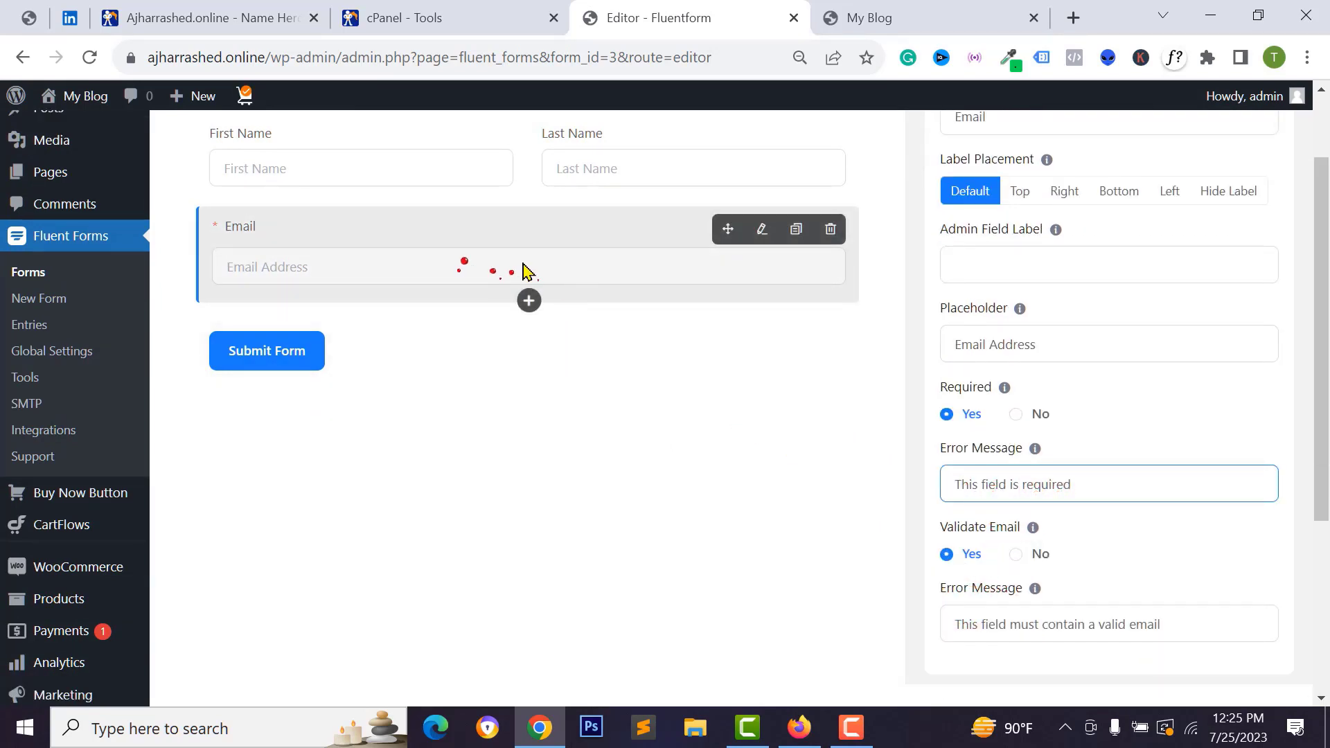
left_click(939, 557)
scroll(990, 568, "down", 5)
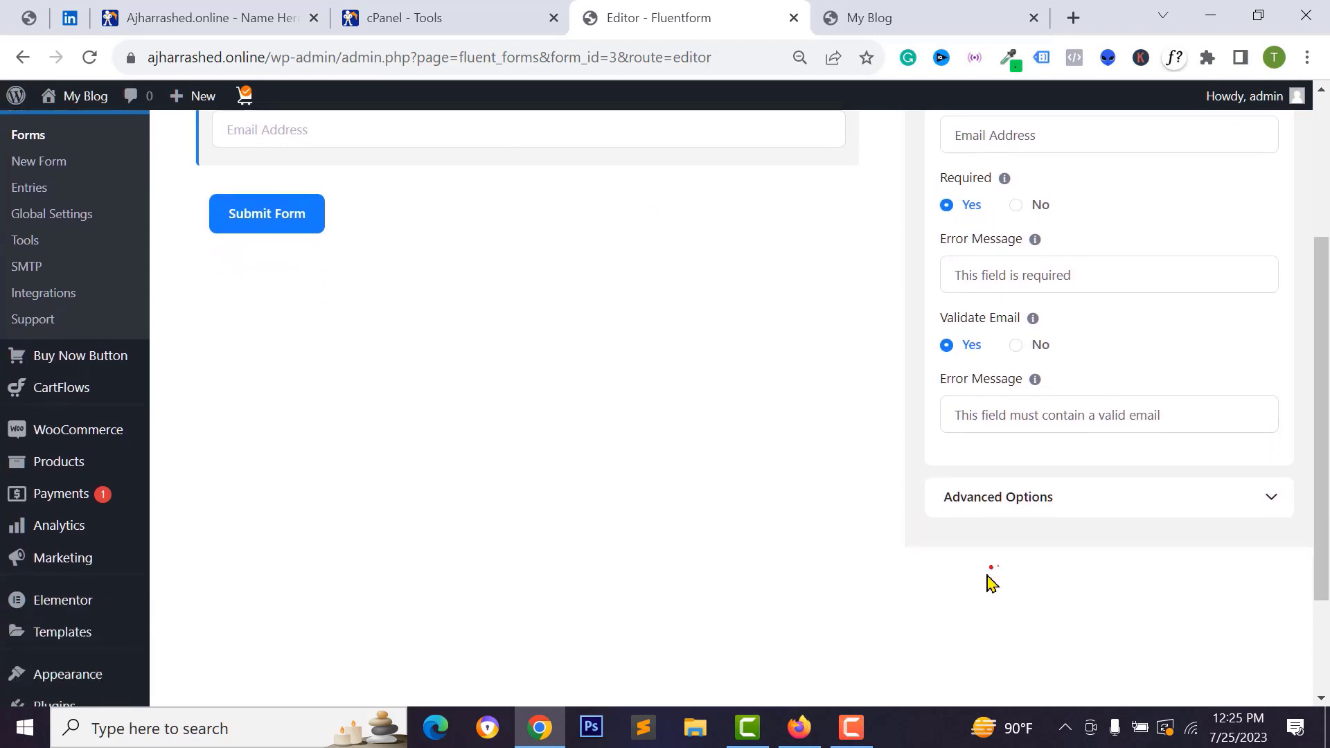
Examine the Email field's advanced options, including the default value, container class, name attribute and conditional logic
left_click(1007, 501)
scroll(992, 458, "up", 3)
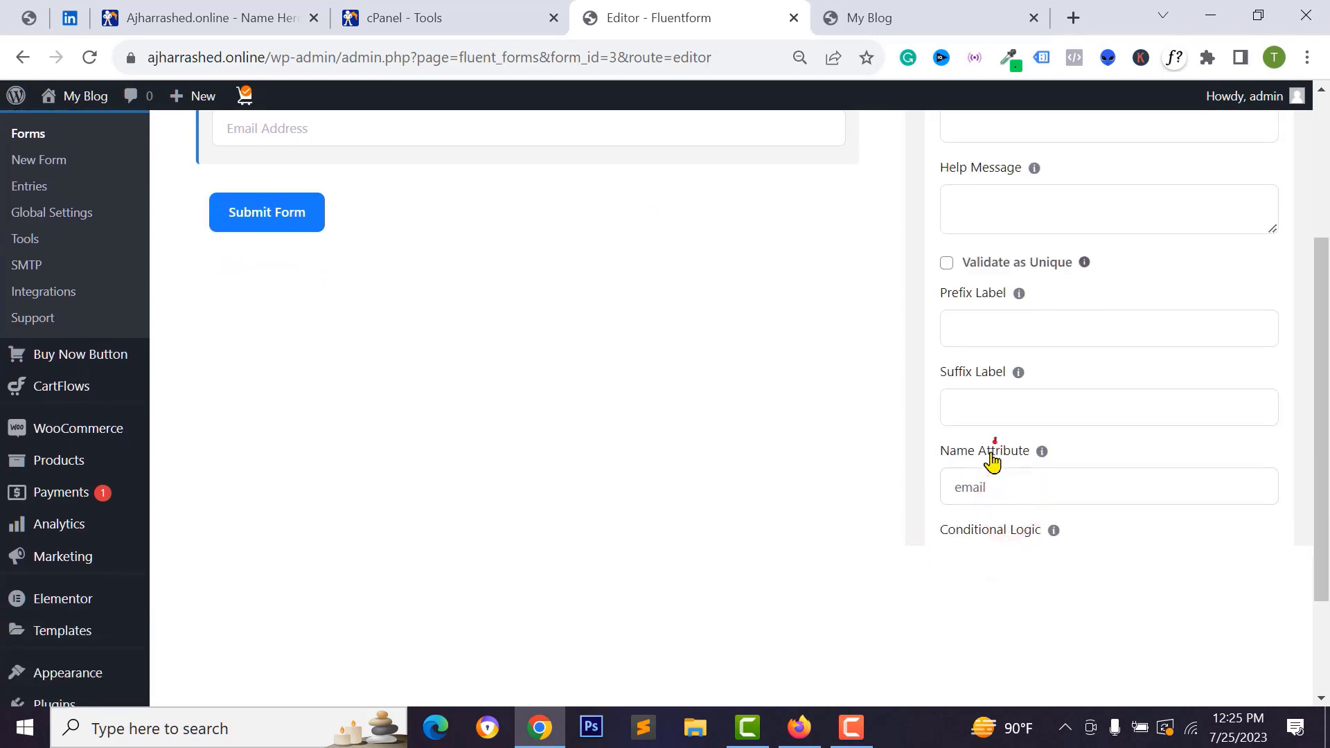
scroll(1004, 402, "up", 5)
left_click(1011, 358)
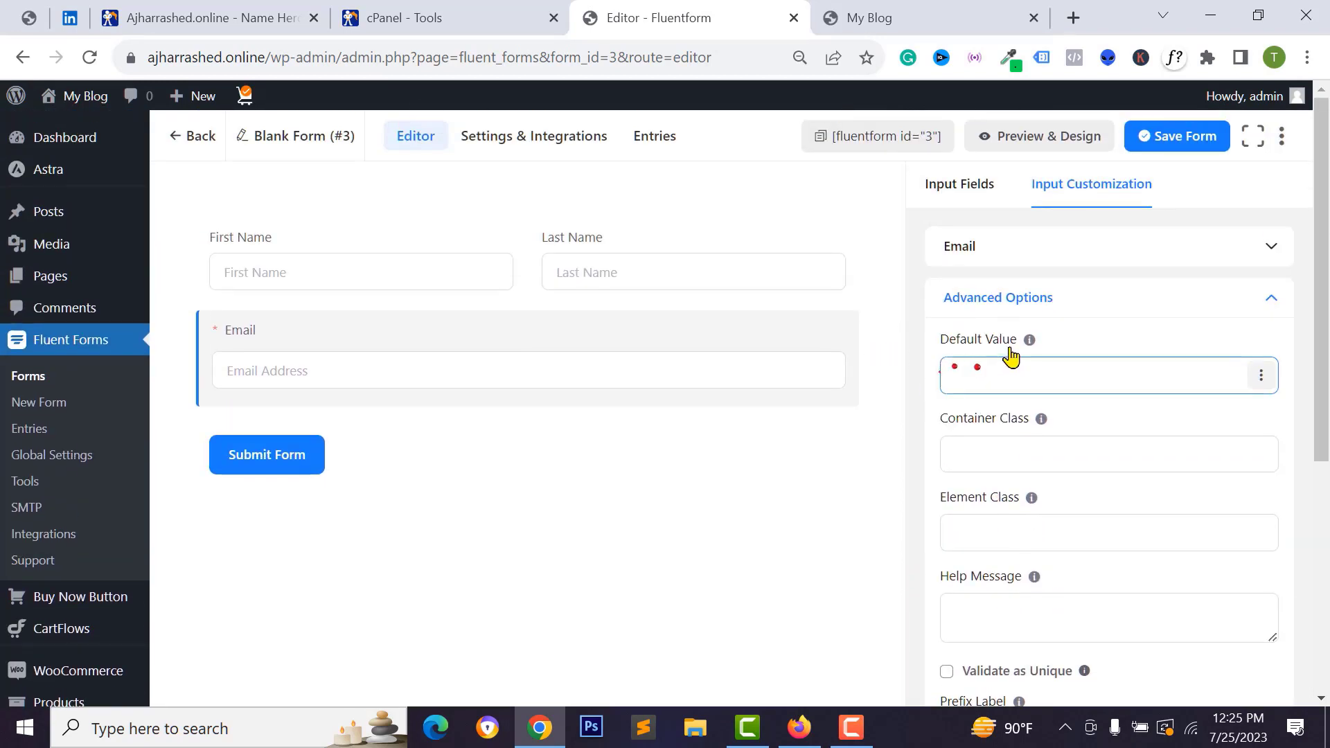
left_click(970, 454)
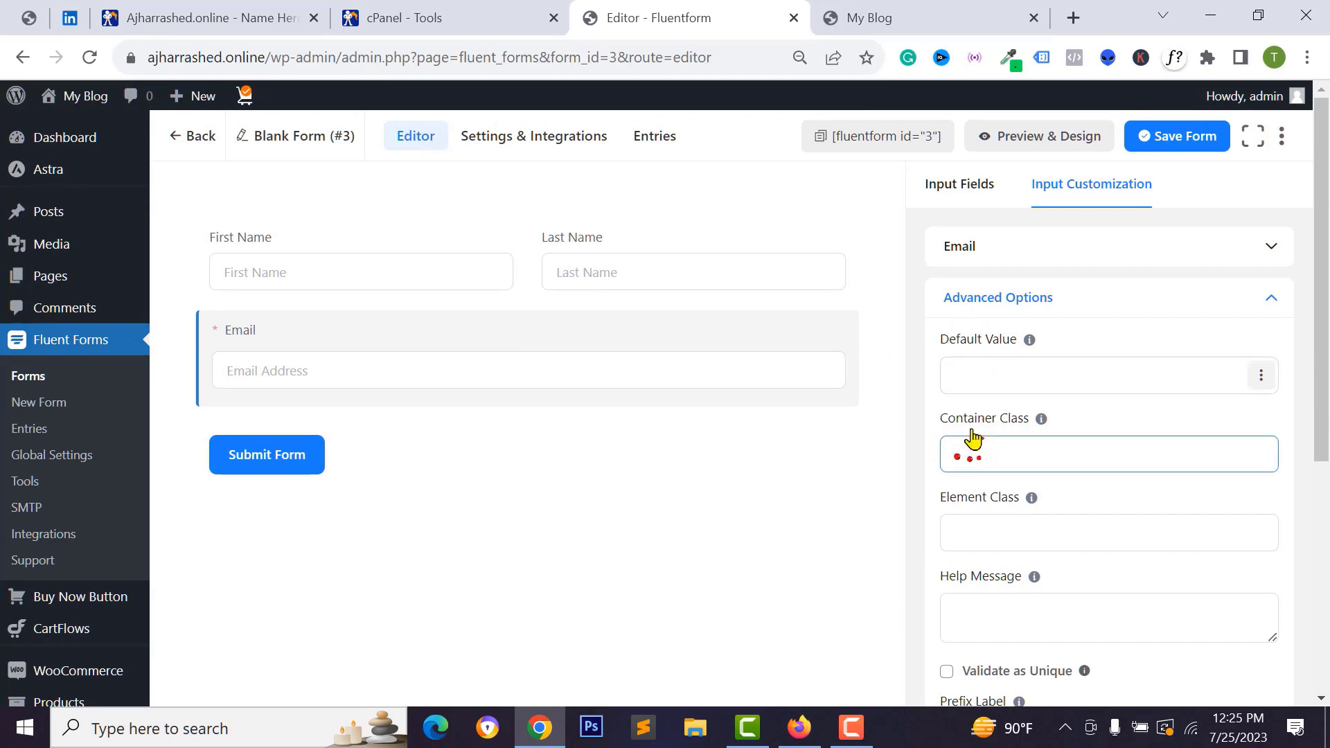
scroll(1009, 478, "down", 6)
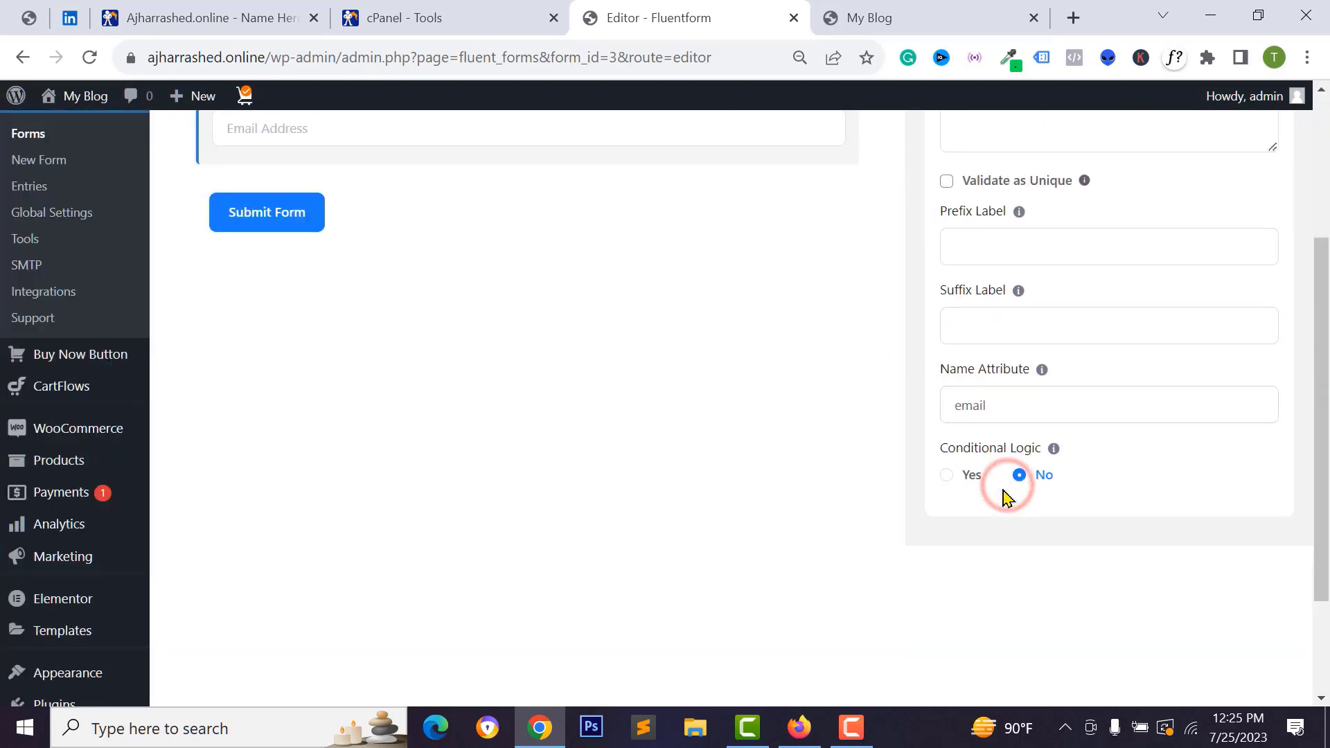
left_click(1009, 404)
scroll(1002, 511, "up", 2)
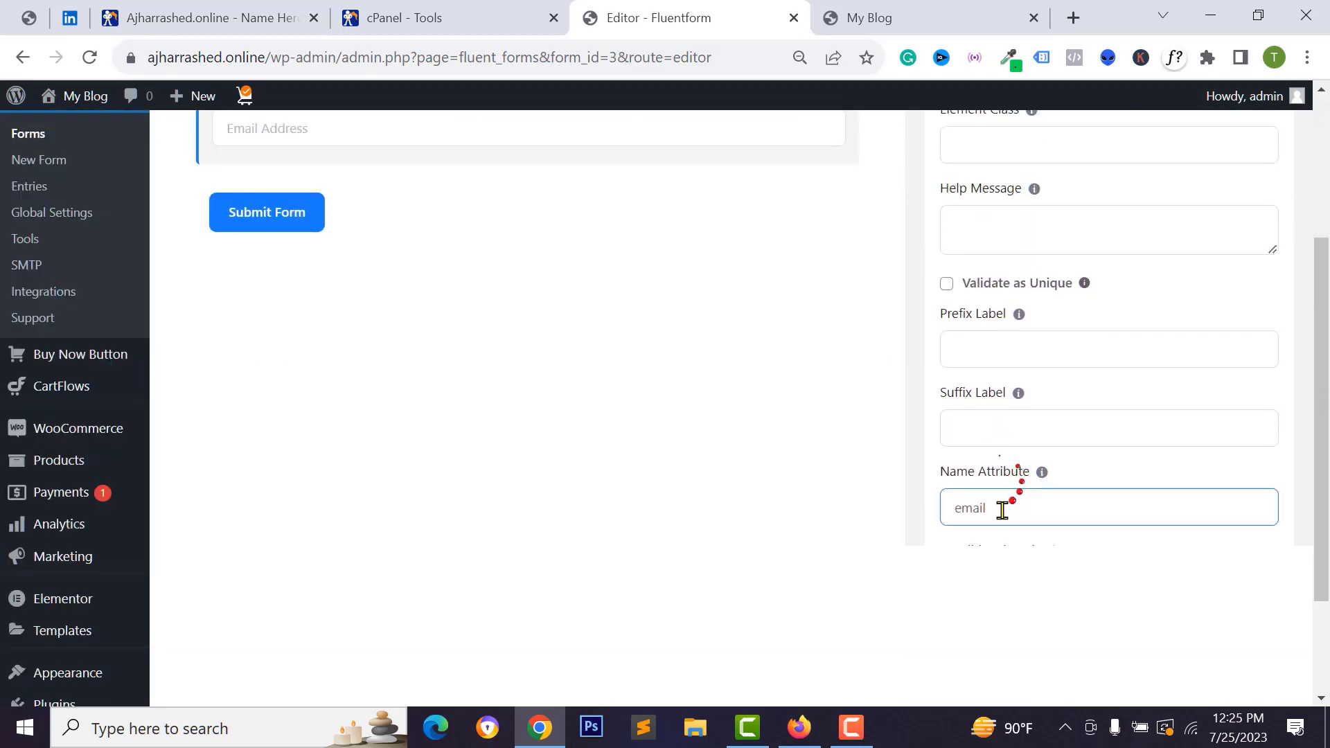
scroll(991, 492, "up", 5)
Return to the available input fields and look through the general fields for further form elements
left_click(954, 182)
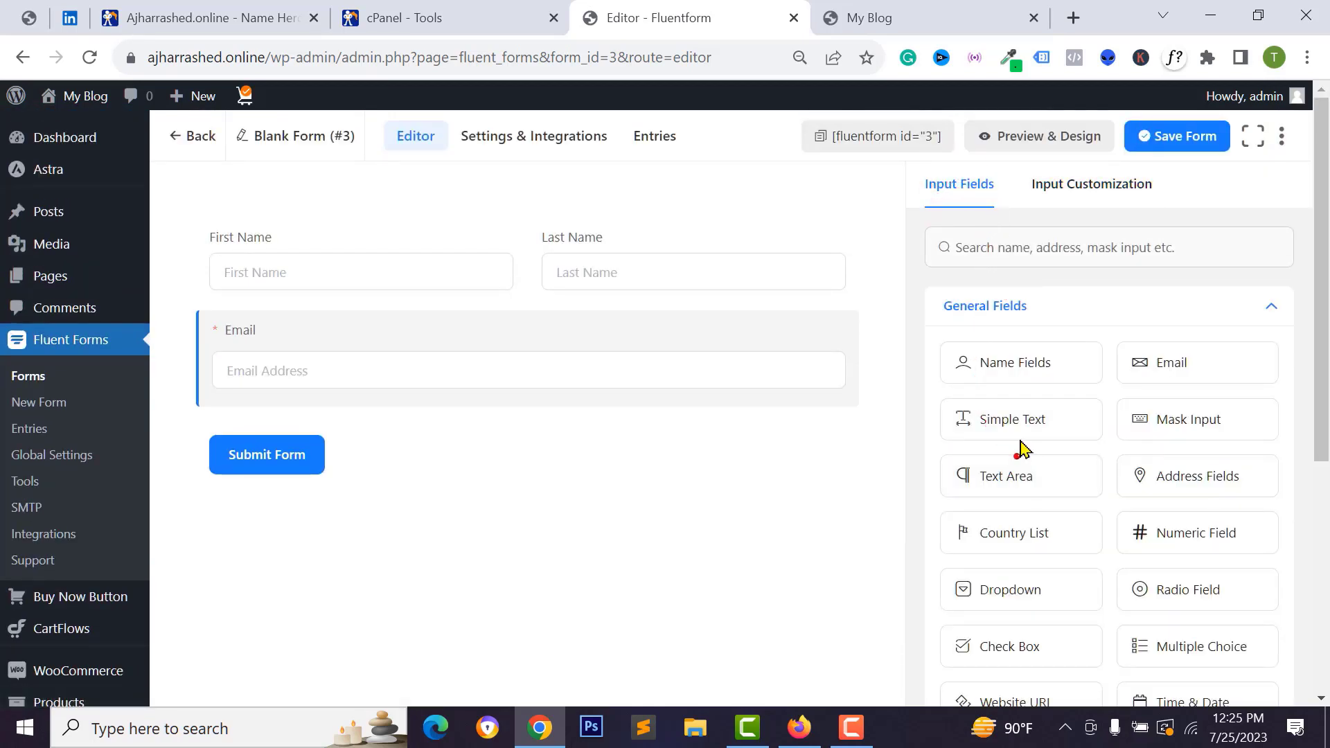
scroll(1025, 478, "down", 3)
scroll(1031, 509, "up", 1)
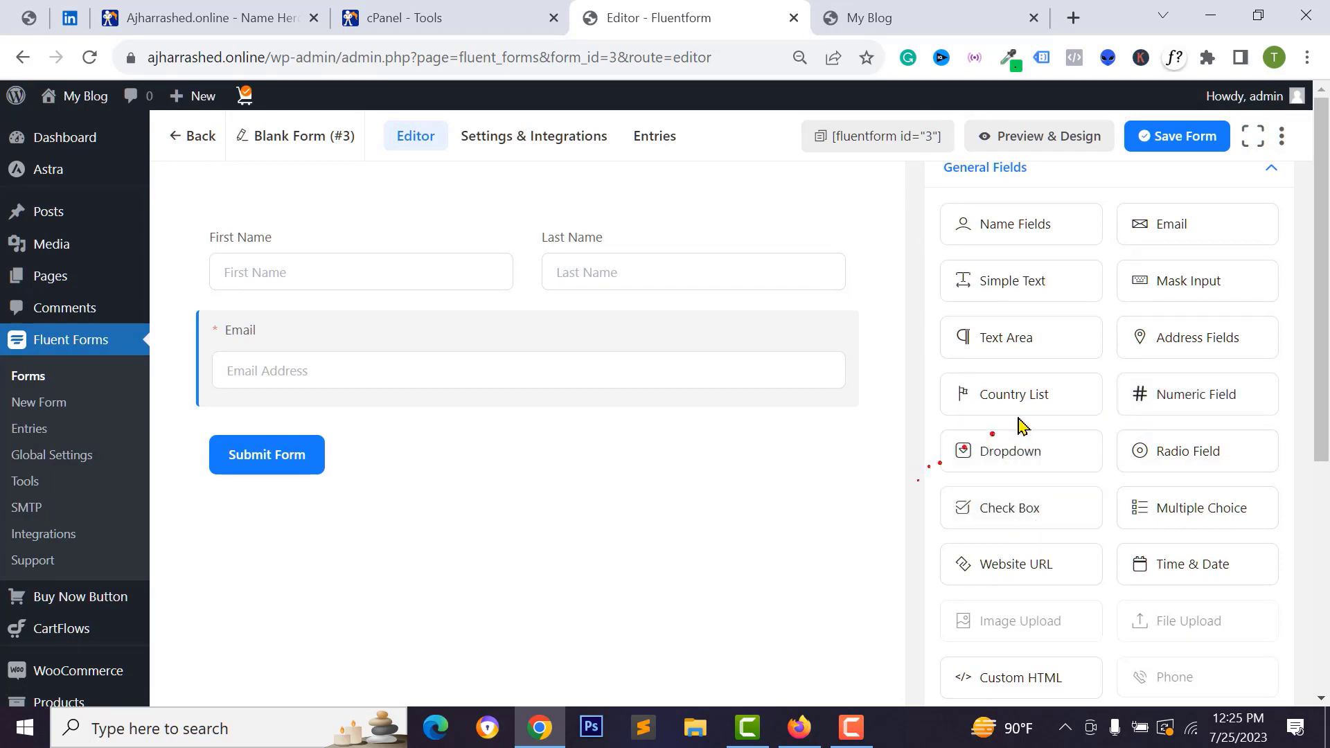
scroll(1020, 424, "up", 1)
scroll(1011, 433, "down", 4)
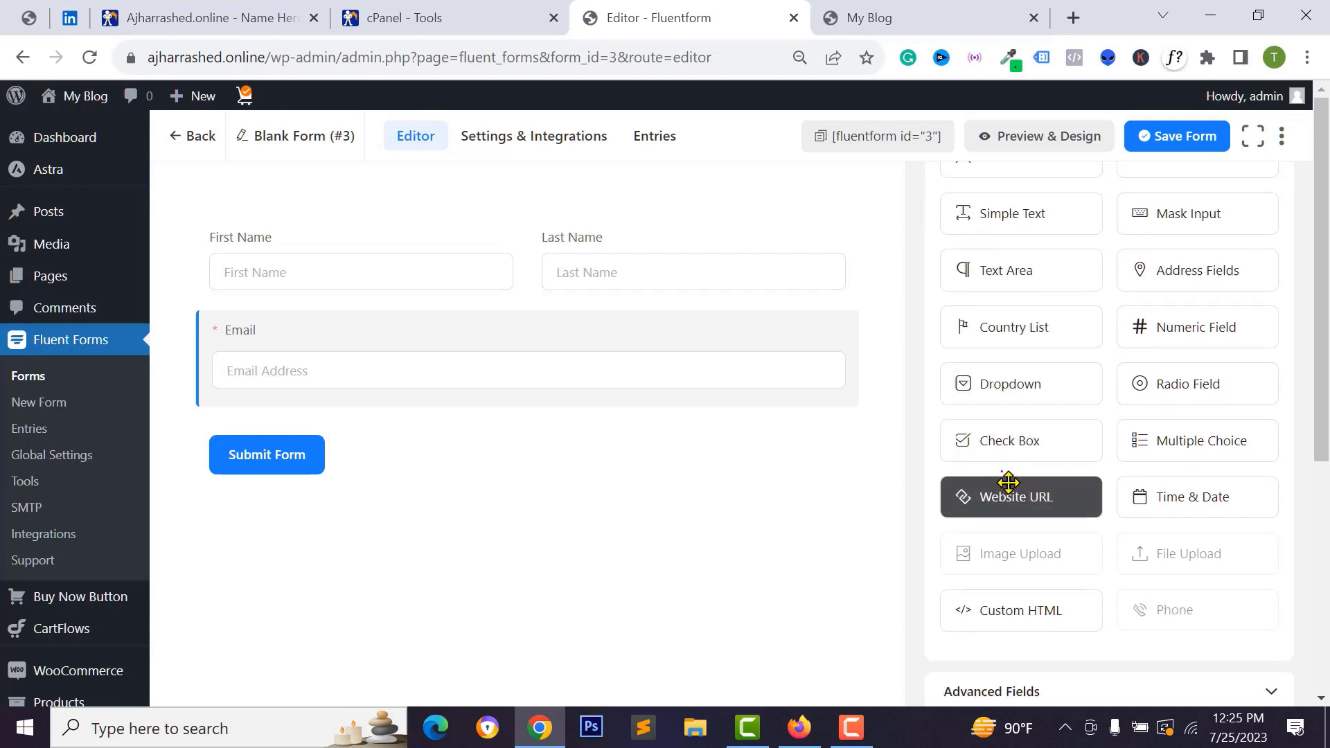
scroll(1039, 478, "up", 3)
scroll(1060, 485, "down", 2)
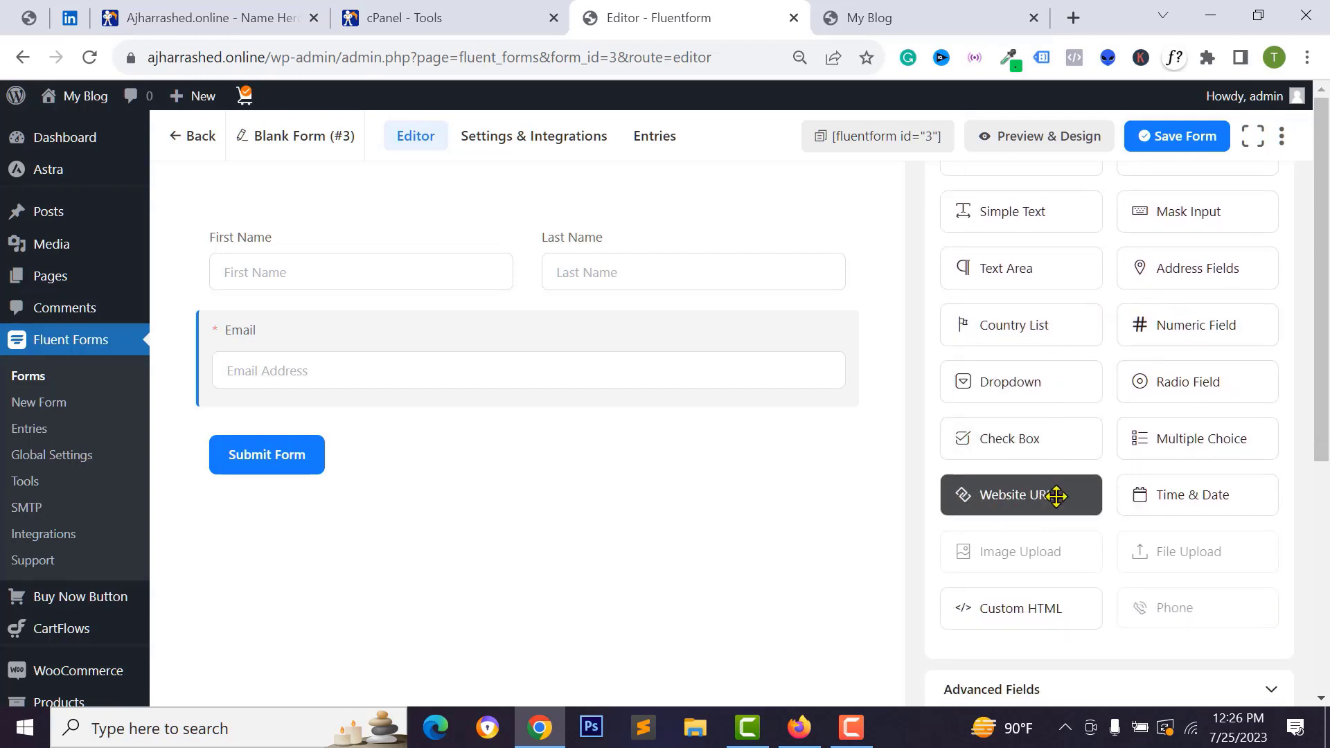
Look through the example web development quote form on the WP Methods page, including its contact, service type, extra feature and requirements fields
scroll(1128, 484, "up", 1)
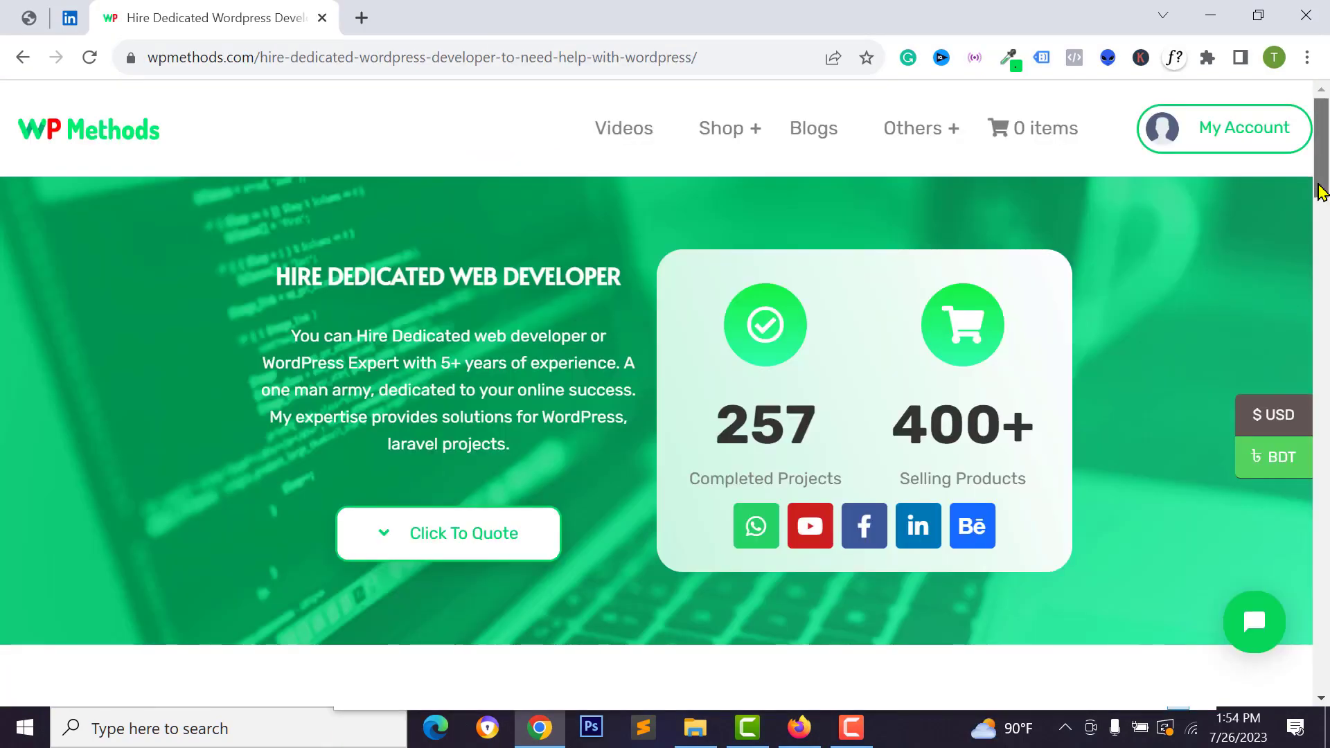
left_click_drag(1322, 174, 1323, 294)
scroll(1321, 294, "up", 3)
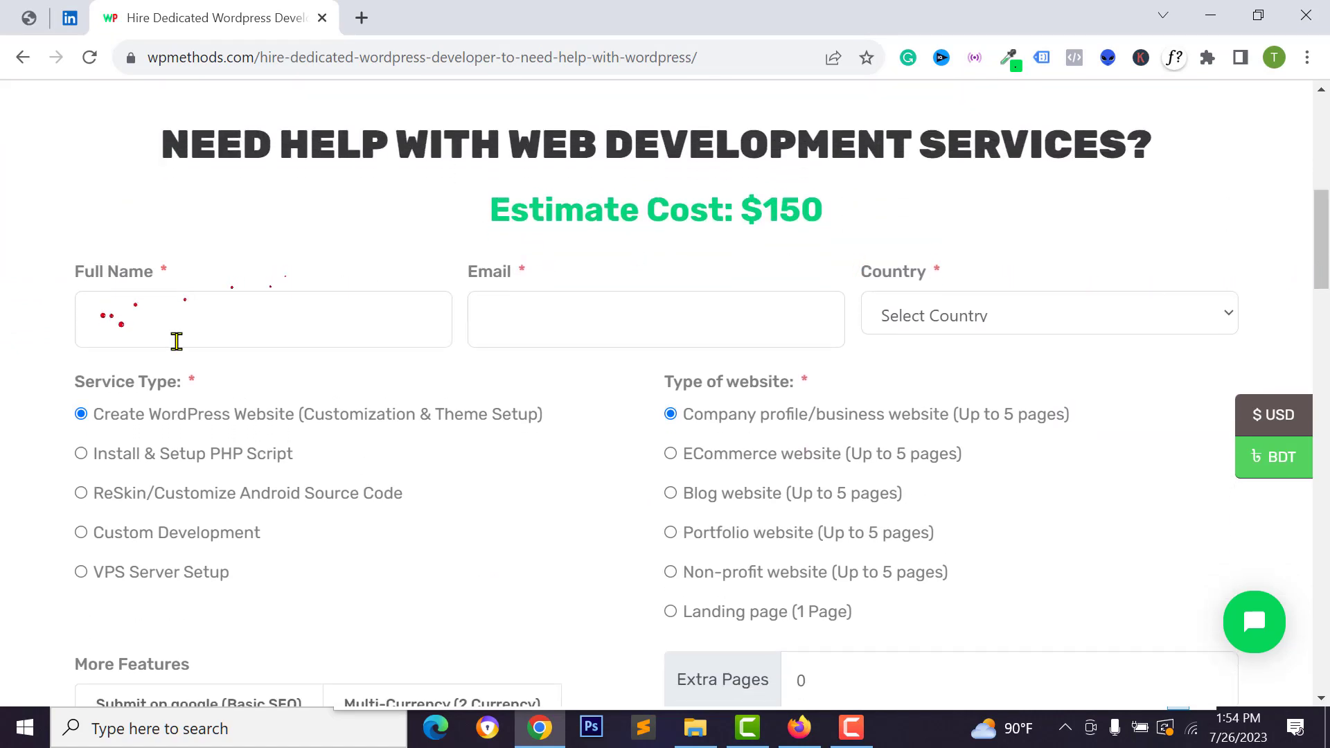
left_click(177, 340)
left_click(555, 321)
scroll(480, 446, "down", 4)
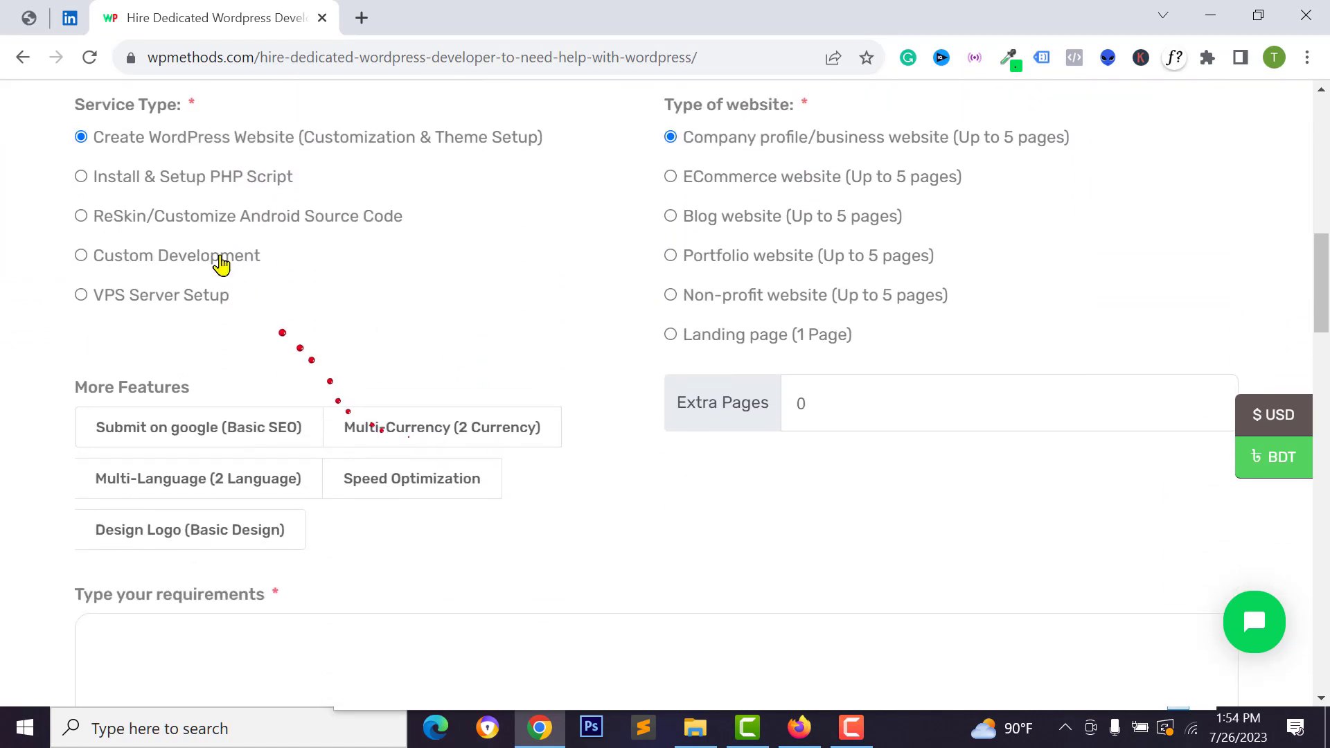
left_click(200, 223)
scroll(496, 296, "up", 2)
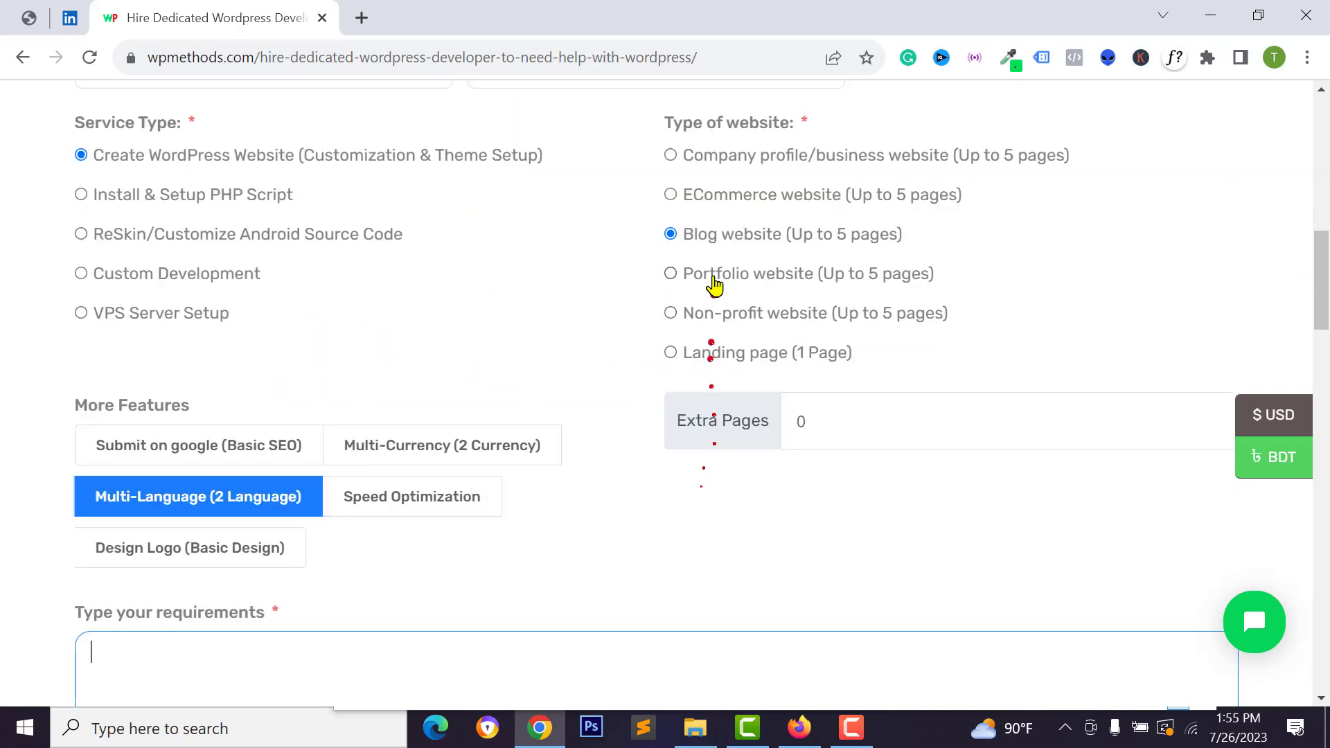
Try the company profile, blog, ecommerce and portfolio website types in the example quote form and check the estimated cost
left_click(713, 284)
scroll(700, 347, "up", 3)
left_click(694, 363)
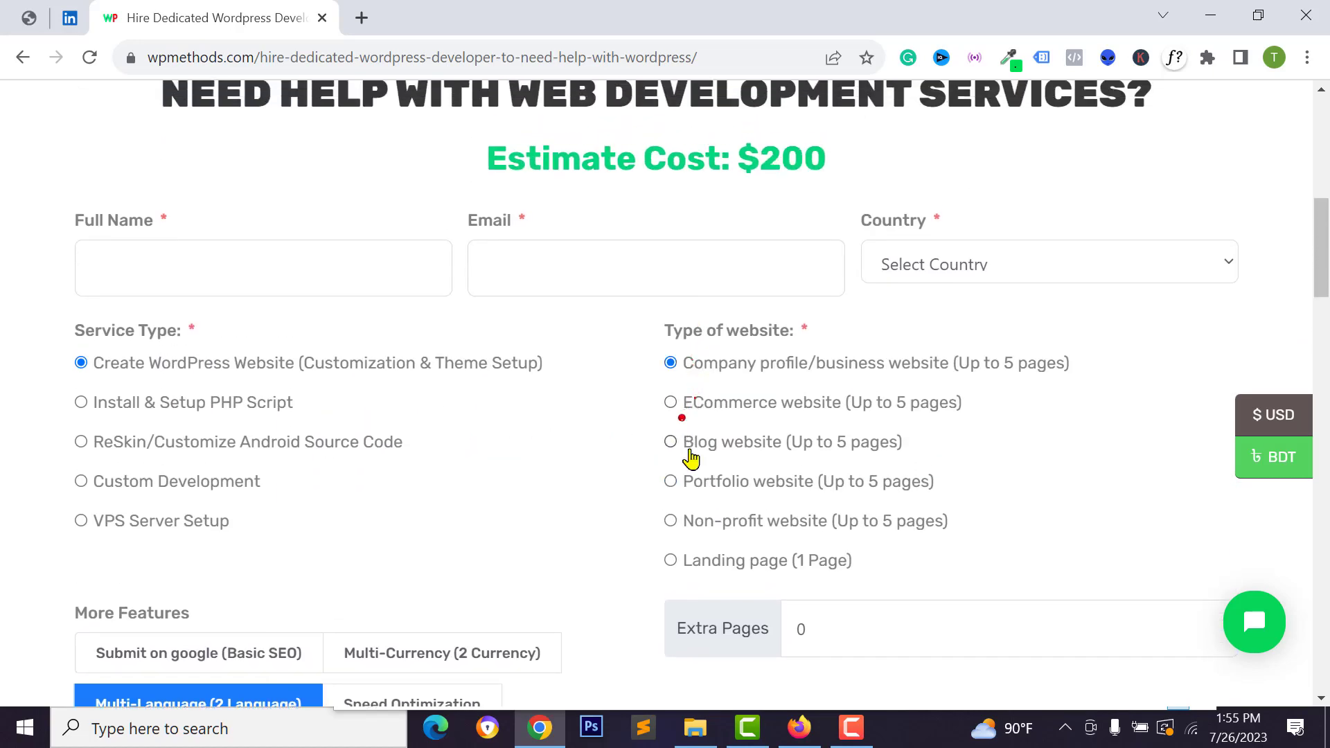
left_click(691, 485)
left_click(696, 444)
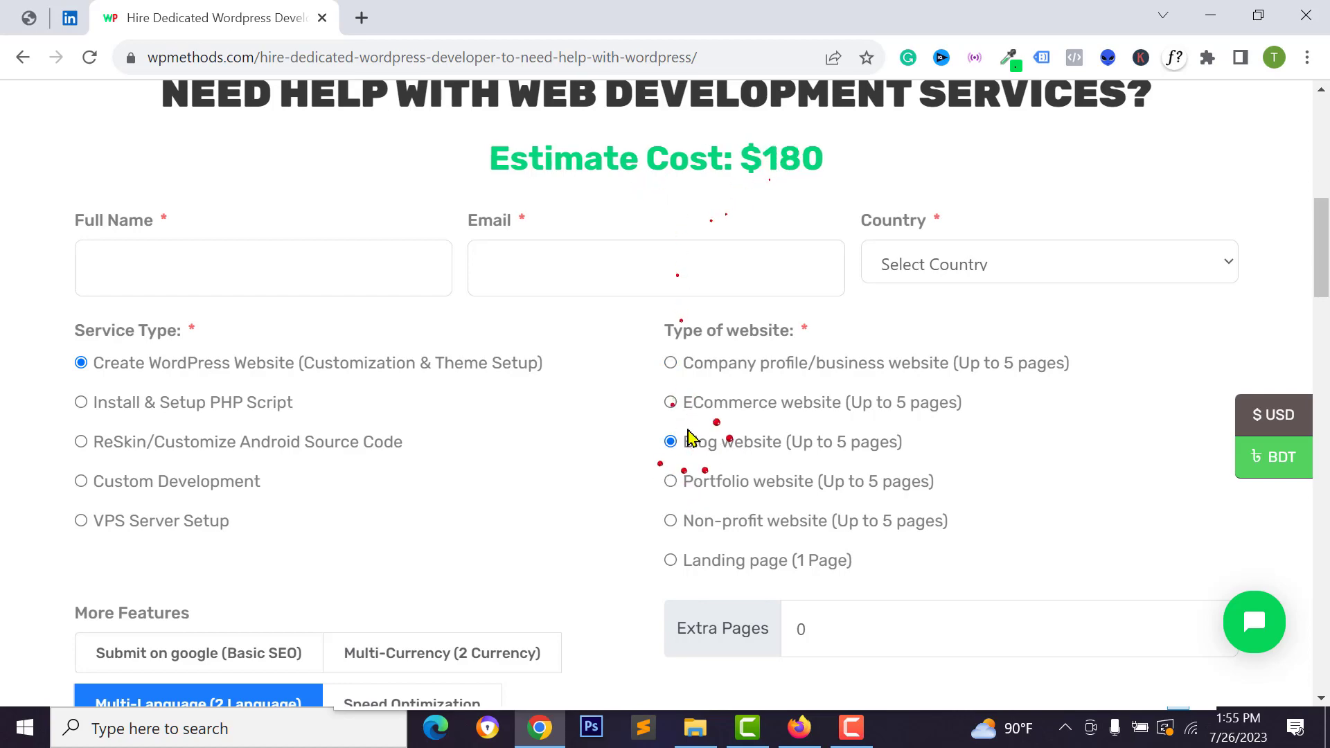
left_click(697, 409)
left_click(684, 479)
scroll(610, 416, "down", 8)
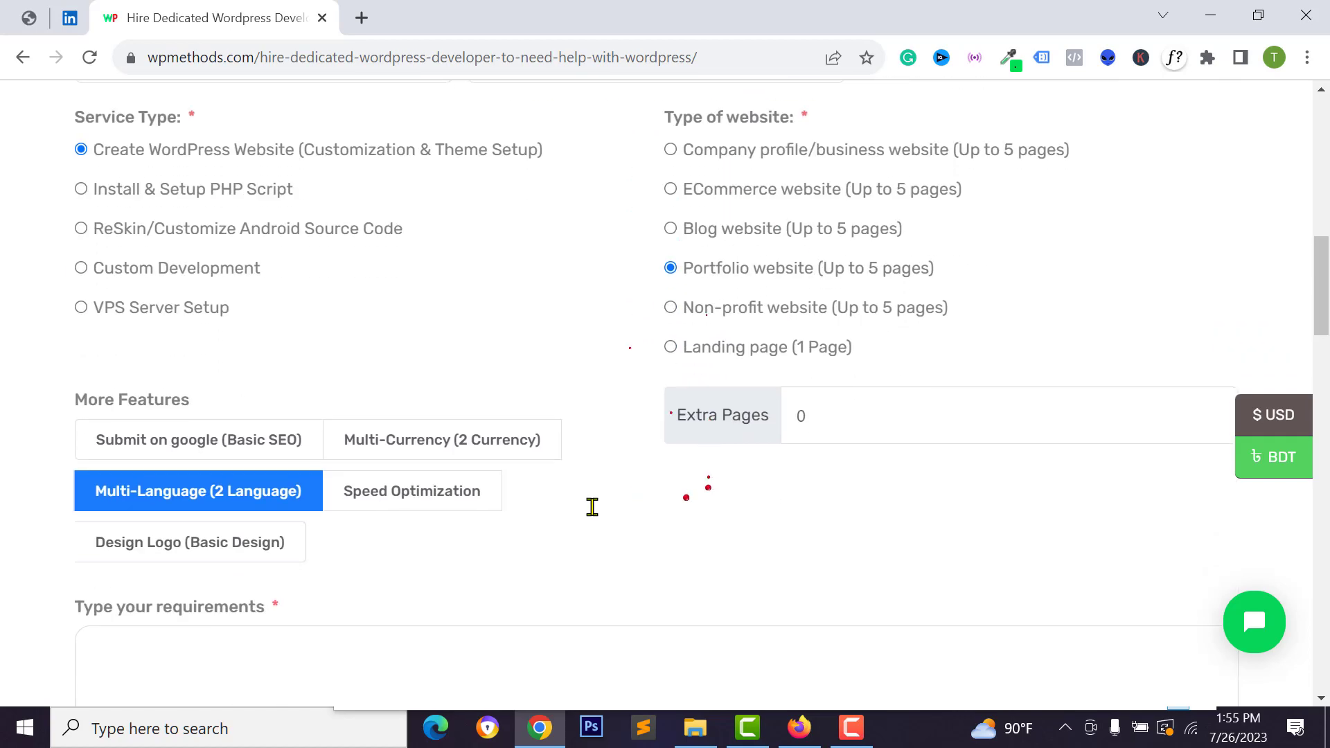
scroll(344, 534, "up", 1)
scroll(344, 535, "up", 8)
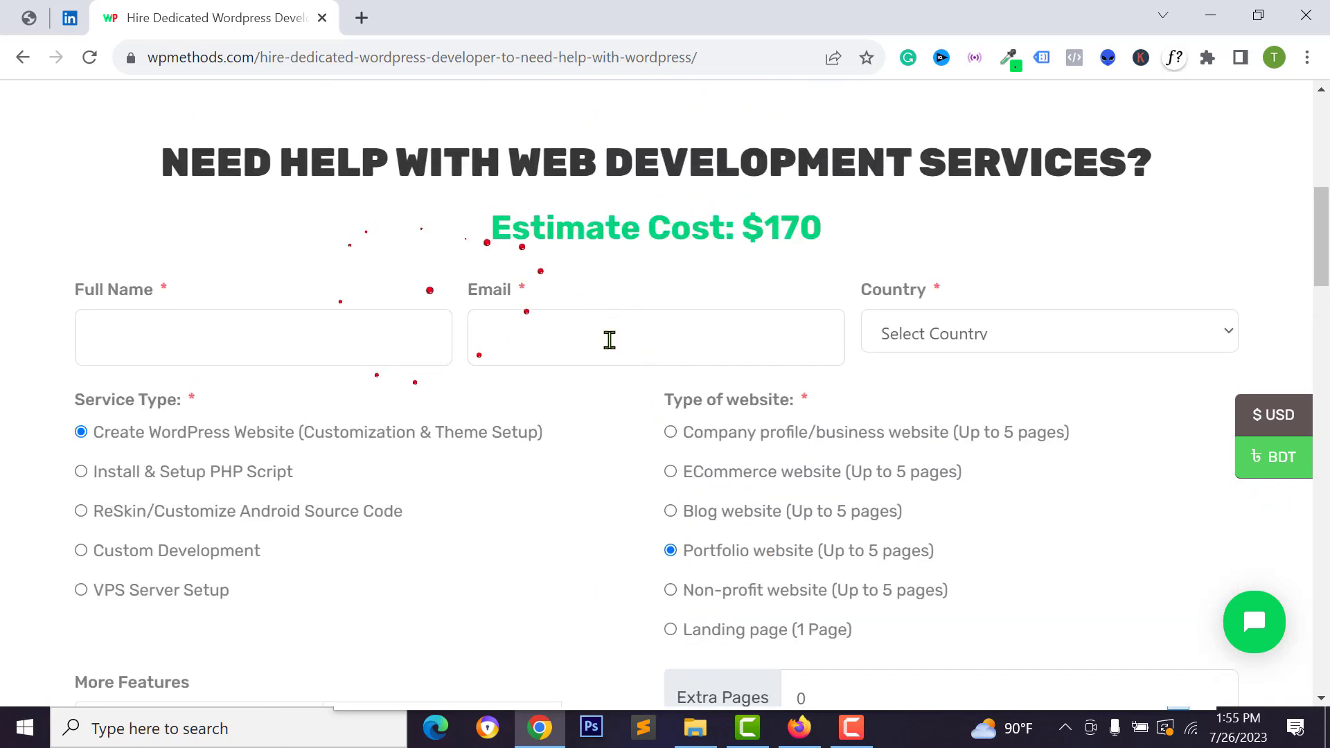
scroll(911, 457, "up", 3)
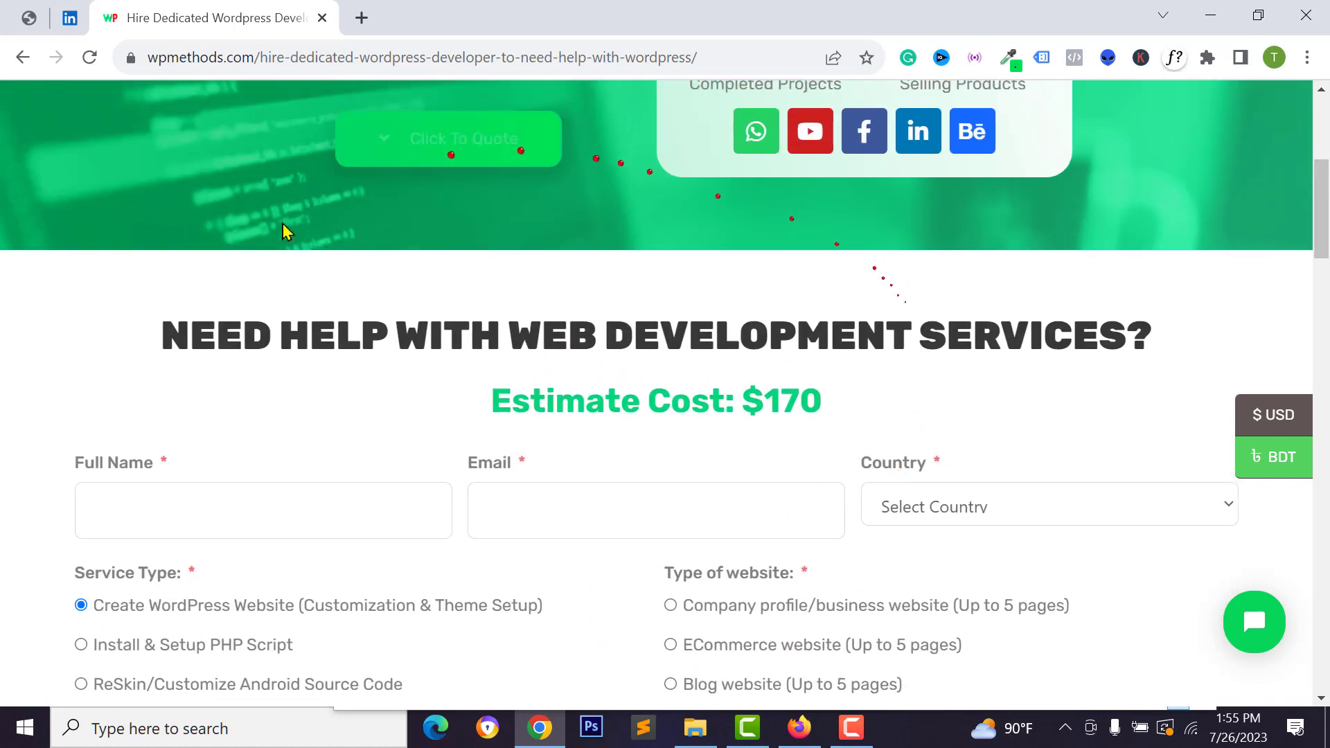
scroll(730, 531, "down", 2)
scroll(730, 531, "down", 3)
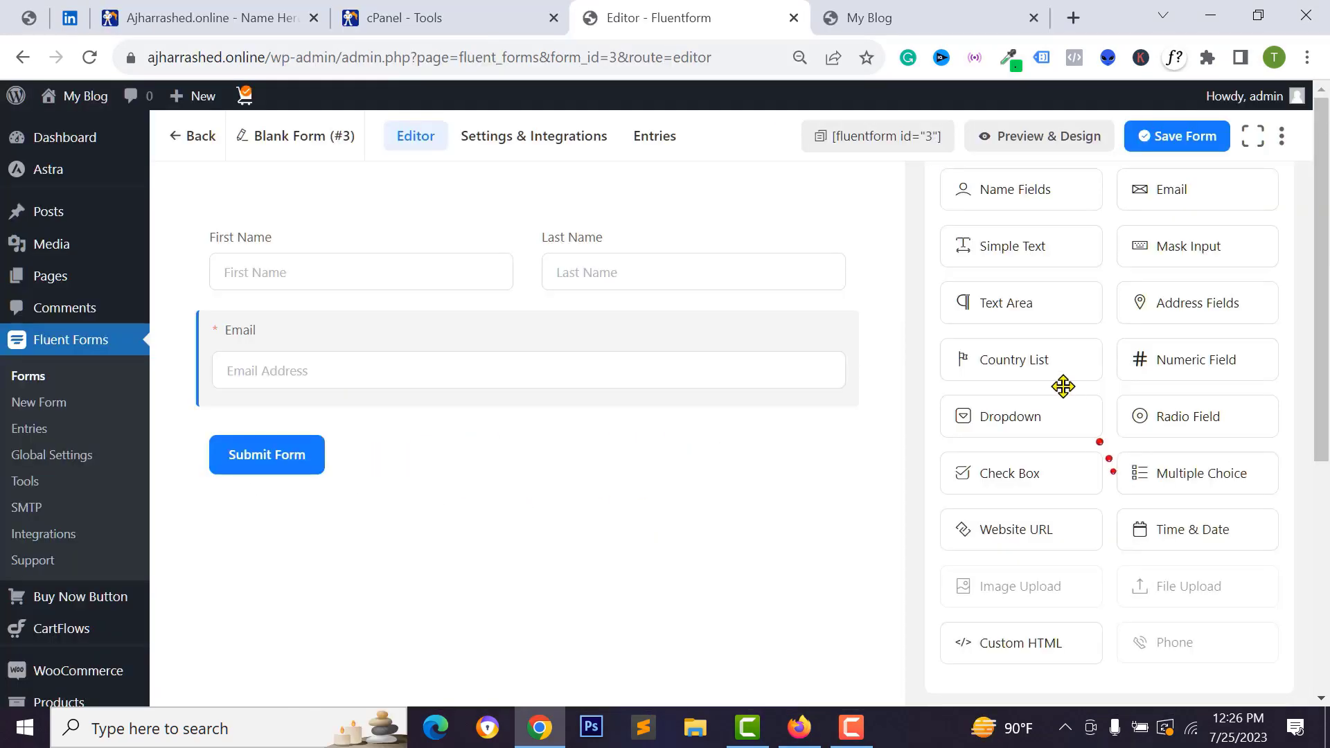
Back in the Fluent Forms editor, add a Country List field below Email and a Text Area field beneath it
left_click_drag(1017, 376, 353, 450)
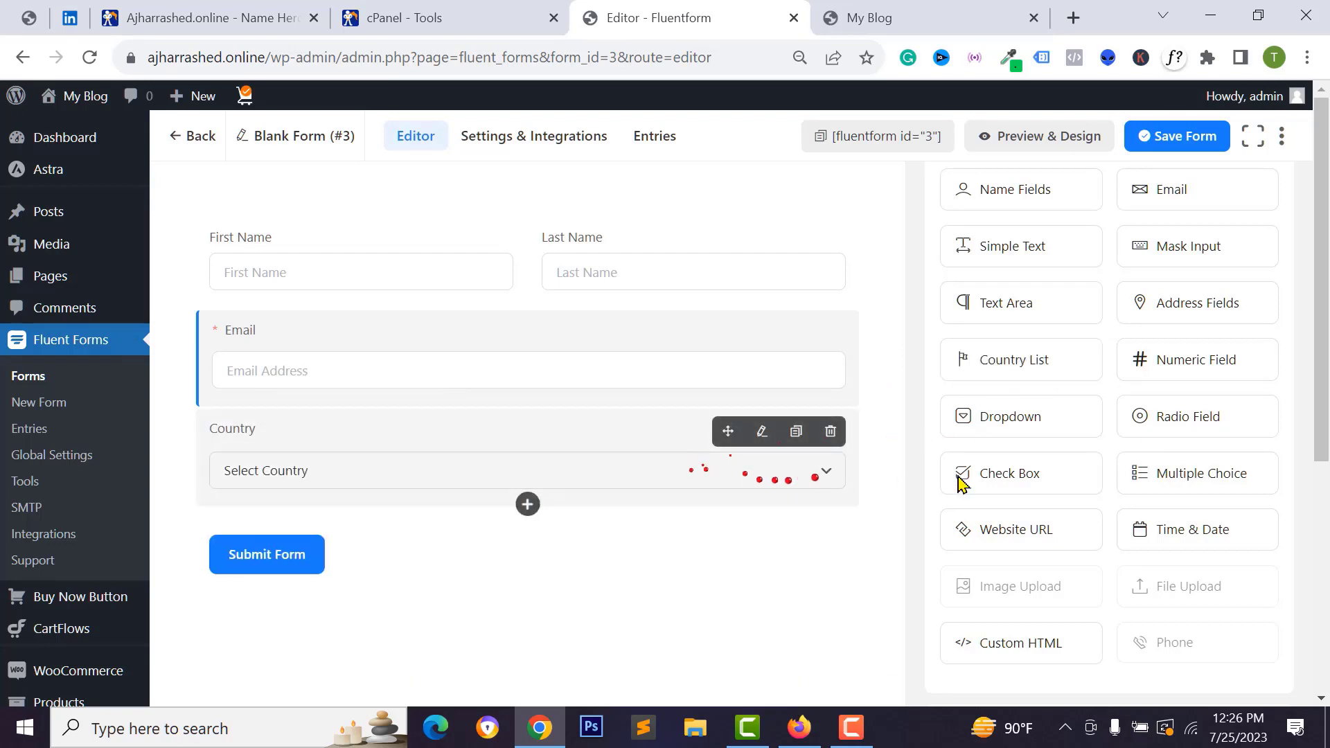
scroll(1045, 371, "up", 1)
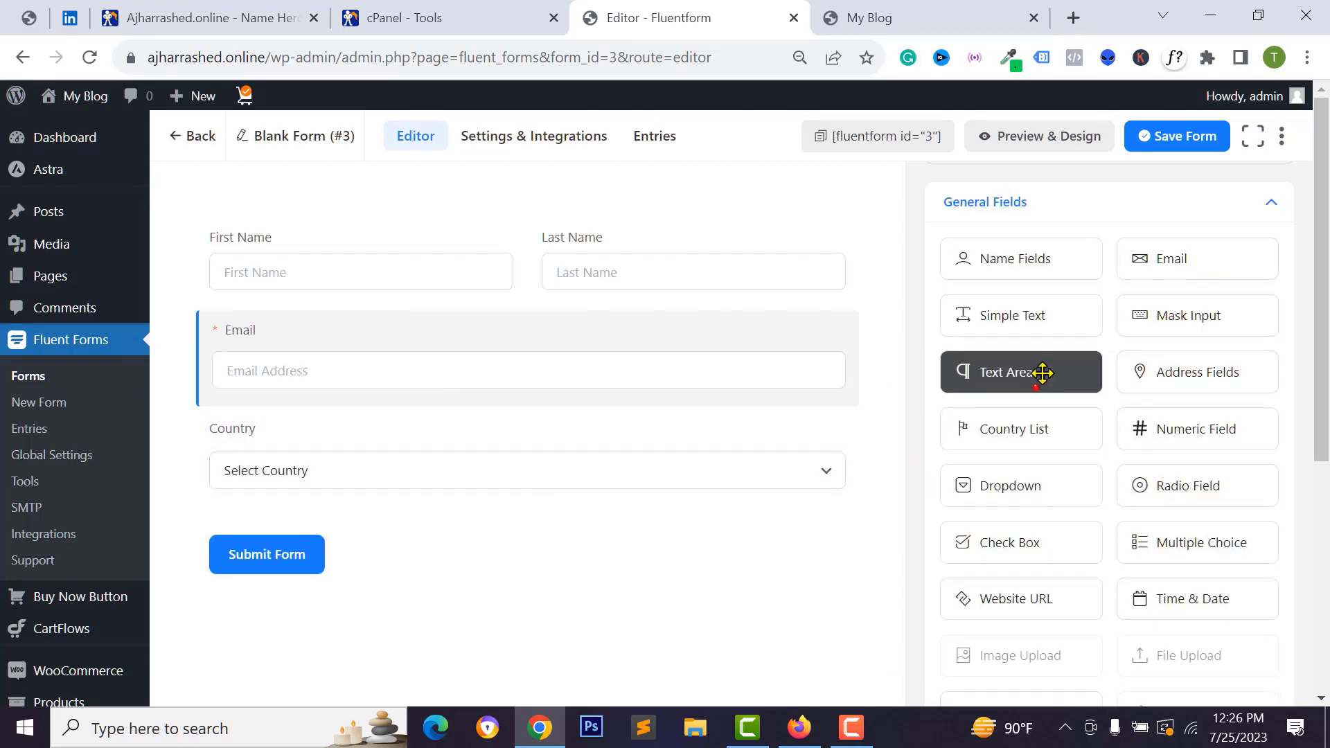
left_click_drag(1039, 372, 452, 594)
scroll(651, 409, "down", 3)
Label the text area "Type your message", make it required, and save the form
left_click(649, 405)
scroll(649, 405, "up", 3)
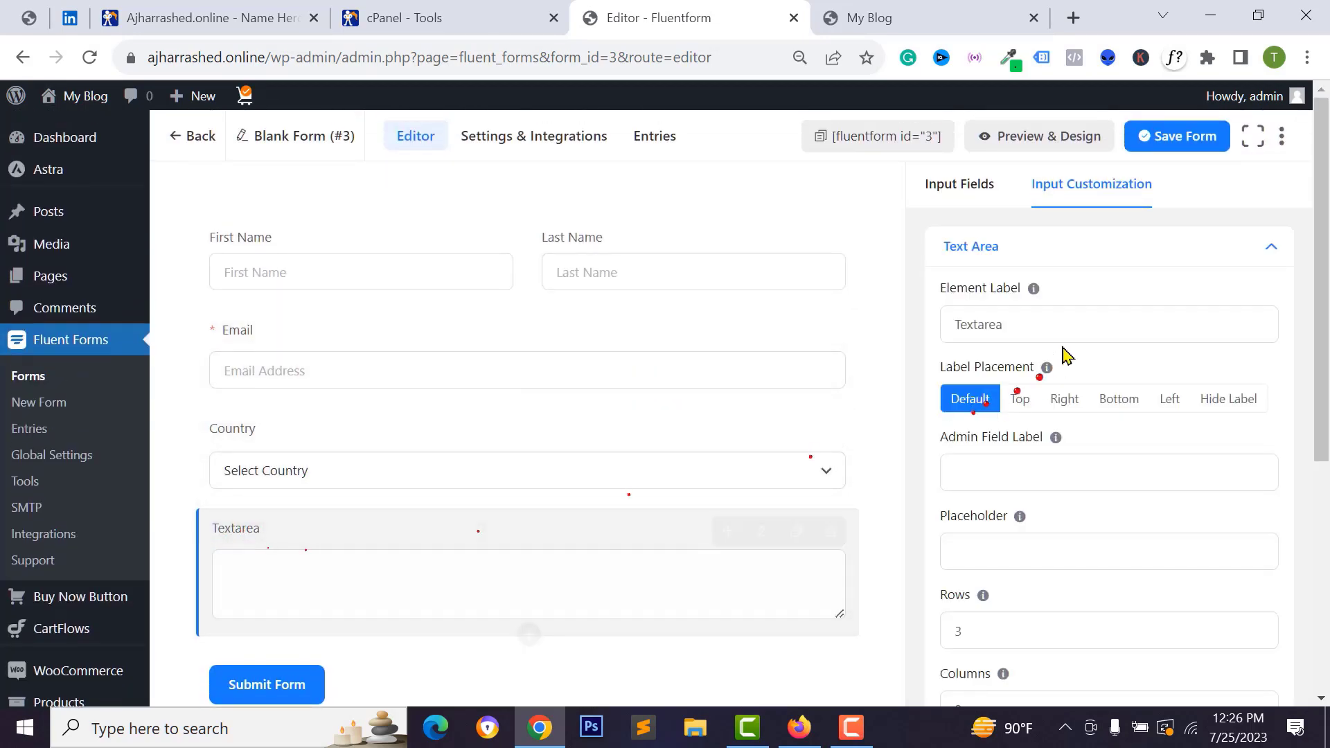
double_click(983, 324)
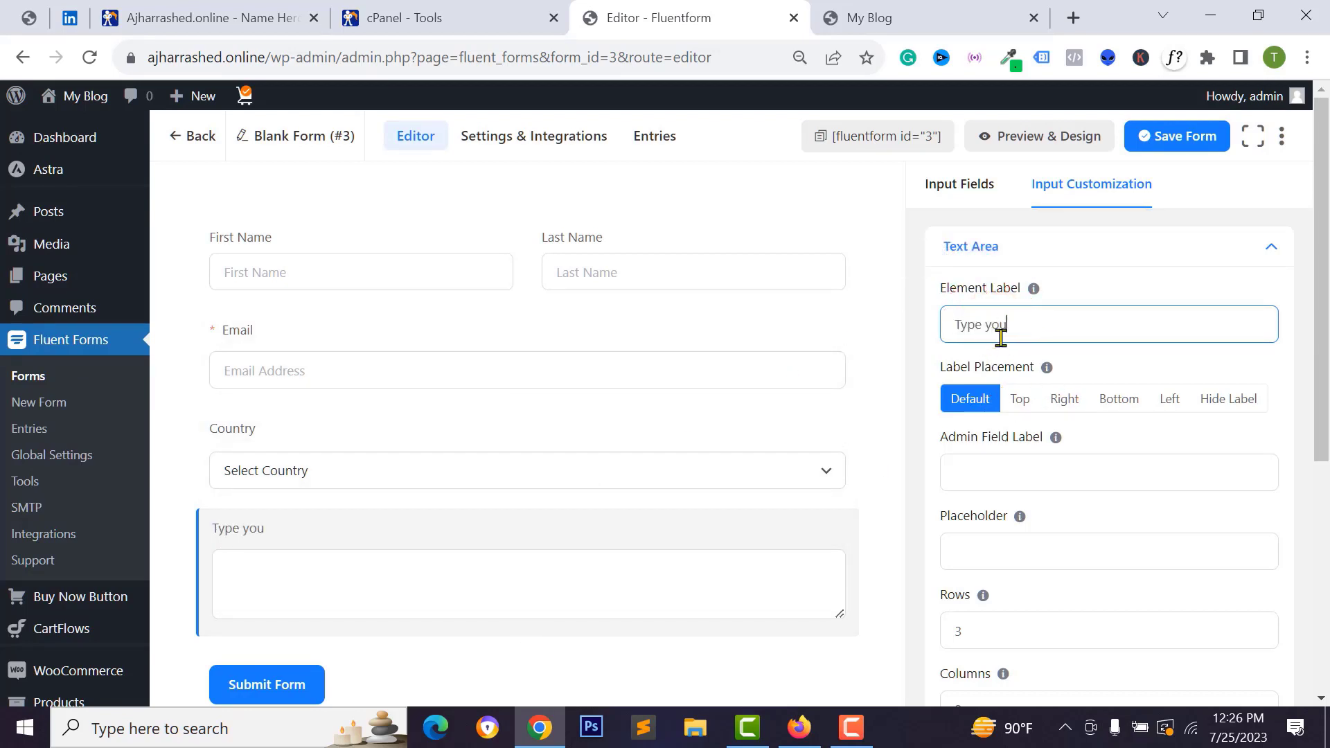
left_click(1024, 594)
scroll(1002, 612, "down", 4)
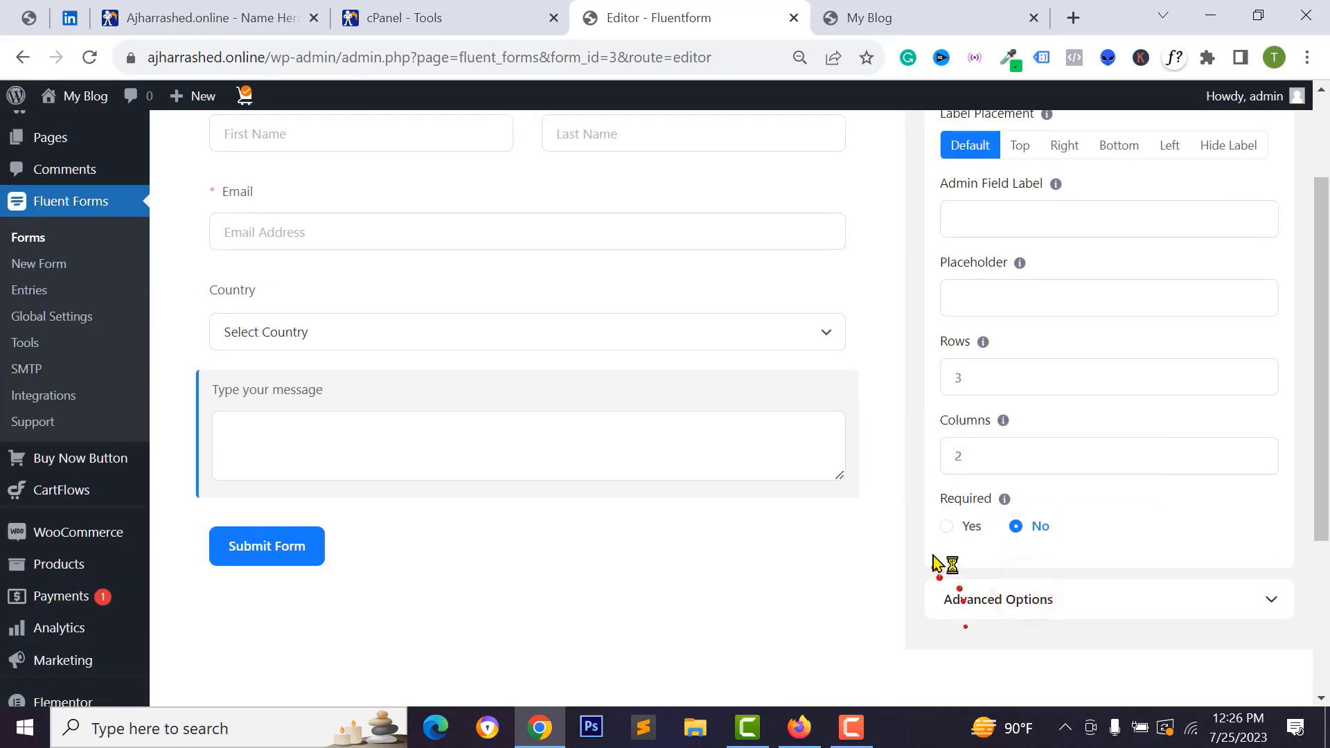
left_click(947, 526)
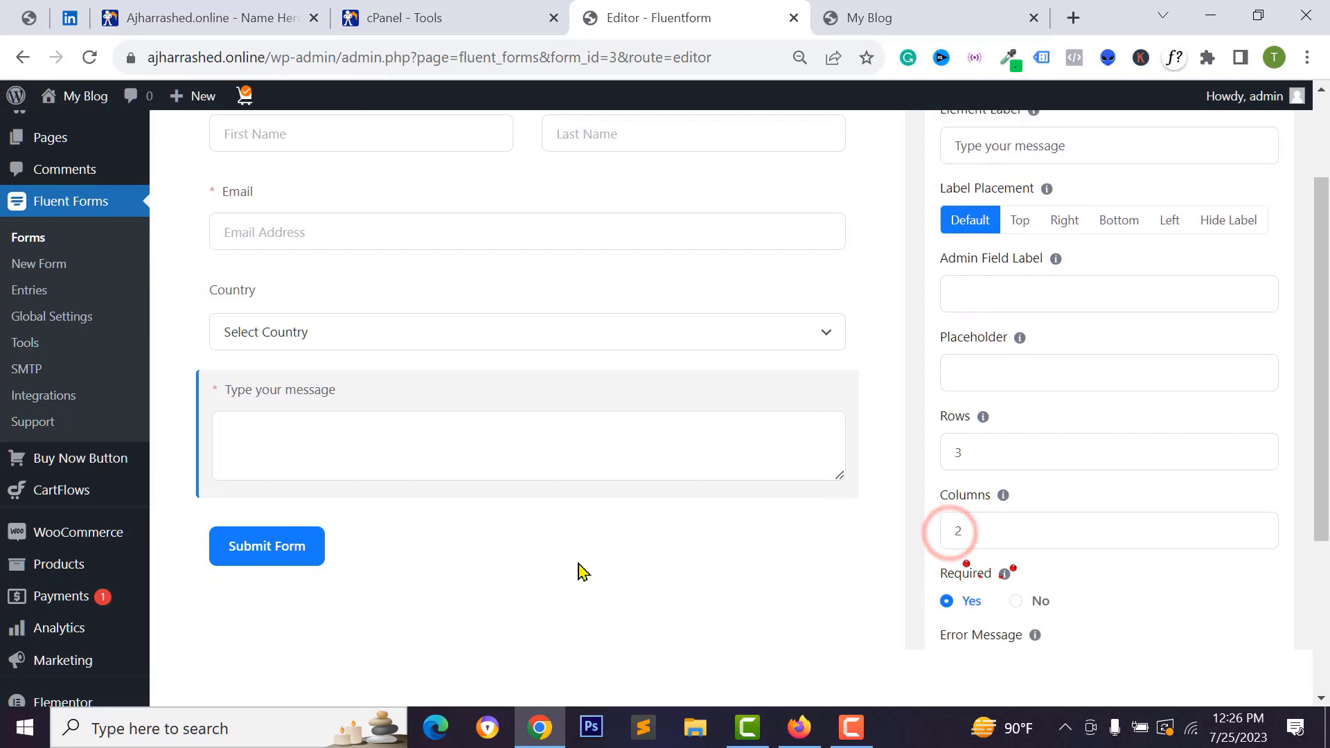
scroll(471, 559, "up", 2)
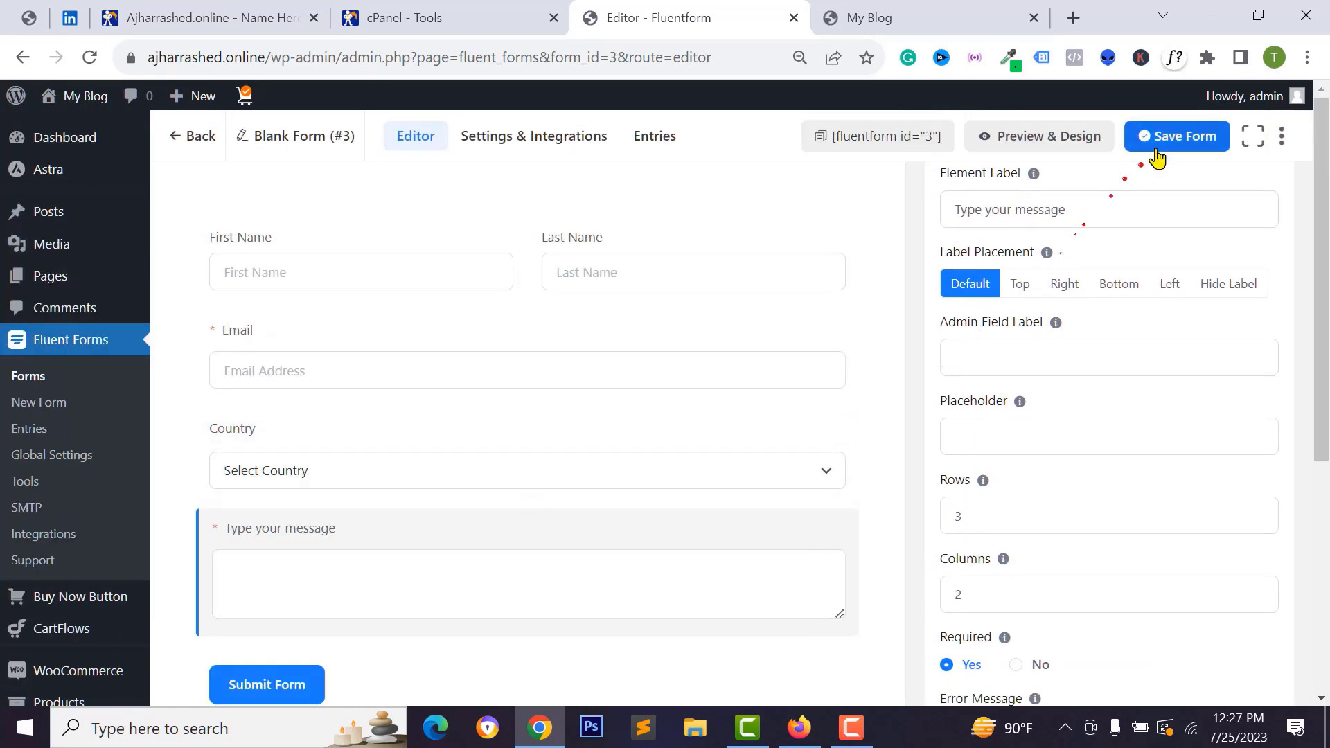
left_click(1165, 138)
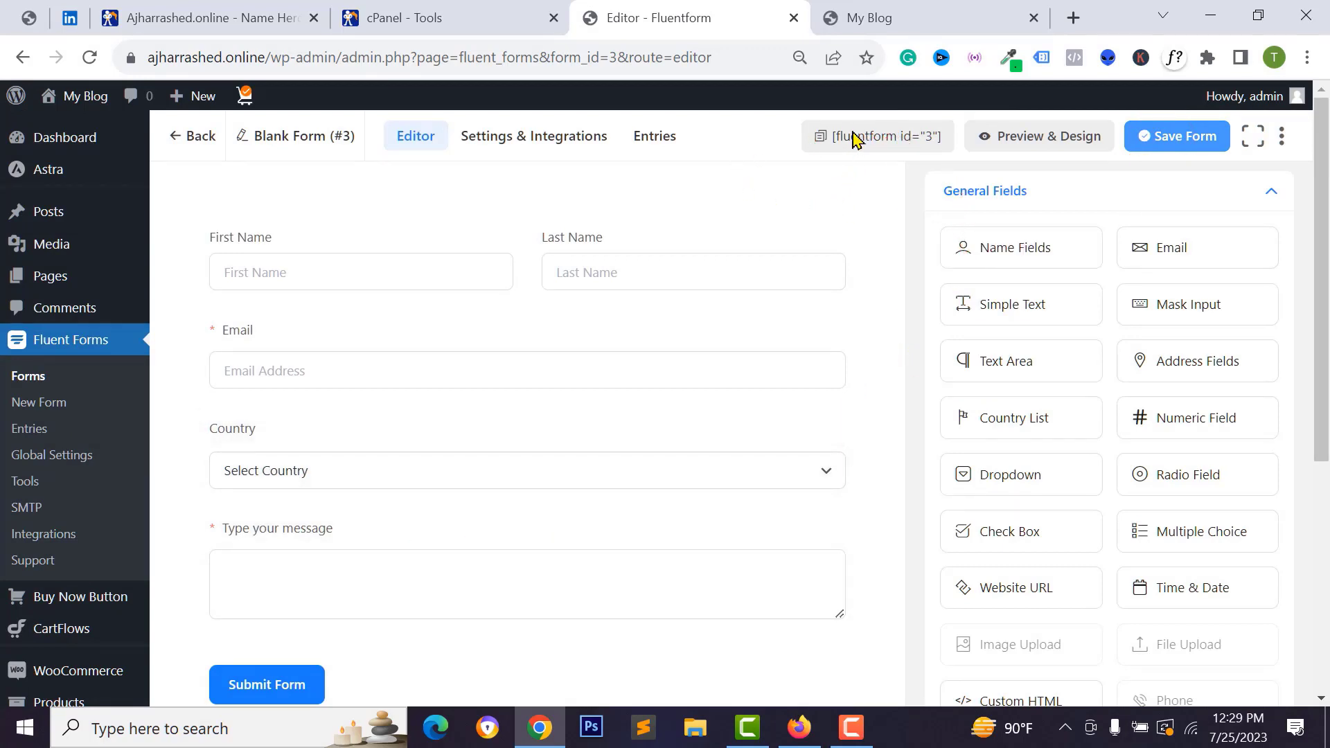
Copy the form's shortcode and open a new WordPress page in a separate browser tab
left_click(857, 139)
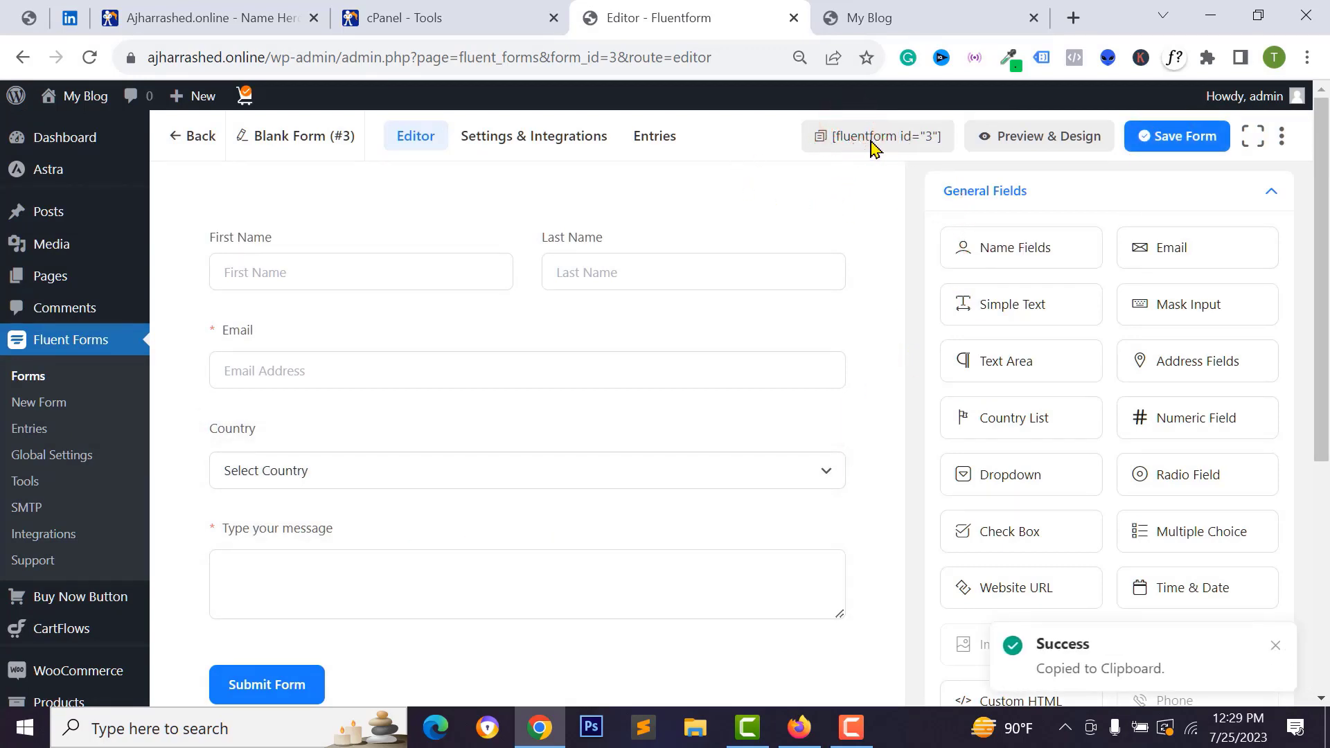
left_click(870, 142)
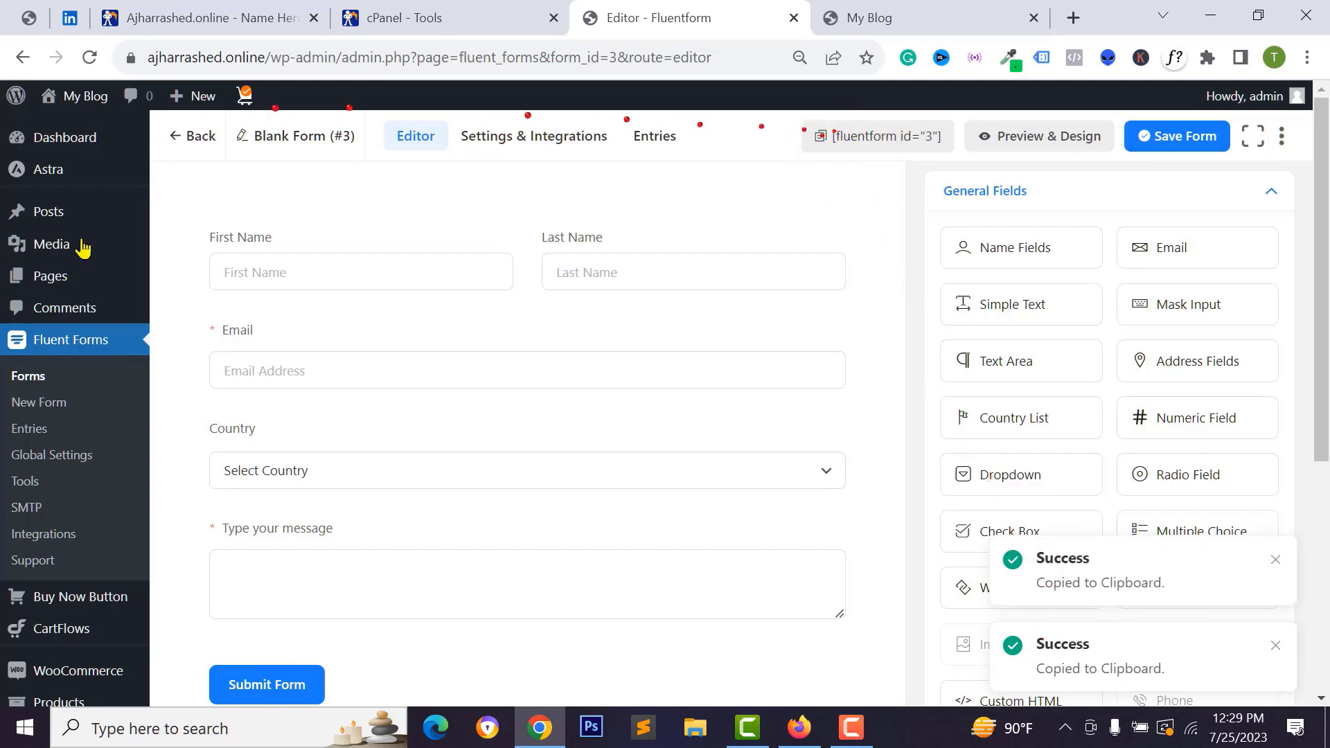
mouse_move(64, 278)
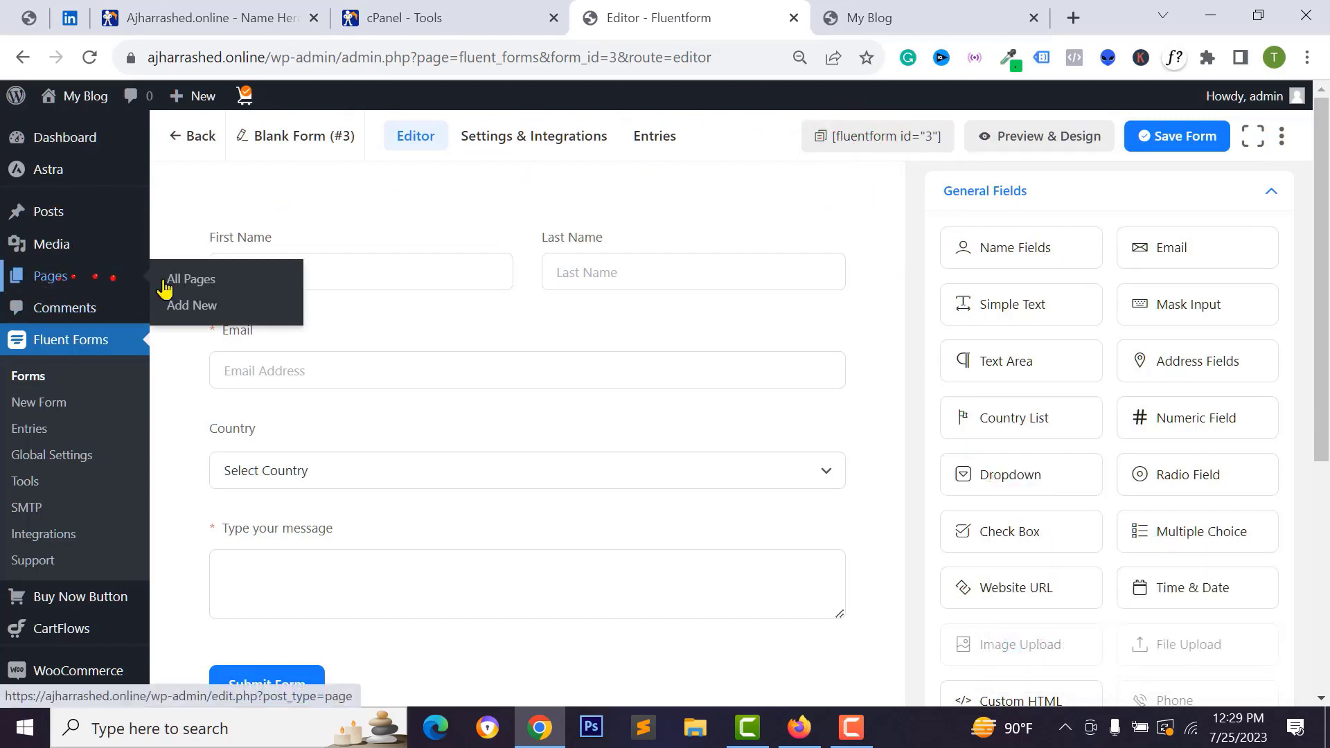
right_click(199, 309)
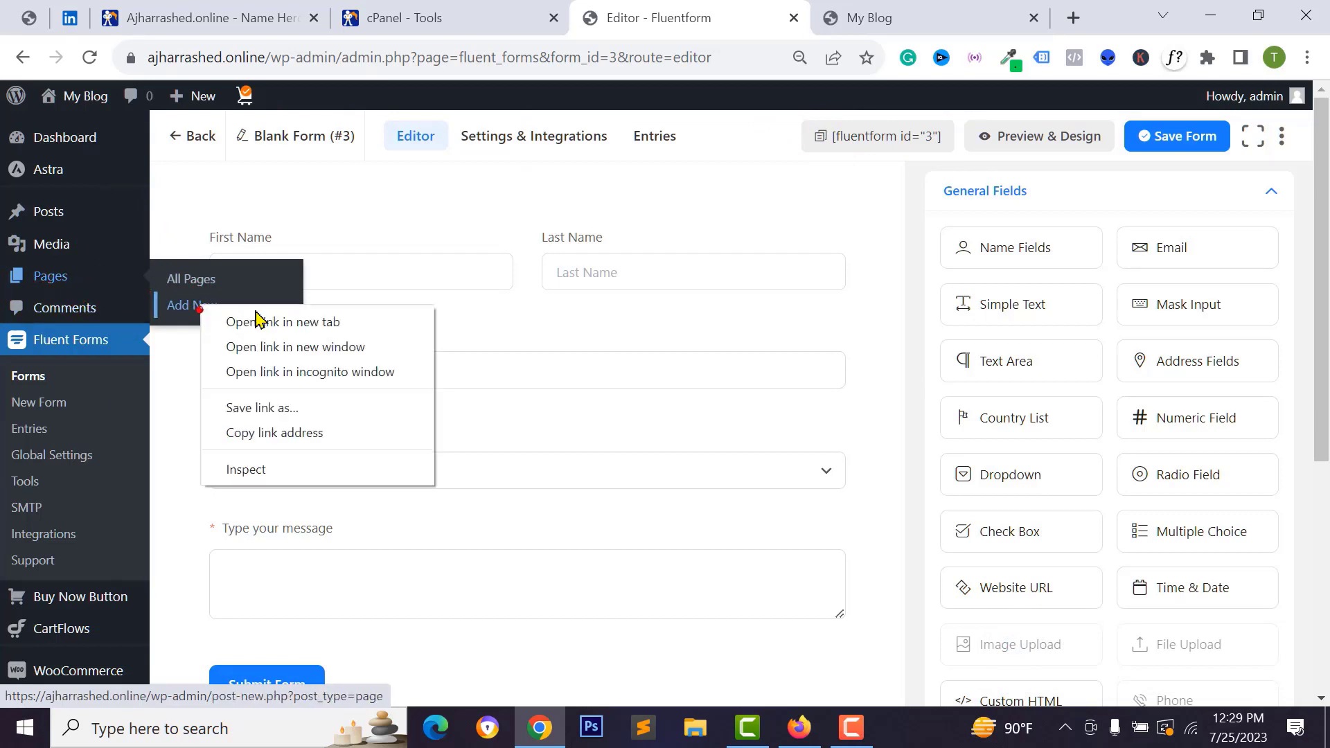
left_click(256, 322)
left_click(733, 26)
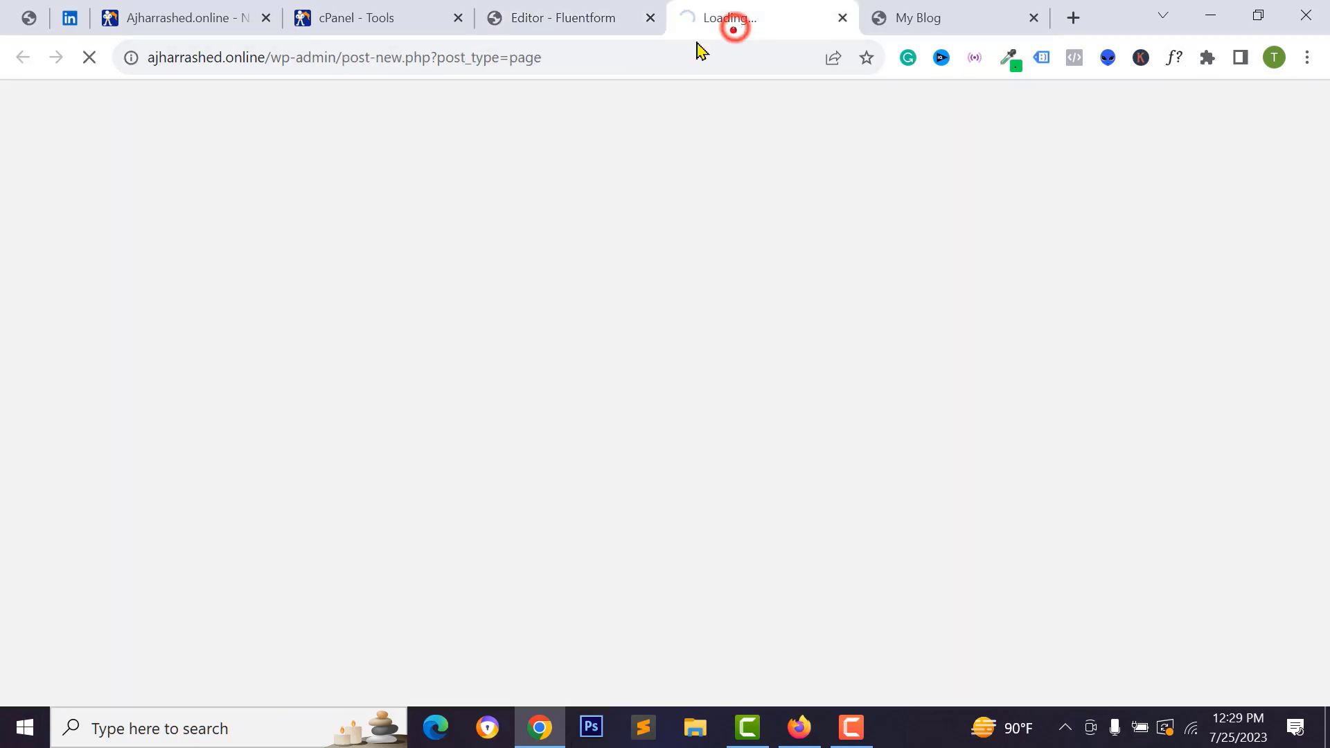
Title the page "Contact" and add a Shortcode block containing [fluentform id="3"]
type("C")
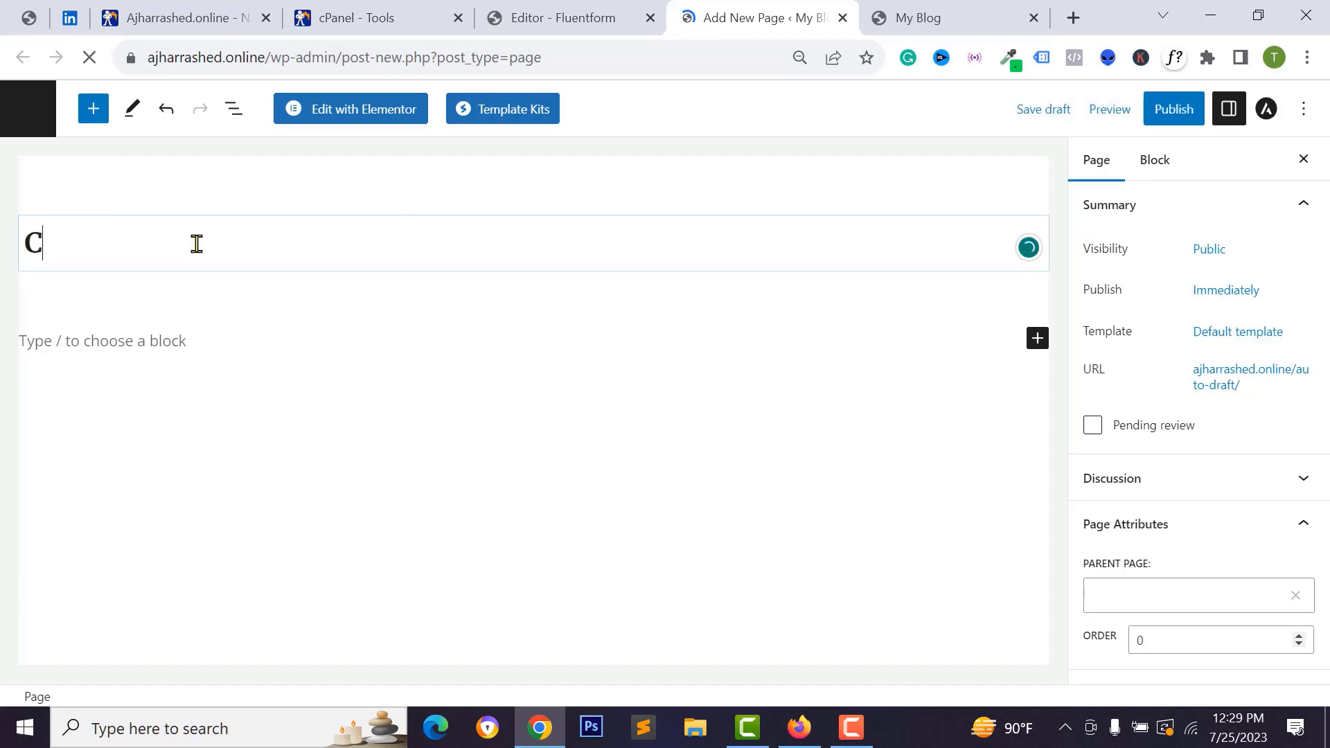
type("ontact")
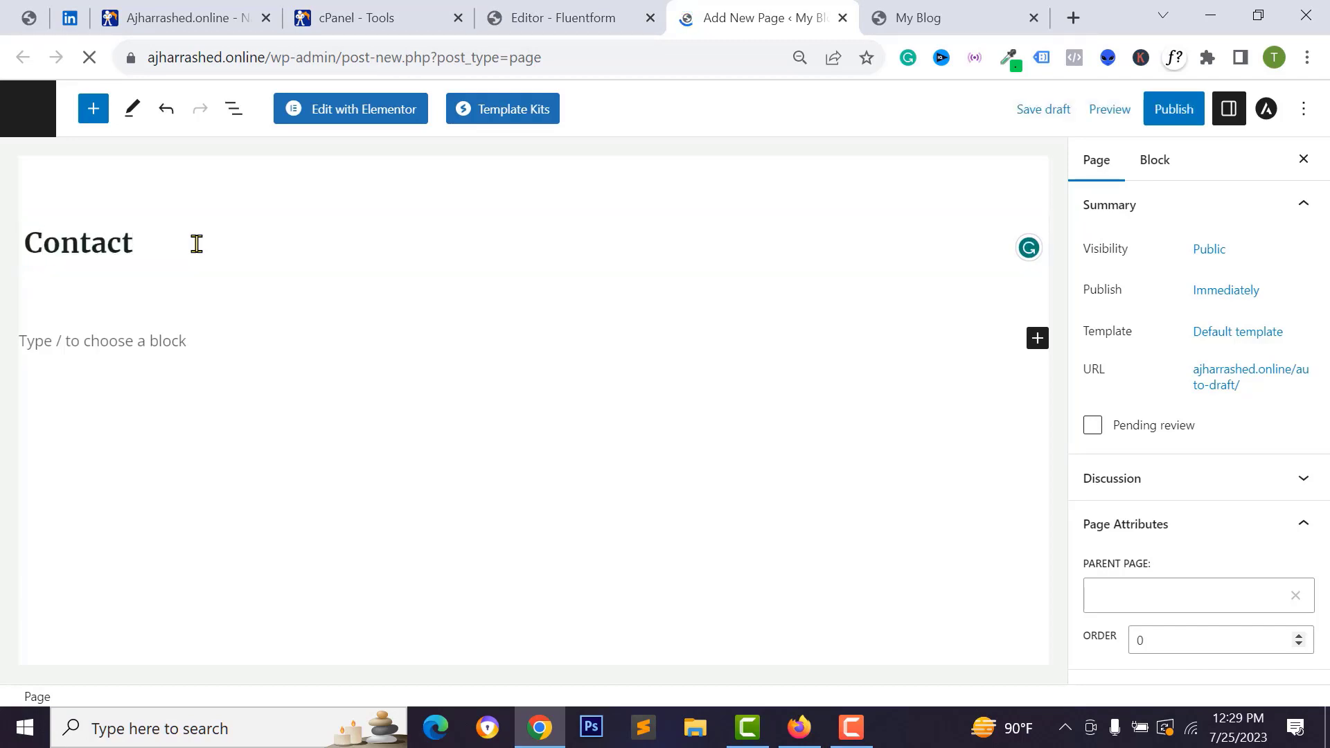
left_click(142, 343)
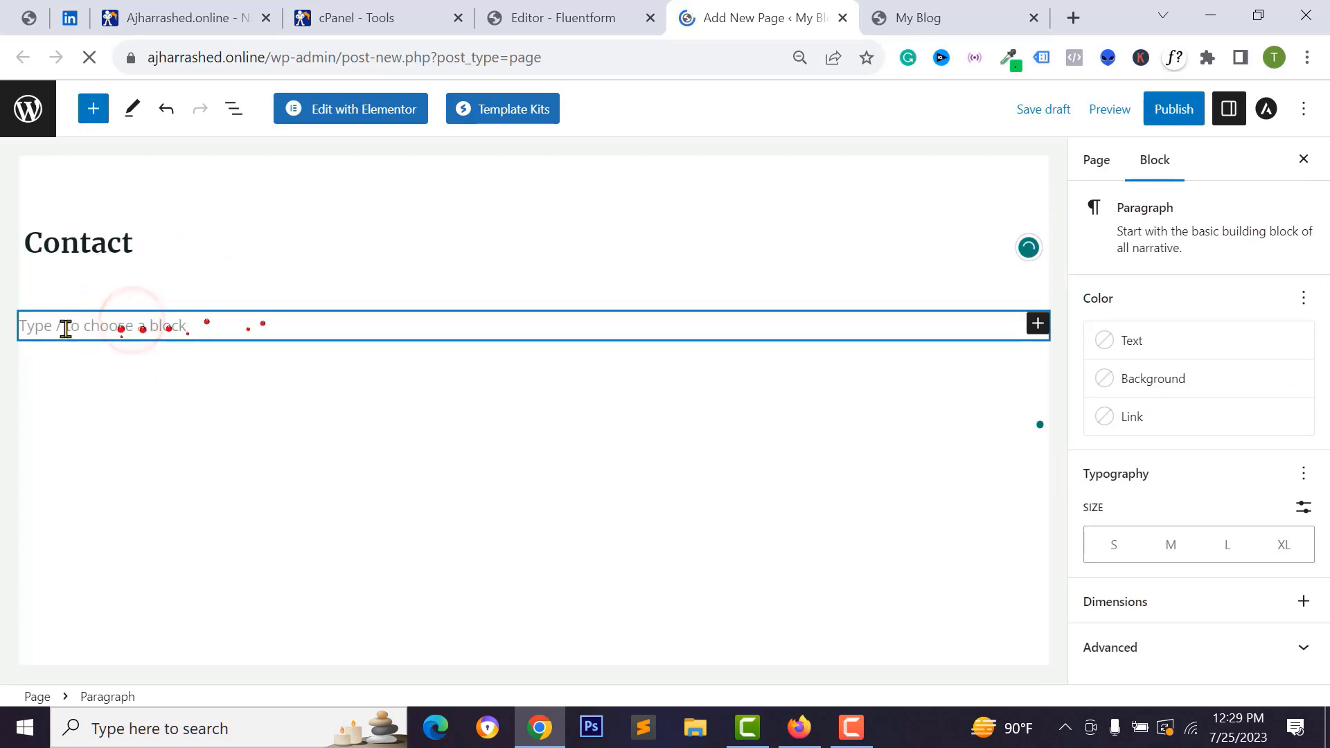
left_click(1037, 324)
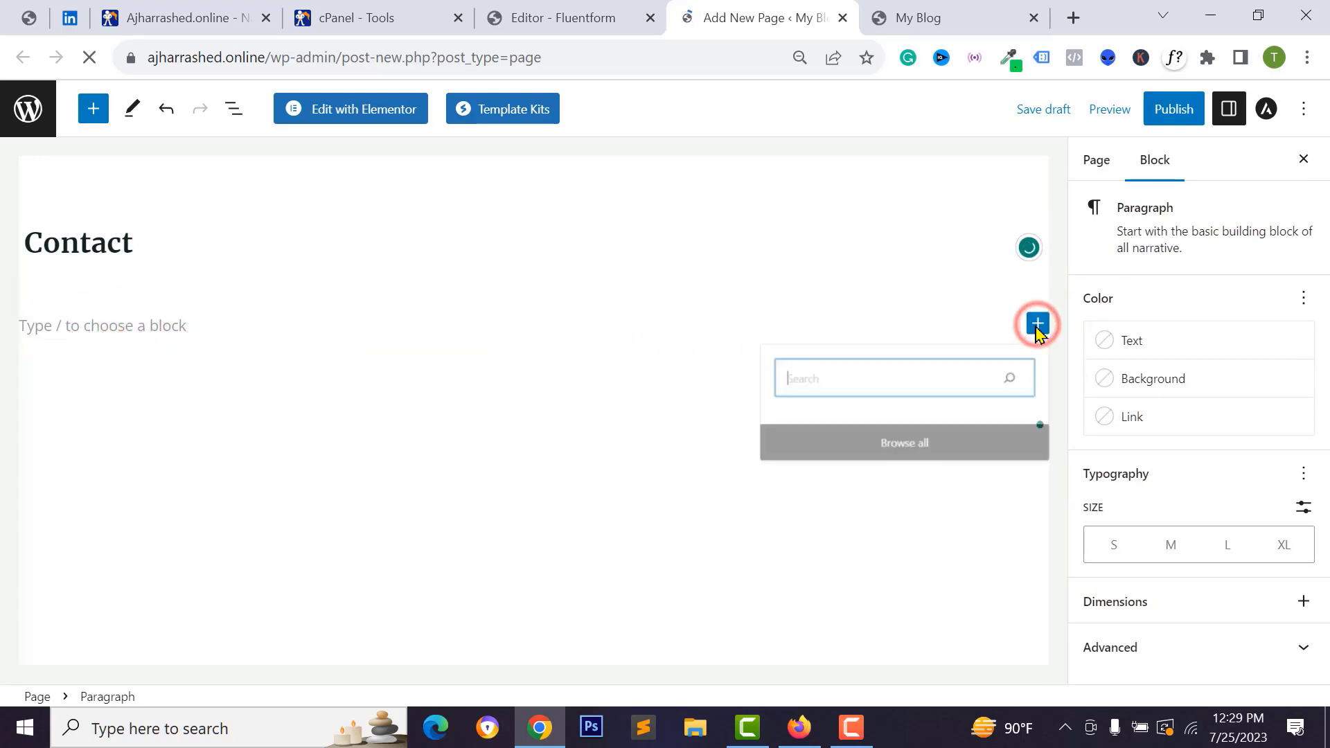
left_click(788, 547)
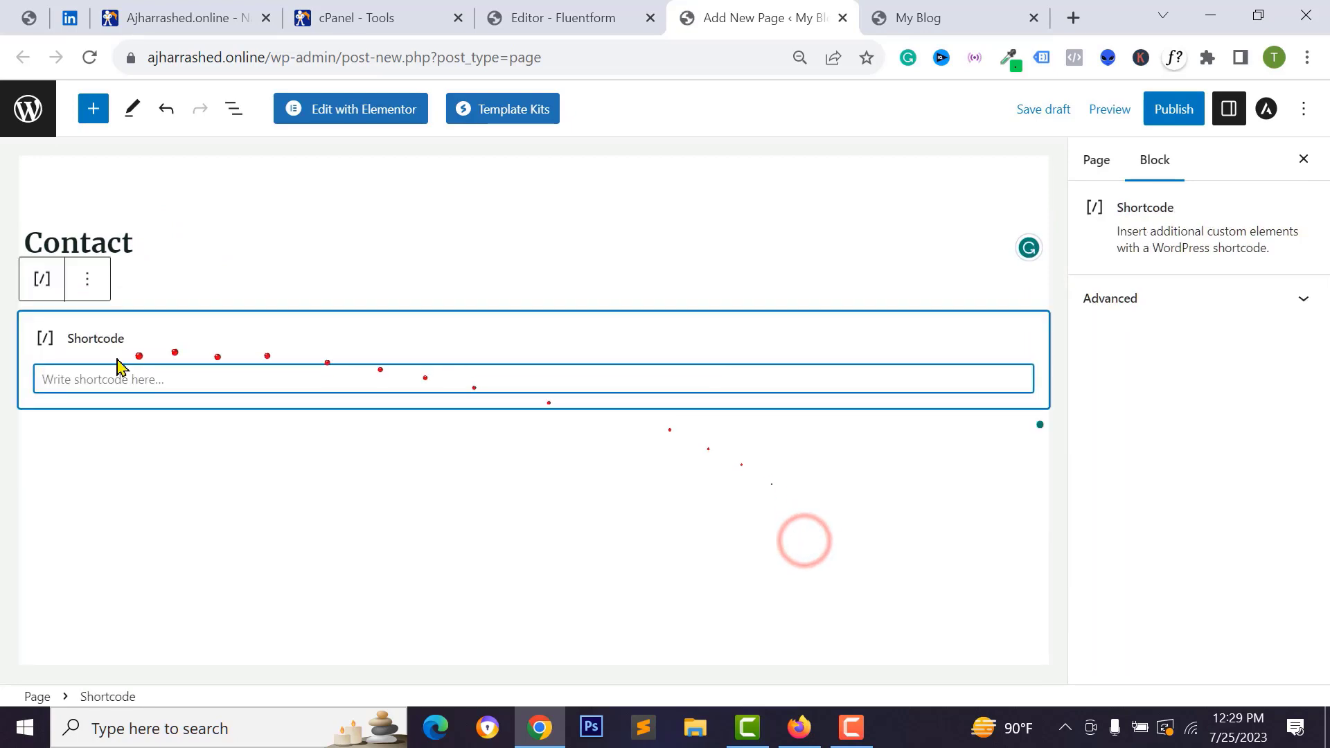
right_click(164, 384)
left_click(186, 221)
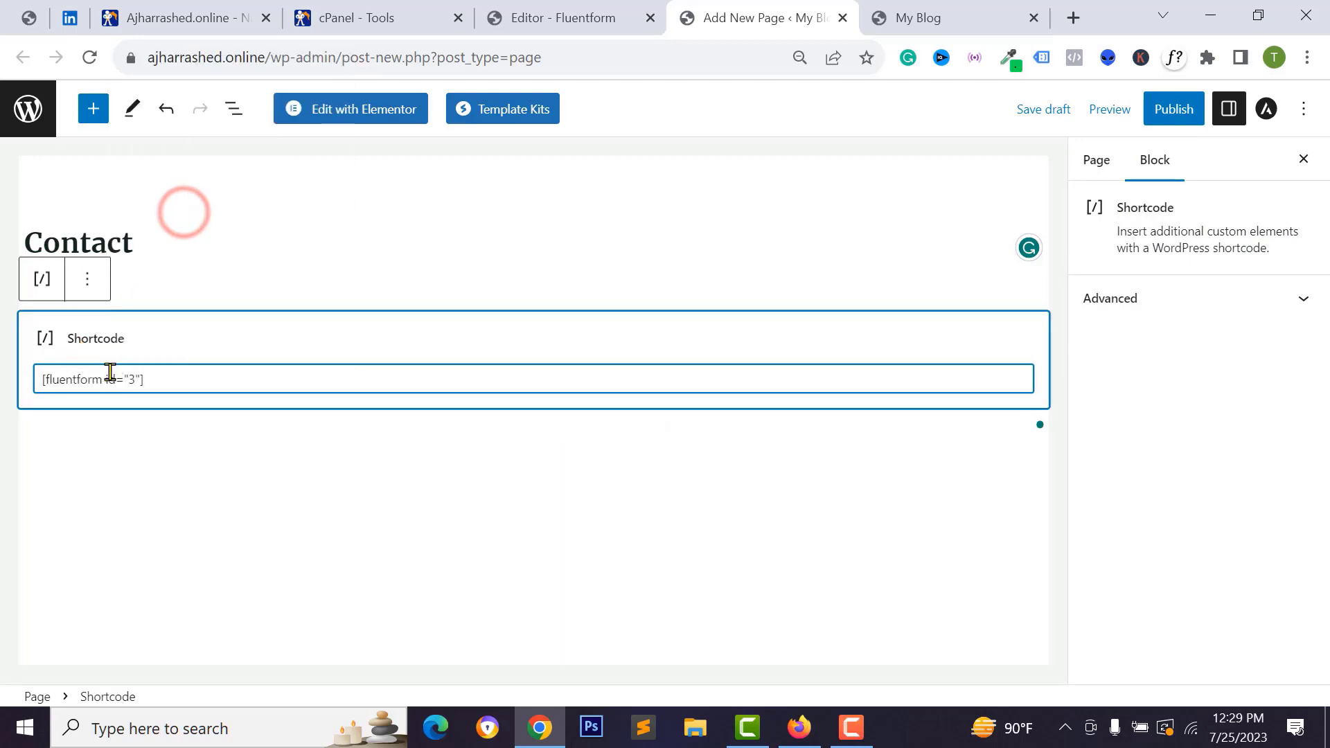
Publish the Contact page and view its form on the live site
left_click(1174, 114)
left_click(1150, 116)
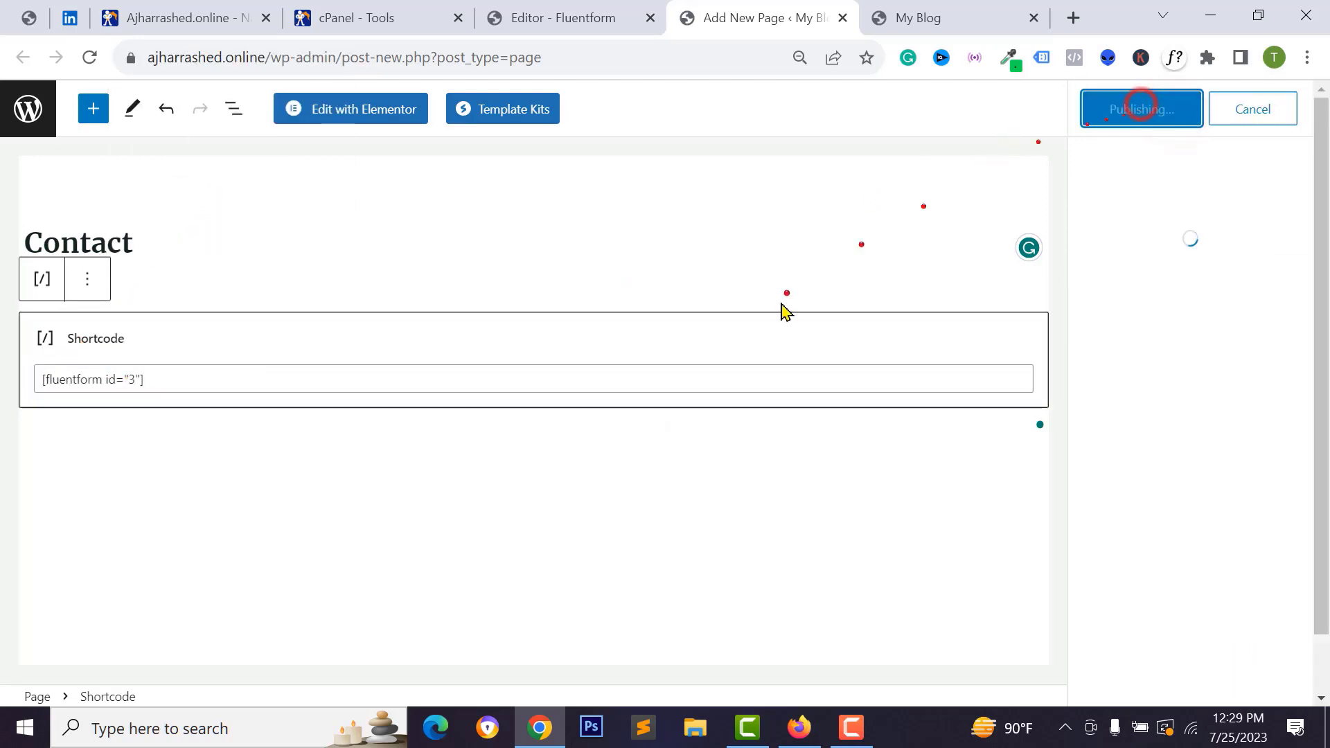
left_click(192, 651)
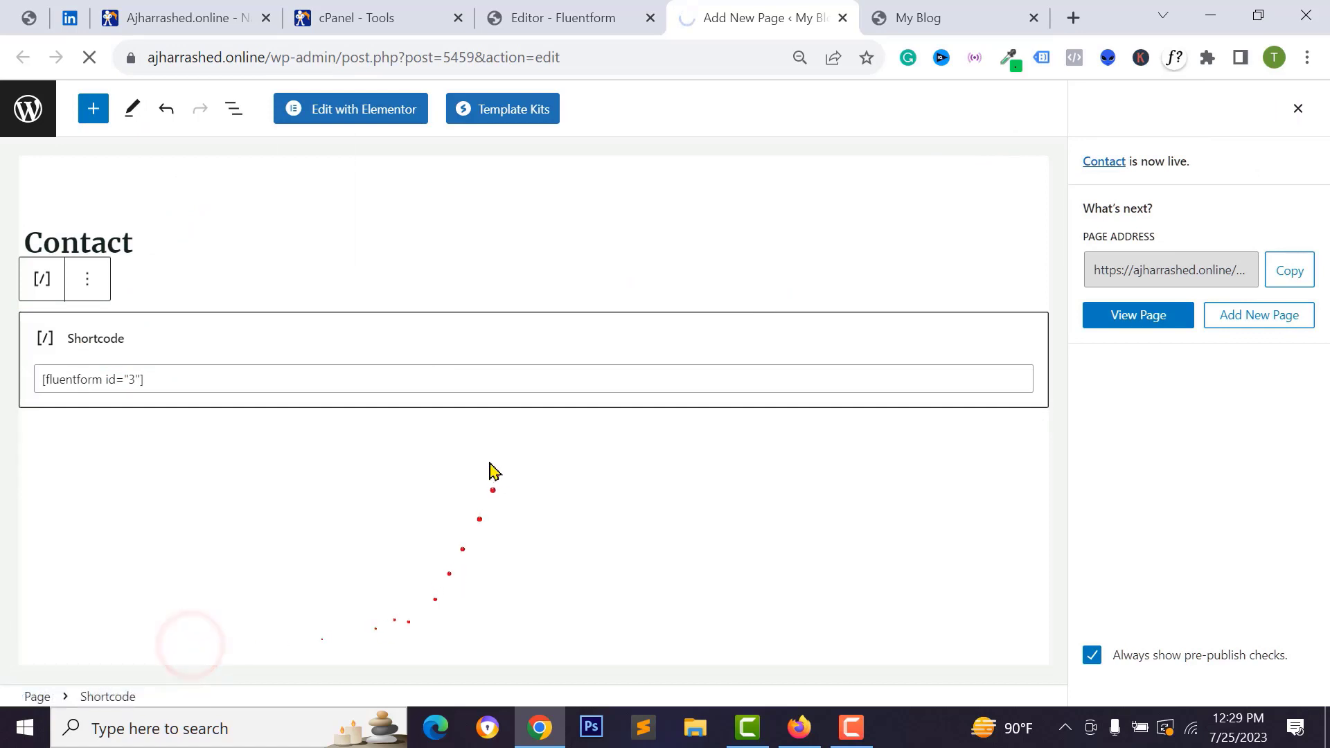
scroll(554, 457, "down", 2)
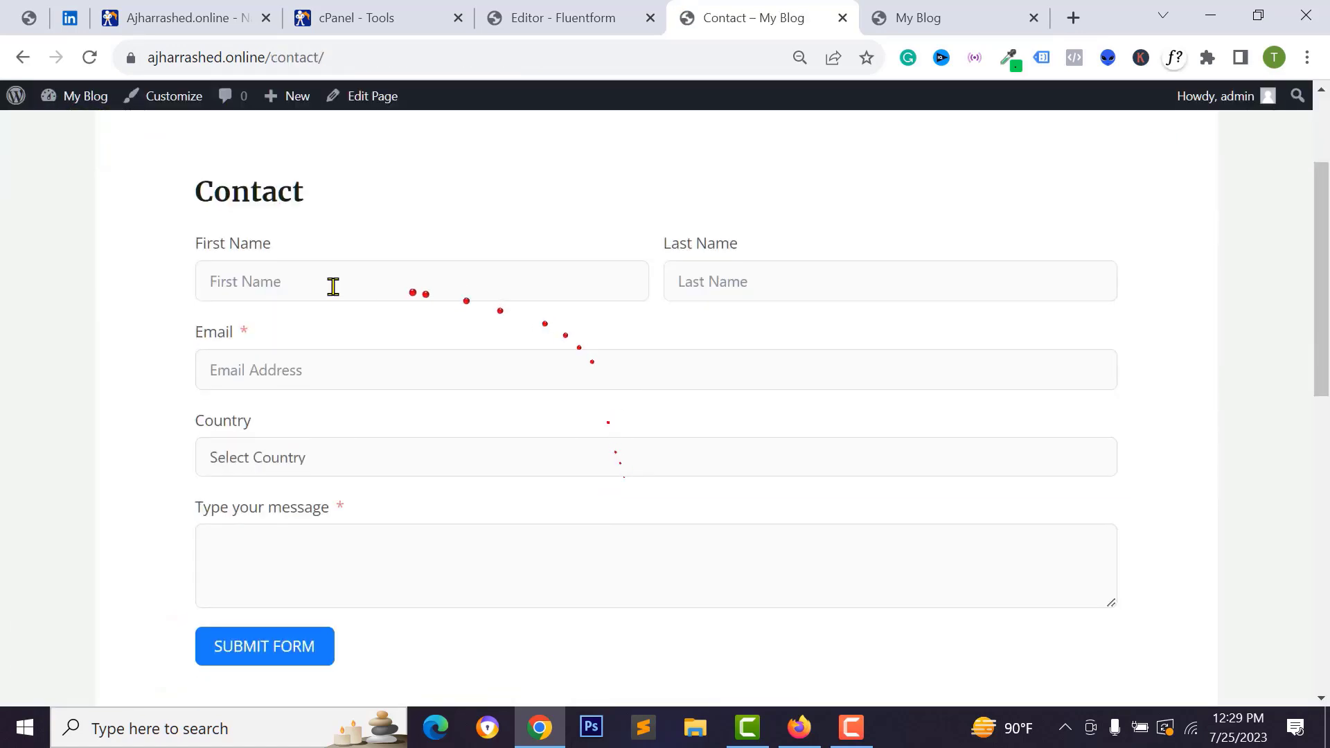
Choose Bangladesh as the country in the form on the live Contact page
left_click(240, 288)
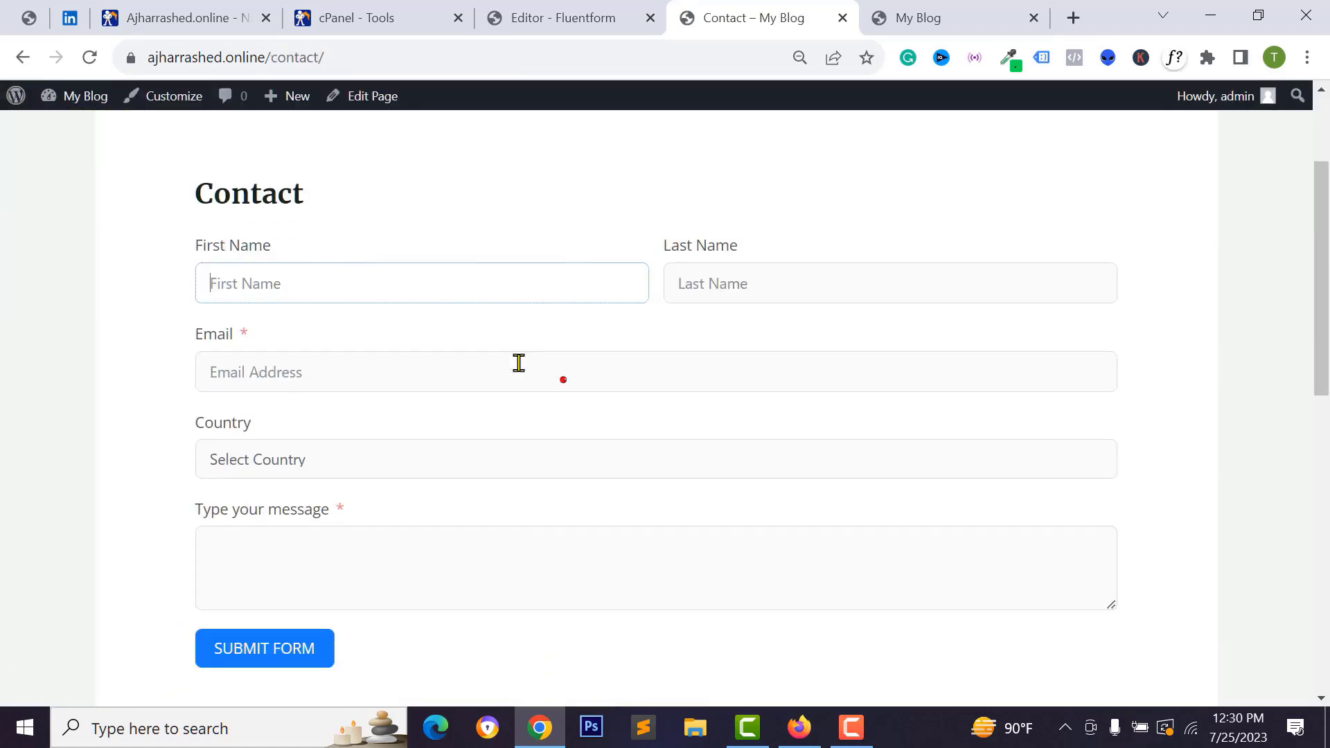
left_click(386, 287)
left_click(752, 286)
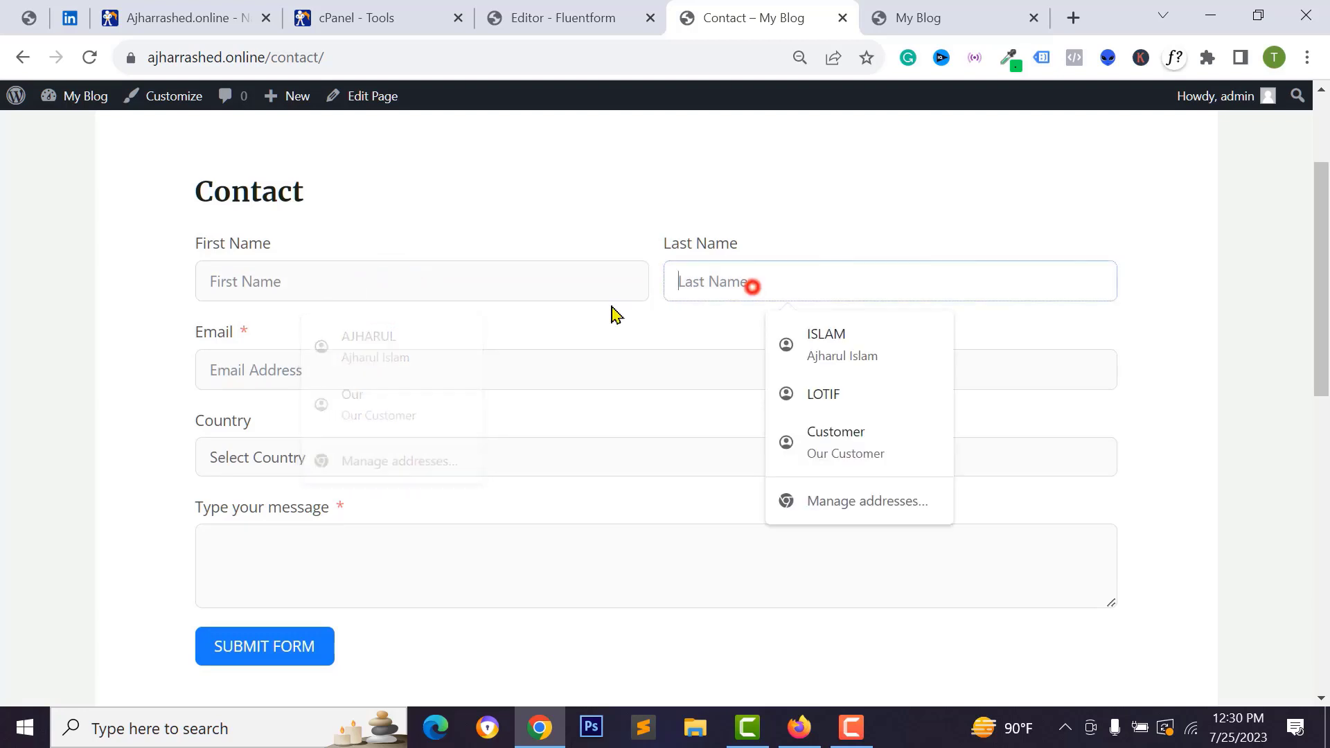
left_click(351, 368)
left_click(255, 464)
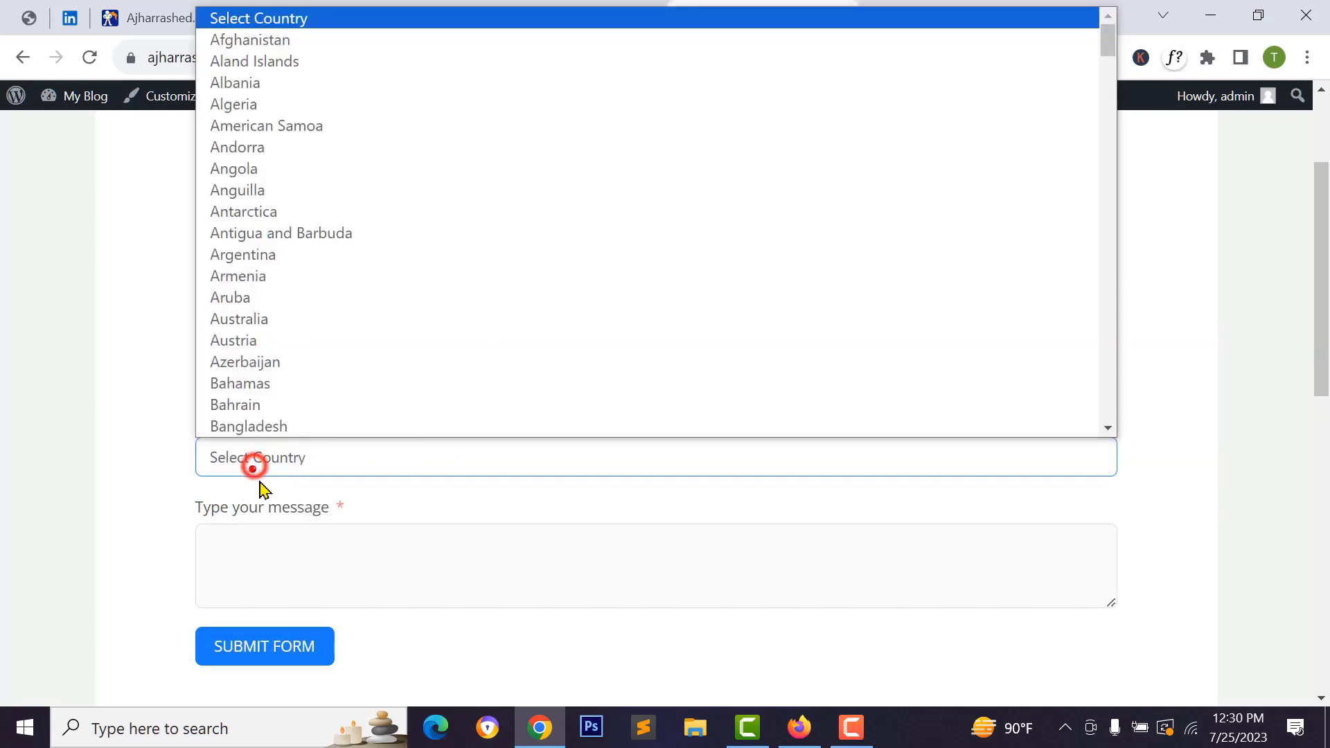
scroll(277, 312, "down", 3)
left_click(253, 227)
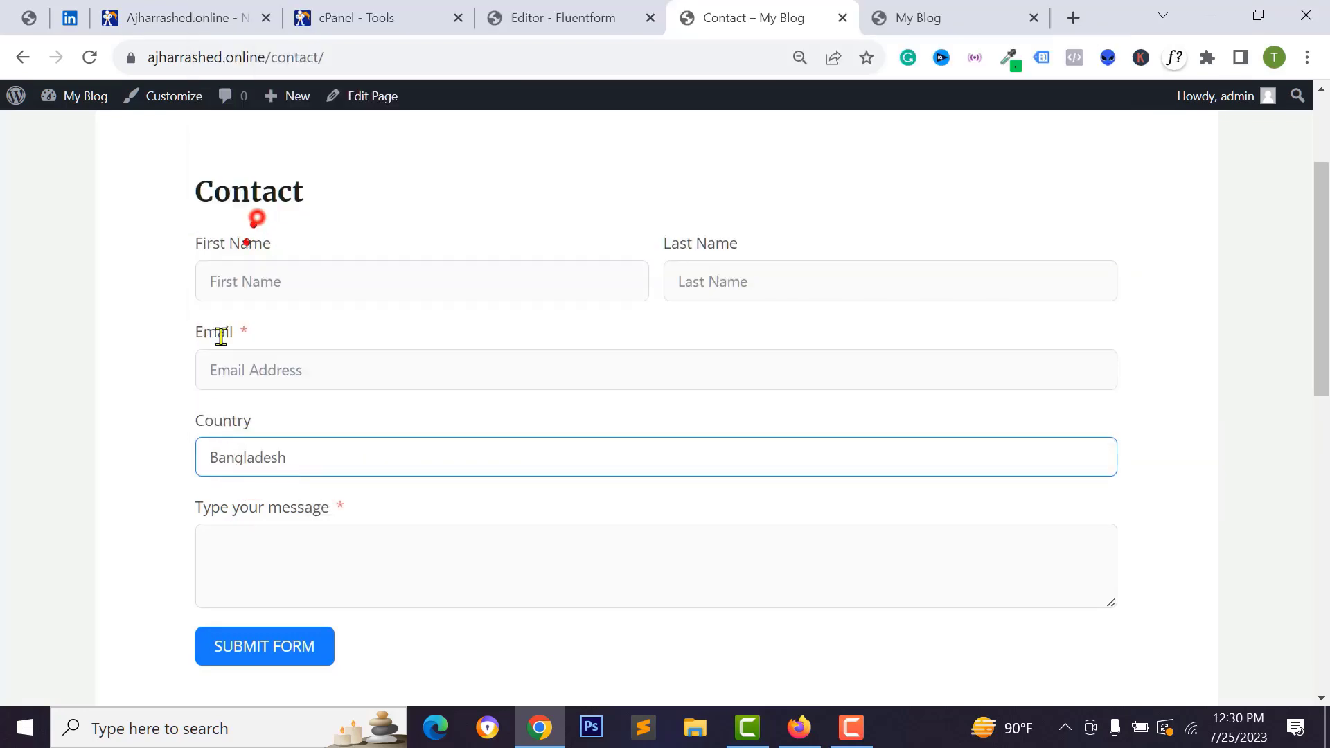
left_click(223, 538)
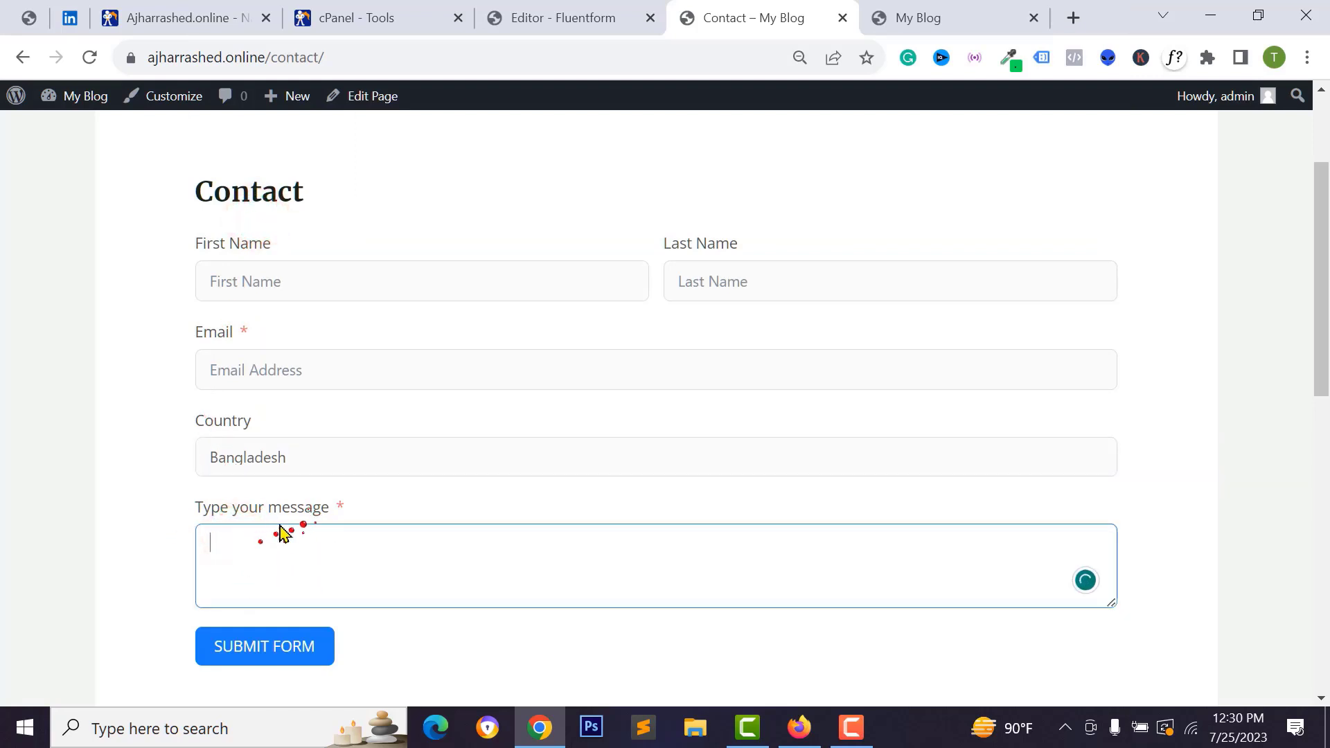
left_click(320, 581)
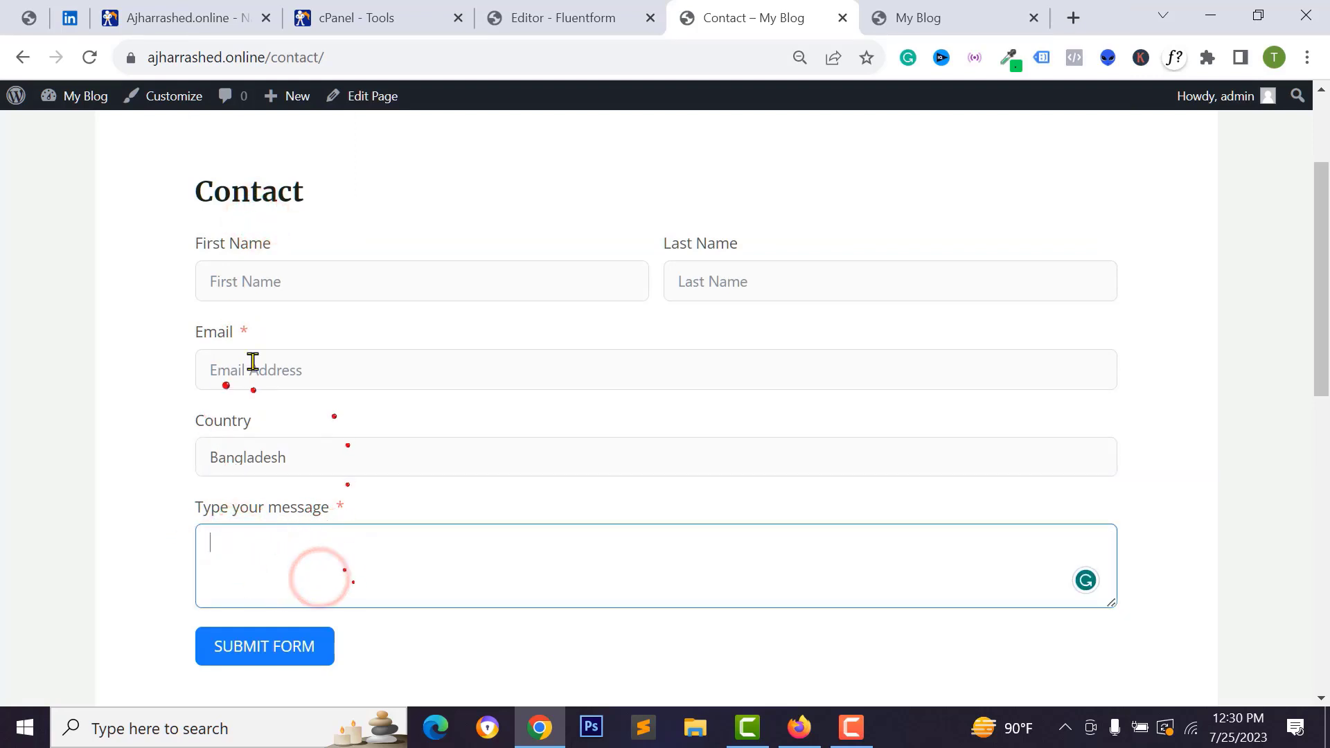
Fill the contact form's first name, last name and email fields with a saved autofill profile
left_click(310, 289)
left_click(370, 335)
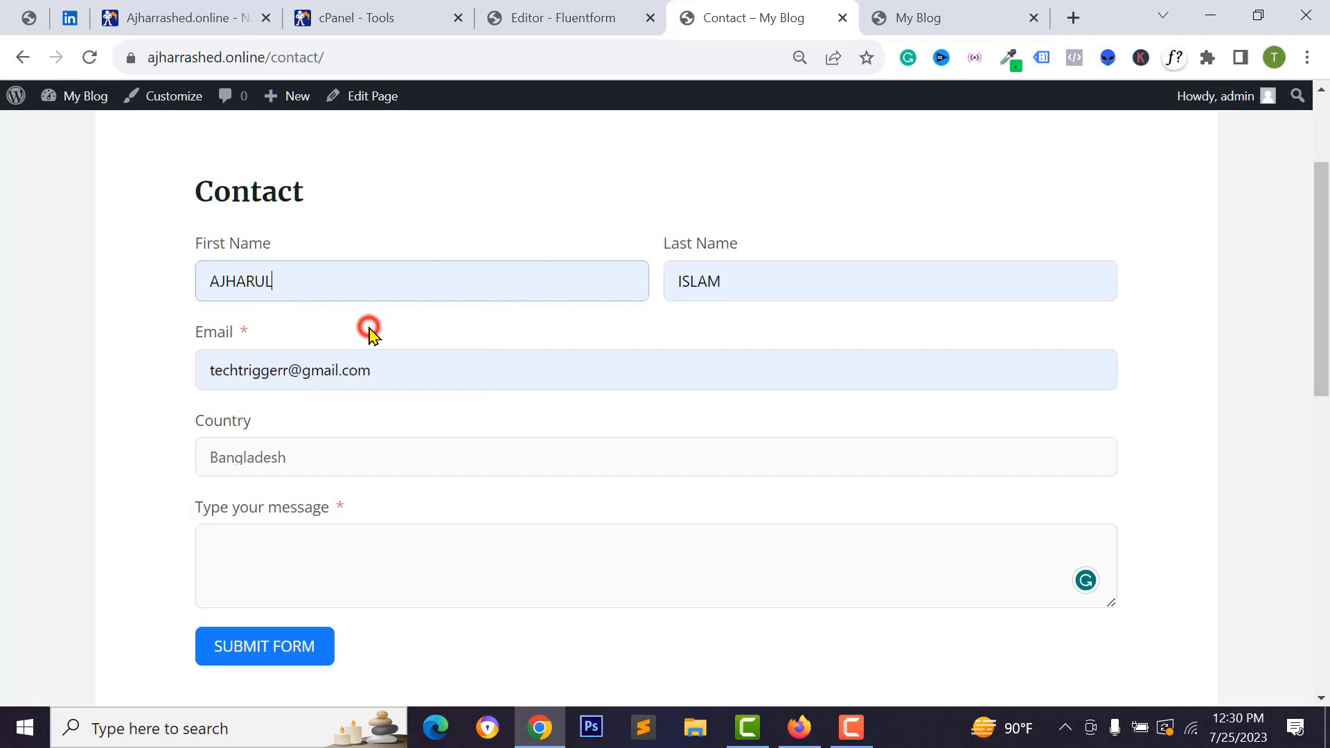
left_click(283, 455)
left_click(280, 409)
Enter "test" as the message and submit the contact form
left_click(265, 567)
scroll(282, 549, "down", 3)
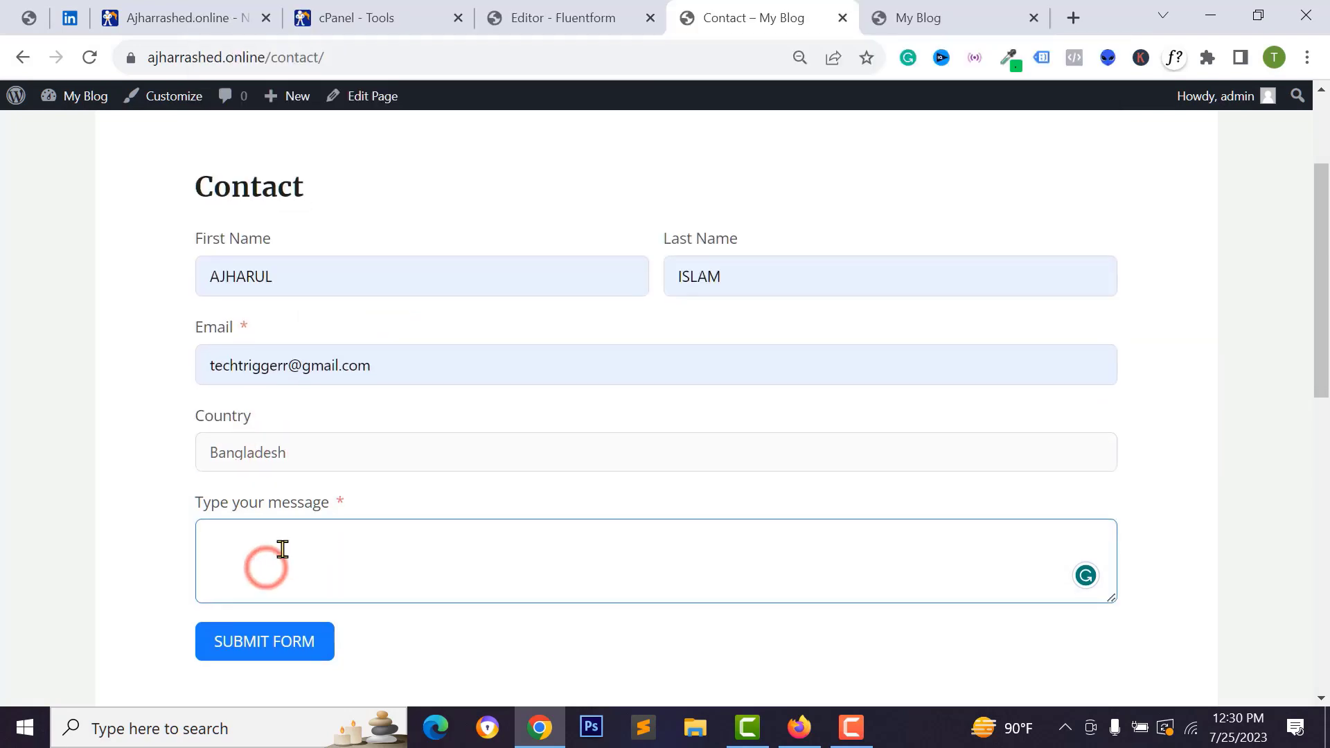
scroll(329, 518, "up", 2)
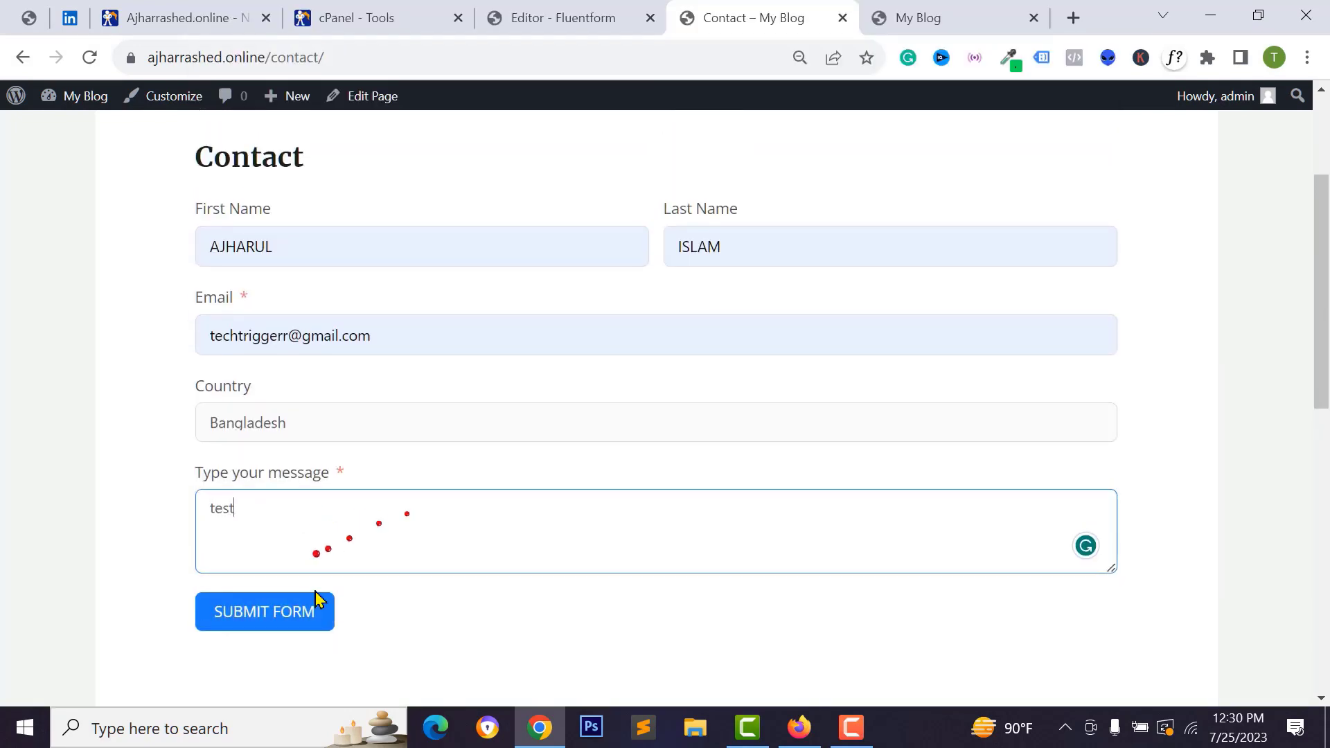
left_click(284, 618)
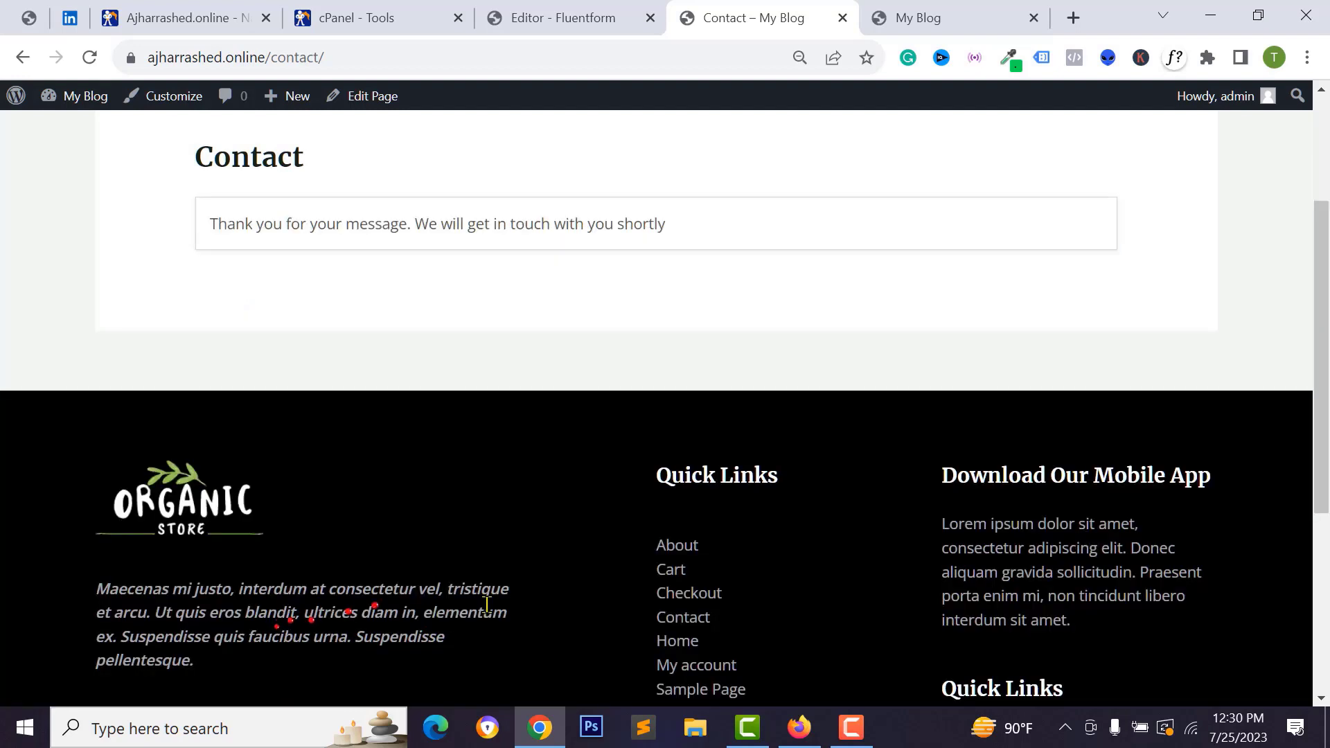
scroll(298, 466, "up", 3)
Return to the WordPress dashboard and open the Blank Form (#3) submission from the Fluent Forms entries
left_click(564, 18)
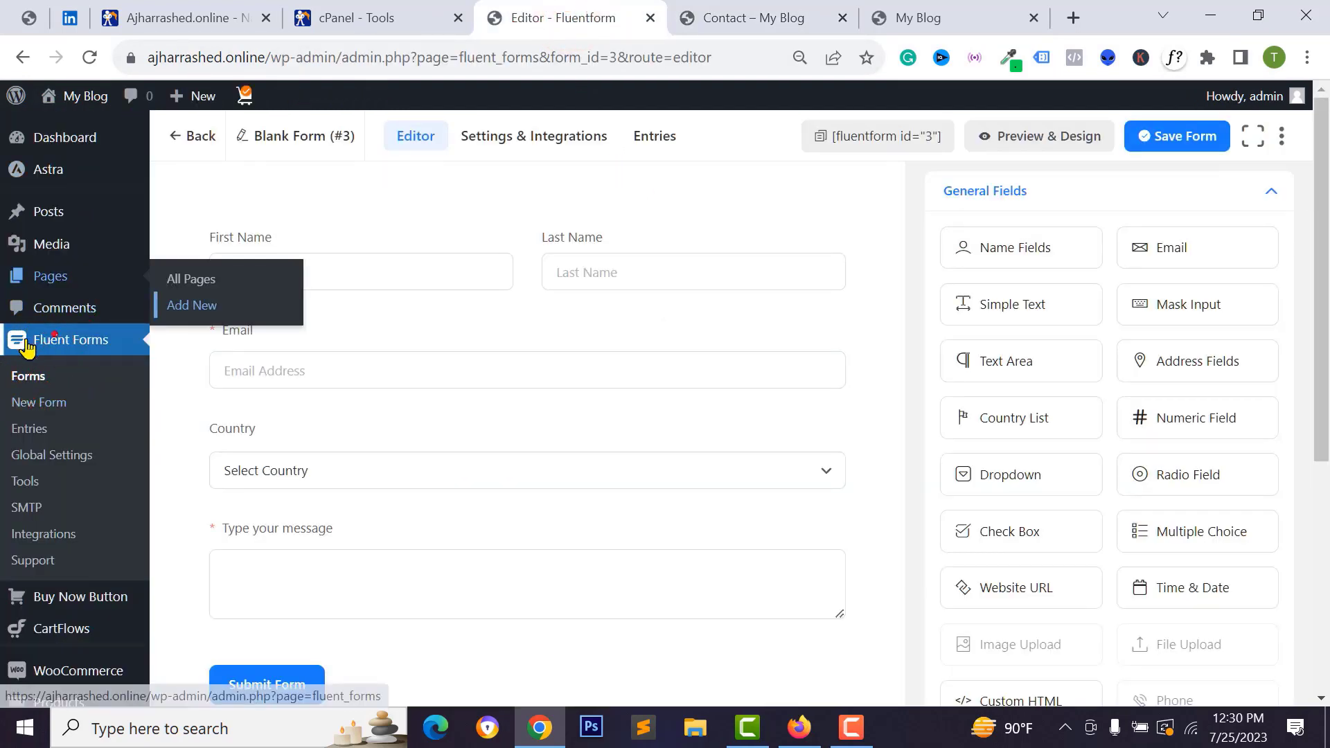
left_click(31, 430)
scroll(664, 481, "down", 5)
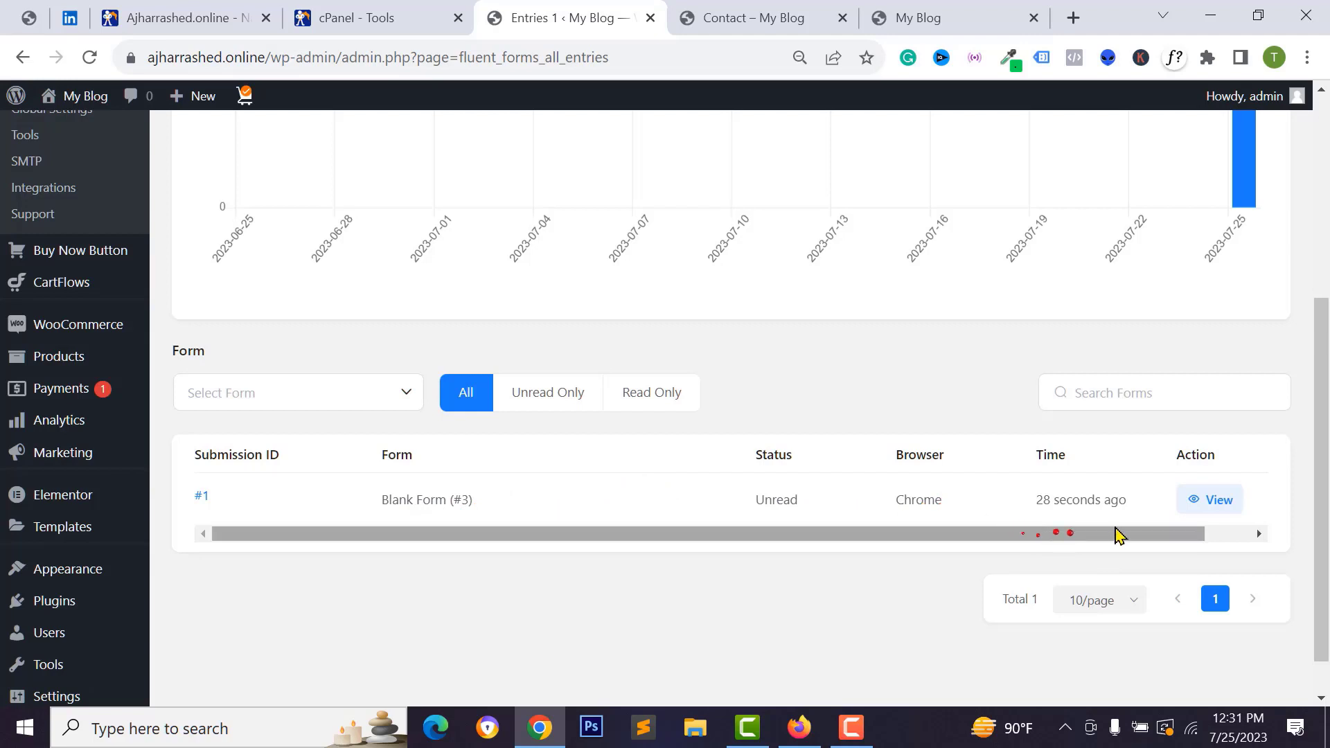
left_click(1215, 501)
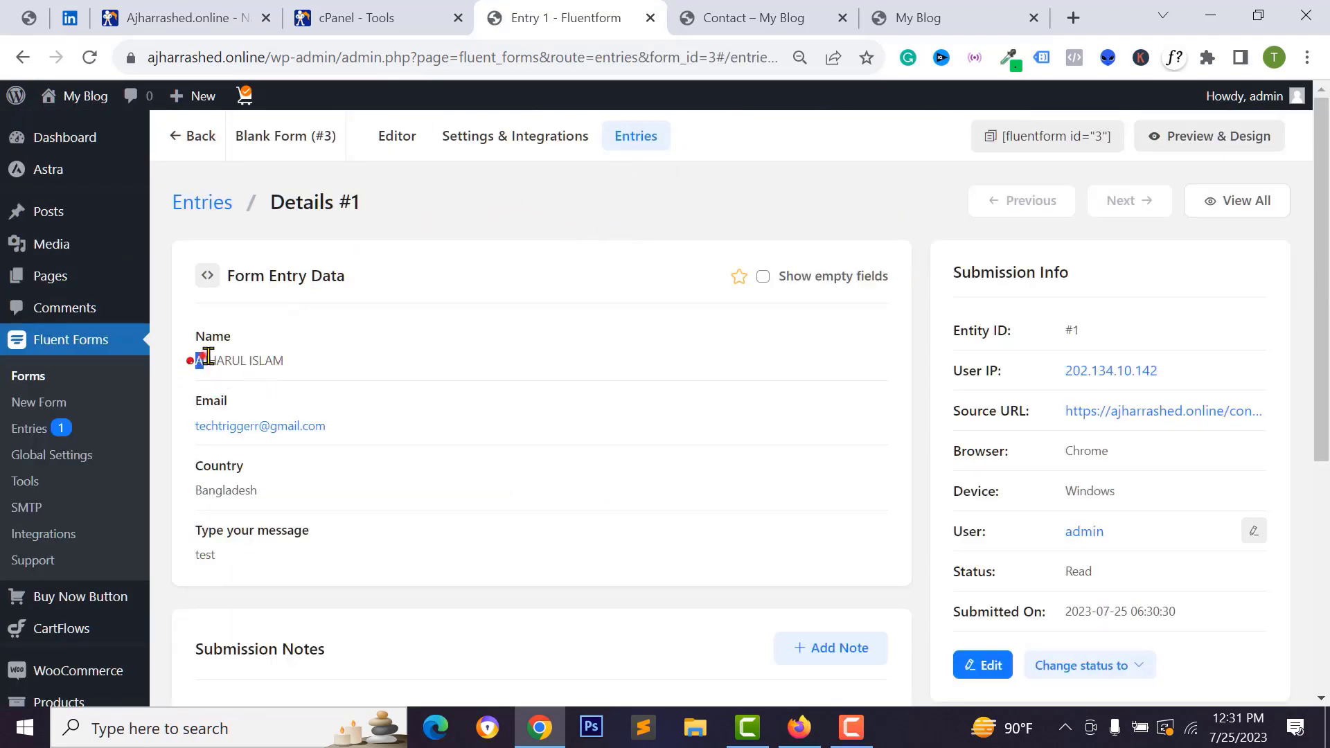
Examine the submission's name, email, country and message, along with its notes and logs
left_click_drag(208, 356, 311, 360)
left_click(312, 356)
left_click_drag(202, 490, 321, 487)
left_click(208, 558)
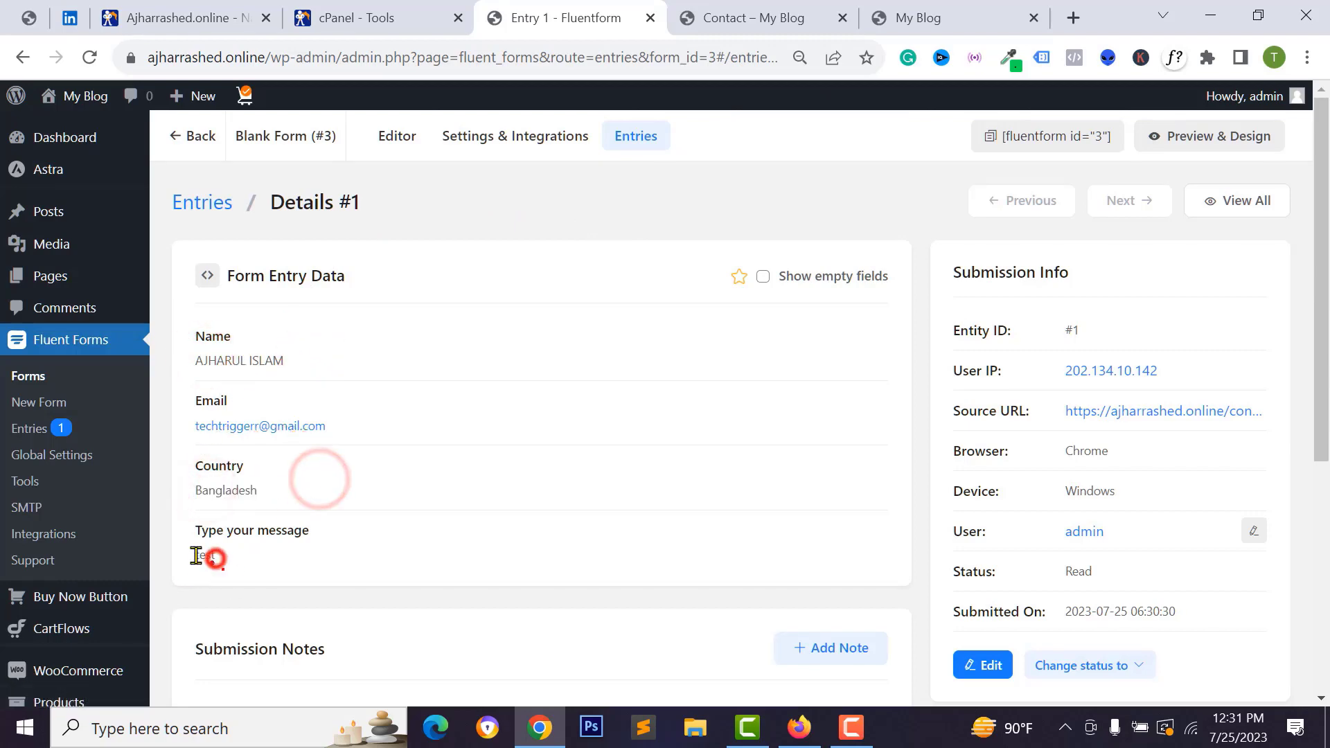
left_click_drag(196, 556, 238, 564)
scroll(411, 547, "down", 1)
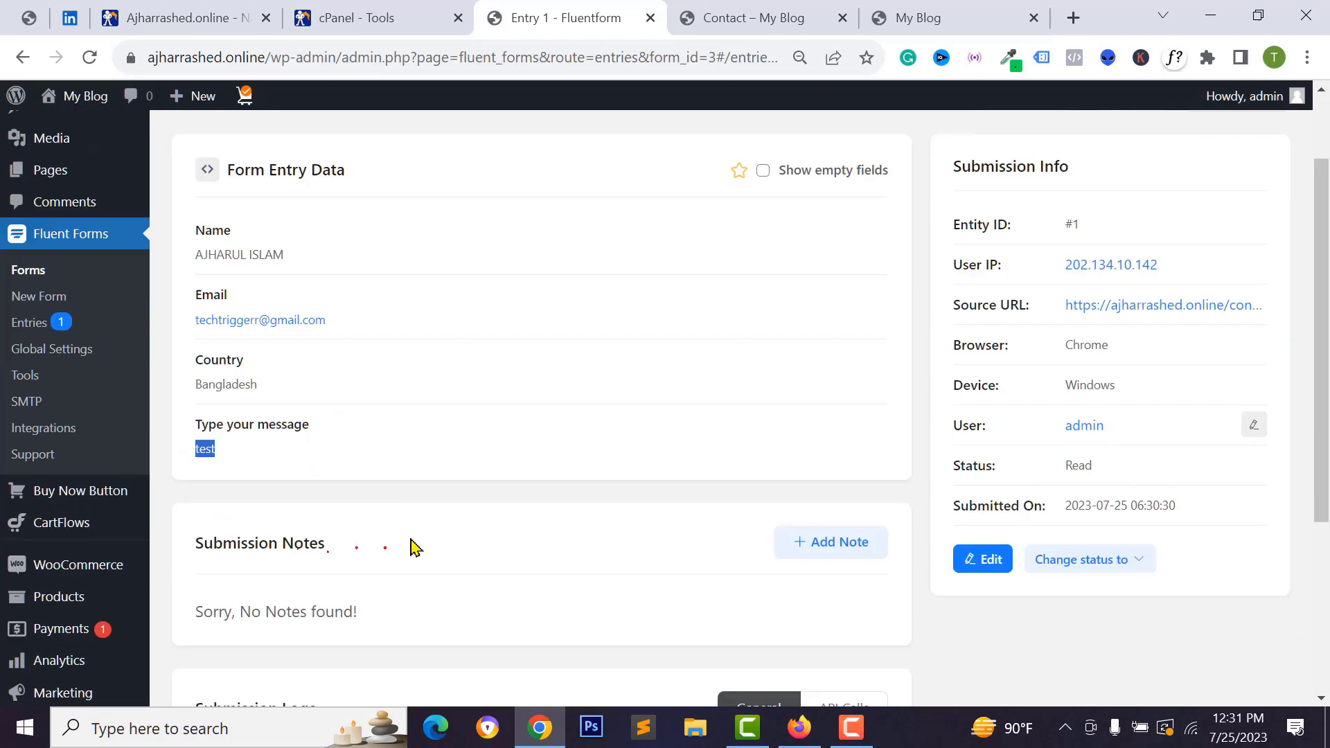
scroll(411, 547, "down", 1)
scroll(347, 537, "down", 2)
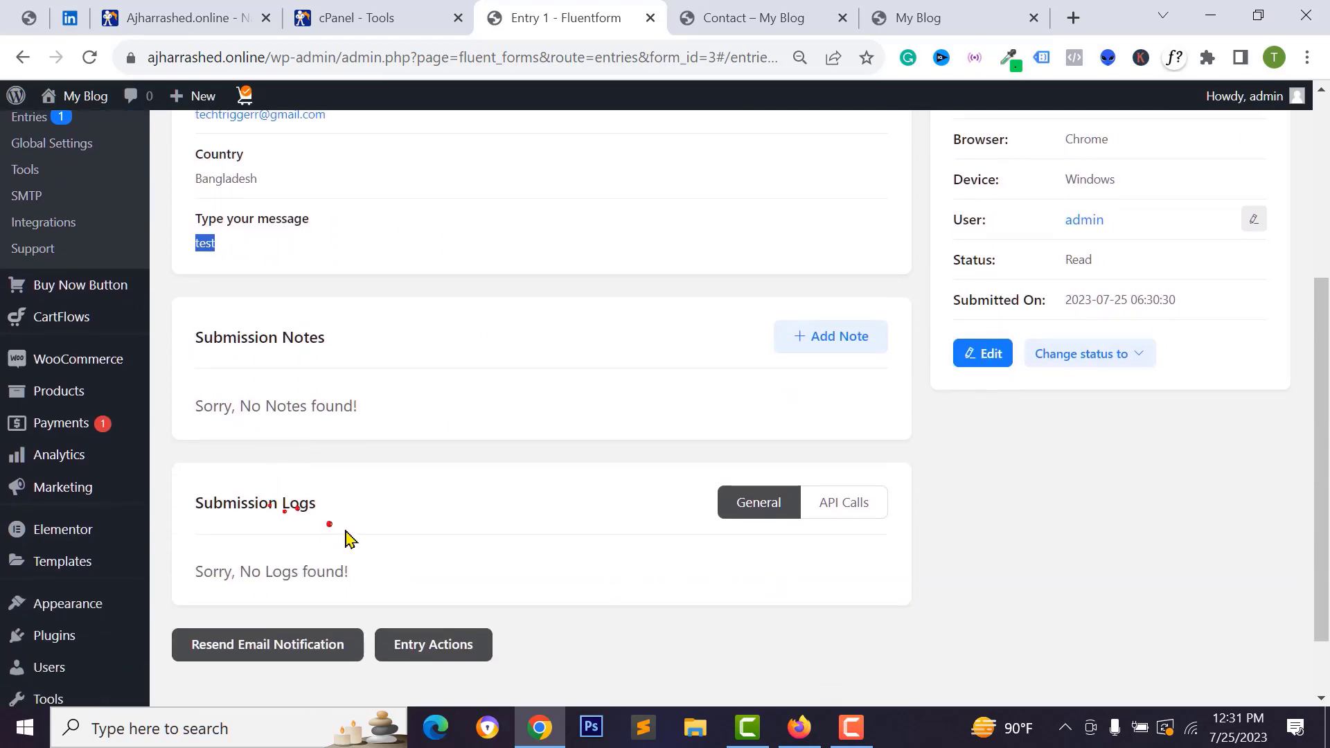
scroll(347, 543, "down", 1)
scroll(427, 511, "up", 2)
scroll(427, 511, "up", 4)
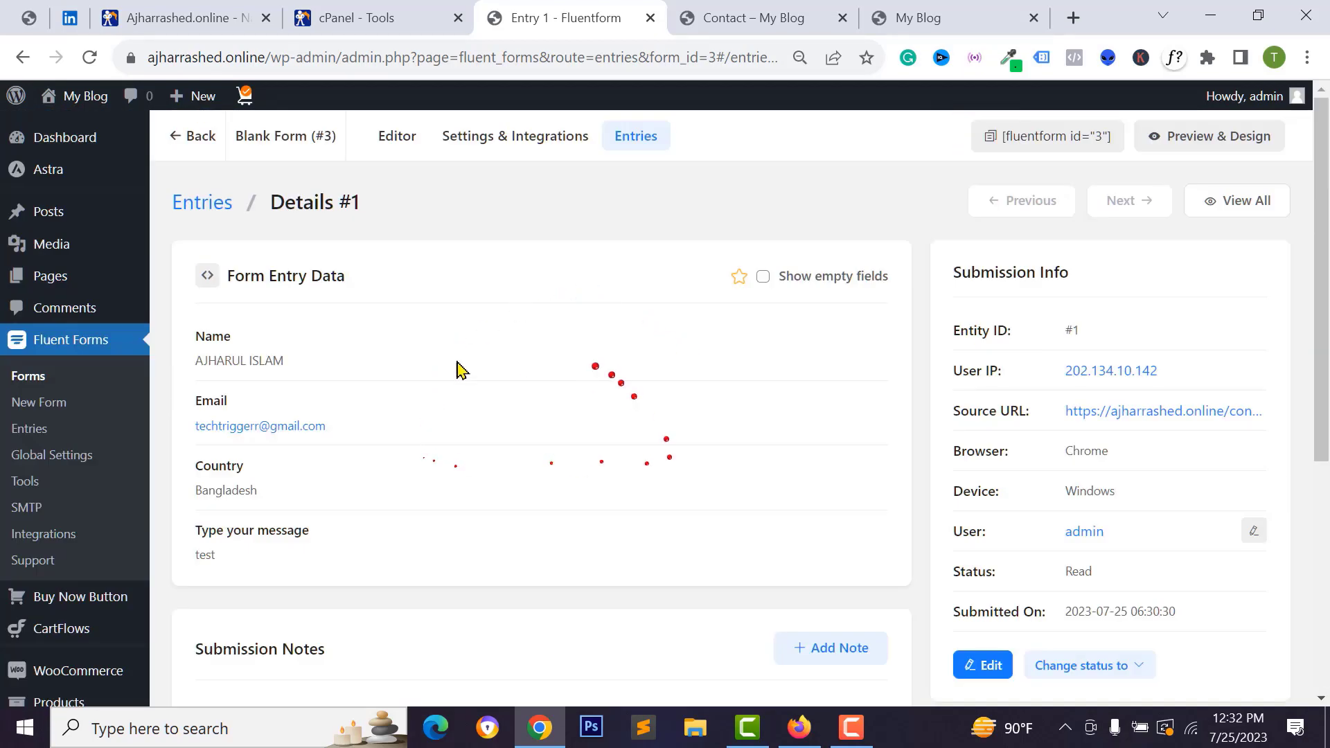
scroll(300, 555, "down", 5)
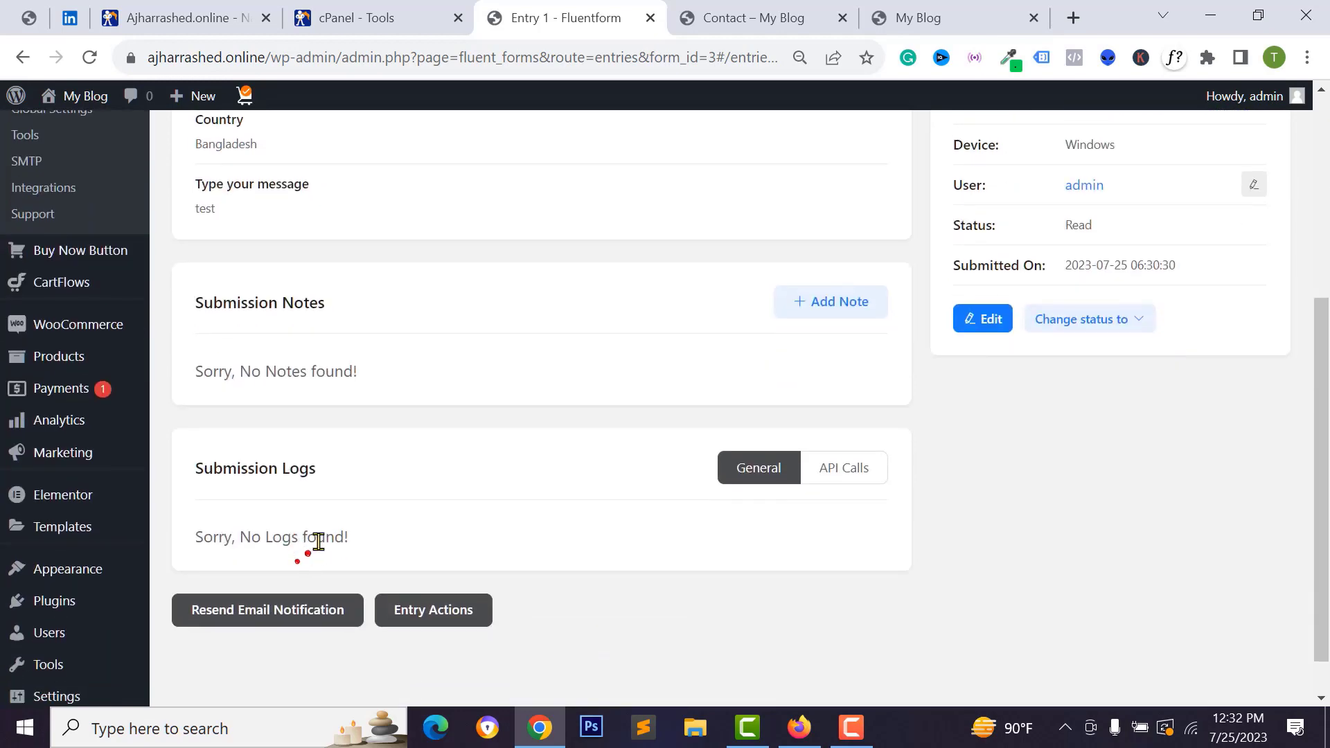
scroll(319, 543, "up", 5)
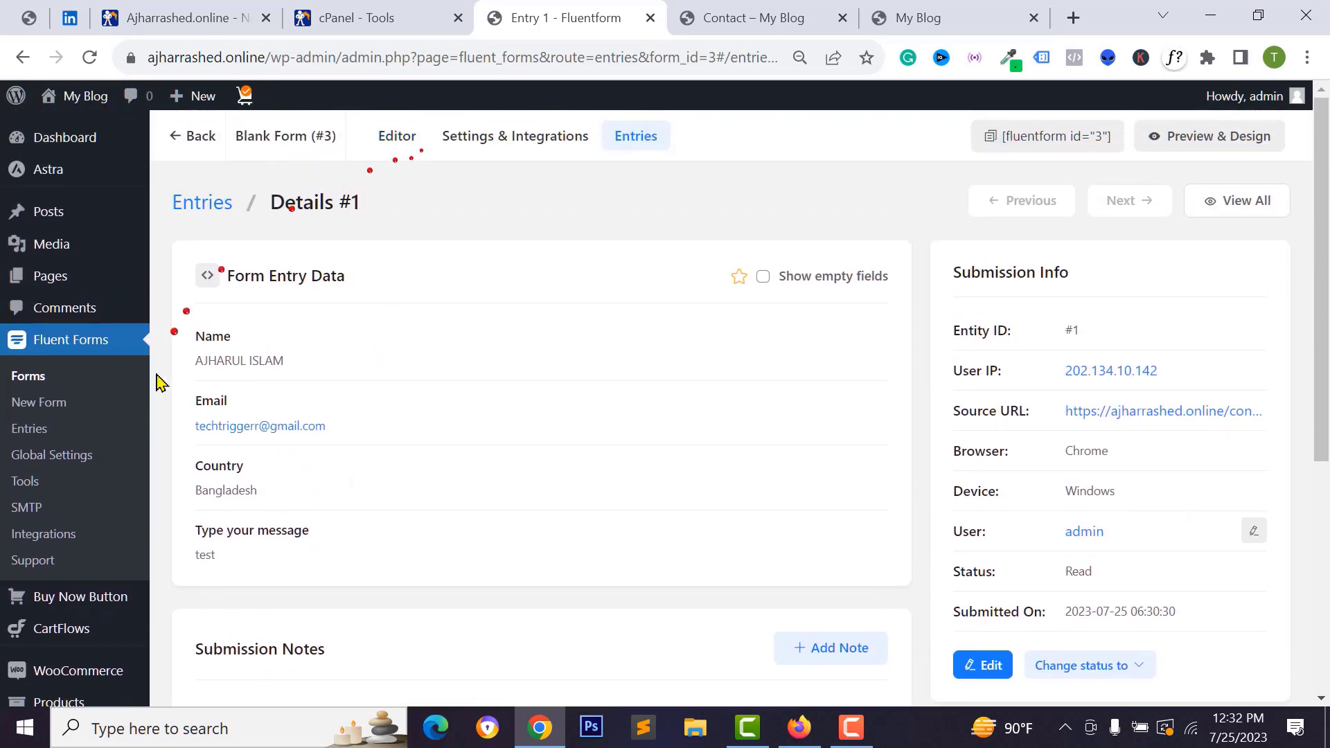
Enable the Admin Notification Email in the email notification settings of Blank Form (#3)
left_click(42, 380)
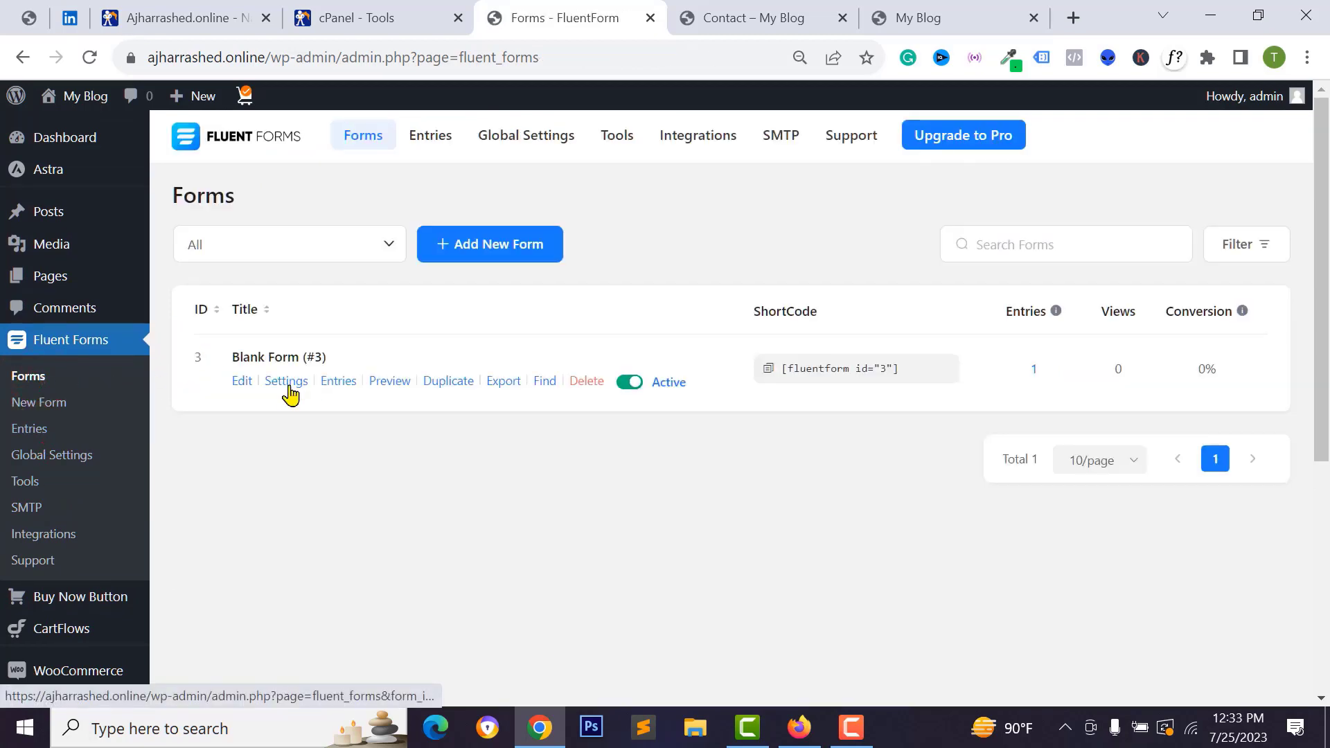
left_click(288, 385)
scroll(249, 342, "down", 1)
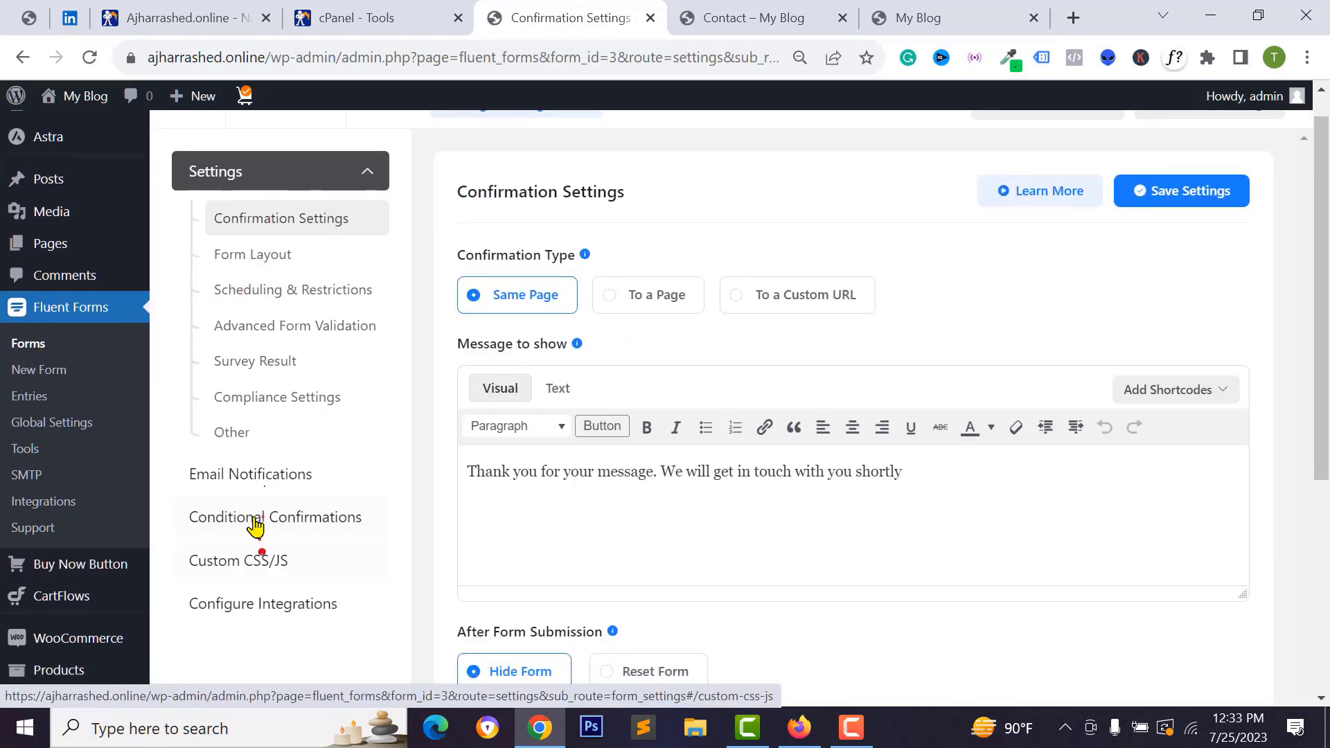
left_click(242, 484)
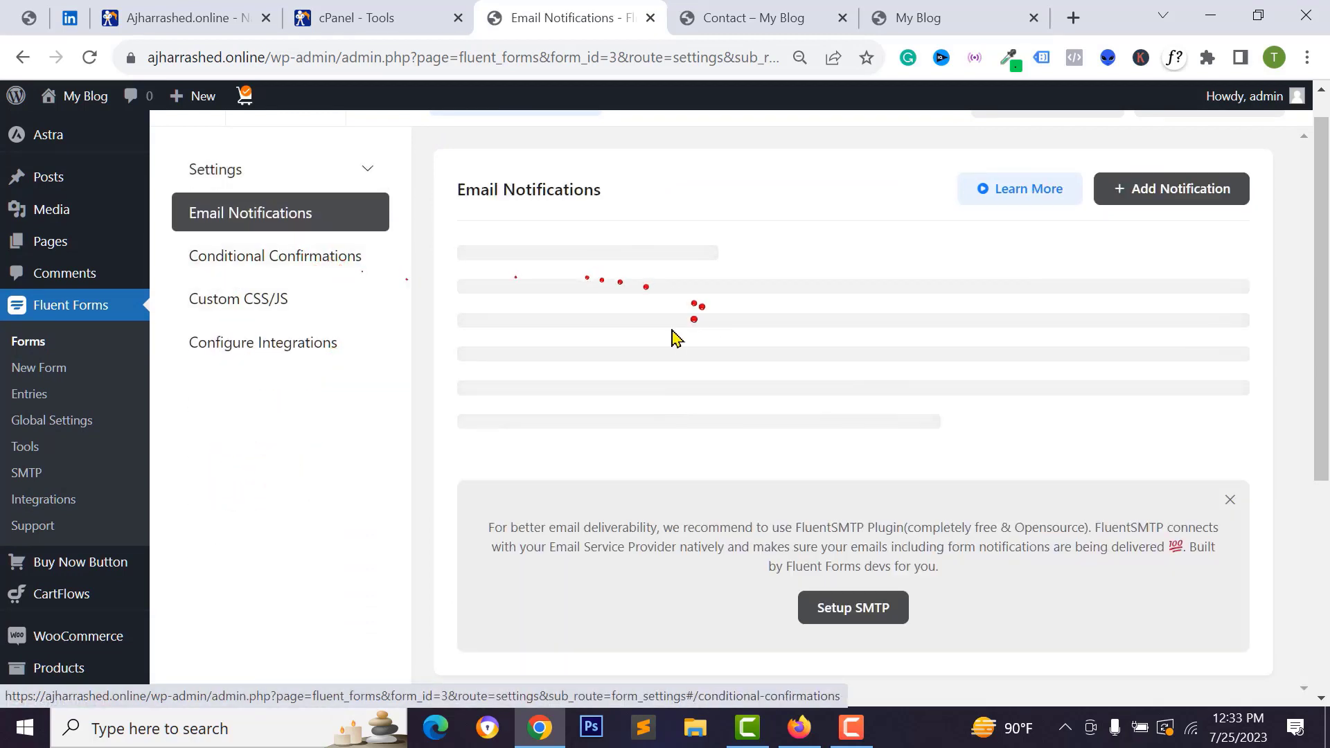
scroll(496, 325, "up", 1)
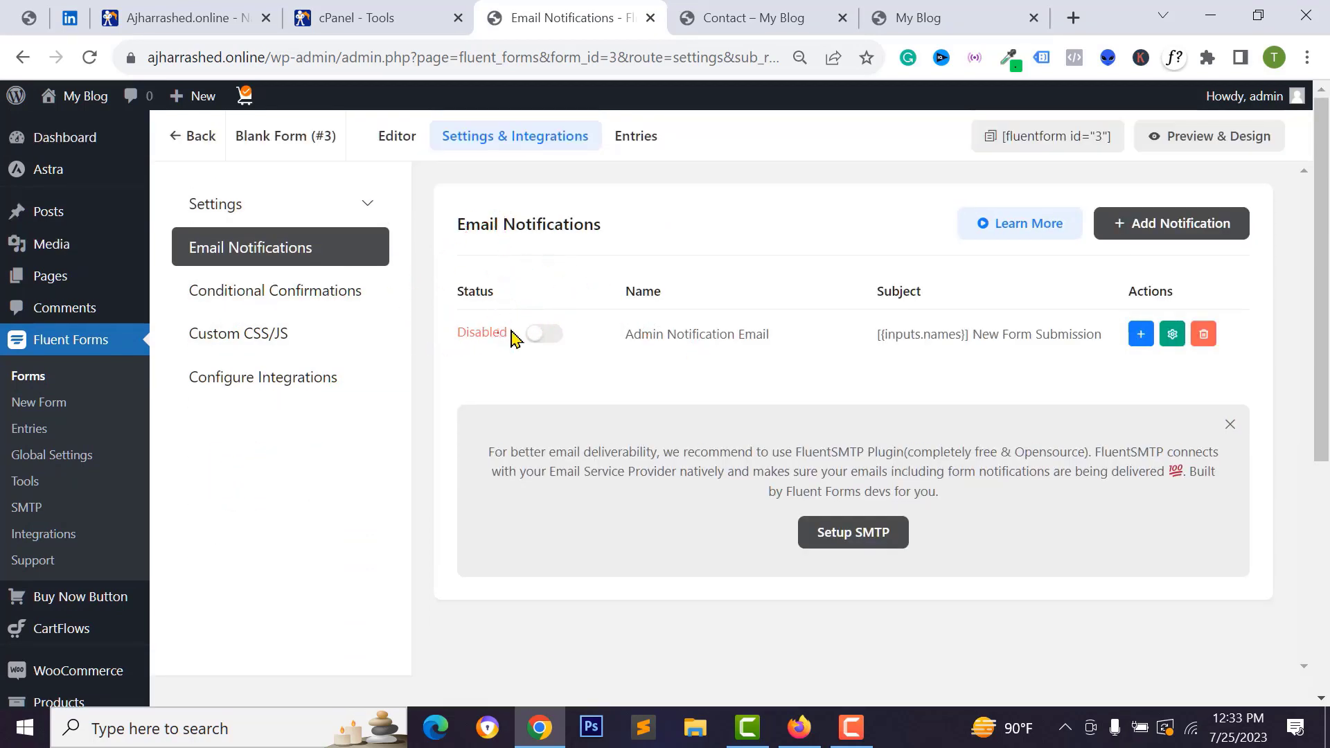
left_click(554, 339)
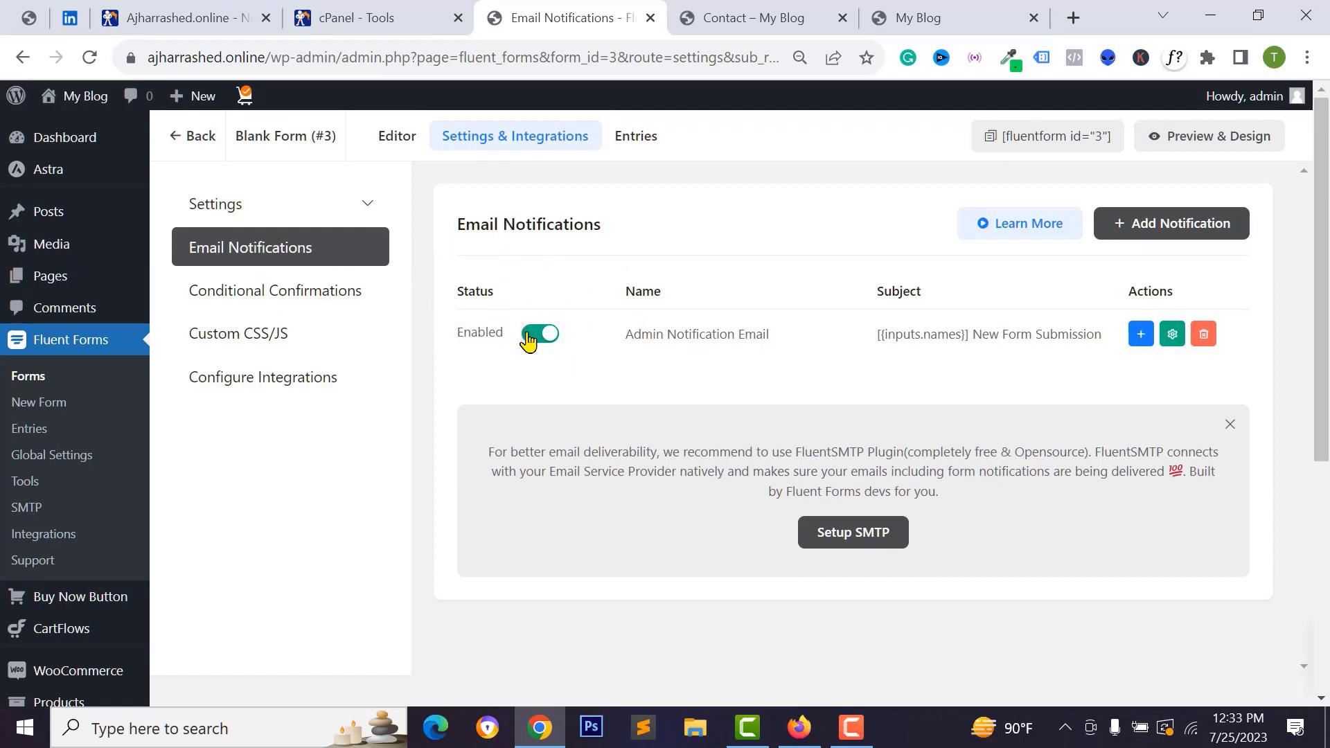
Name the email notification "Contact Form" and keep its recipient as an entered email address using {wp.admin_email}
left_click(1142, 335)
scroll(972, 398, "down", 1)
scroll(623, 347, "up", 1)
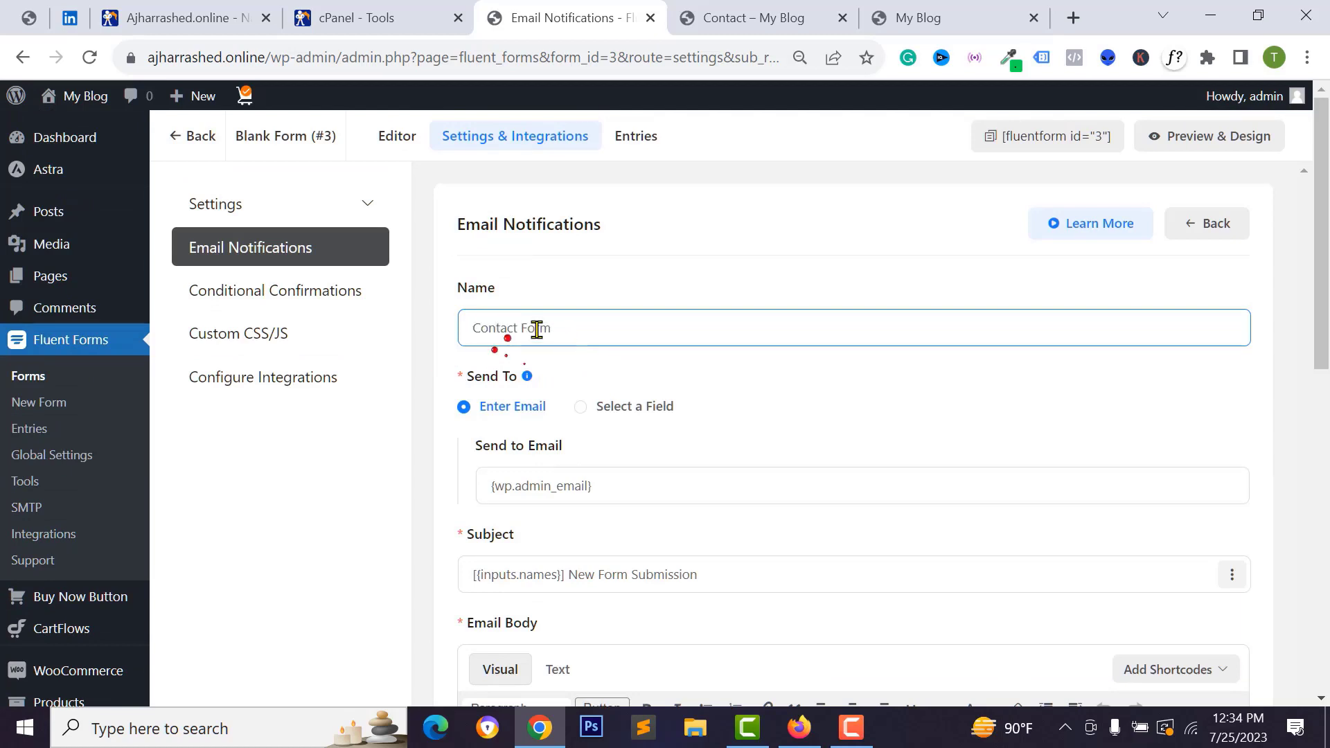
scroll(511, 347, "down", 1)
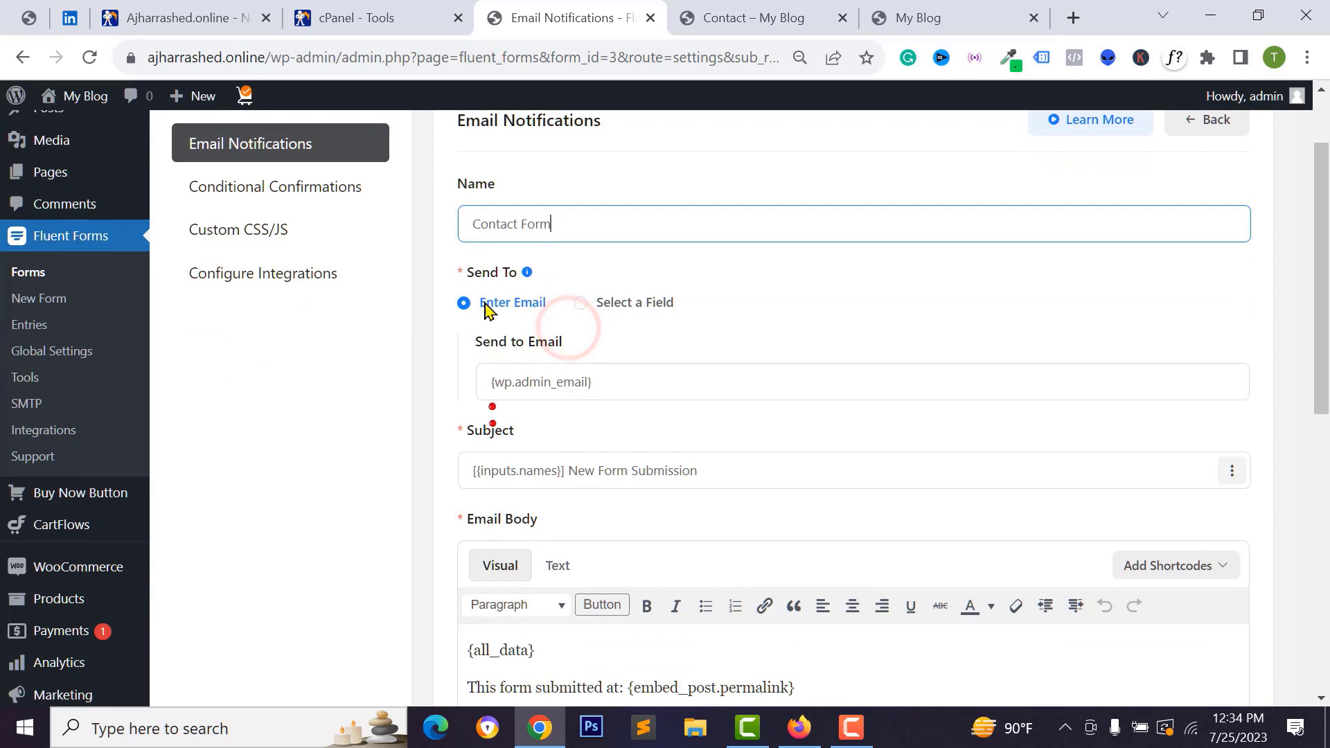
left_click(580, 303)
left_click(495, 302)
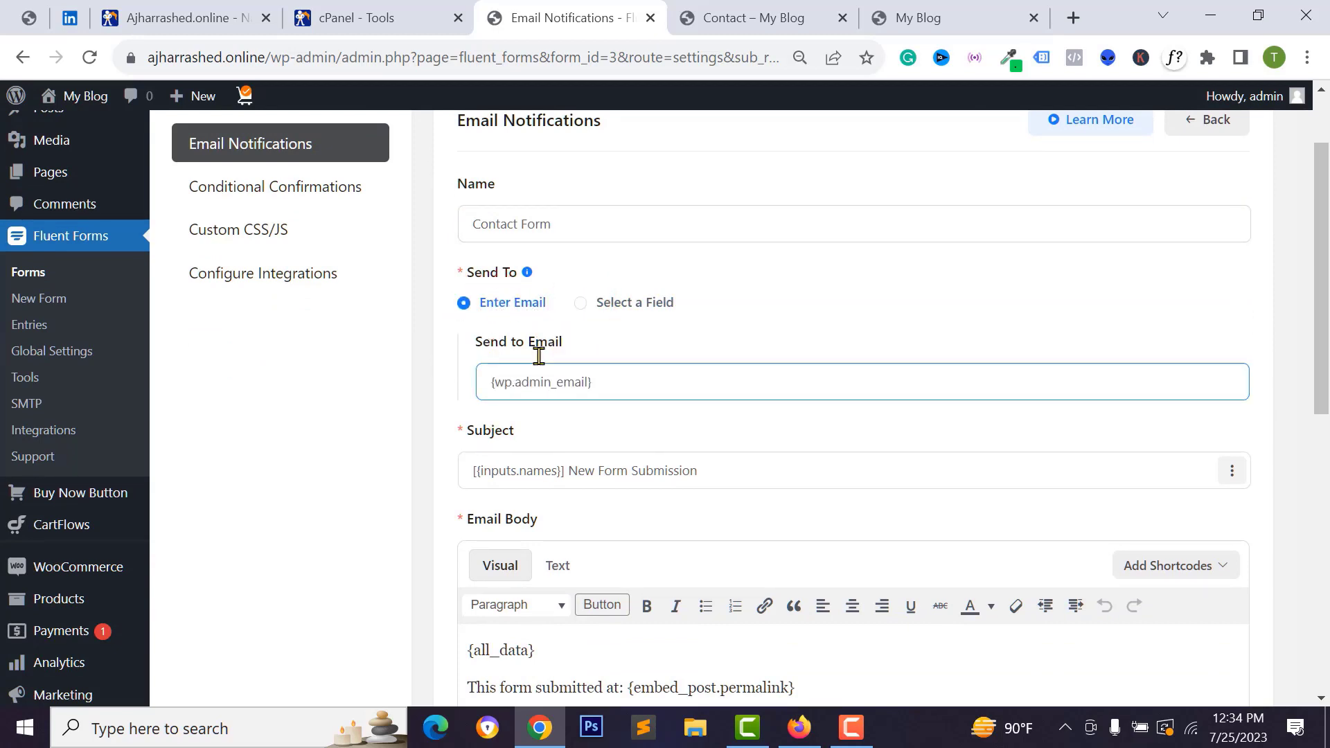
left_click_drag(608, 383, 460, 382)
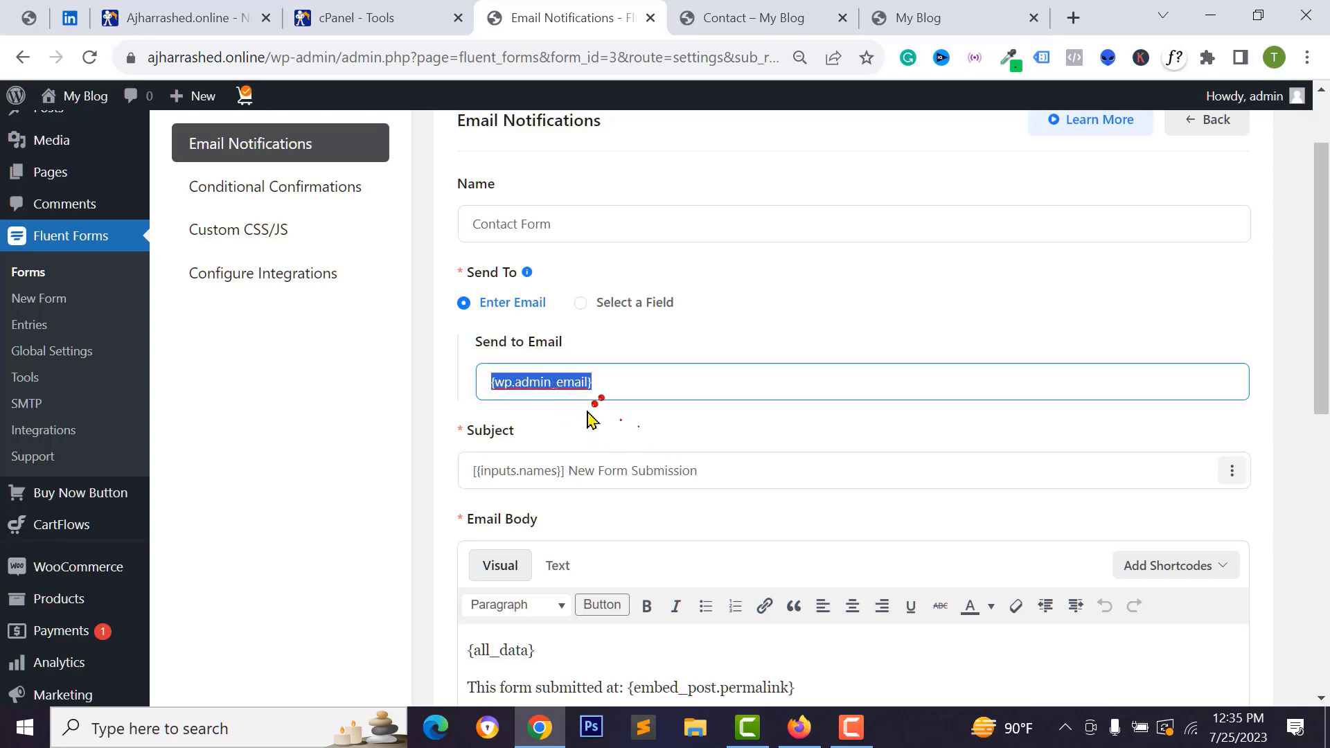
left_click(590, 383)
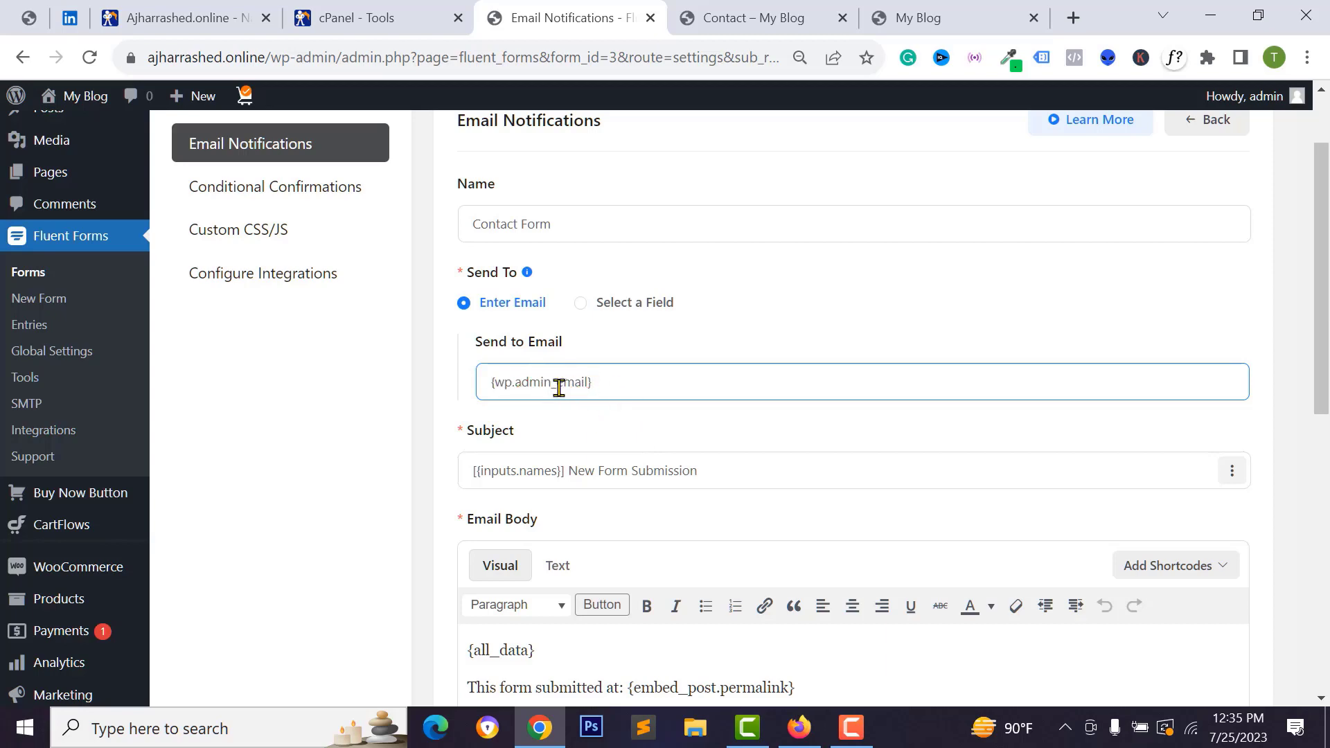
View the cPanel email tools, then switch to Hostinger in Firefox and open the email accounts of ajharrashed.com
left_click(392, 21)
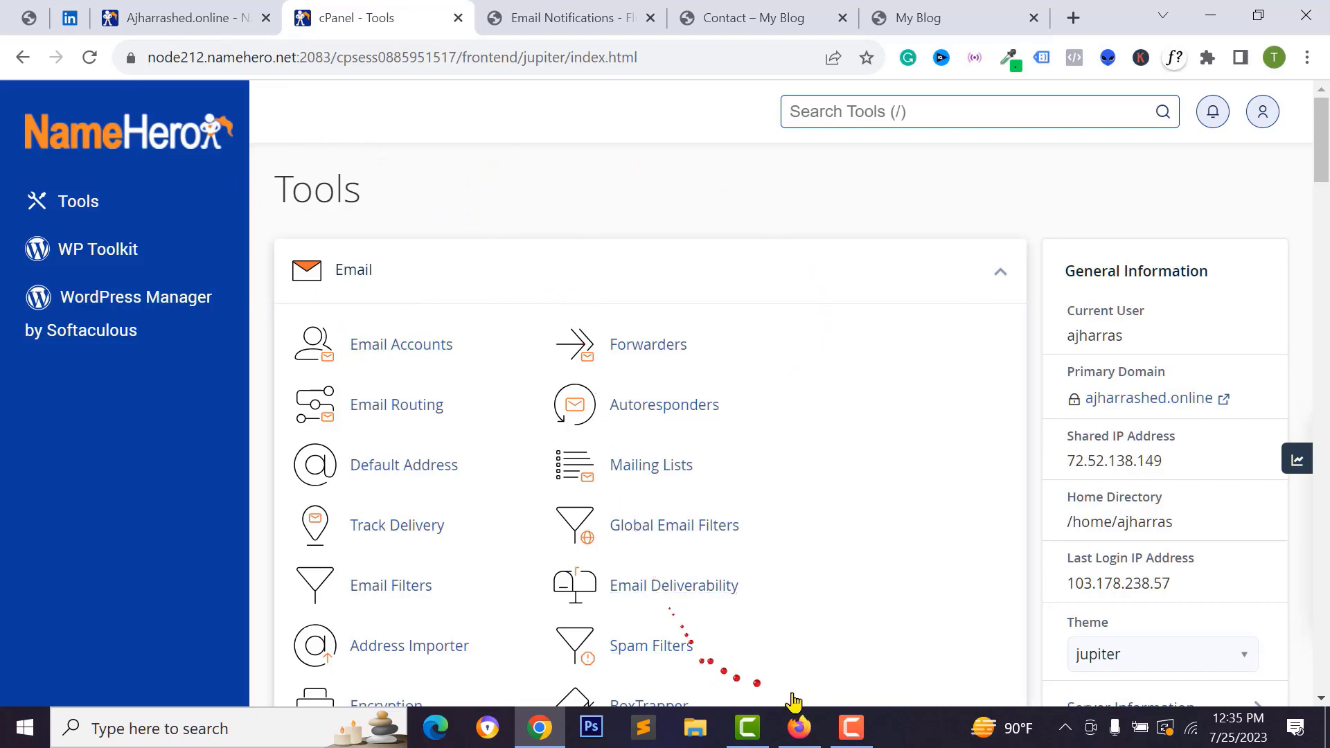
left_click(798, 727)
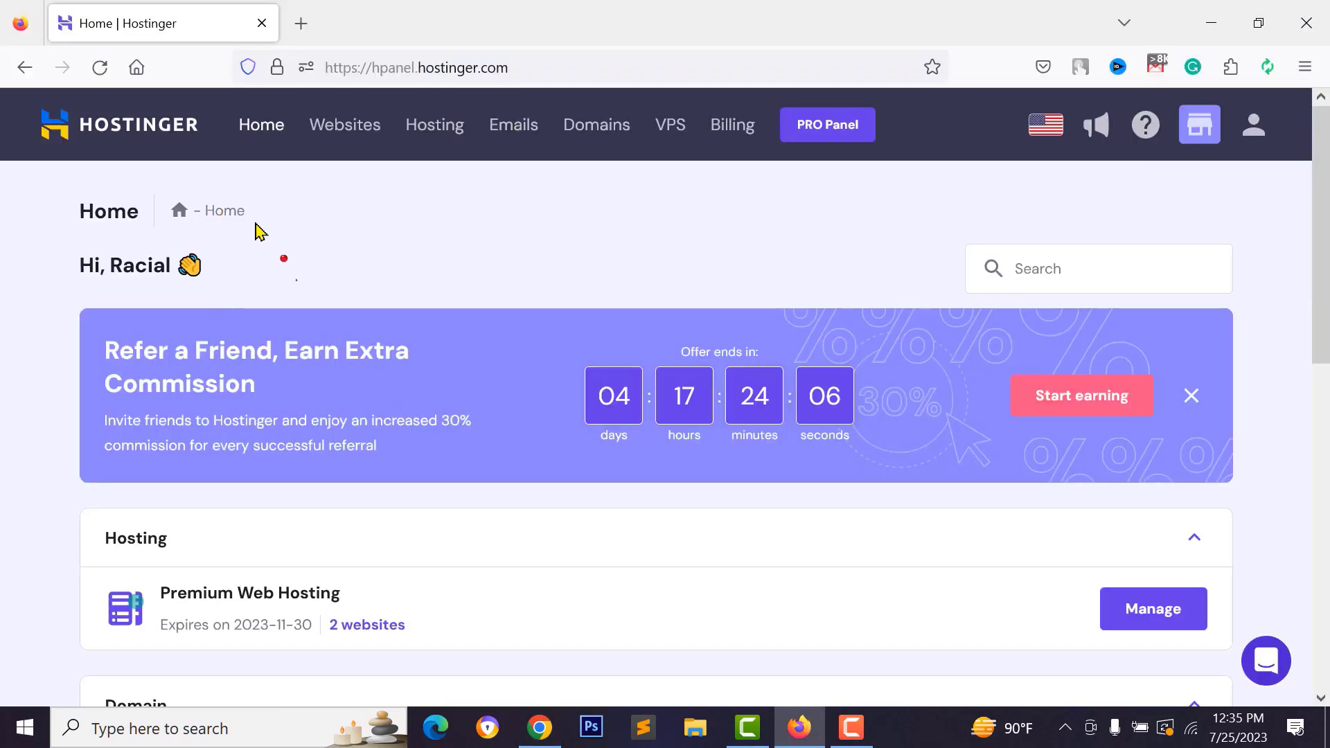
left_click(517, 129)
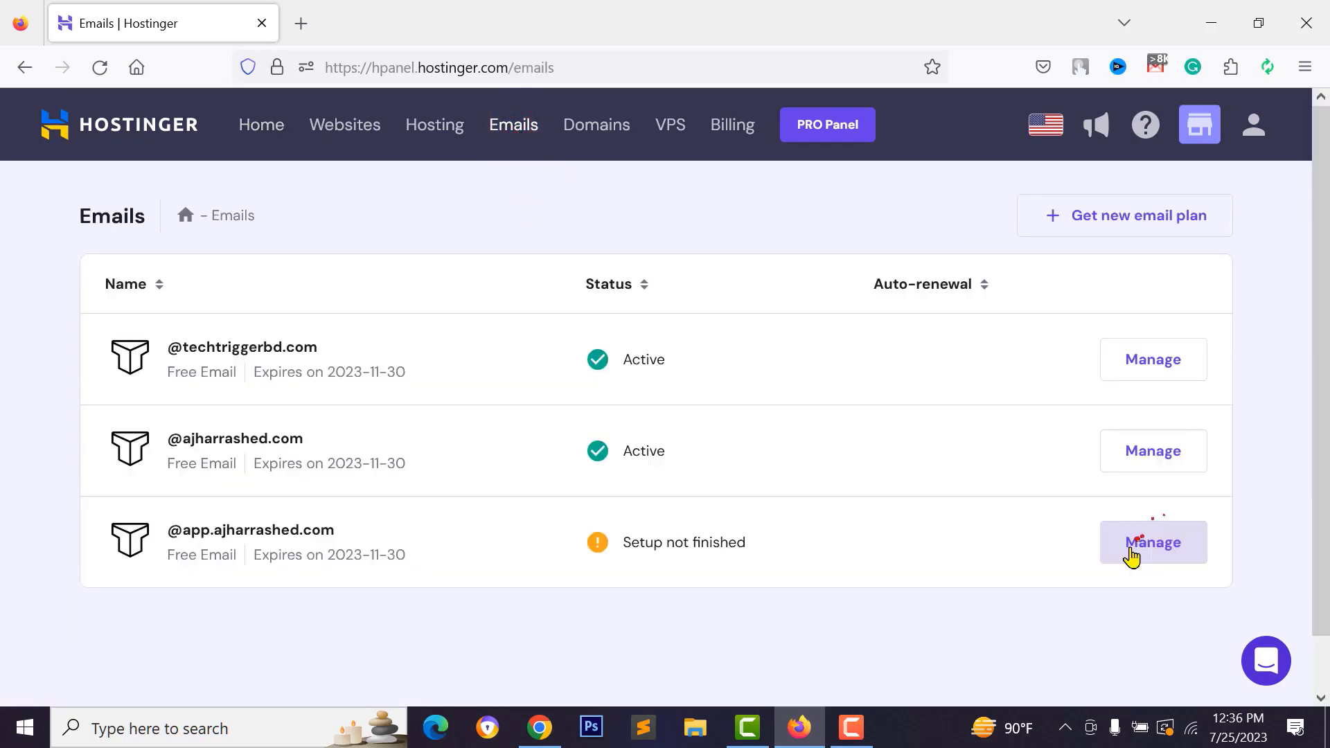
left_click(1130, 548)
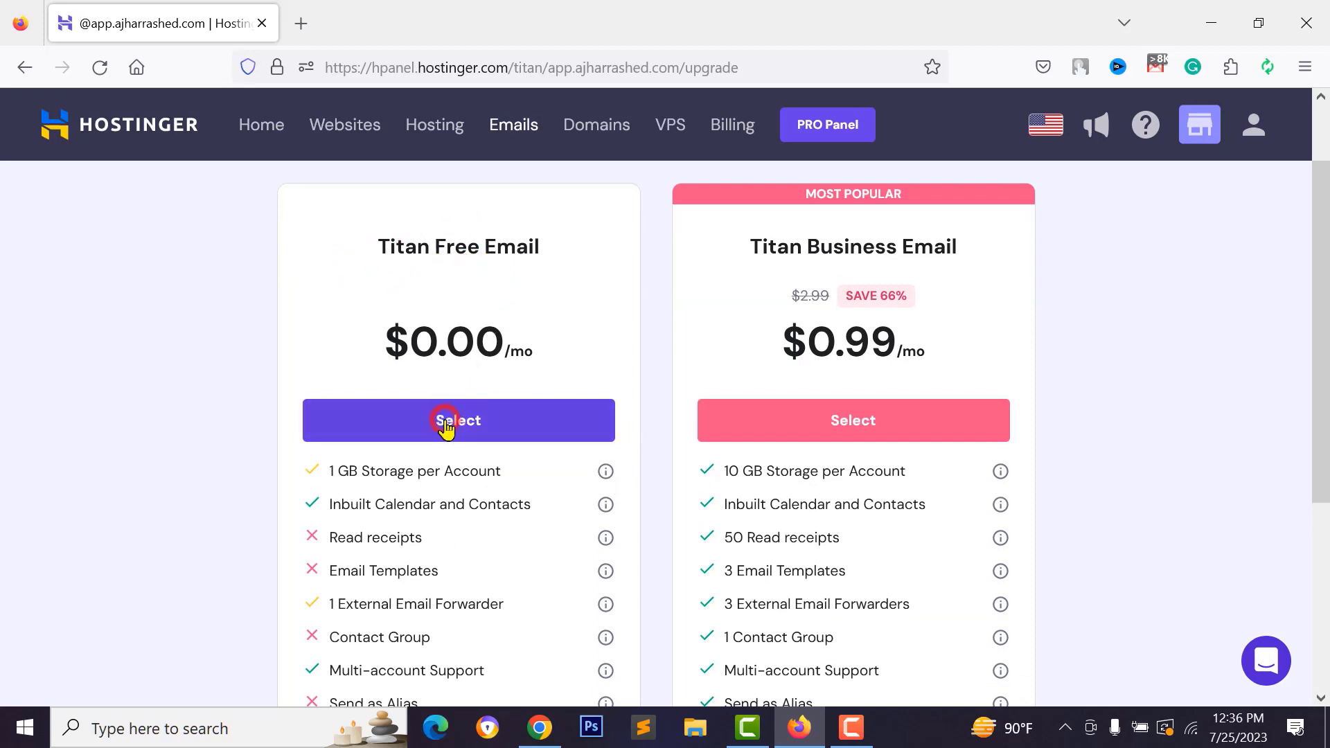
left_click(468, 428)
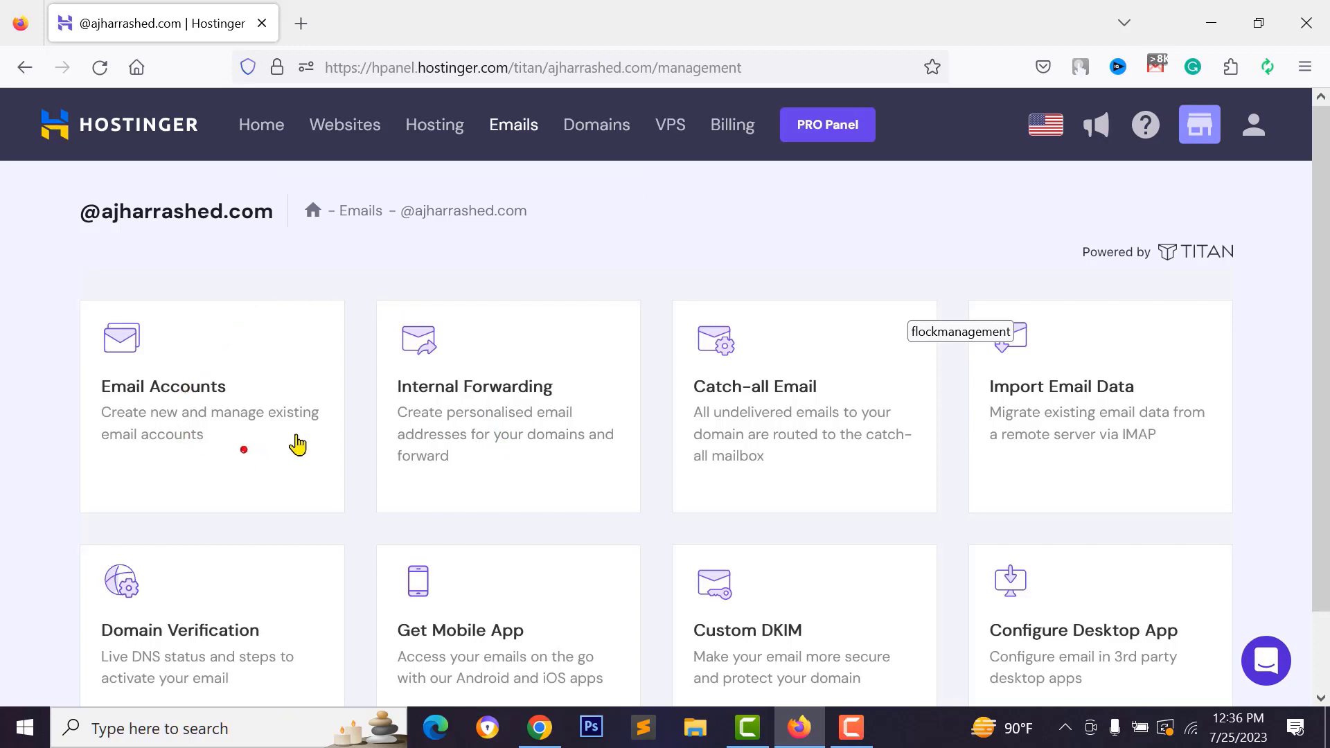
left_click(159, 382)
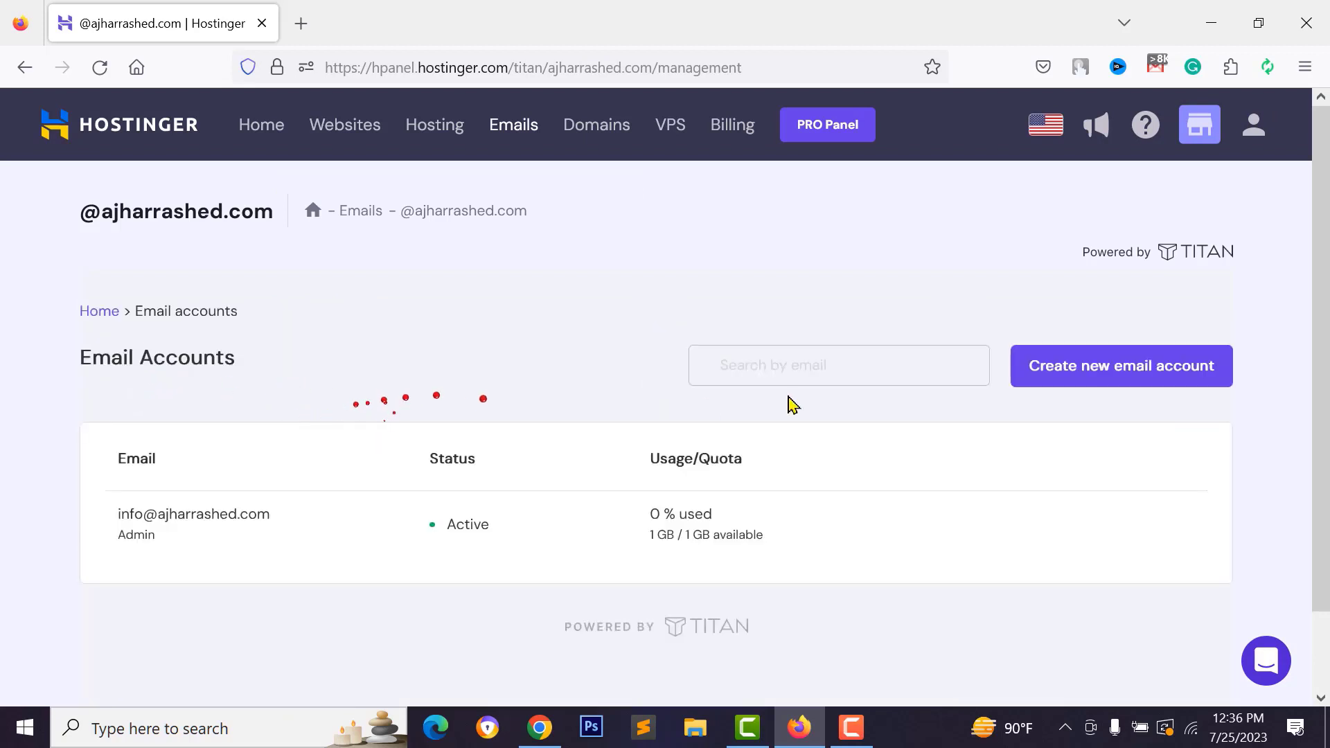
Open Hostinger's form for creating a new email account and examine its email, password and recovery address fields
left_click(1079, 371)
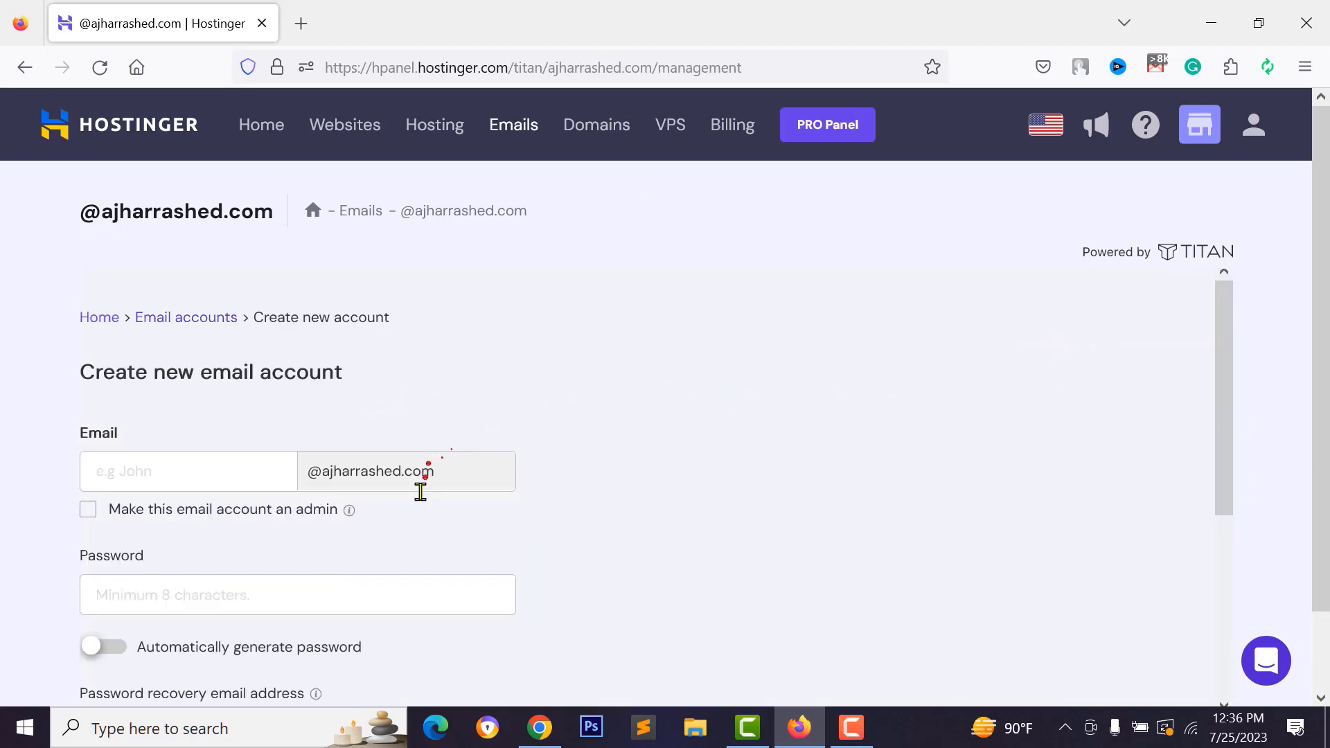
scroll(420, 492, "down", 1)
scroll(178, 415, "down", 3)
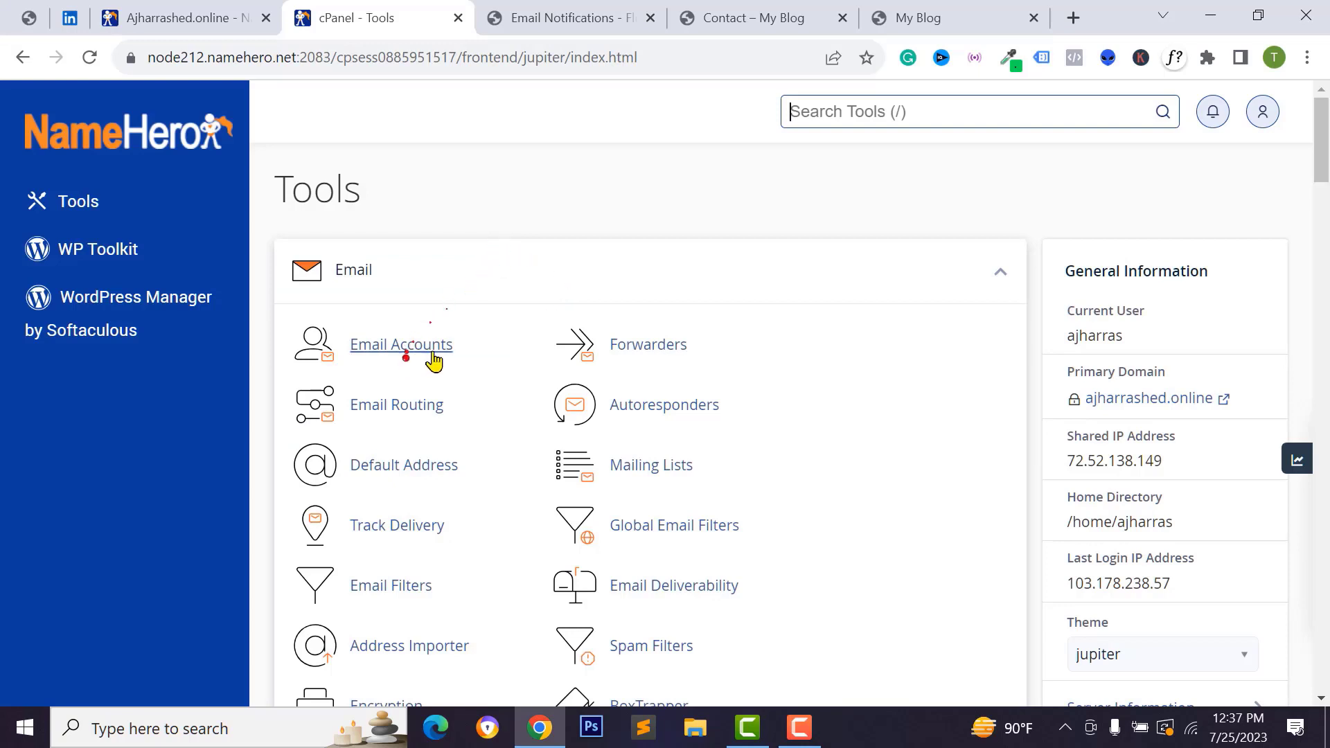
In cPanel's email accounts, start creating a new account on the ajharrashed.online domain with the username "contact"
left_click(383, 351)
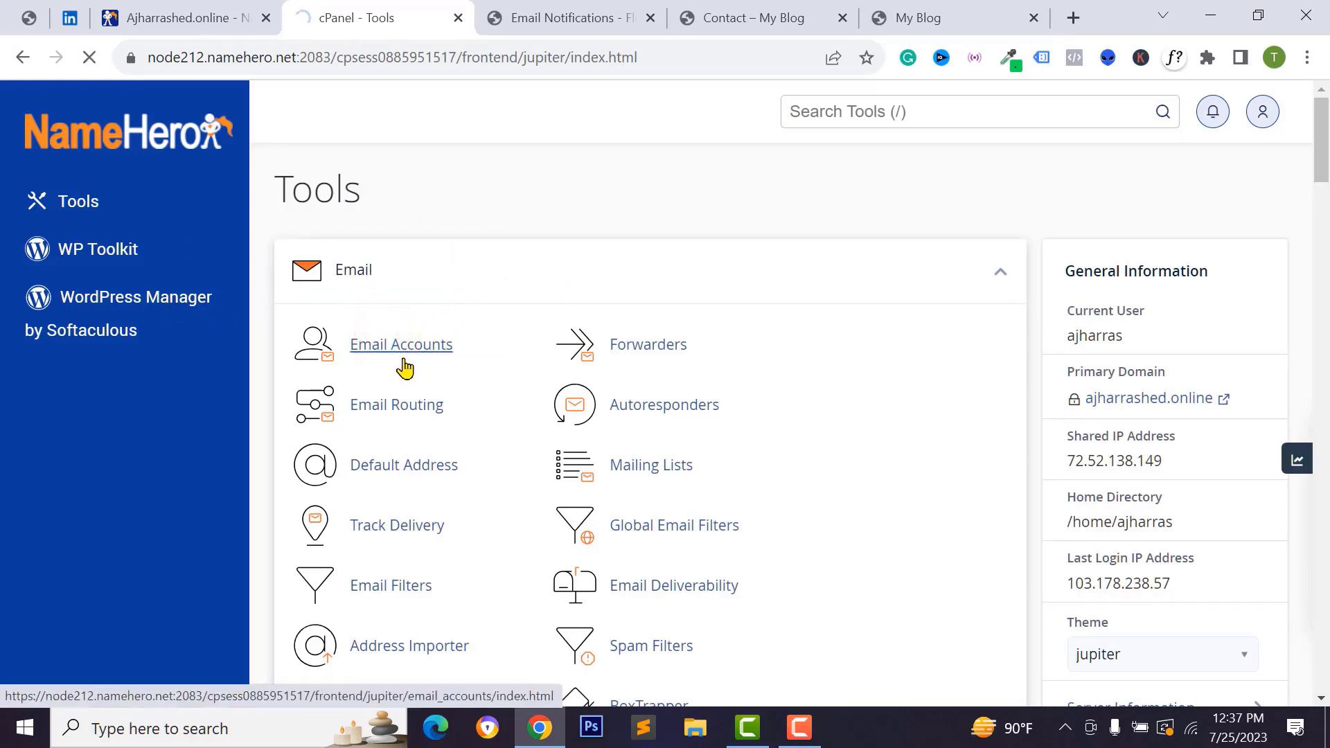
left_click(1196, 493)
scroll(454, 372, "down", 2)
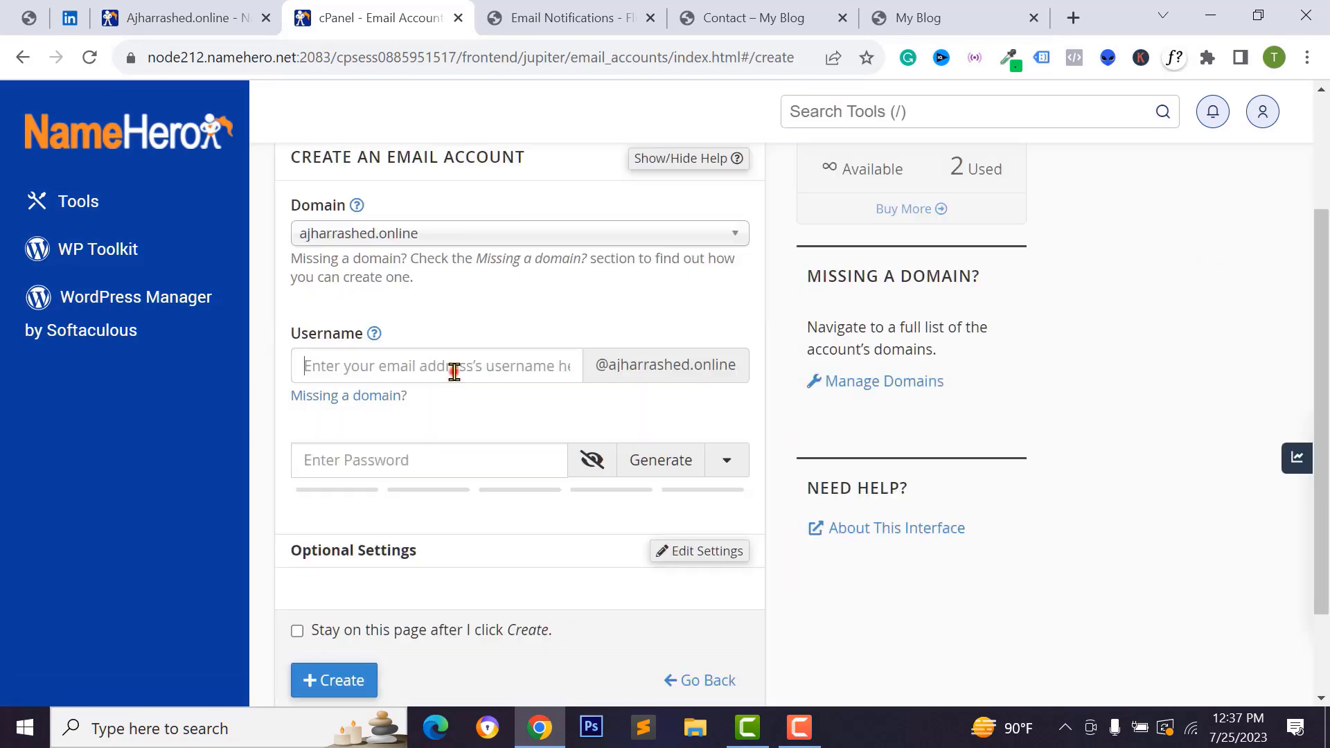
left_click(454, 372)
type("a")
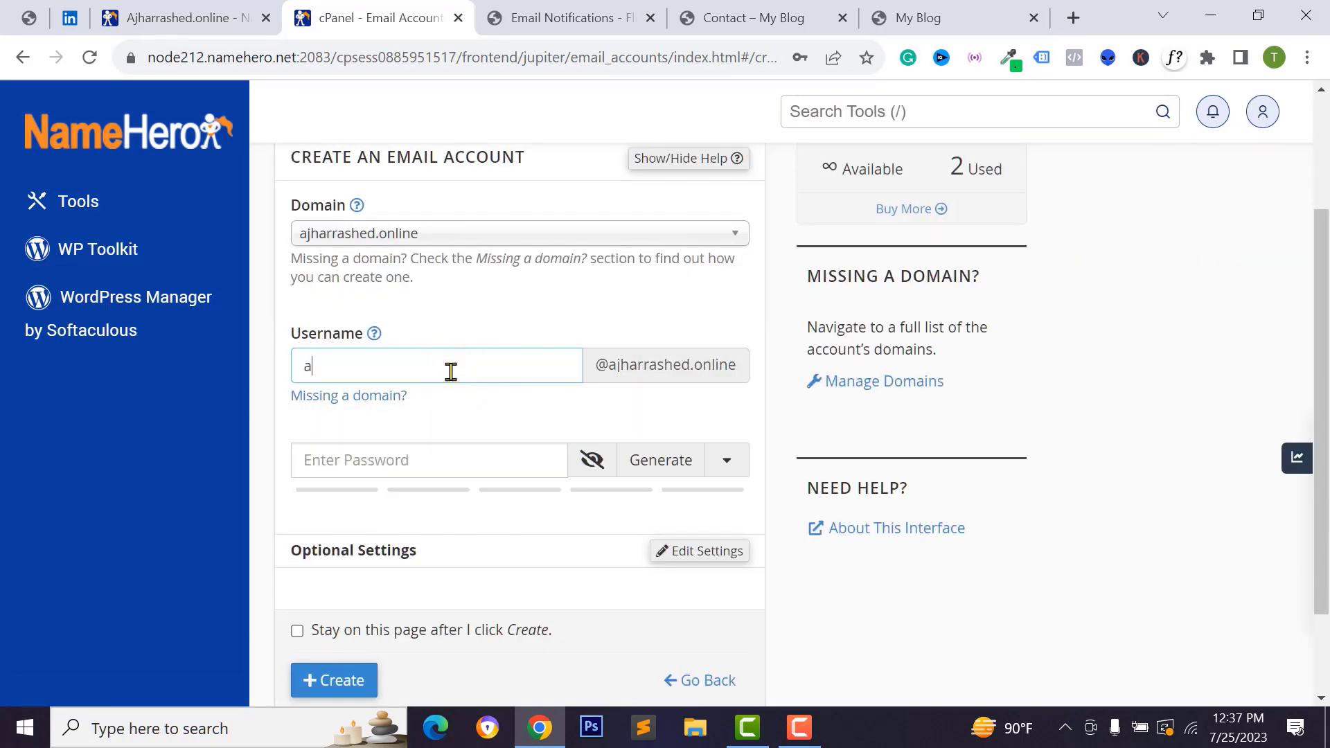
type("d")
key("BackSpace")
key("BackSpace")
type("c")
scroll(573, 339, "up", 1)
scroll(365, 303, "down", 2)
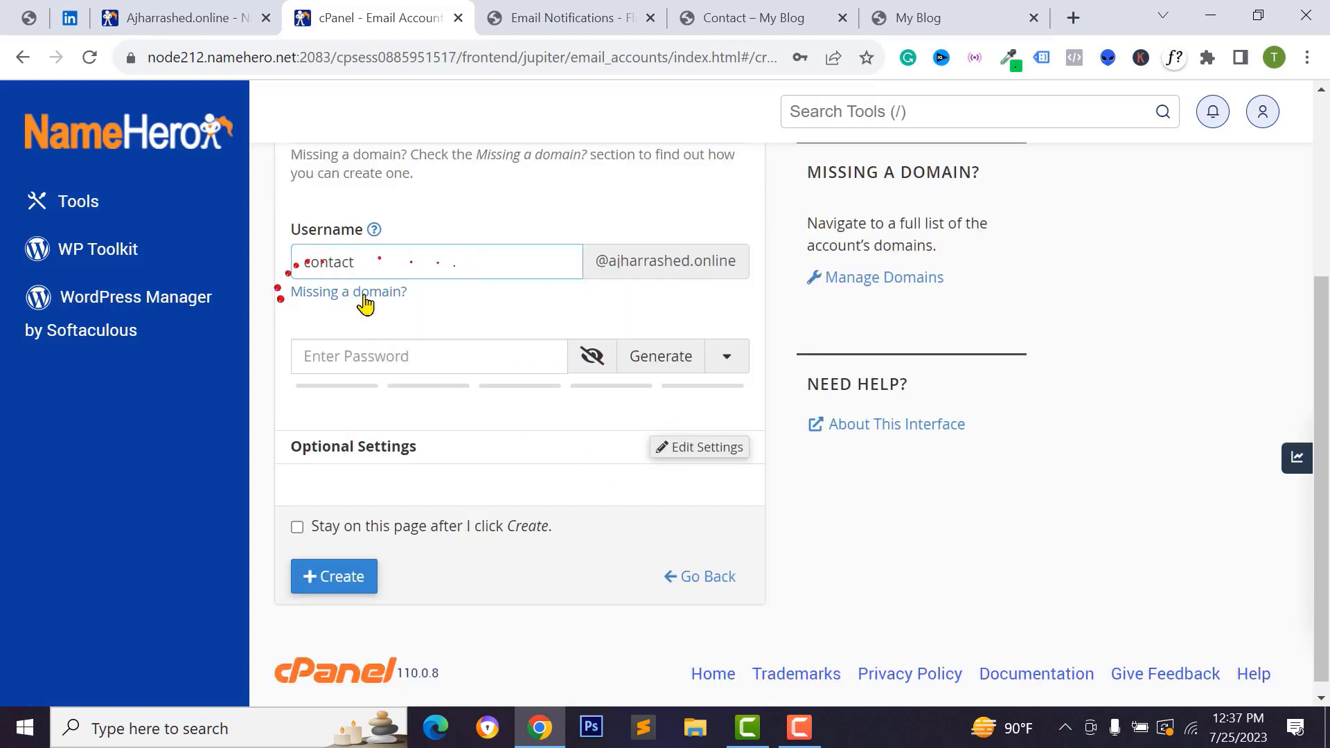
Generate a password for the new email account, copy it, and create the account
left_click(441, 342)
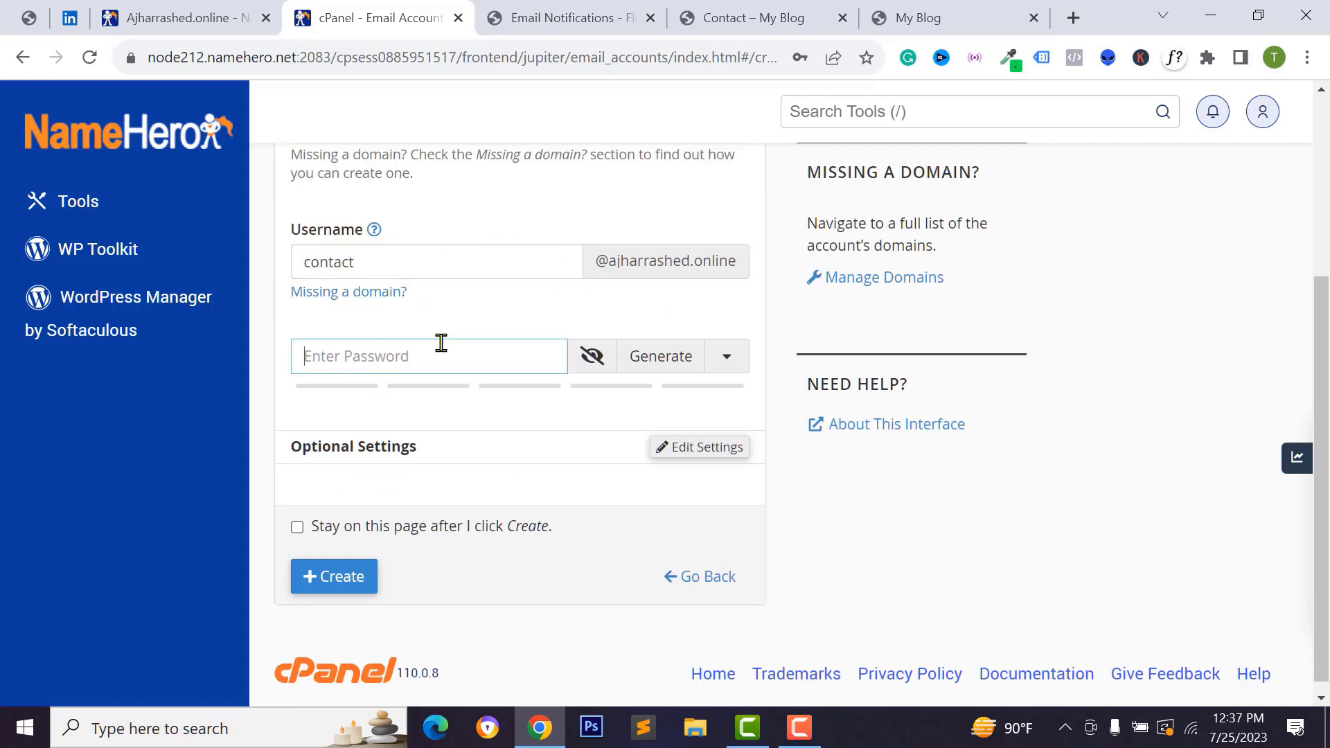
left_click(652, 356)
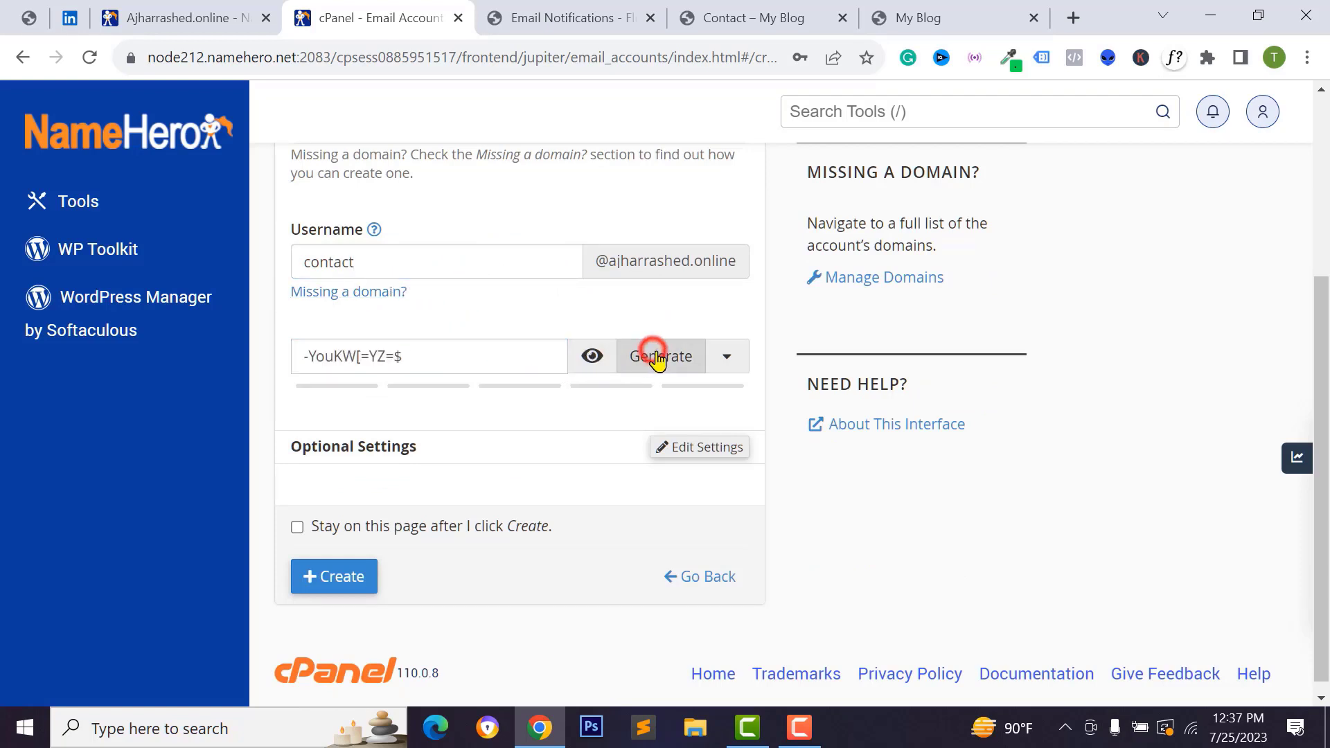
left_click(685, 360)
right_click(348, 356)
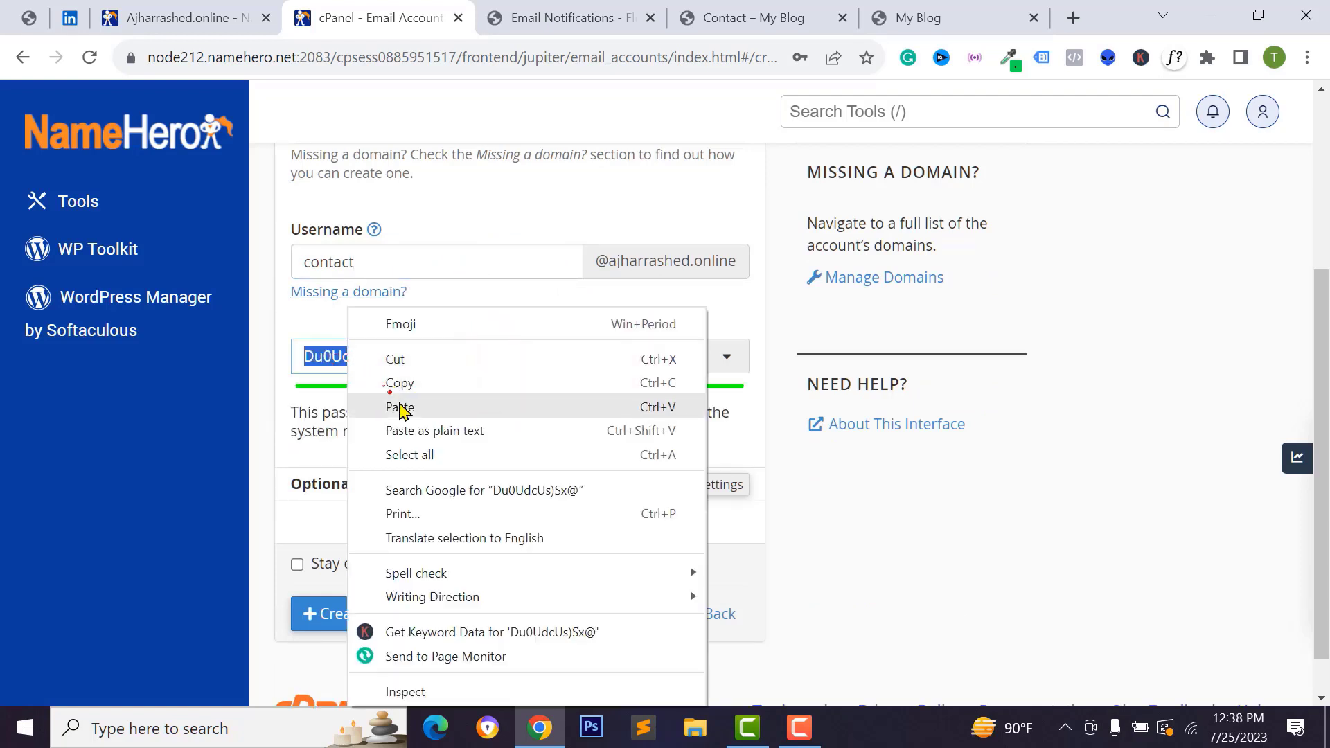
left_click(408, 384)
left_click(326, 618)
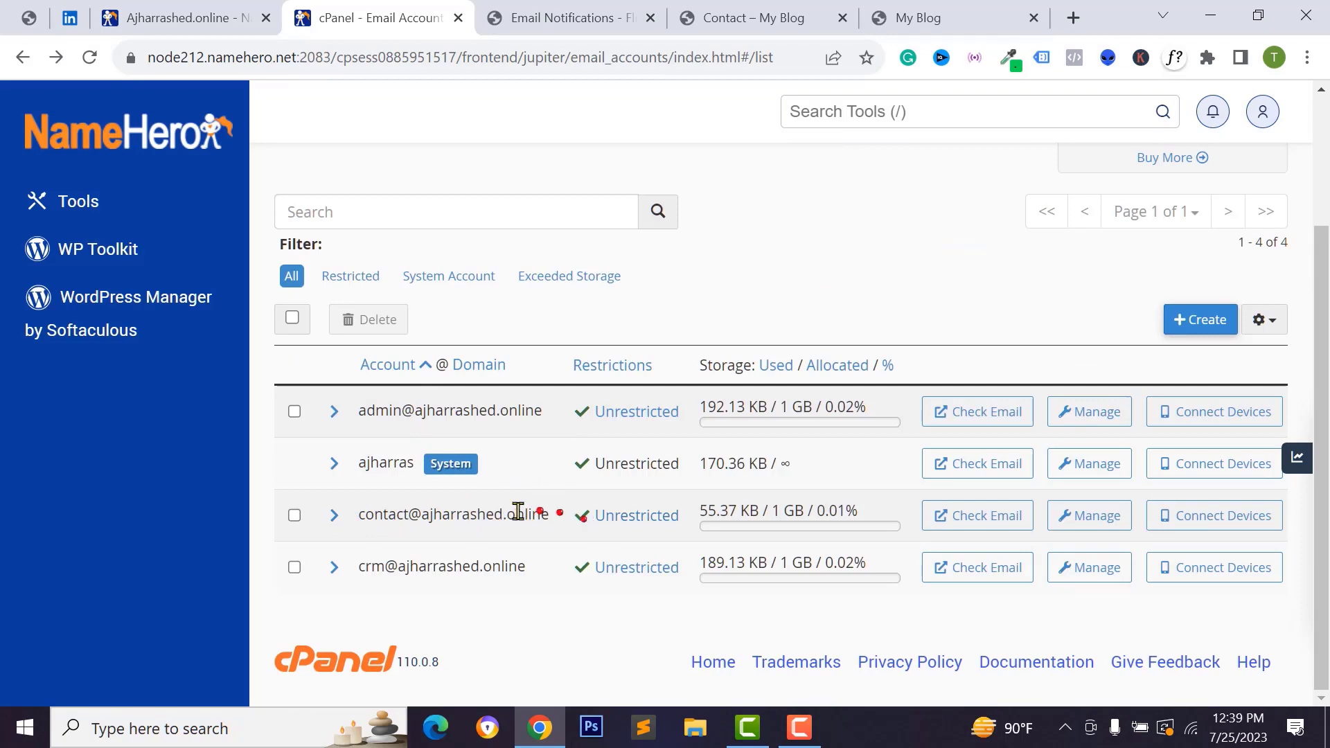
Copy the contact mailbox's address from cPanel, set it as the Contact Form notification's Send to Email, and save the notification
left_click_drag(371, 516, 550, 526)
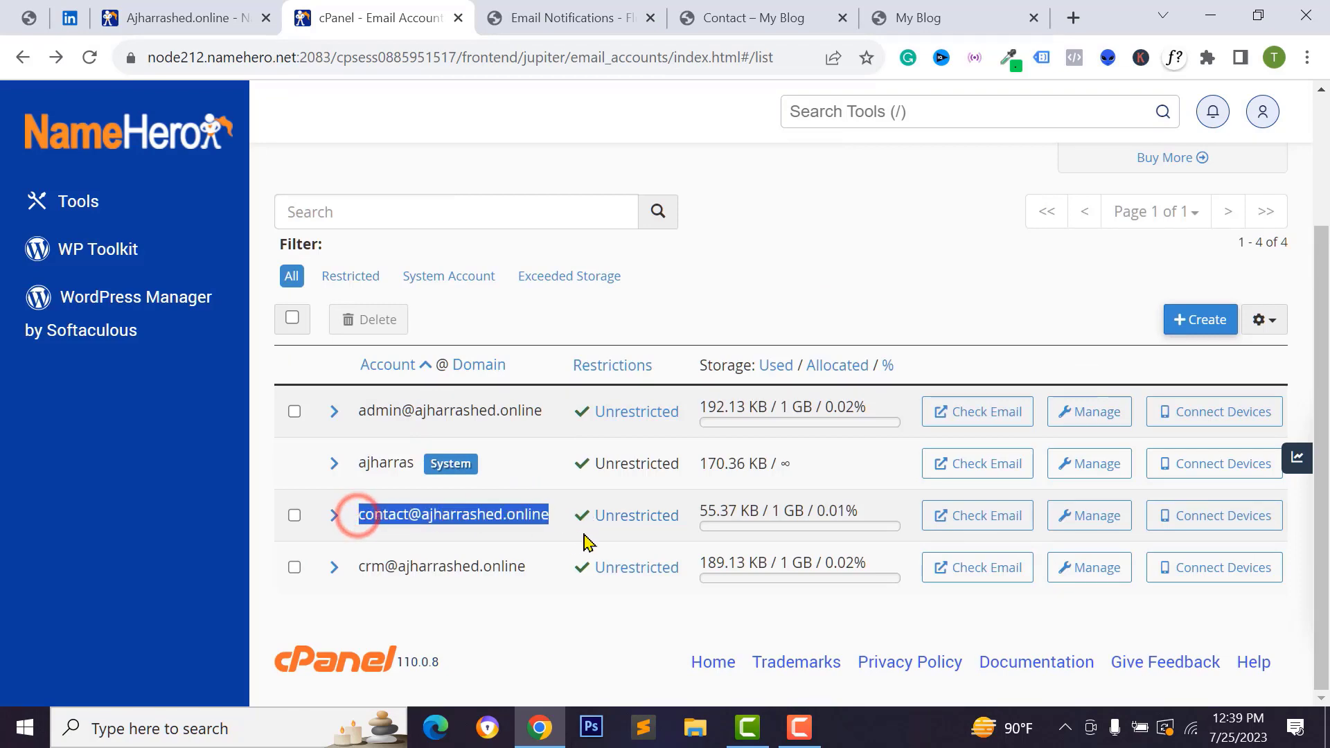
right_click(502, 520)
left_click(577, 319)
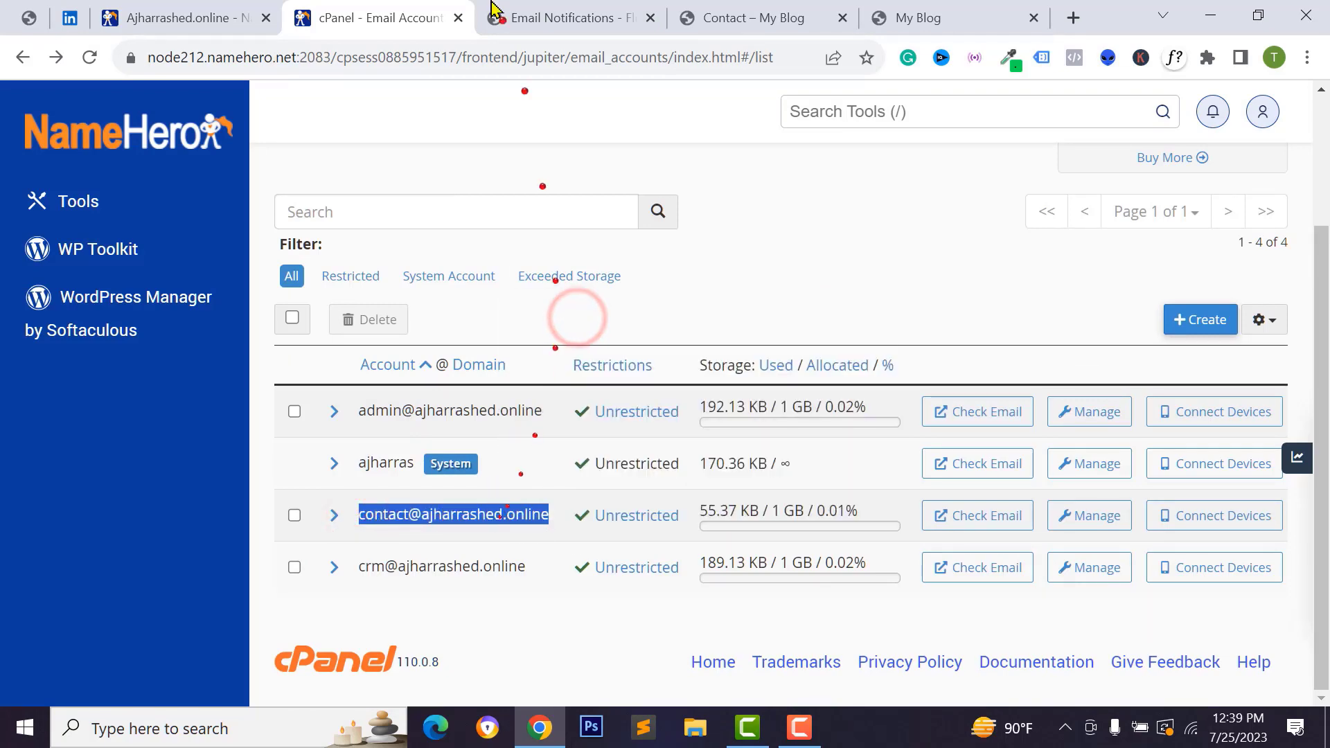
left_click(561, 15)
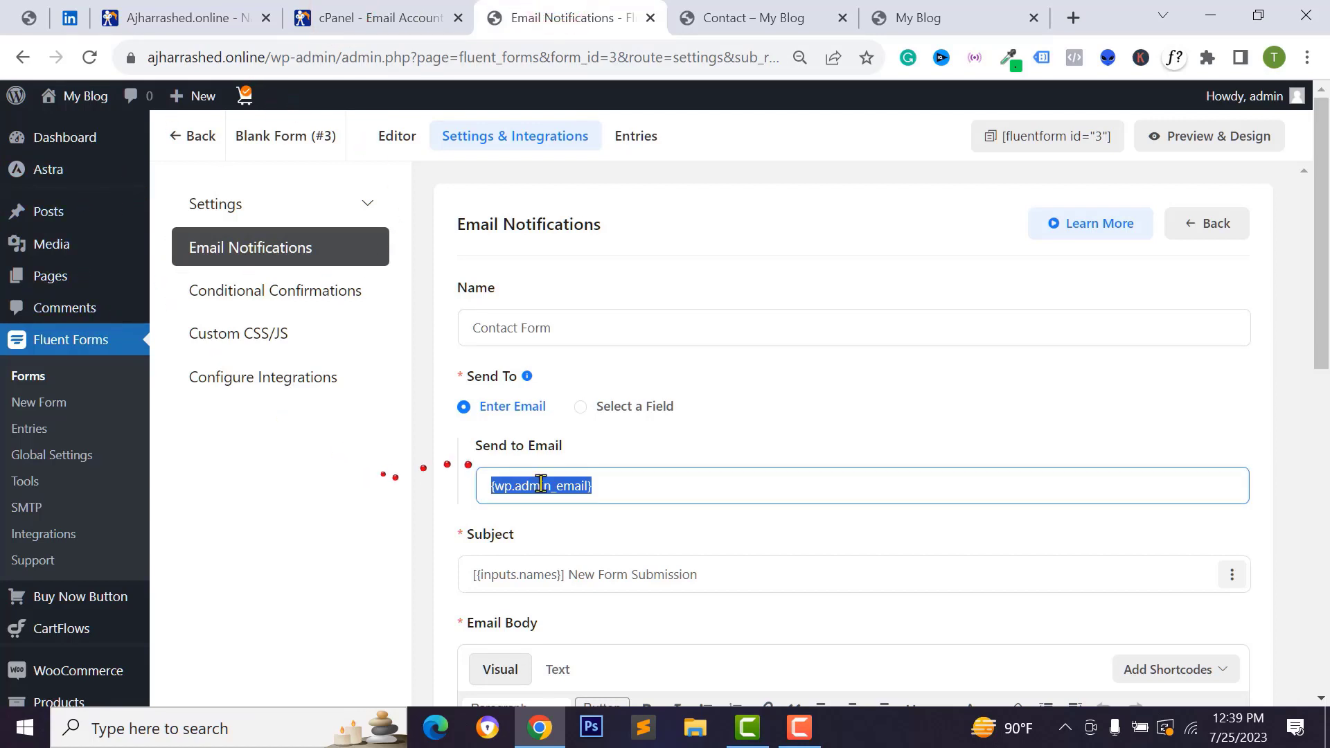
right_click(512, 492)
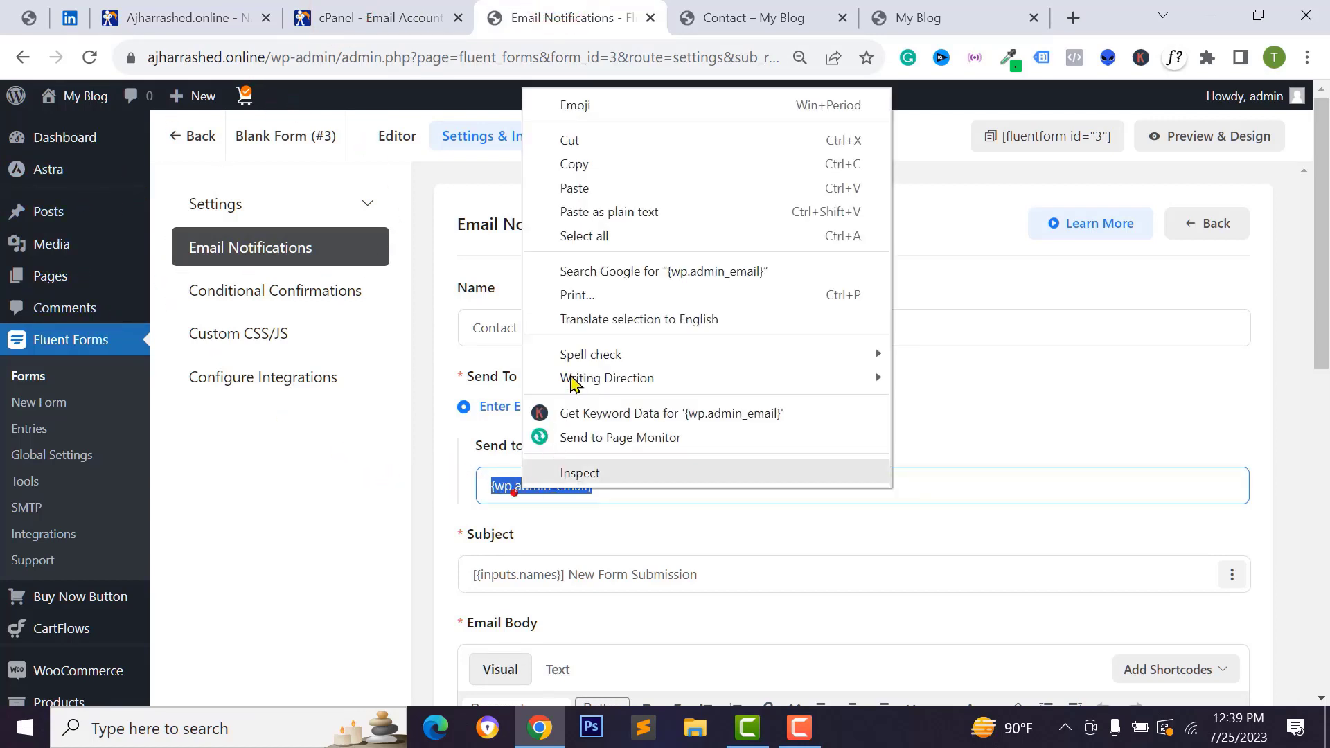
left_click(584, 188)
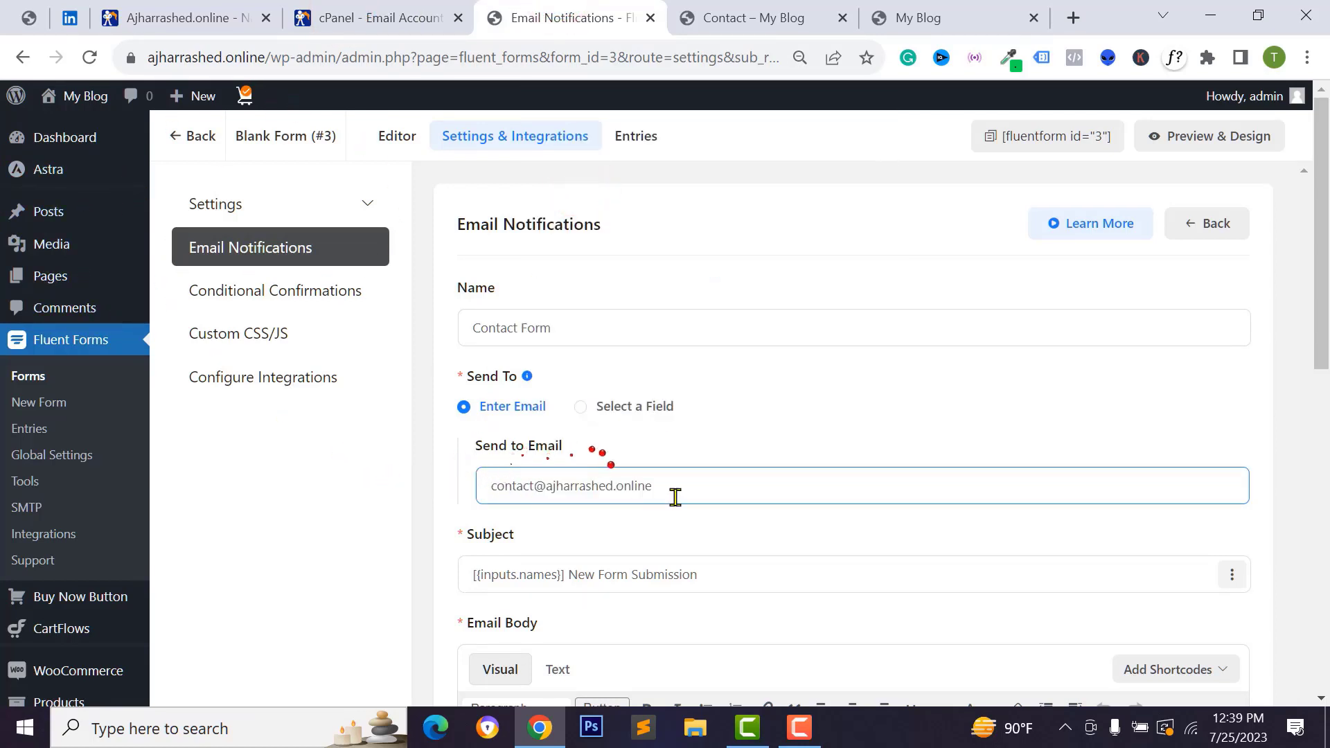
scroll(716, 498, "down", 1)
scroll(579, 513, "down", 8)
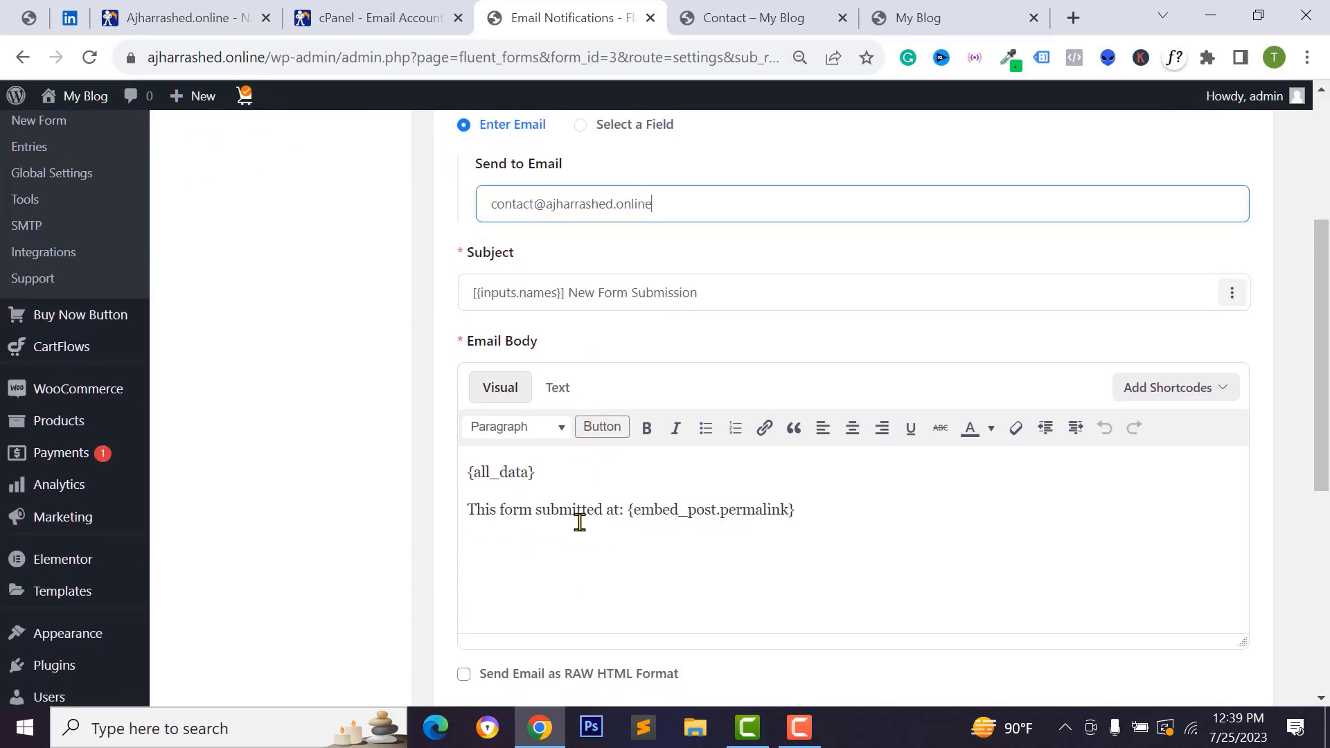
scroll(898, 514, "down", 1)
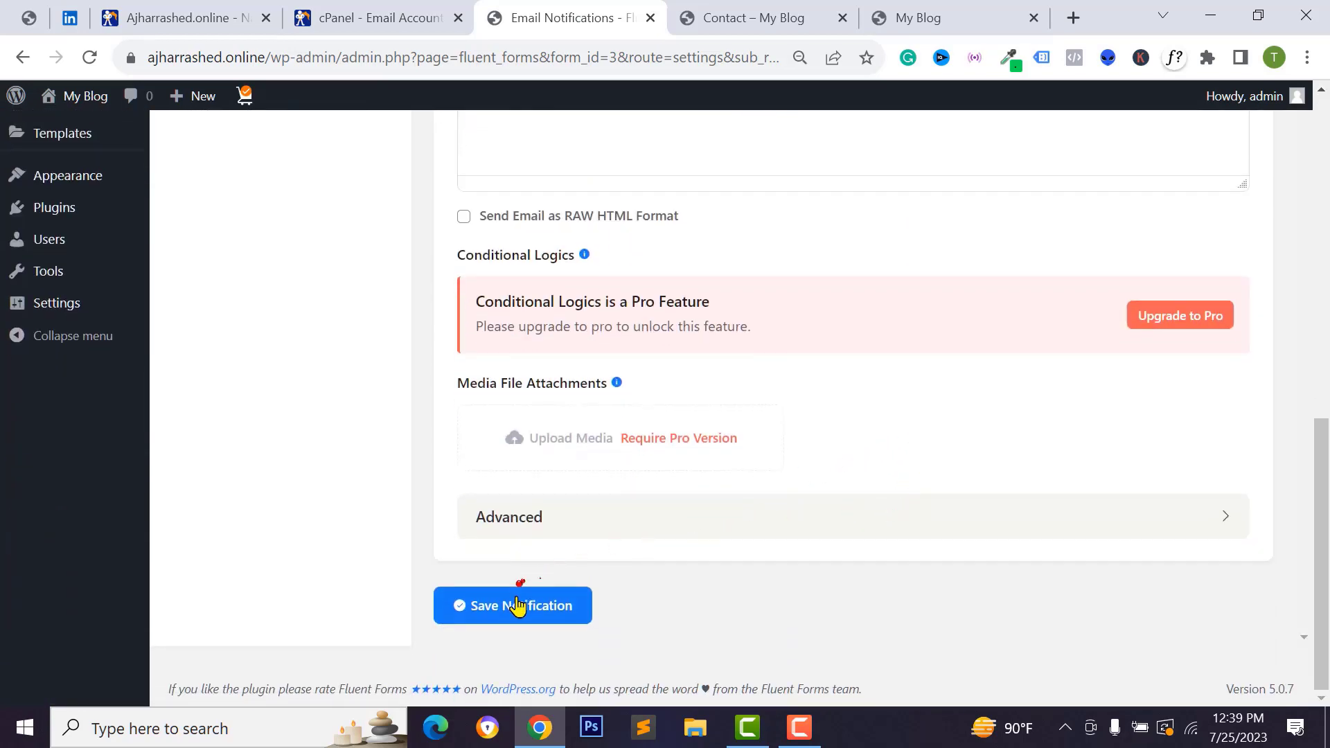
left_click(520, 606)
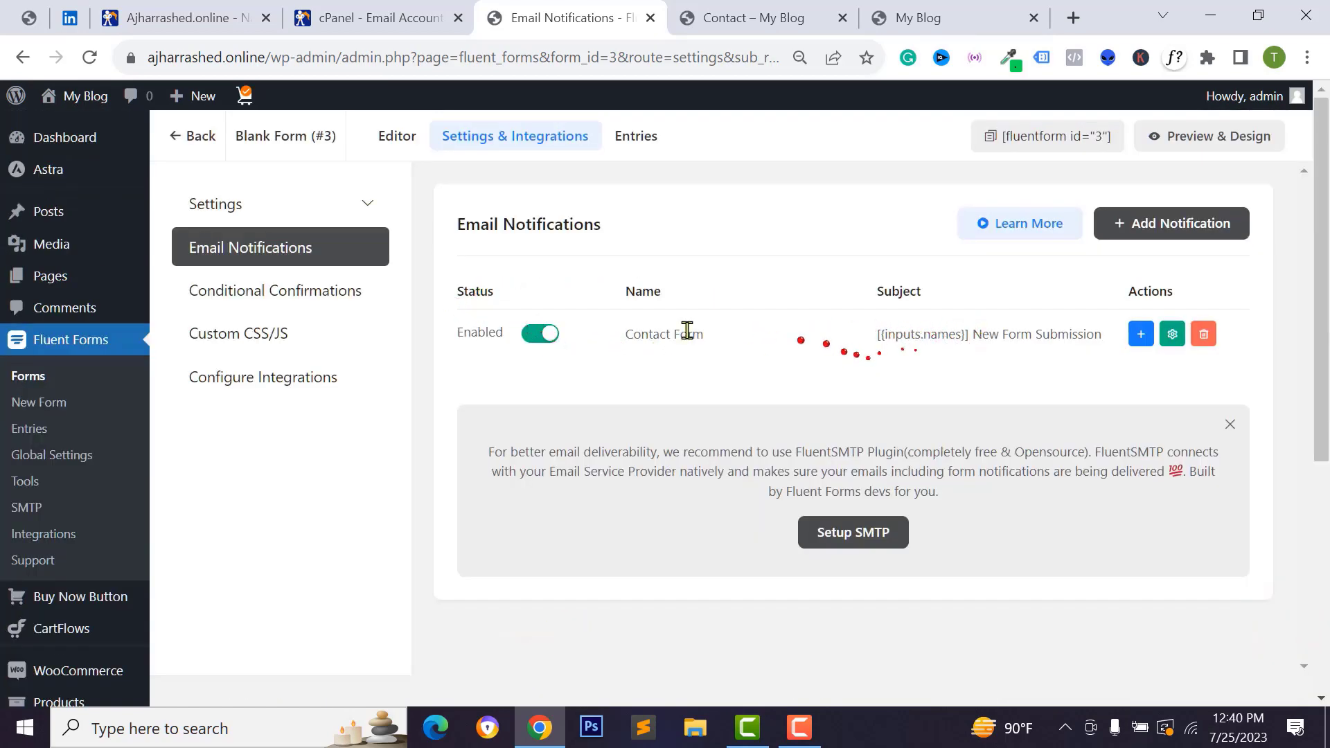
On the site's Contact page, enter a different test email address and the message "test2", and submit the form
left_click(748, 17)
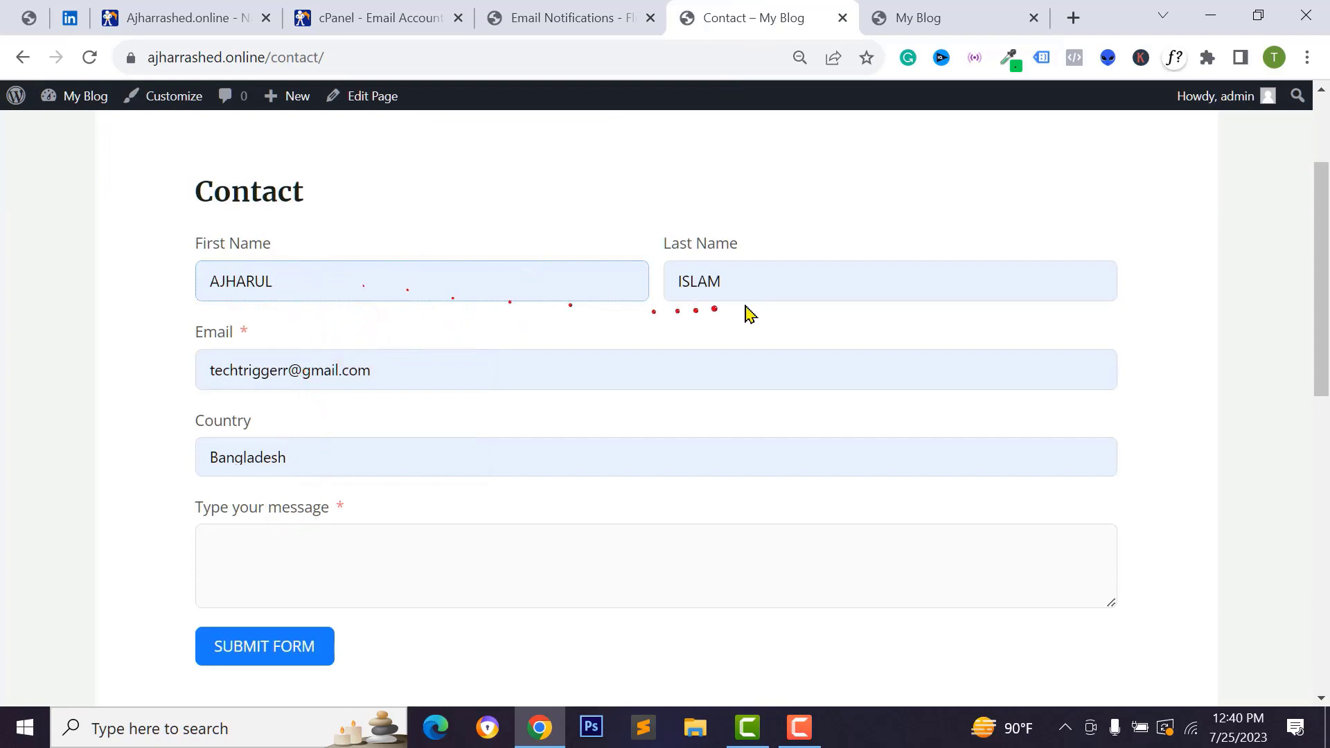
left_click(286, 372)
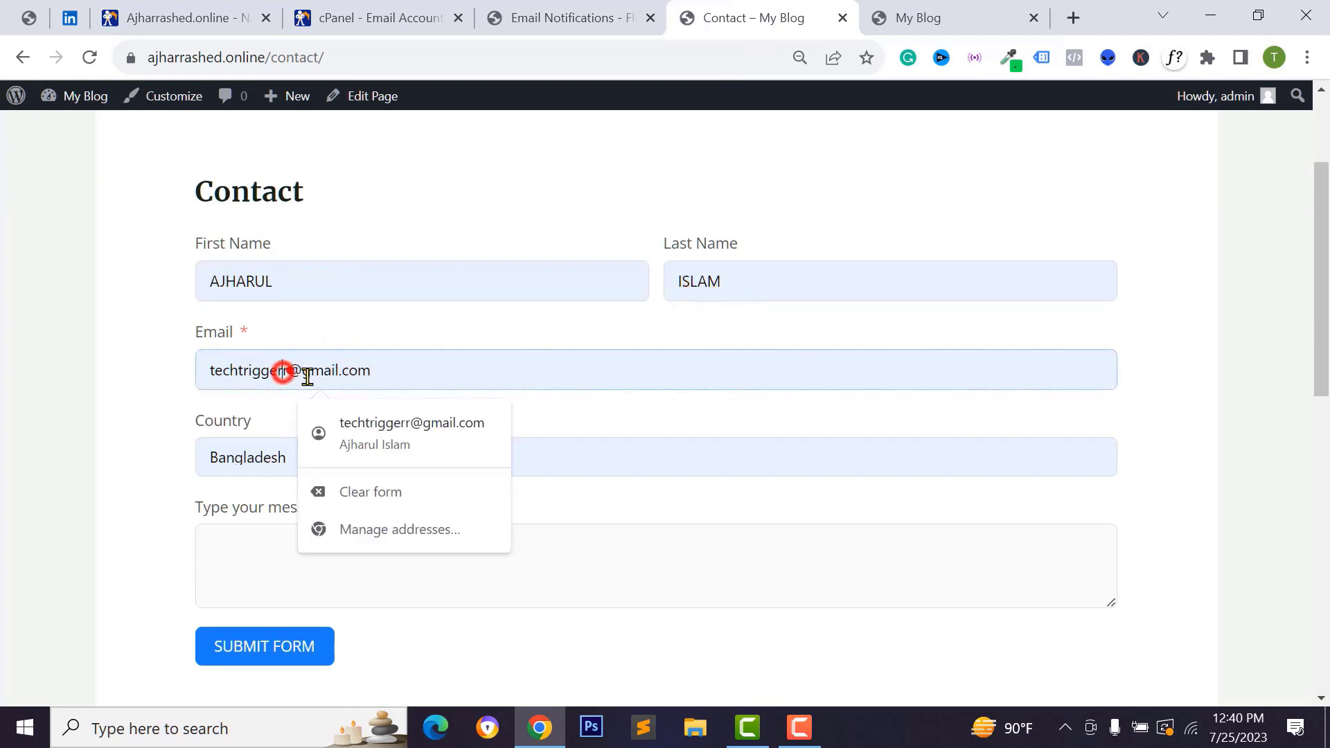
left_click(274, 544)
type("tes")
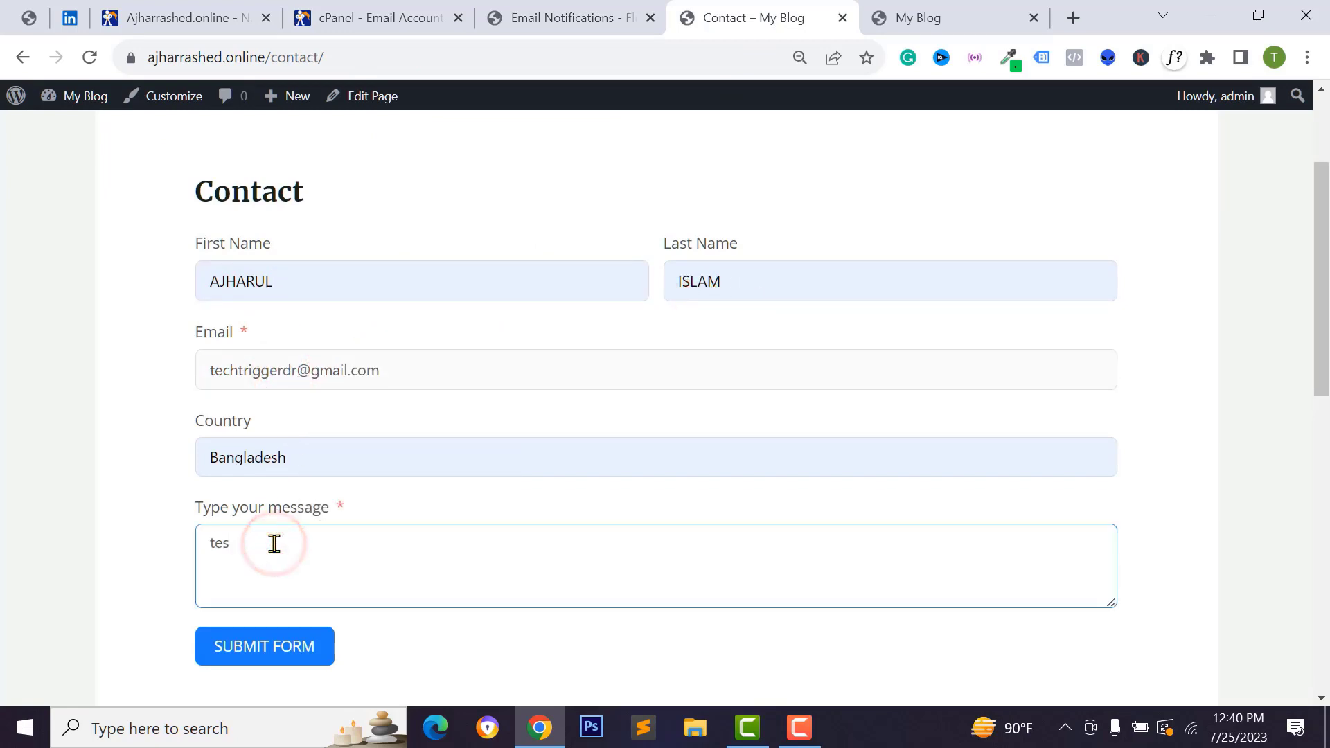
type("t2")
left_click(286, 647)
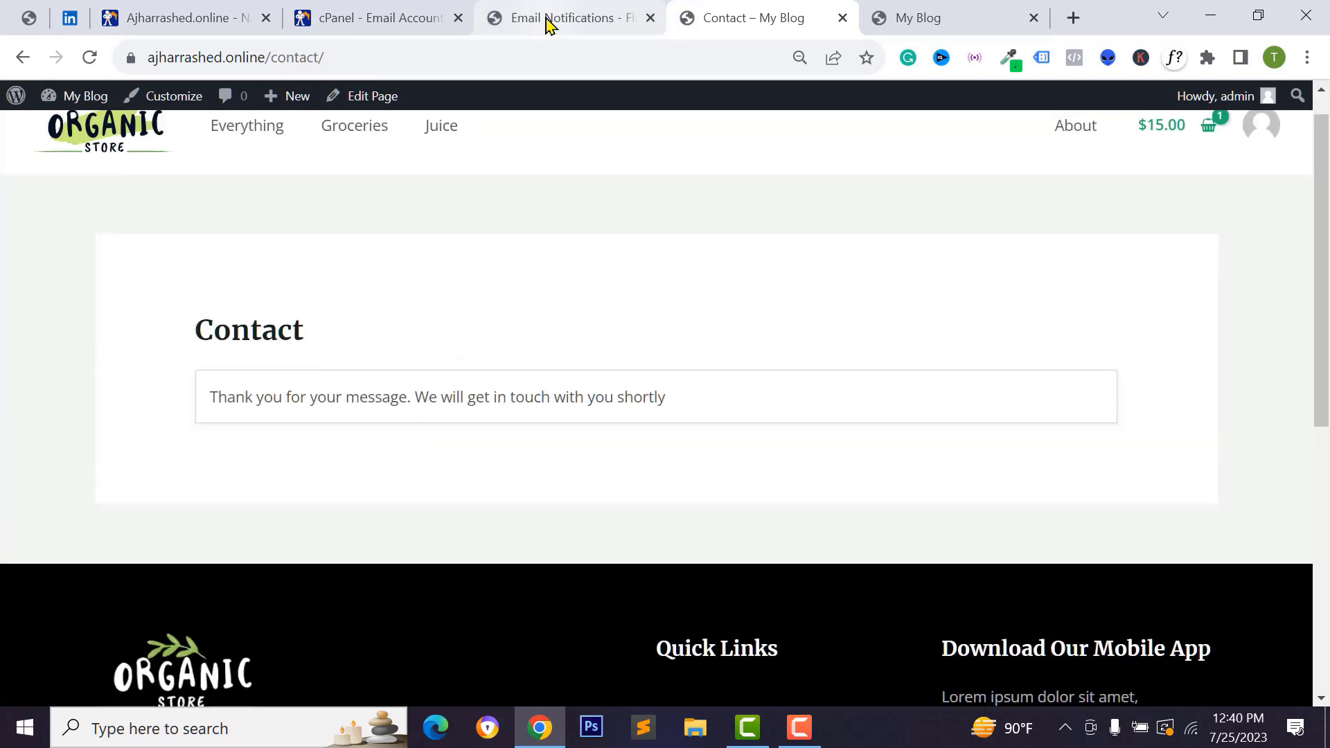
Open the contact mailbox's webmail from cPanel and examine the New Form Submission message from WordPress
left_click(548, 20)
left_click(375, 12)
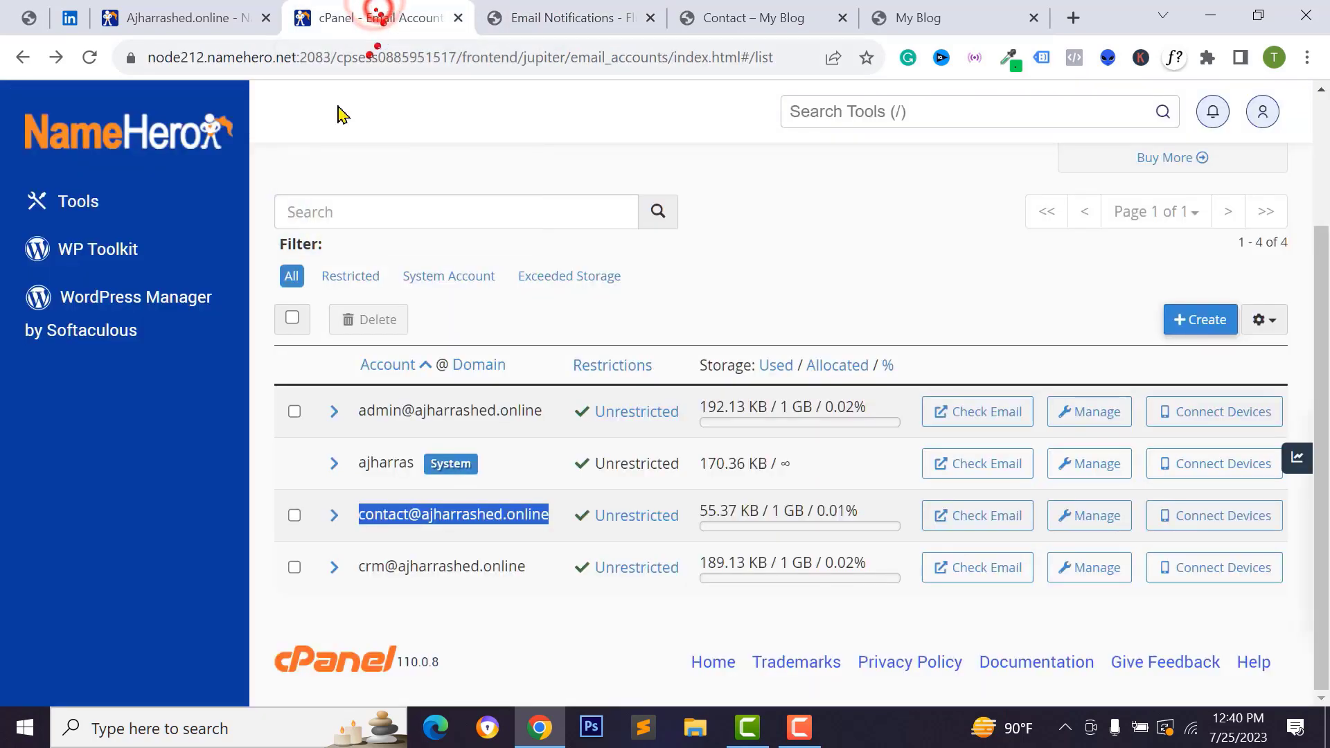
left_click(853, 240)
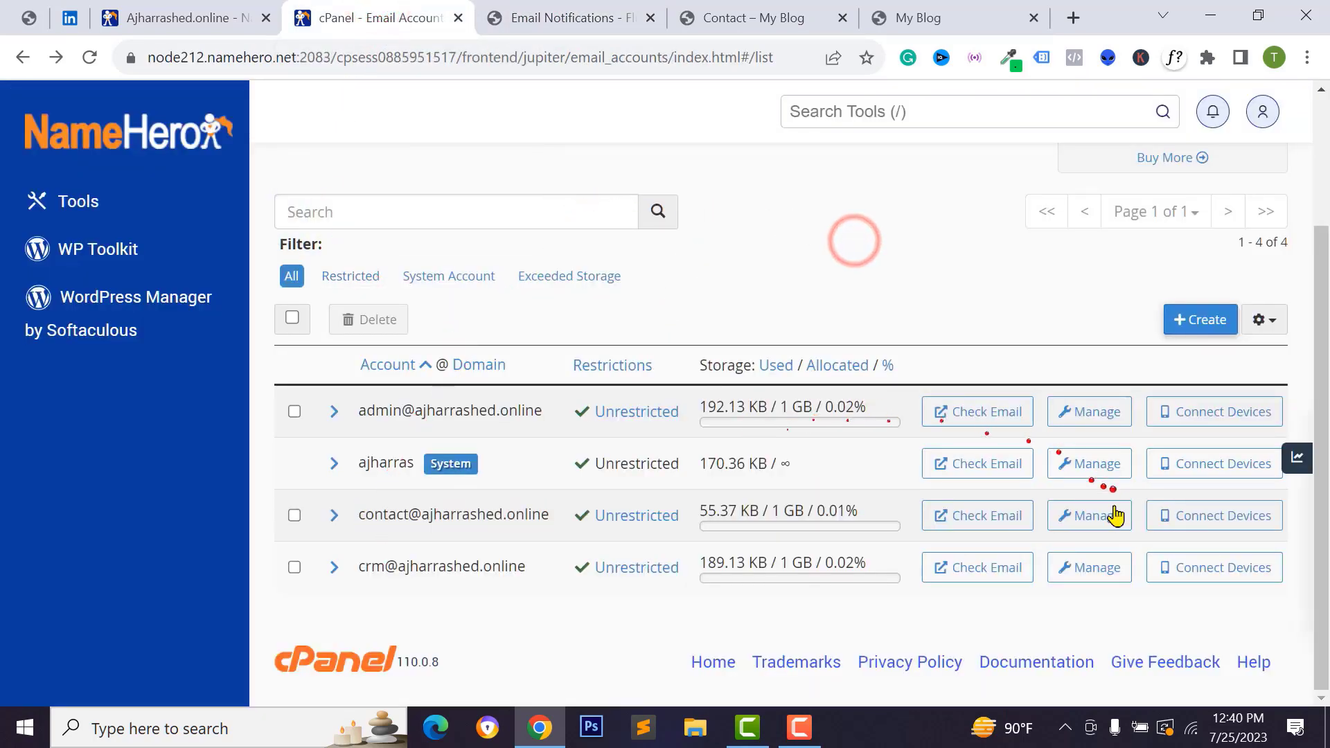
left_click(965, 521)
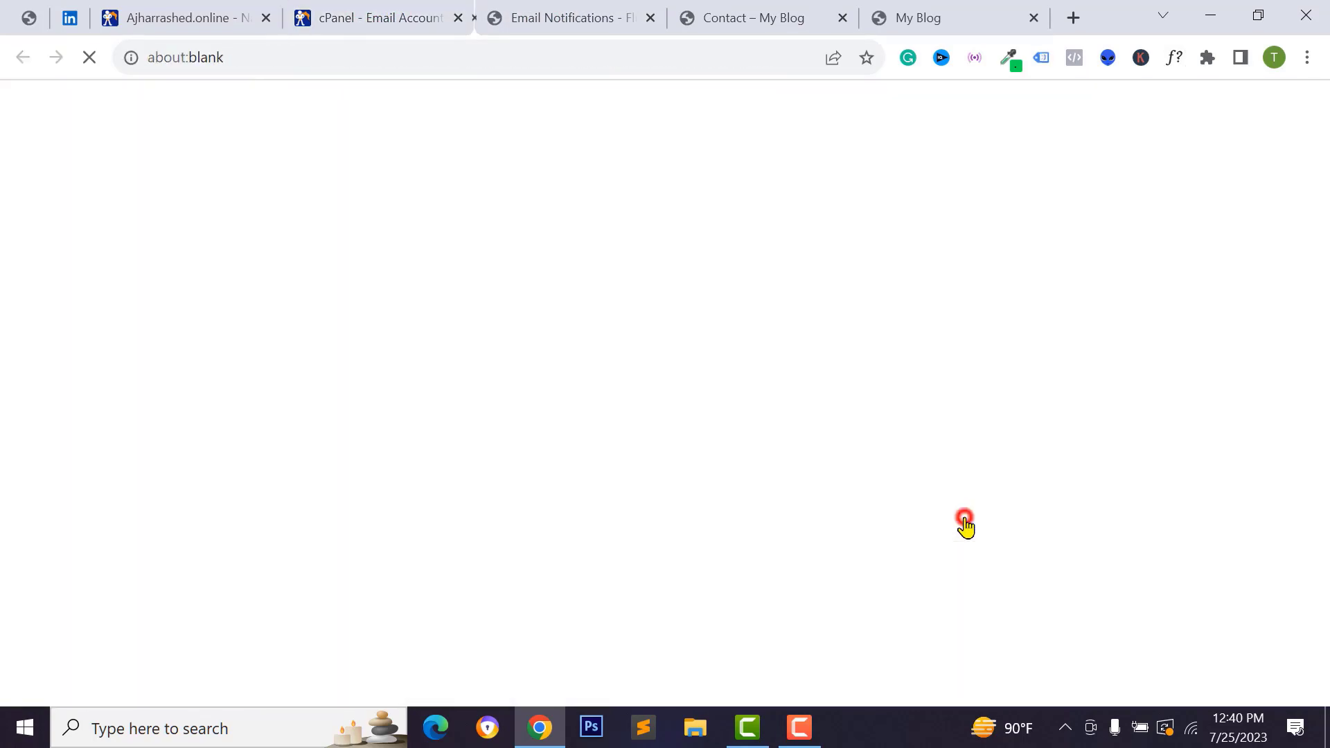
left_click(62, 554)
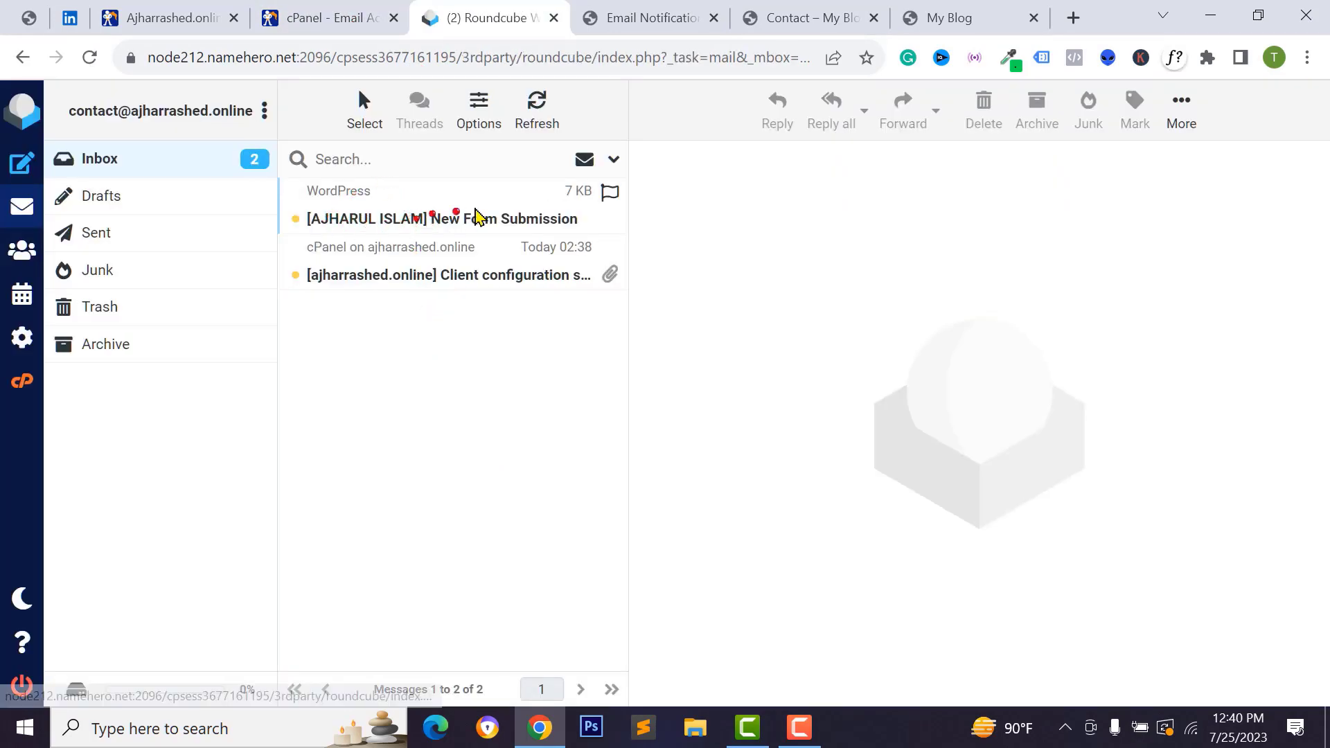
left_click(477, 217)
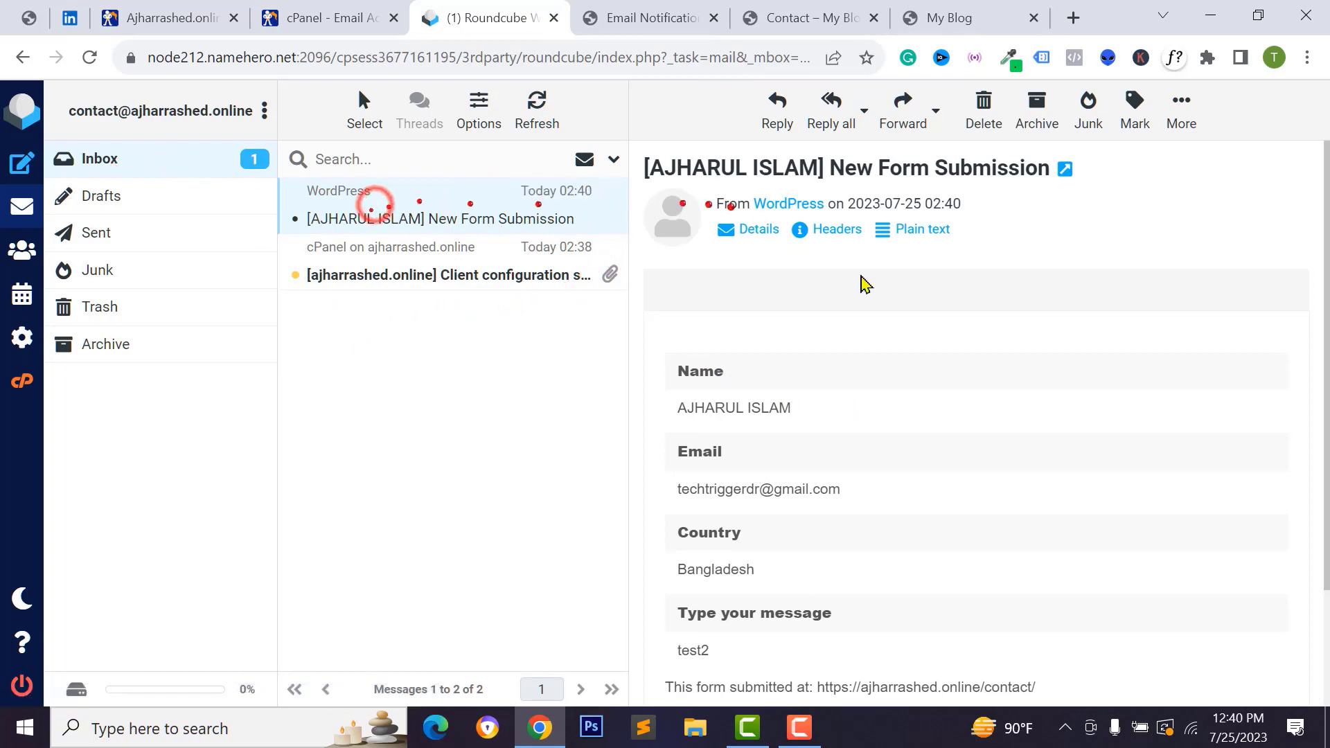
scroll(788, 307, "down", 2)
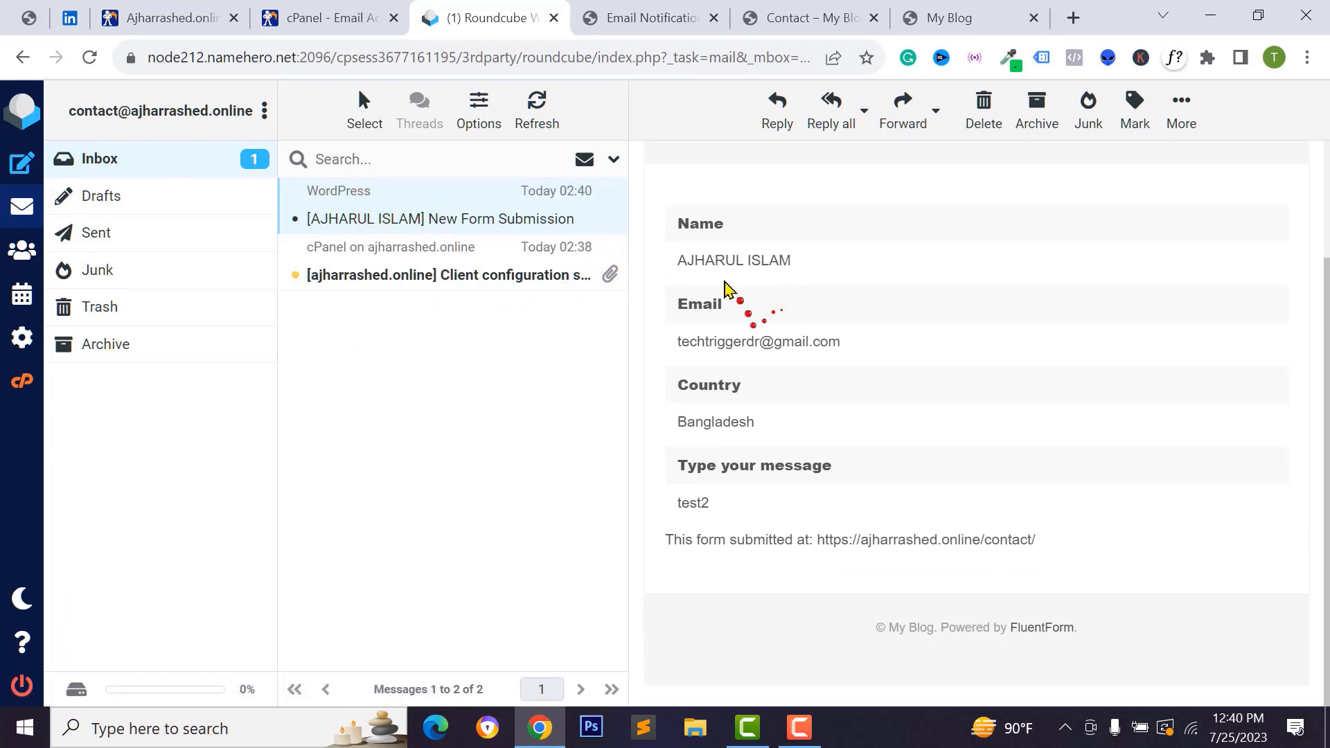
scroll(732, 282, "up", 3)
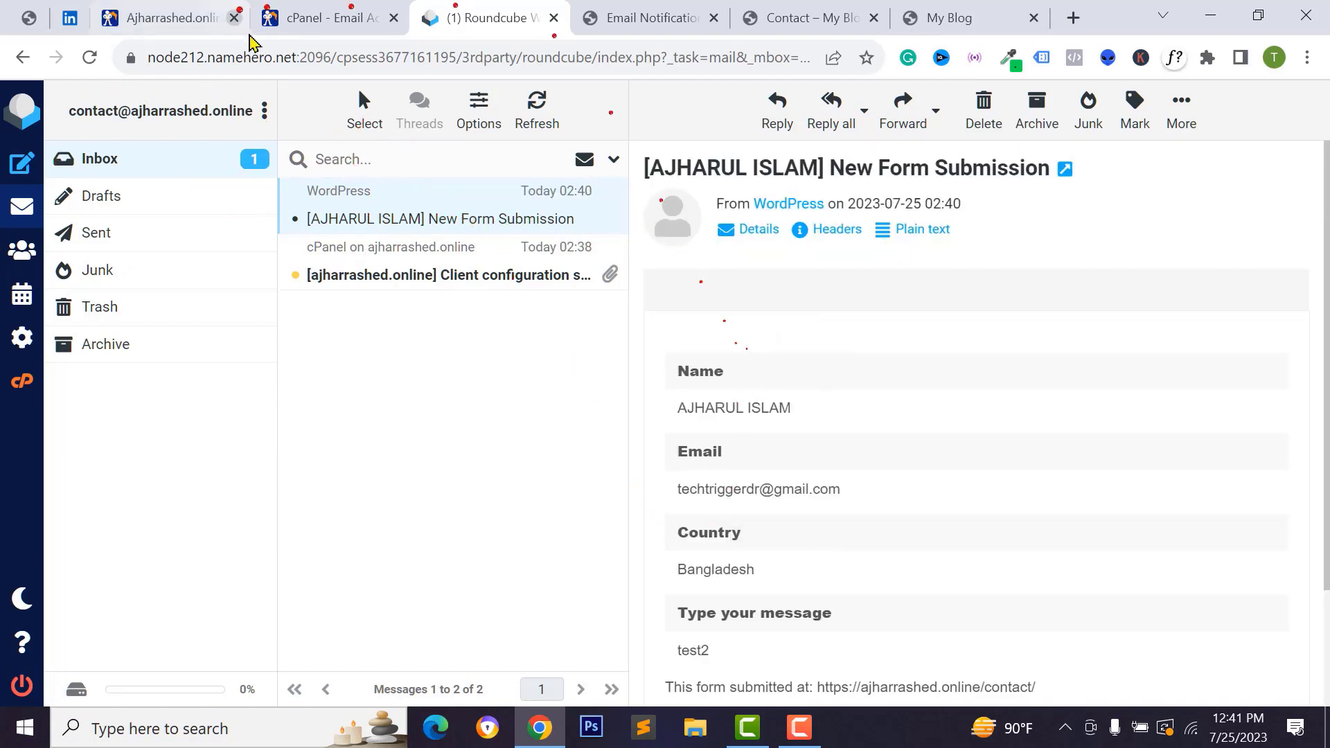
Return to cPanel's main tools page and open the email Forwarders
left_click(326, 15)
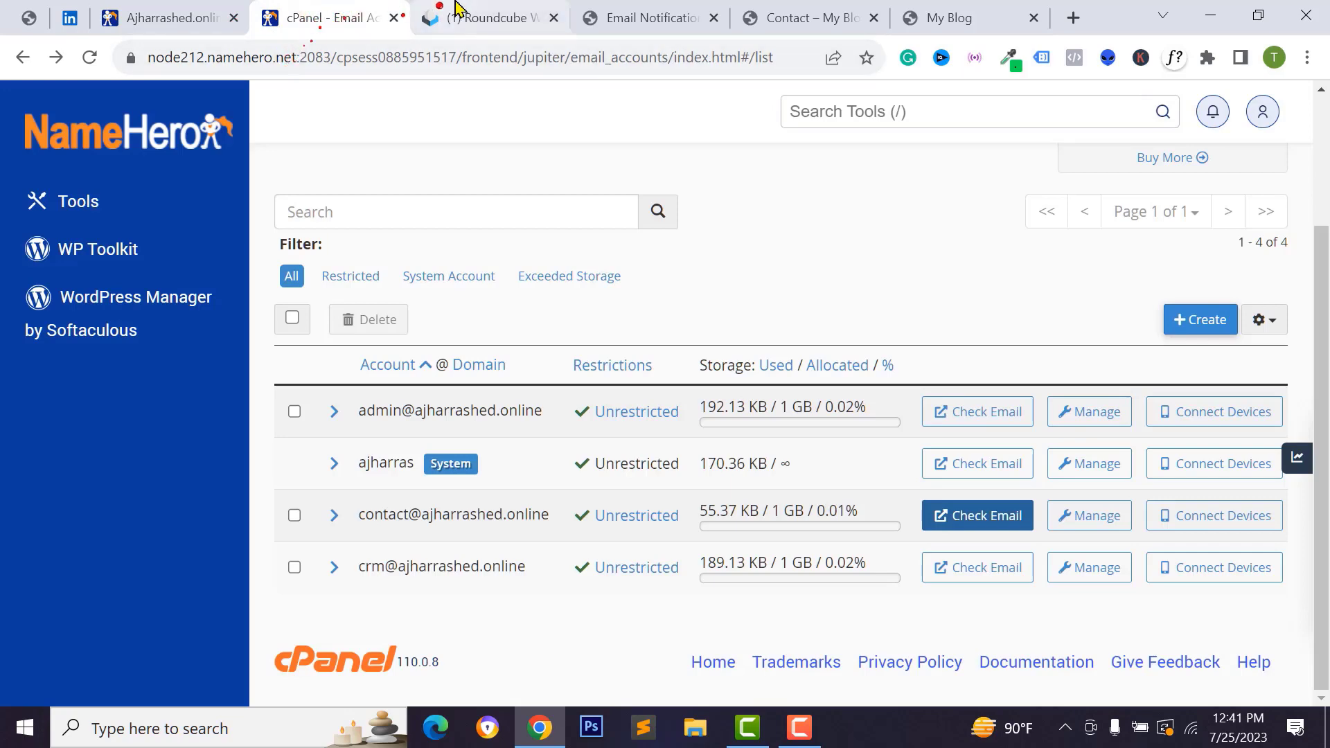
left_click(484, 17)
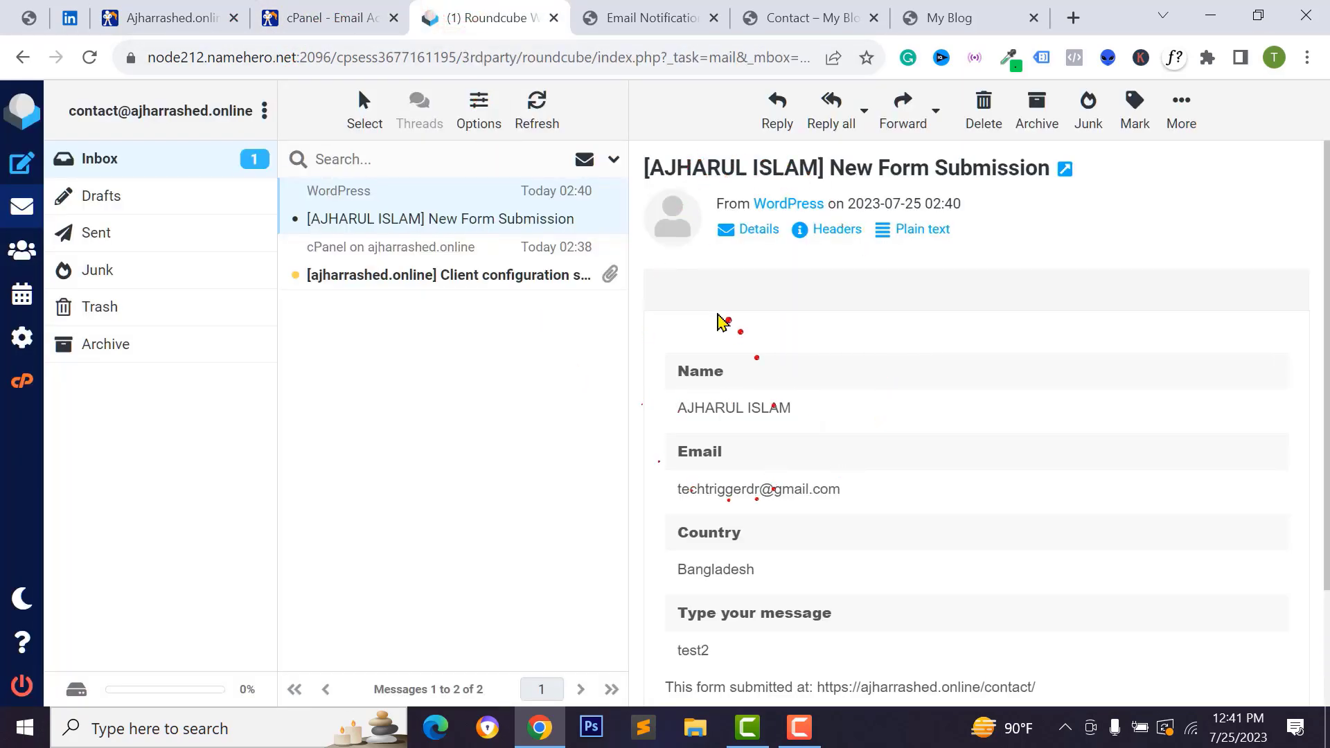
left_click(360, 18)
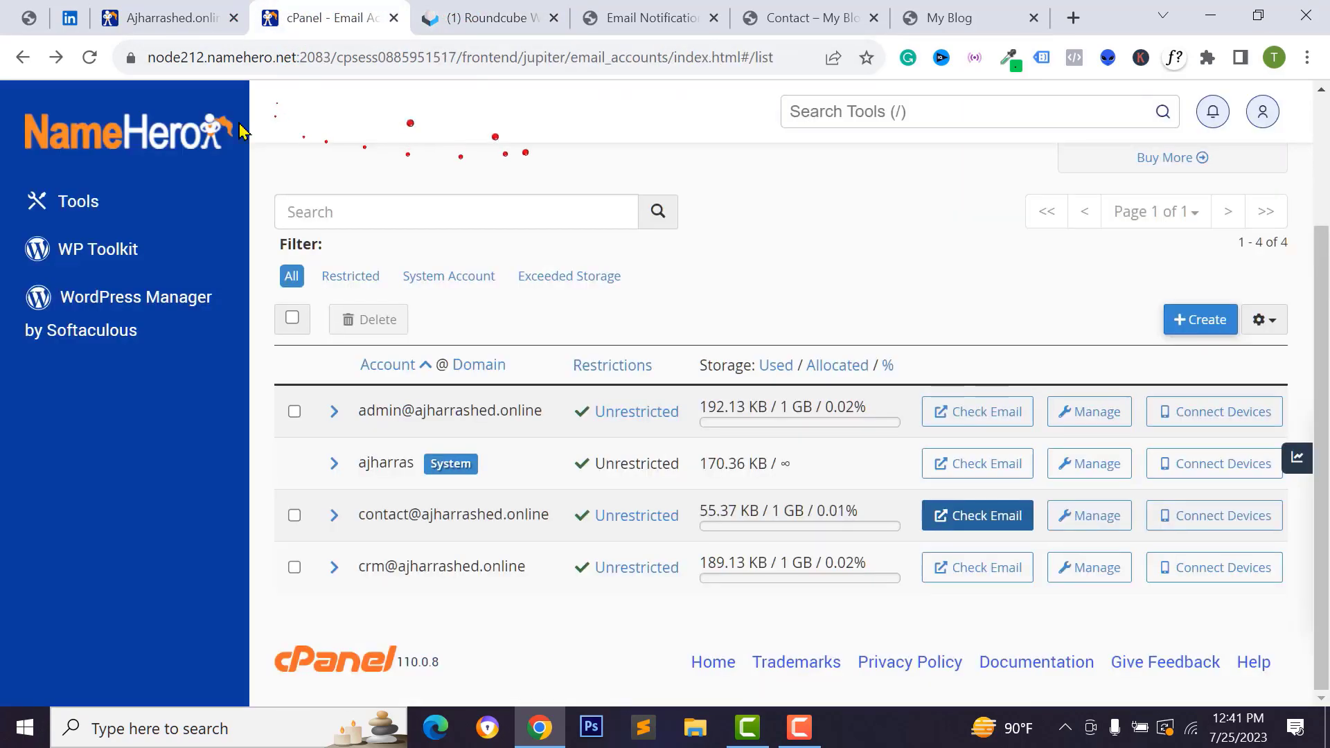
left_click(196, 133)
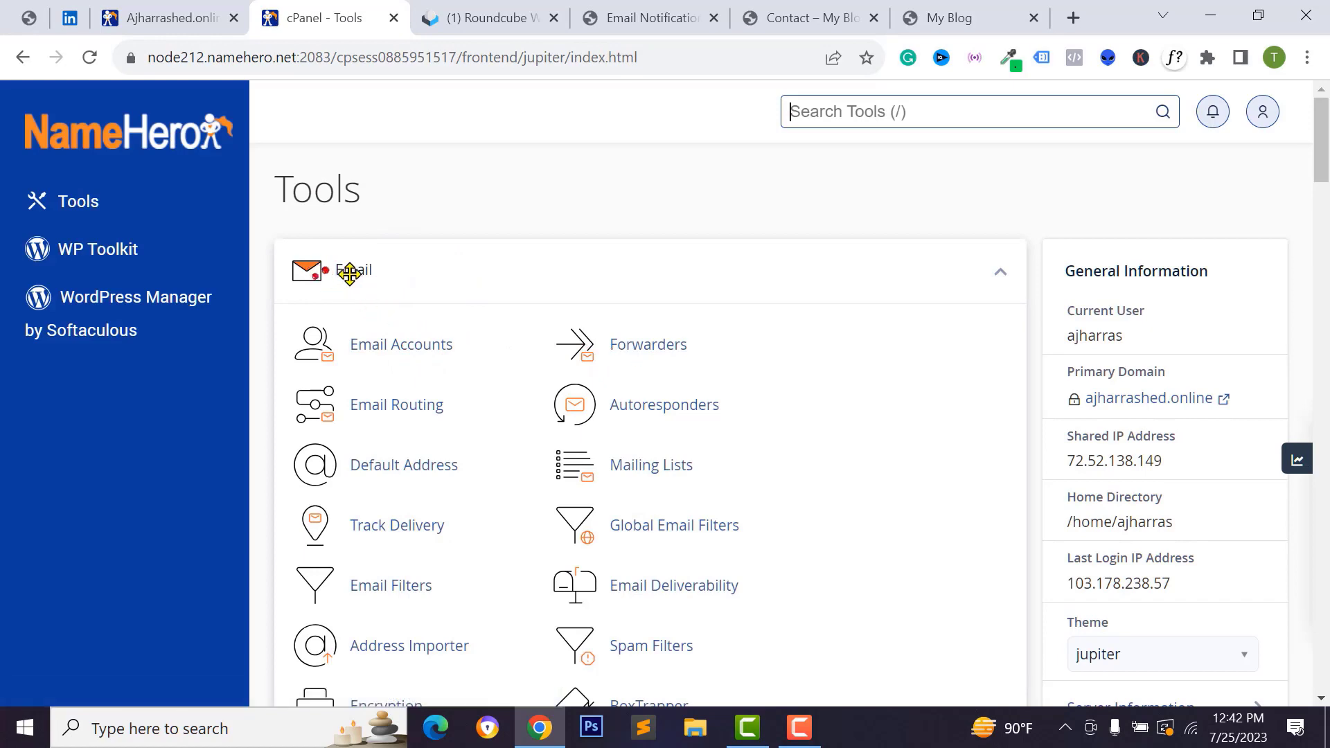
left_click(659, 345)
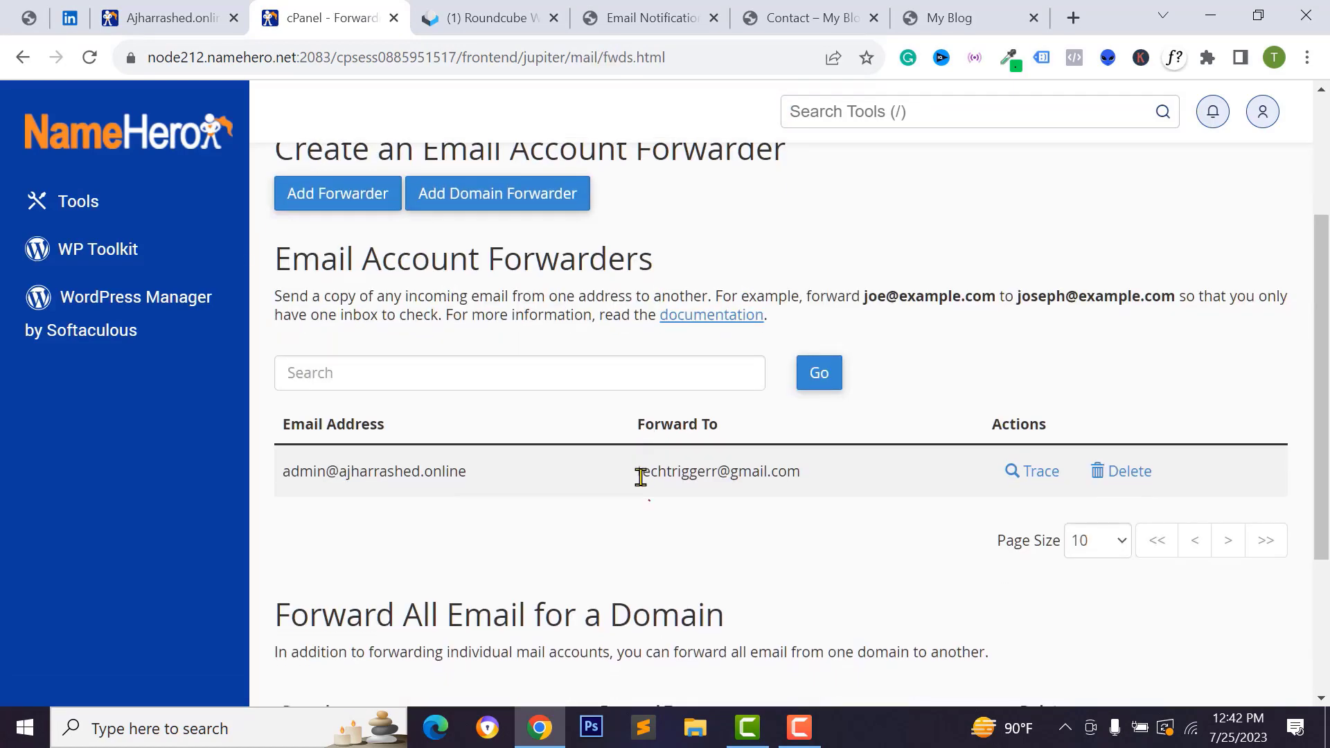
Add a forwarder from the "contact" address on the site's domain to the Gmail address, and check its entry among the email account forwarders
scroll(573, 347, "down", 2)
scroll(499, 332, "up", 1)
scroll(813, 413, "up", 3)
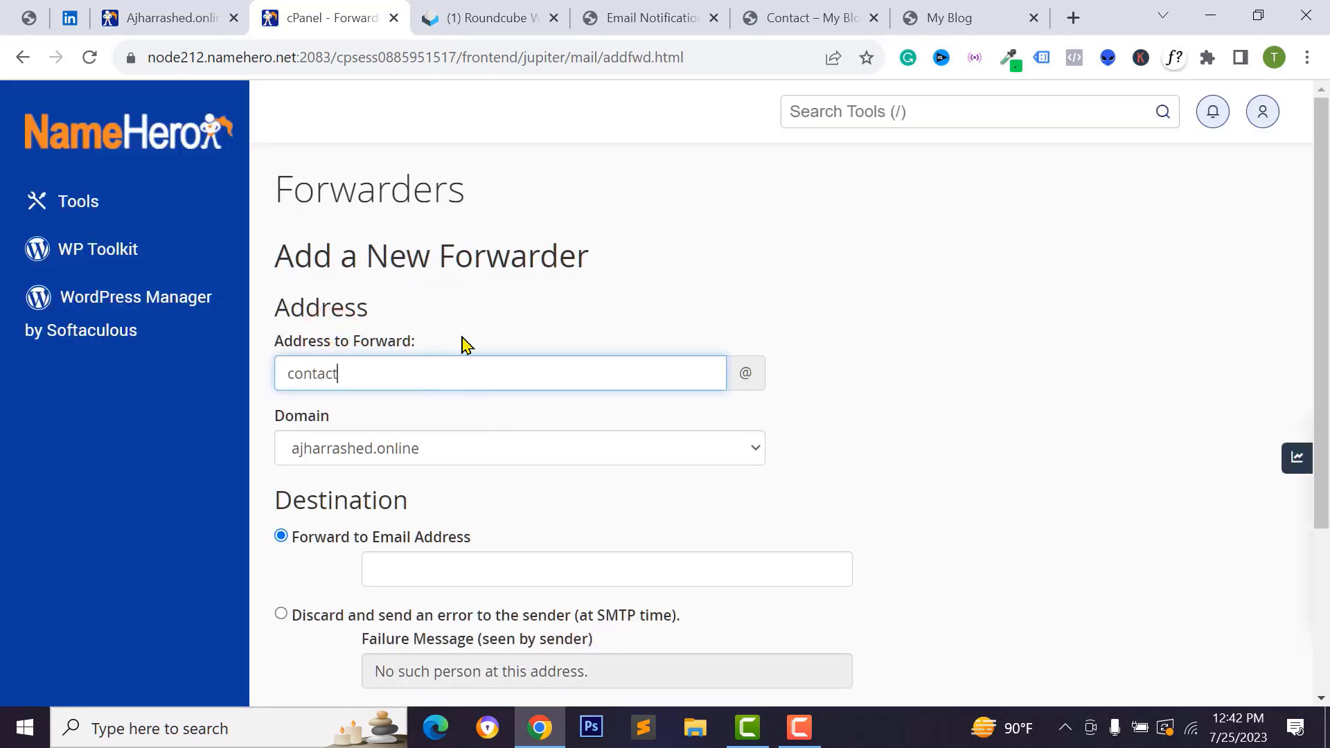
scroll(374, 451, "down", 2)
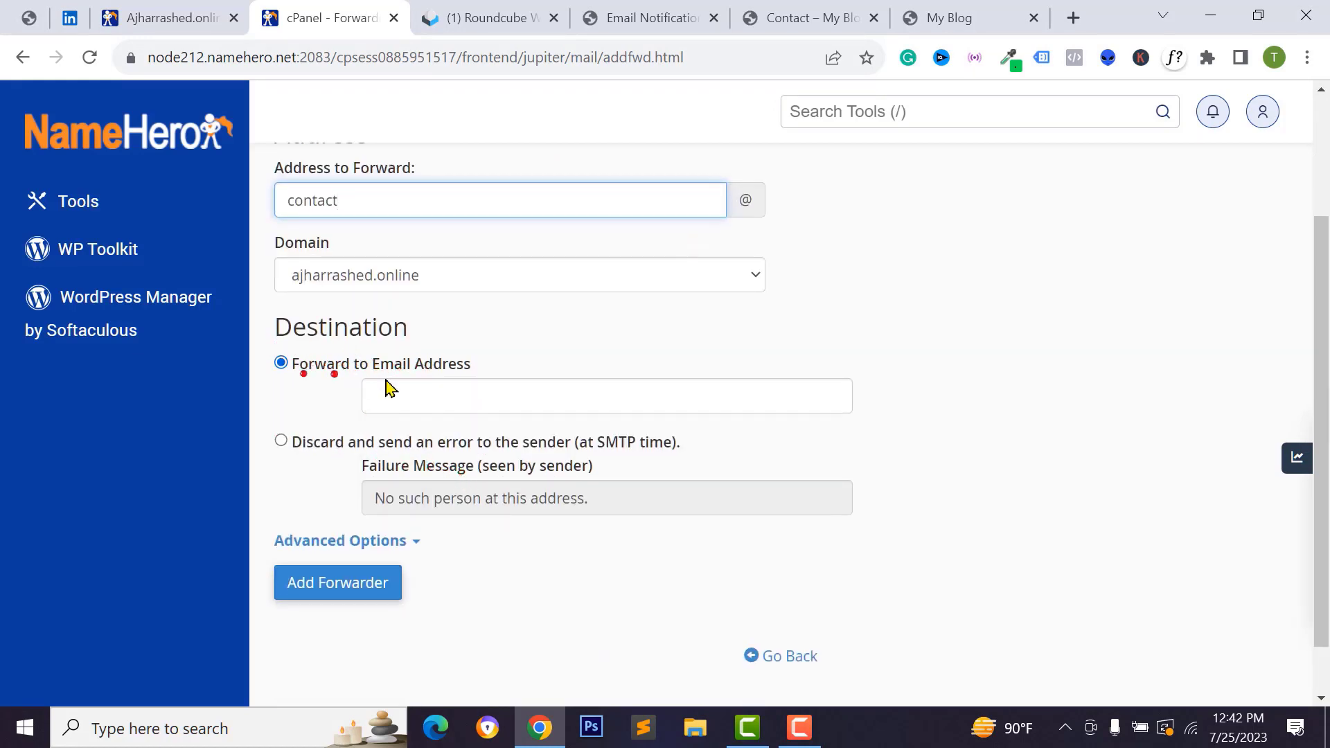
left_click(508, 393)
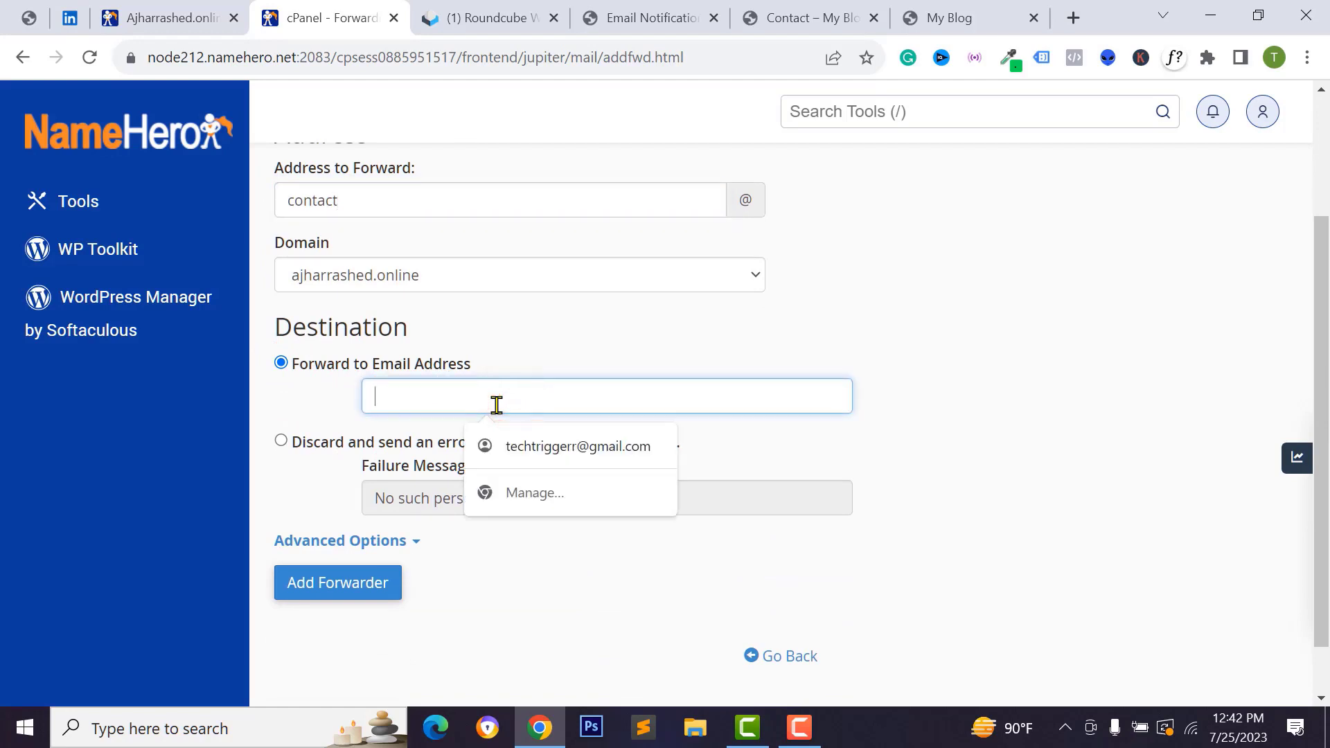
left_click(542, 445)
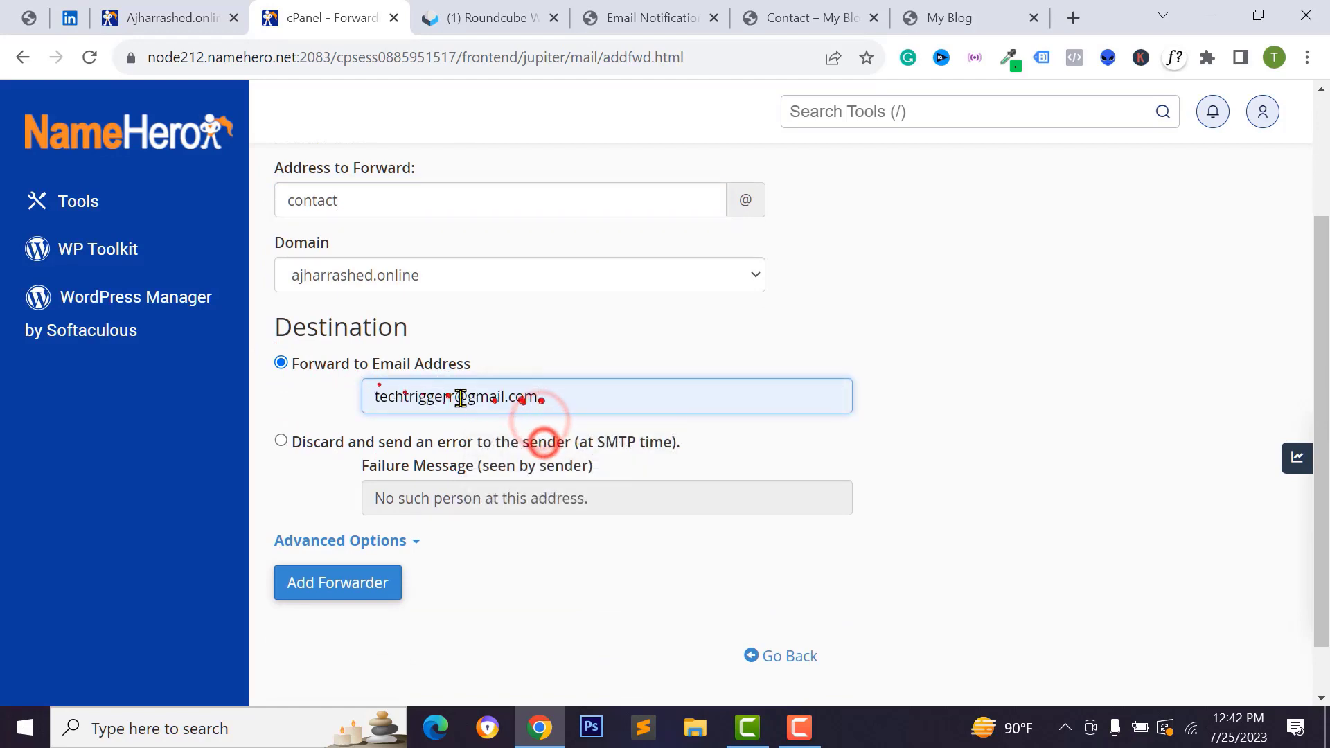
left_click(350, 585)
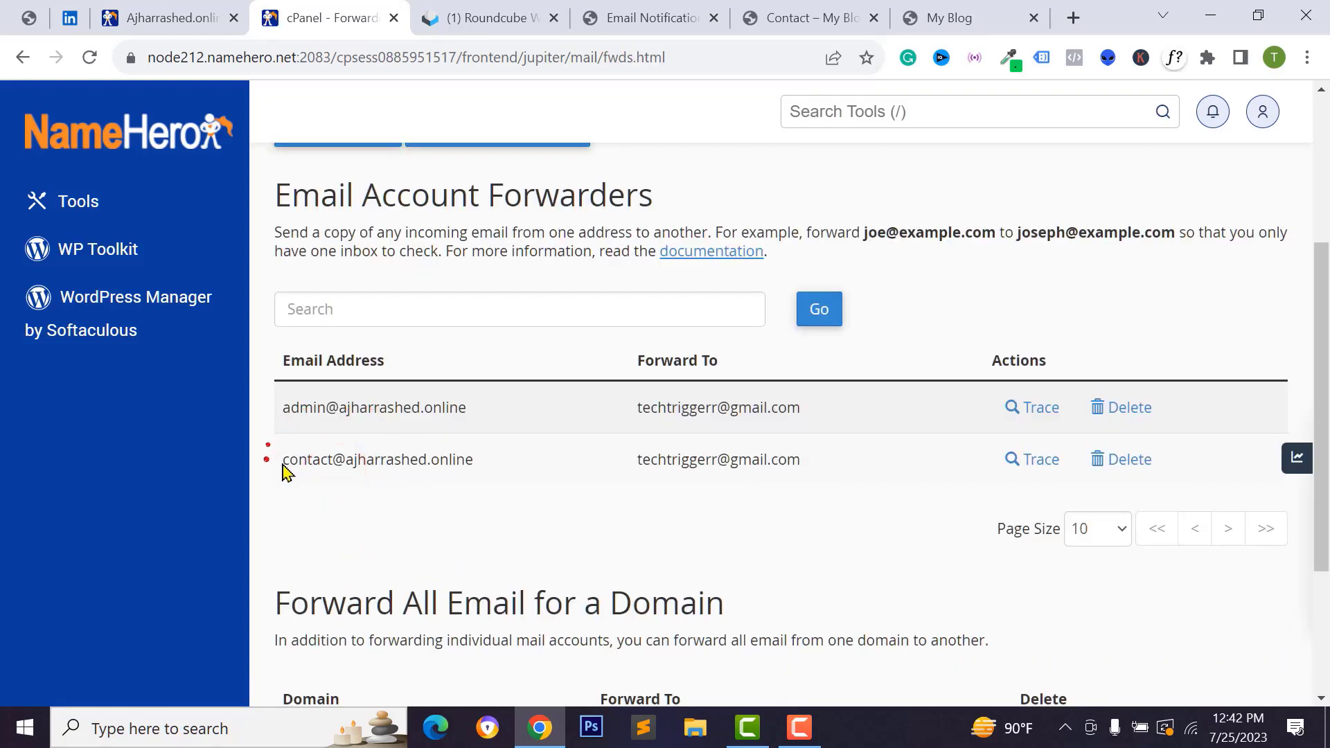
left_click_drag(283, 464, 475, 463)
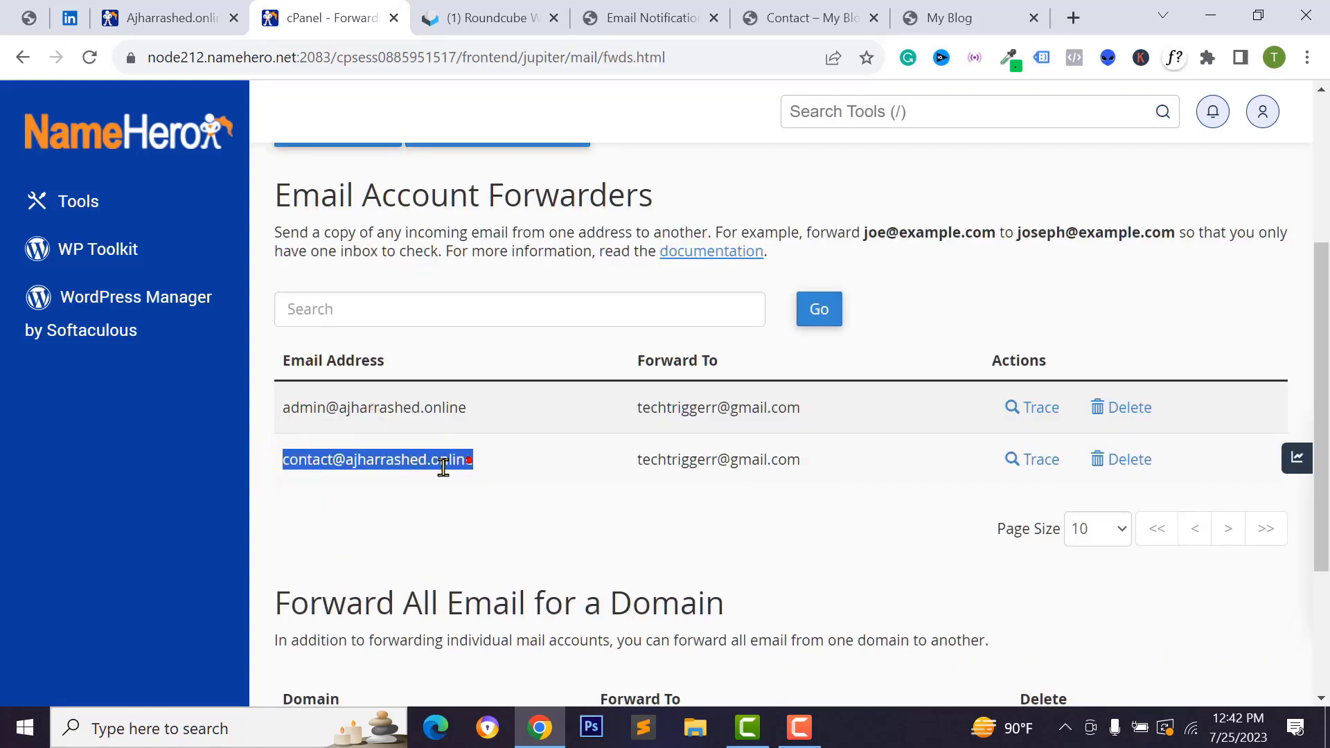
left_click_drag(622, 464, 788, 464)
triple_click(788, 464)
left_click(675, 400)
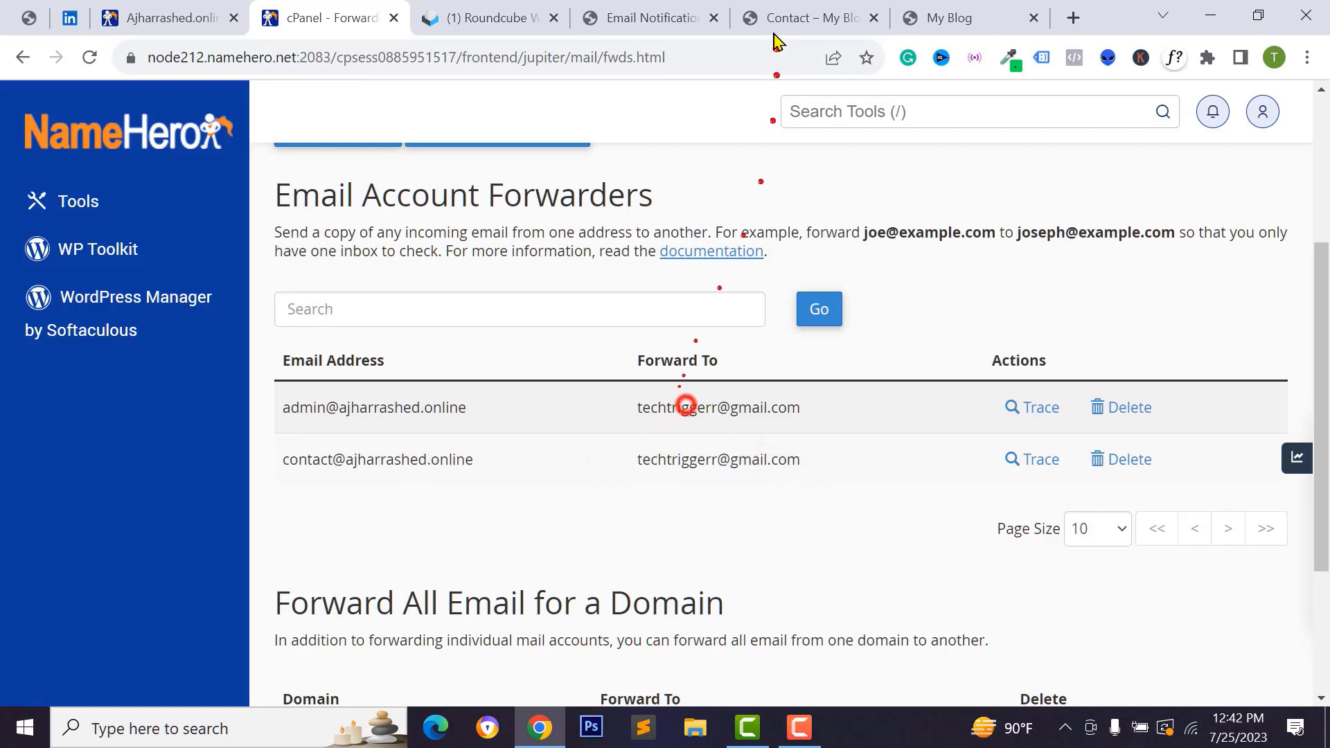
Submit another entry with the message "ewewew" on the site's Contact page and examine its notification in the contact mailbox's webmail
left_click(776, 22)
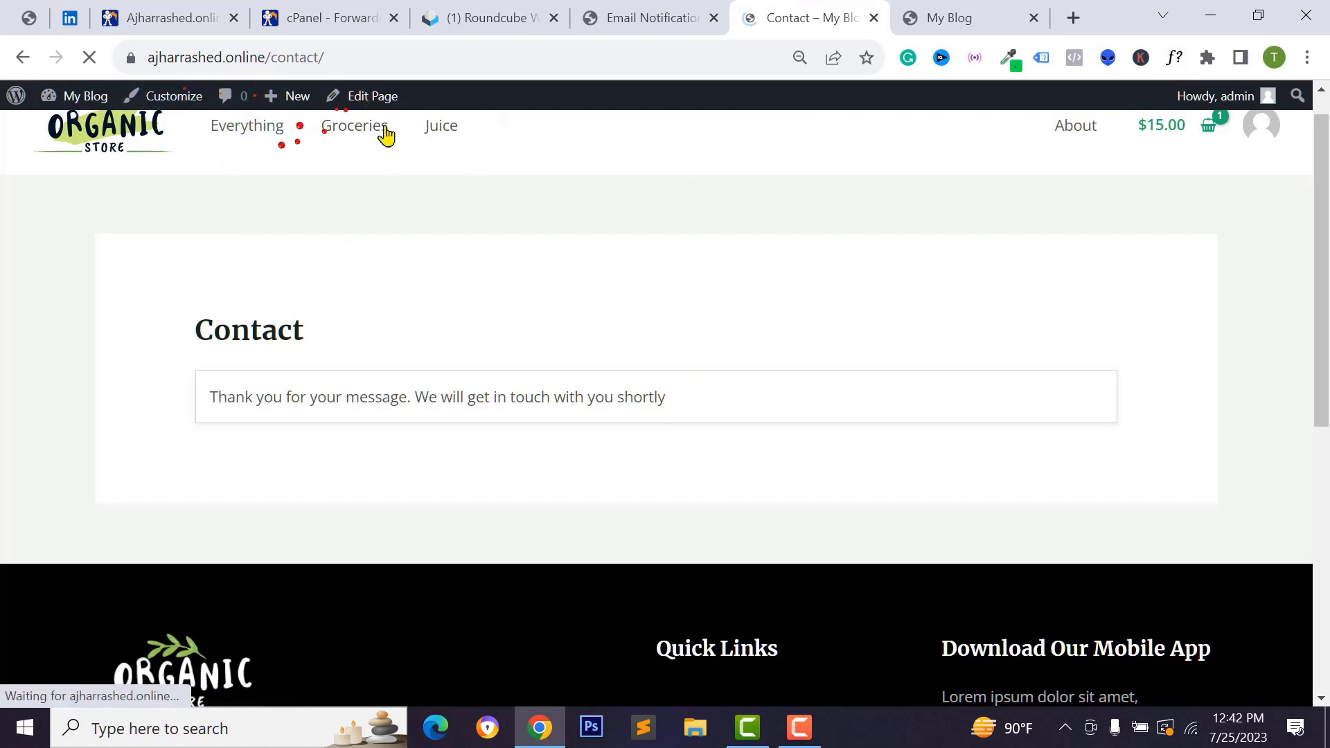
left_click(291, 625)
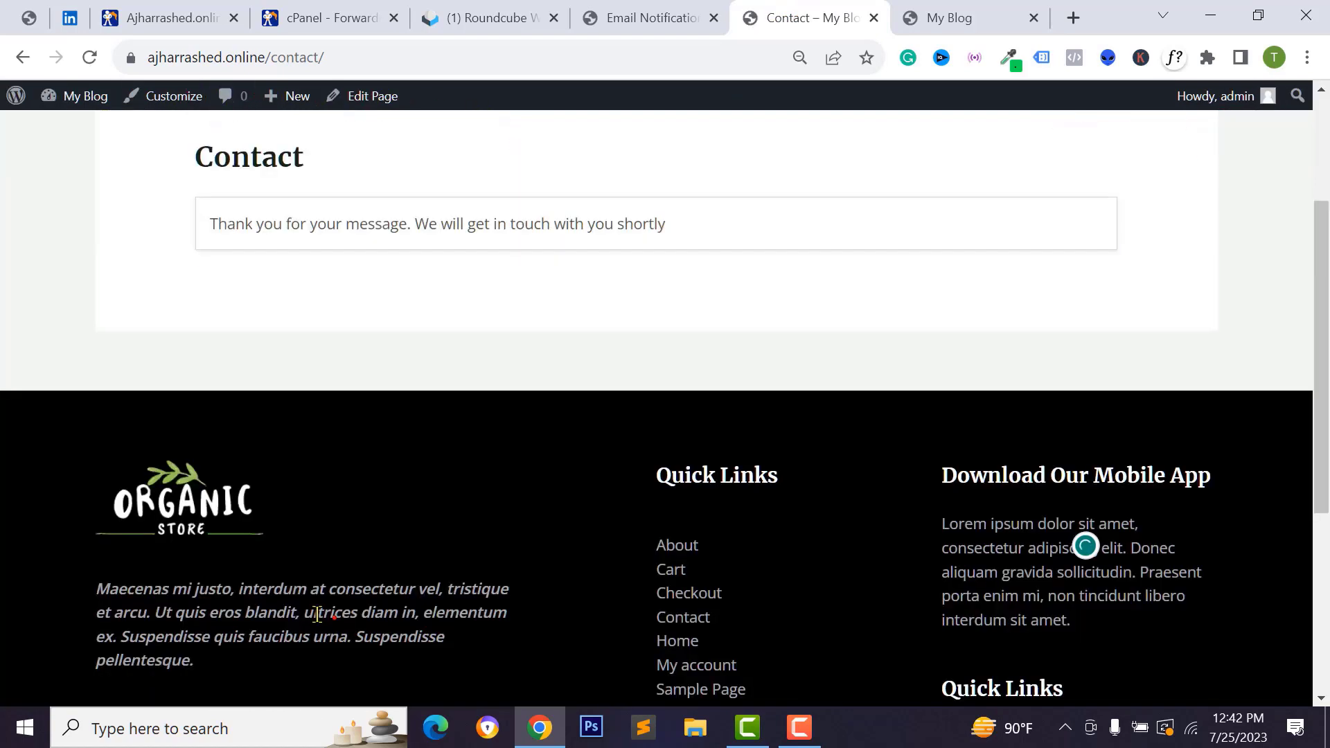
left_click(173, 175)
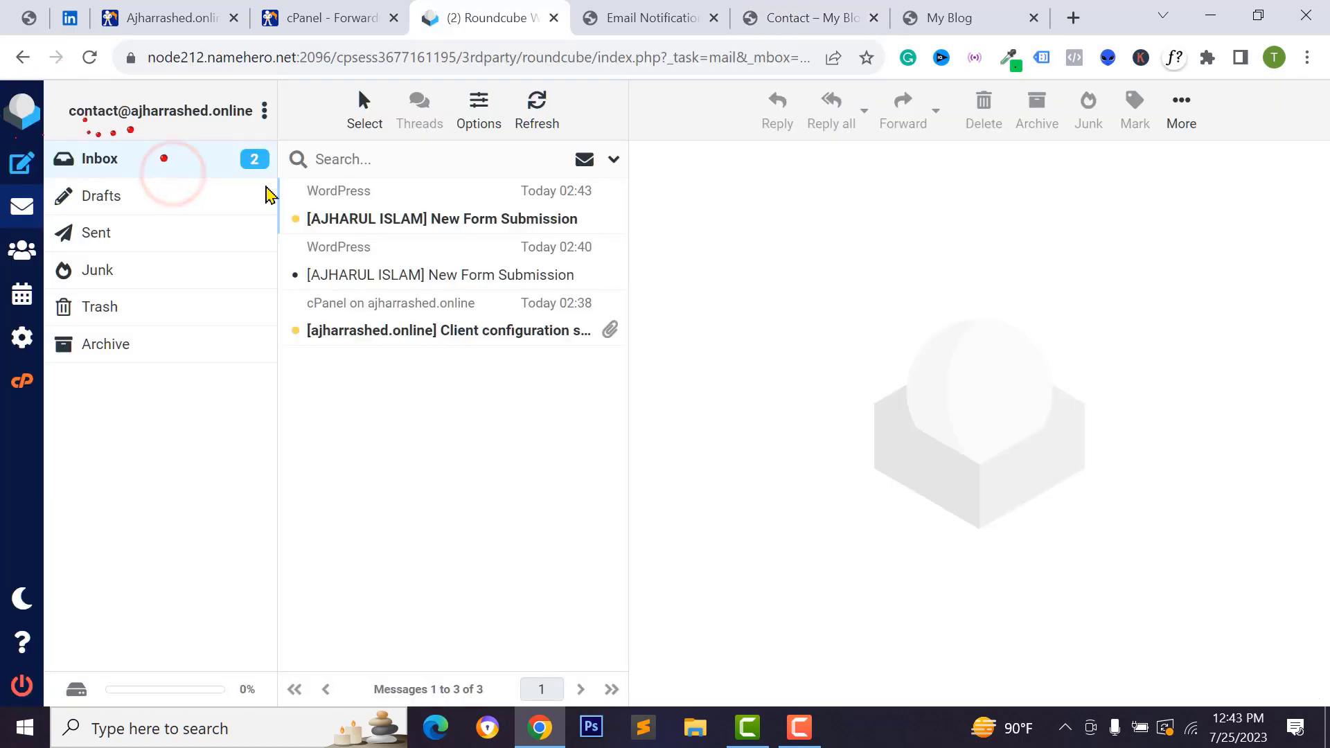
left_click(396, 213)
double_click(704, 503)
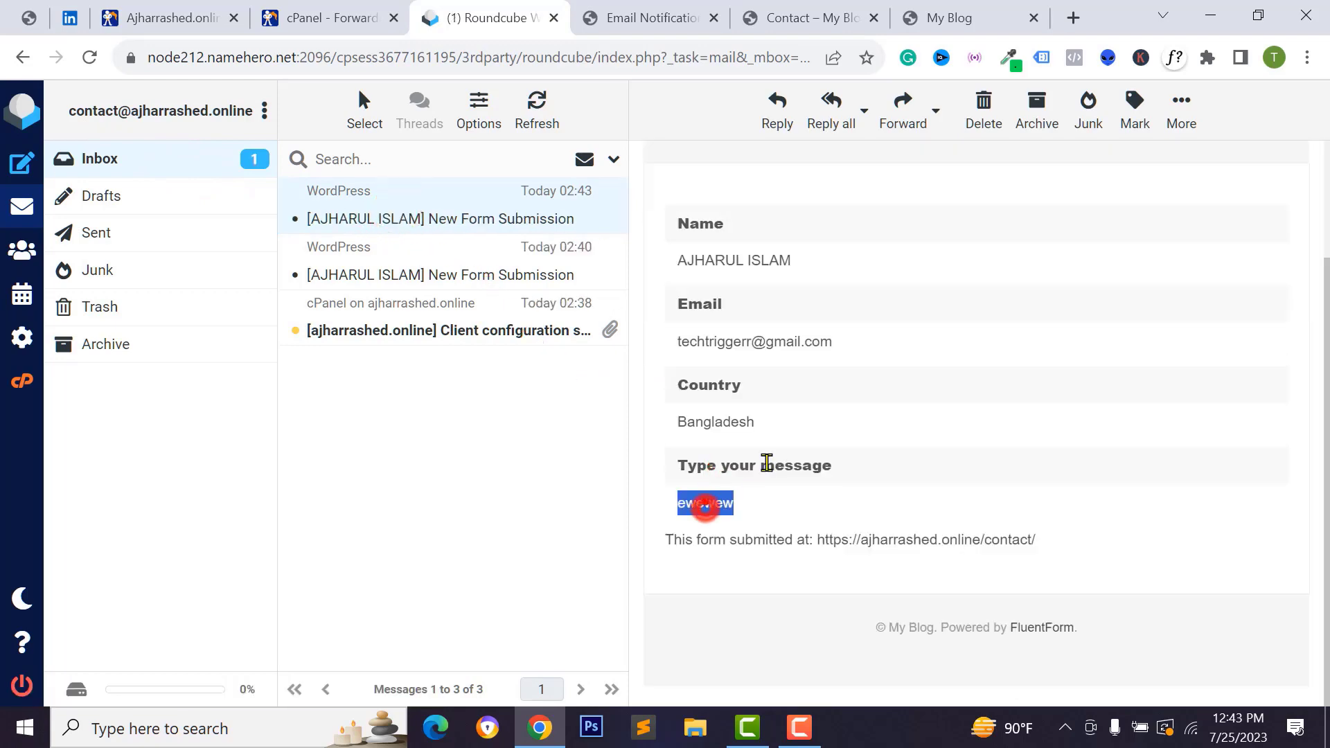
scroll(762, 346, "up", 2)
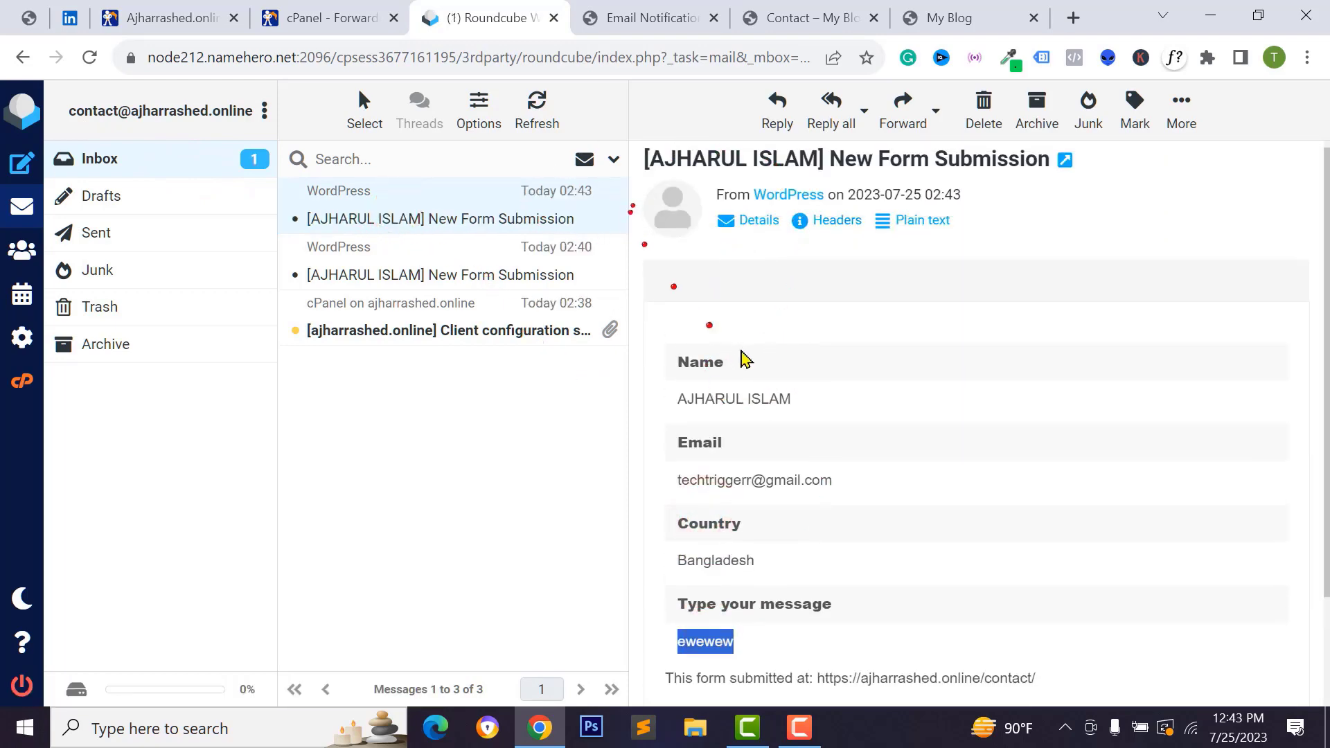
Open Gmail and examine the forwarded New Form Submission message from WordPress
left_click(969, 18)
left_click(755, 57)
type("gm")
key("Return")
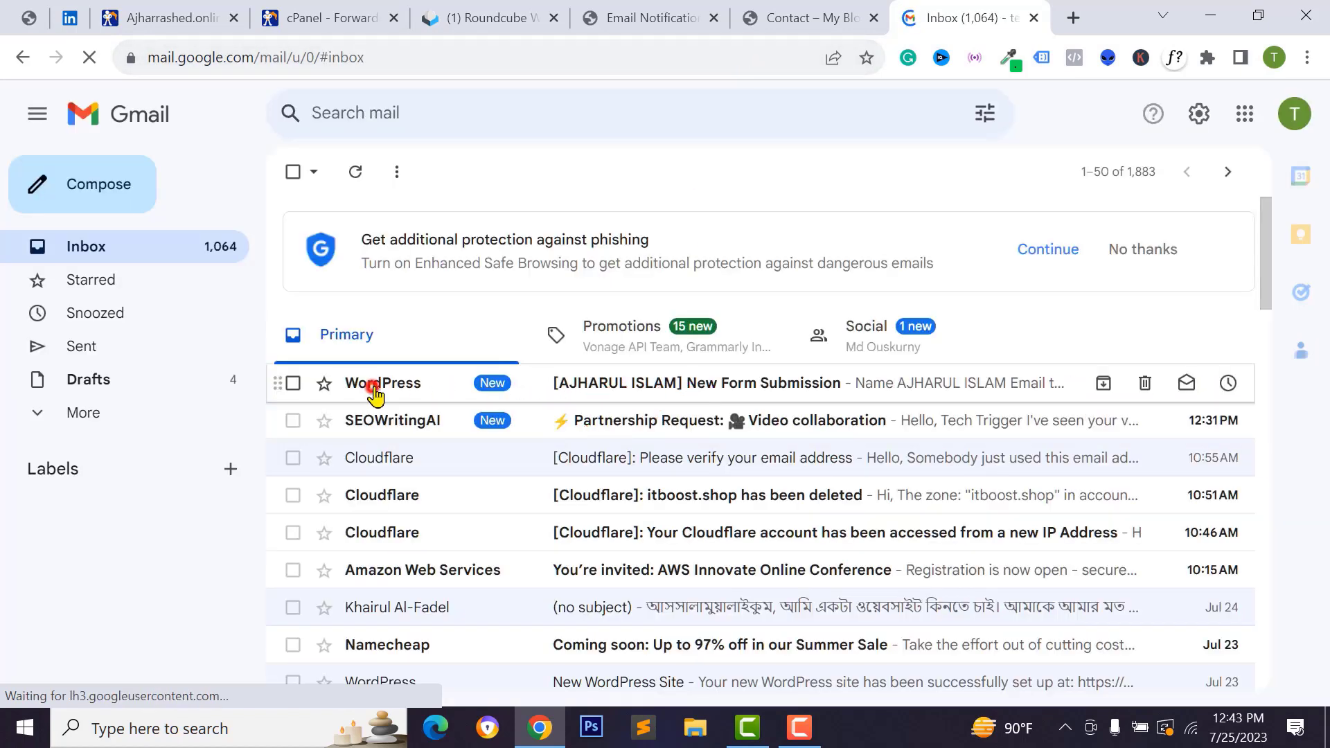
left_click(374, 388)
scroll(727, 414, "down", 3)
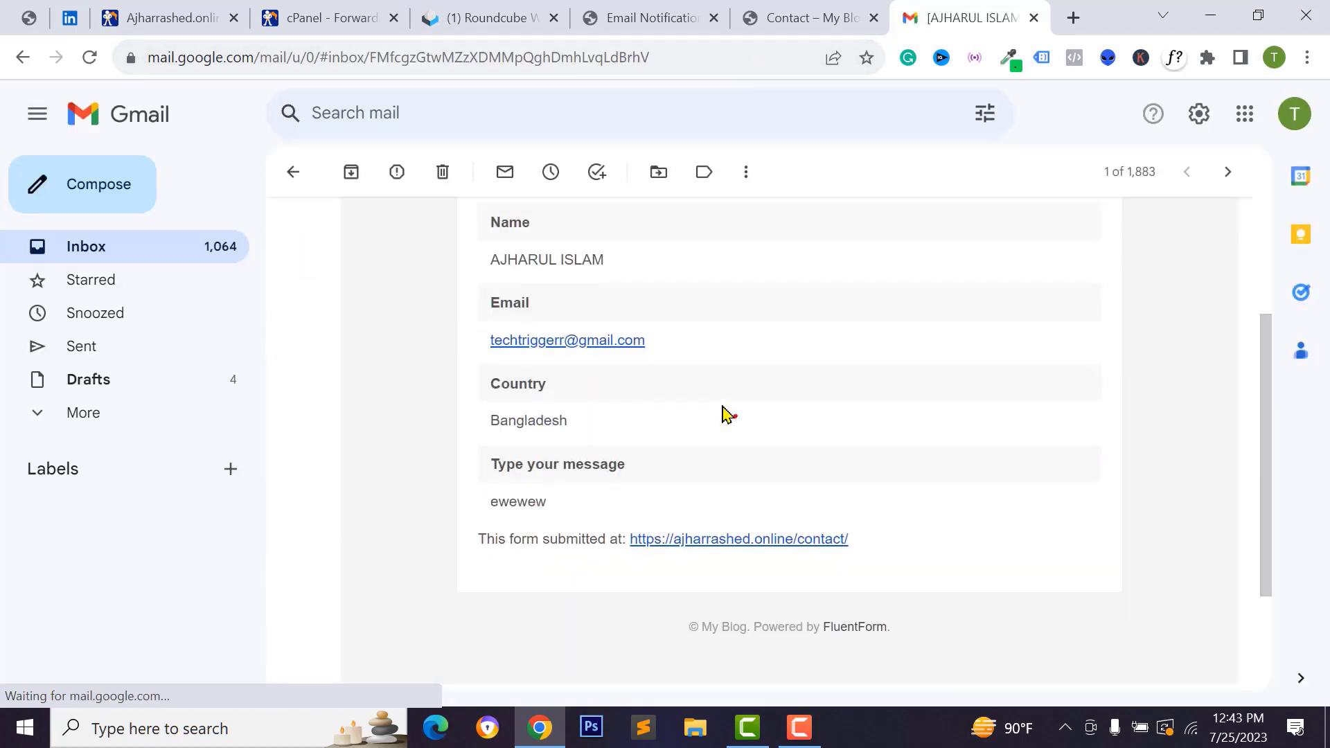
scroll(722, 413, "up", 2)
scroll(528, 554, "down", 3)
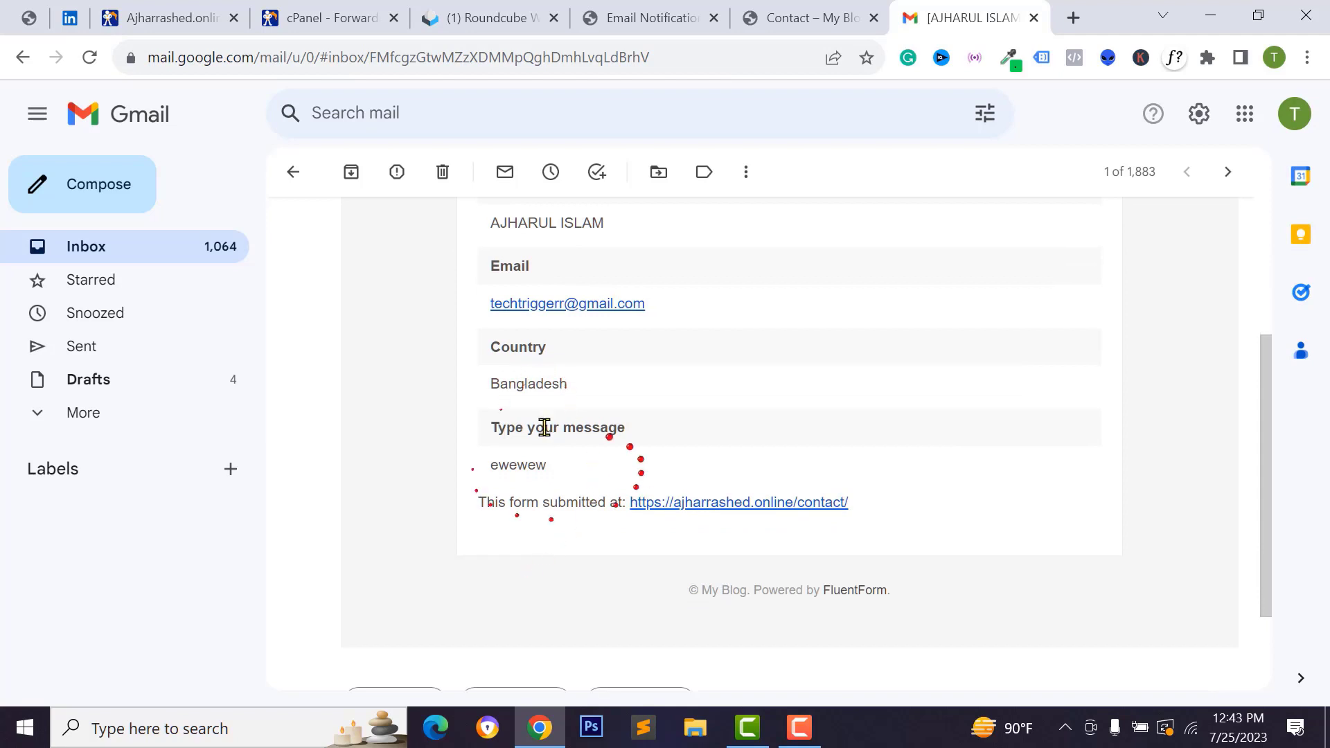
scroll(543, 425, "up", 5)
Show the header details of the forwarded message and check its sender and recipient addresses
left_click(409, 307)
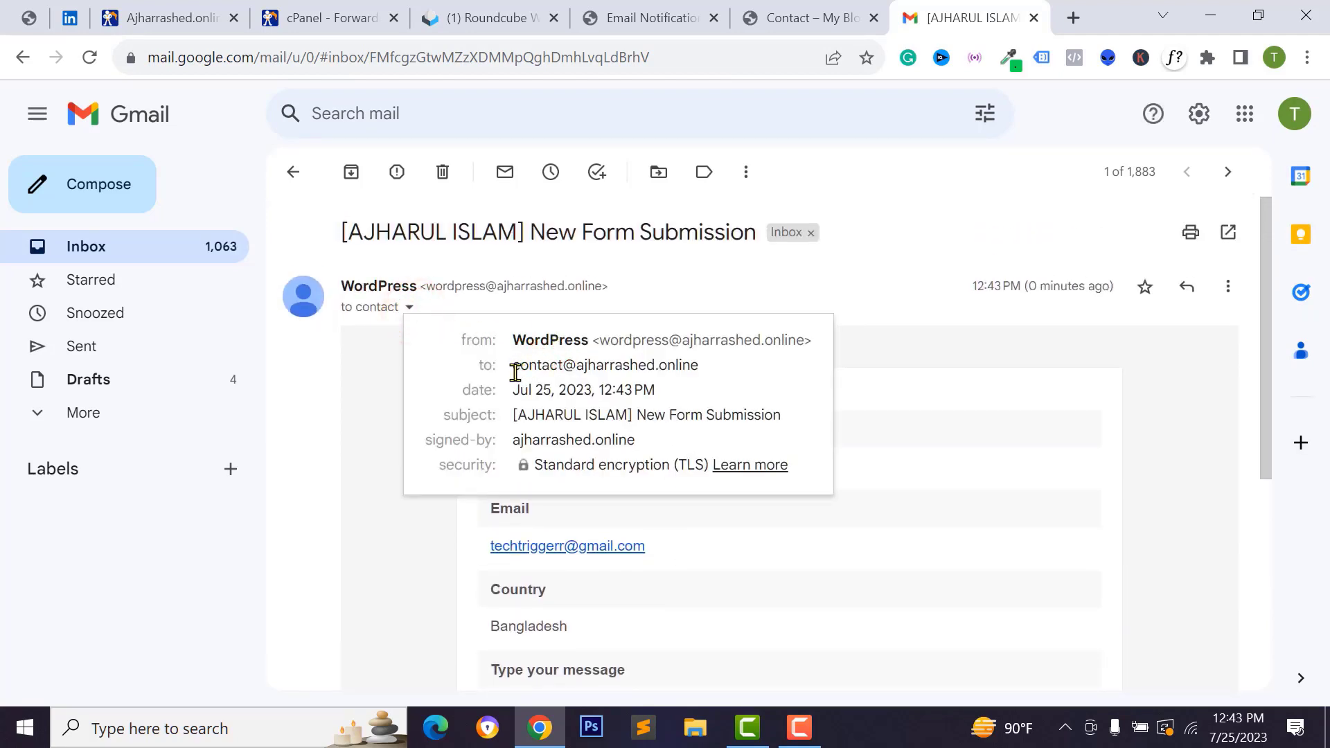
mouse_move(600, 341)
left_mouse_down()
mouse_move(809, 342)
mouse_move(594, 341)
left_mouse_up()
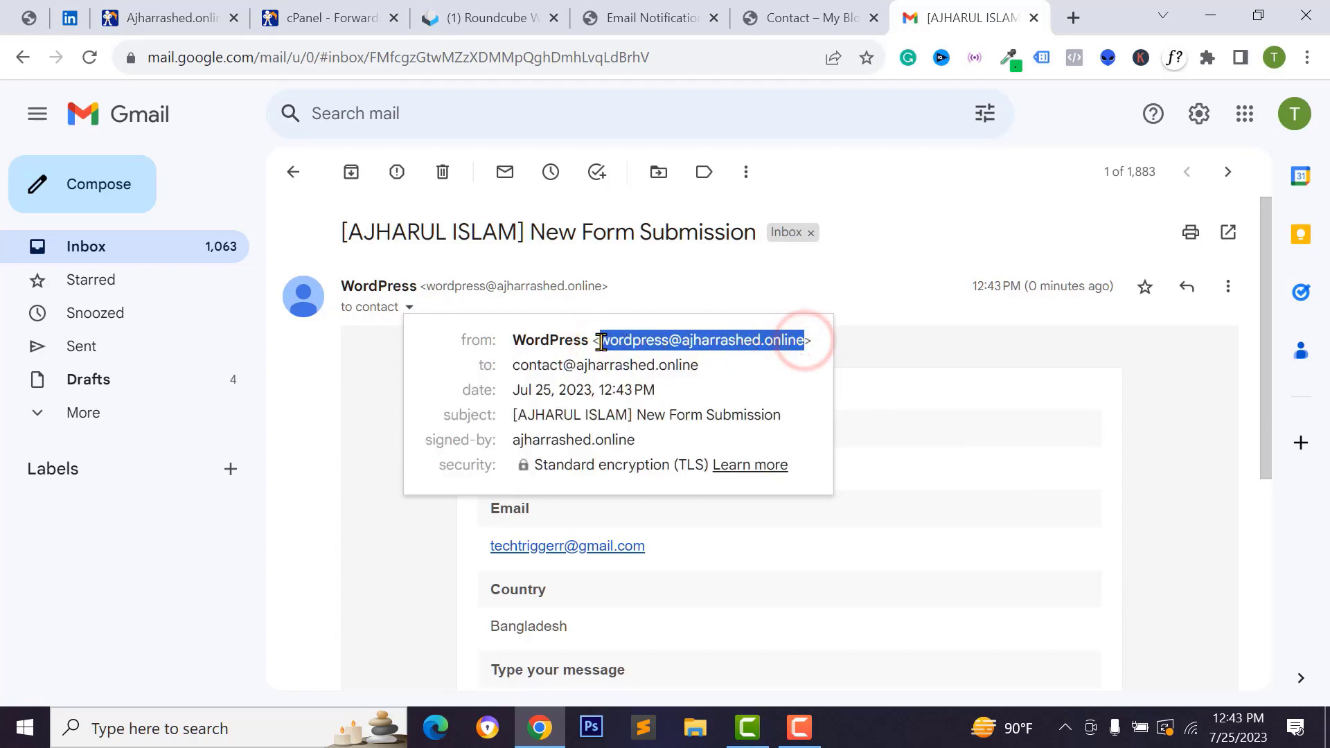
left_click(601, 341)
left_click(519, 342)
left_click_drag(488, 341, 748, 341)
left_click(746, 341)
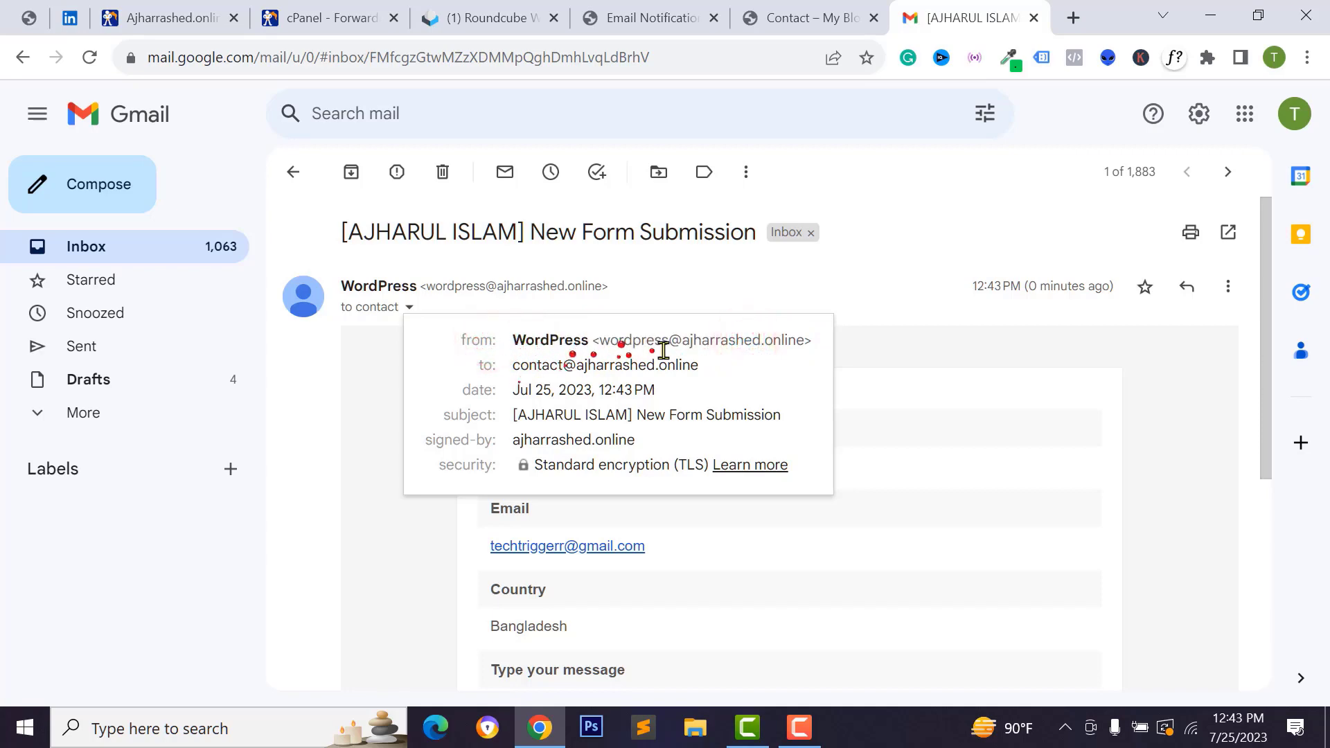
Switch back to the WordPress admin and open the page for adding new plugins
left_click(818, 10)
left_click(669, 14)
scroll(41, 571, "down", 3)
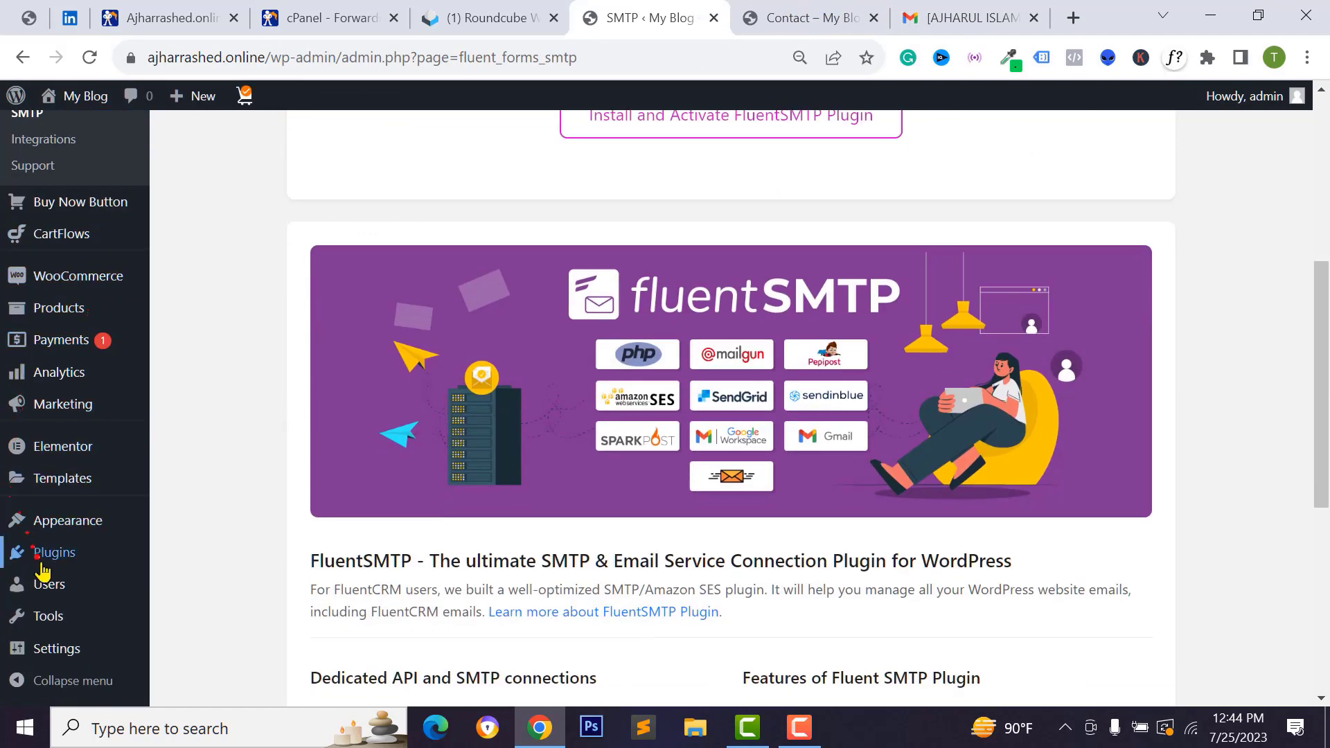
mouse_move(45, 563)
left_click(204, 583)
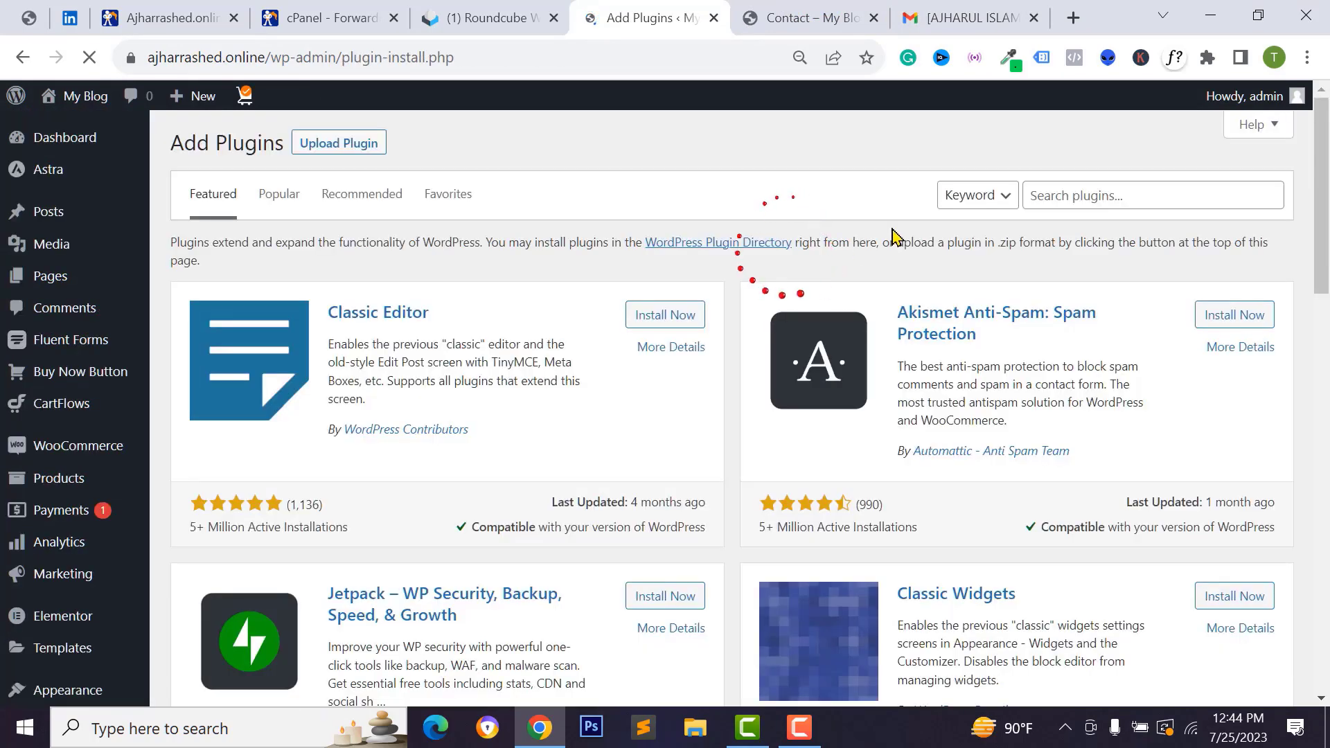
Search the plugins for "fluent smtp", and install and activate the FluentSMTP plugin
left_click(1070, 189)
left_click(1070, 187)
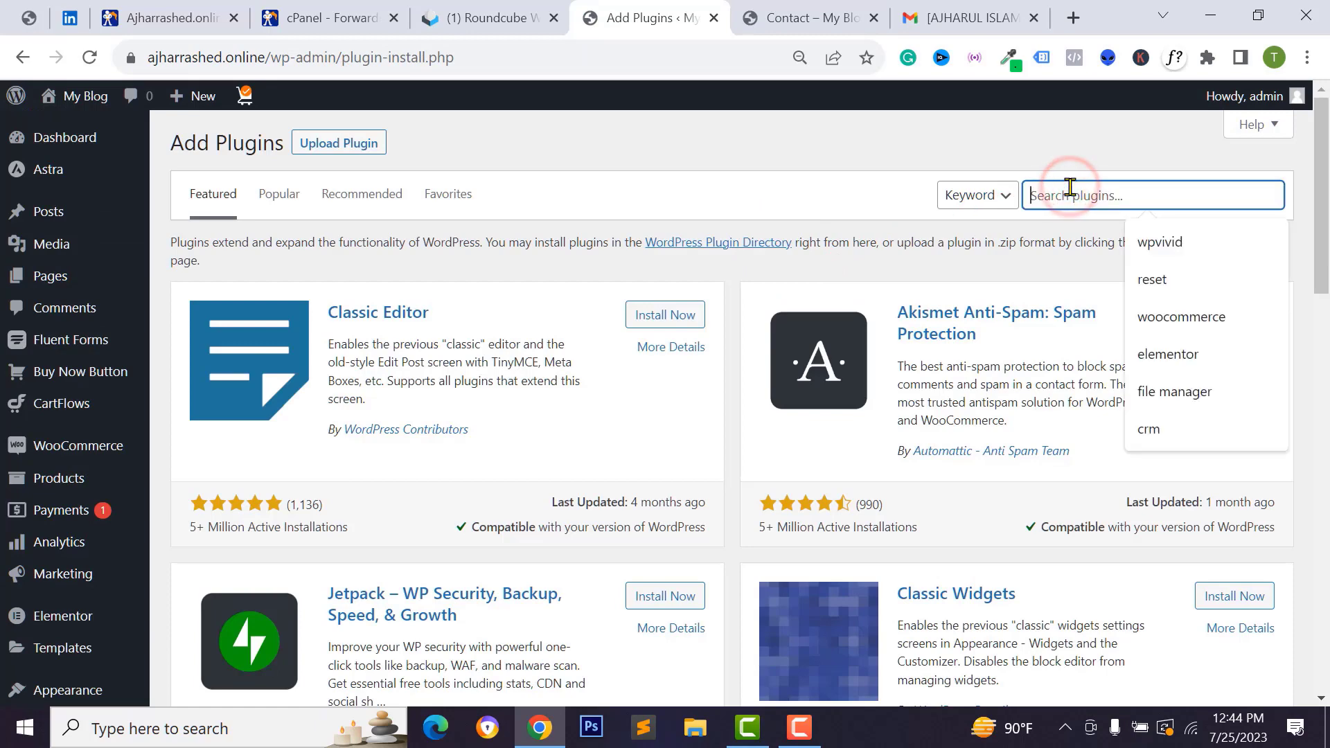
type("fluen")
type("t")
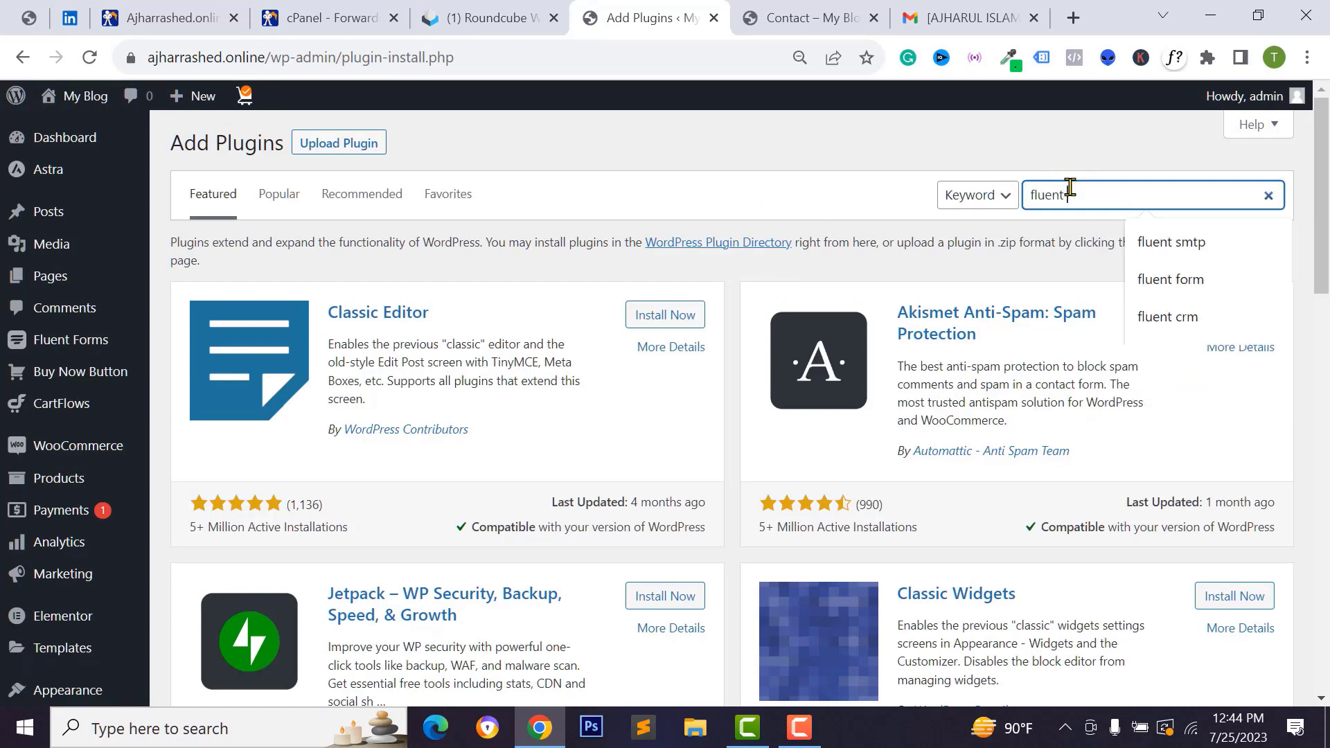
type(" smtp")
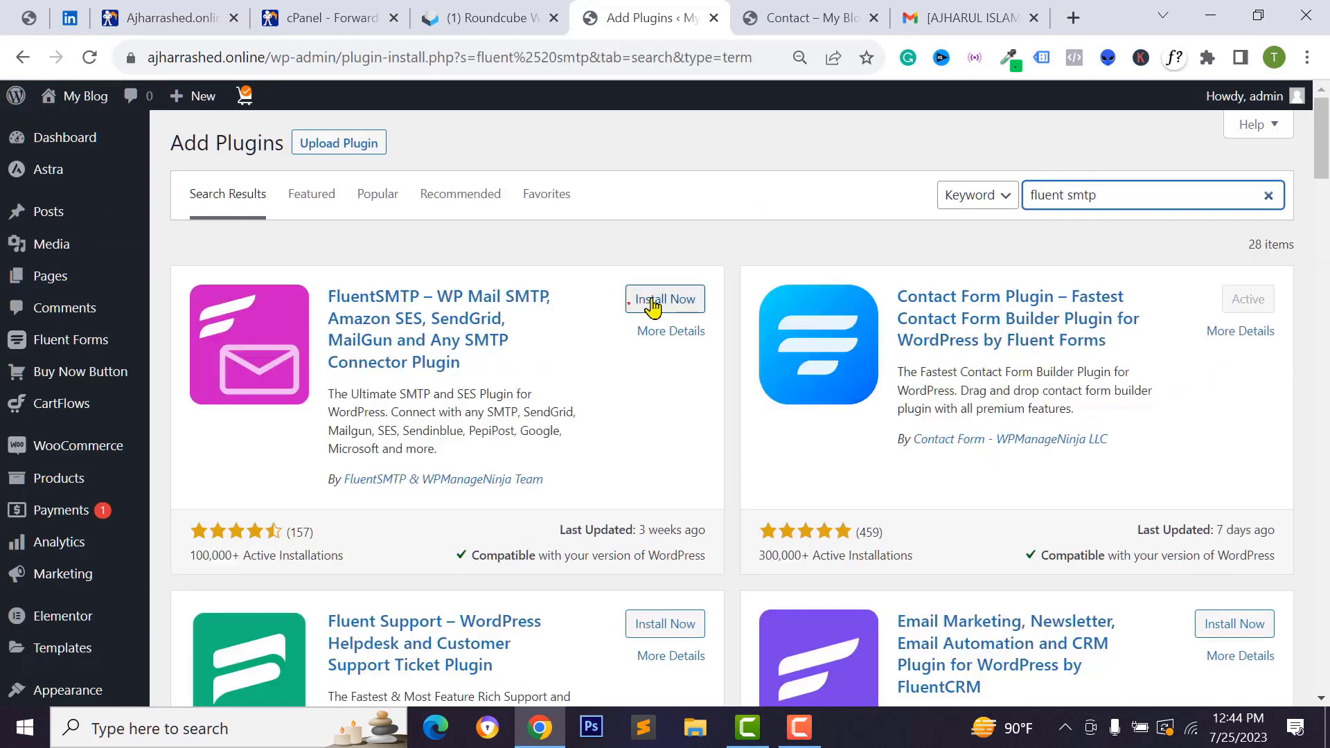
left_click(644, 300)
left_click(673, 299)
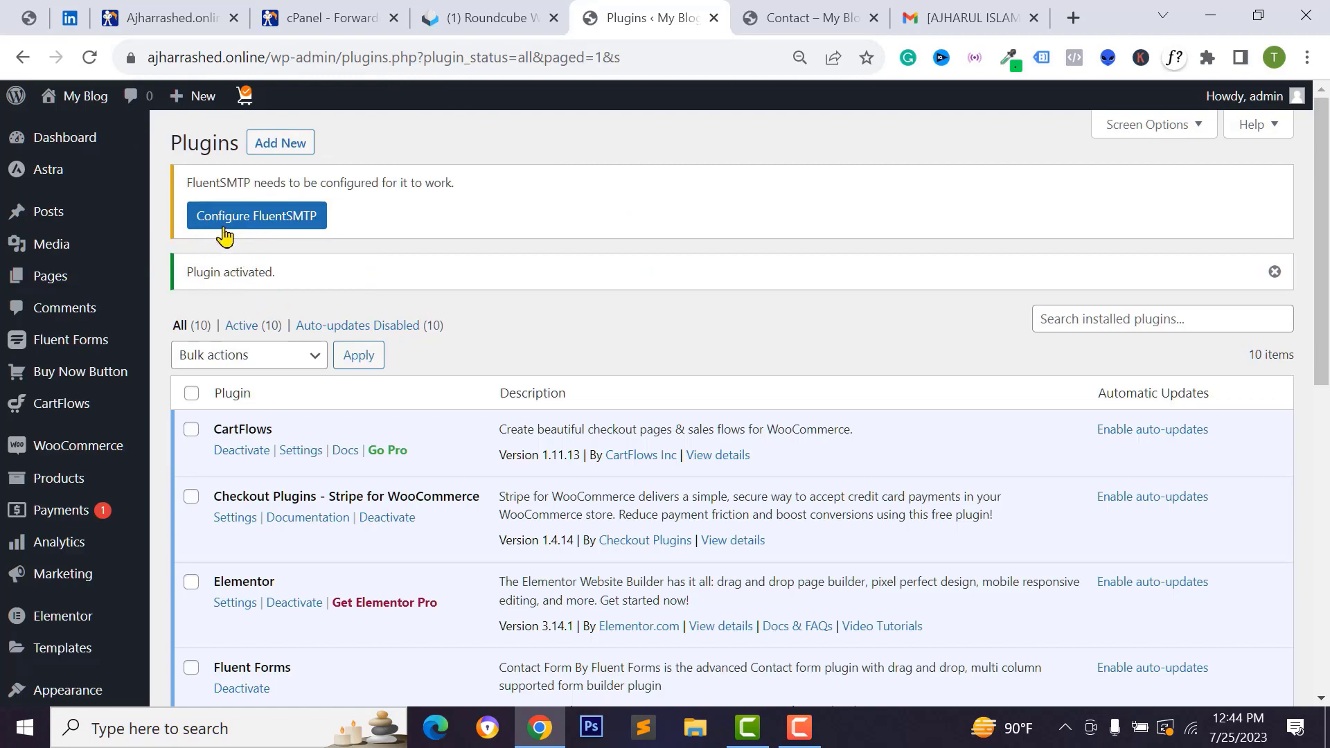
Open the Fluent SMTP settings and choose Other SMTP as the connection provider
scroll(187, 433, "down", 7)
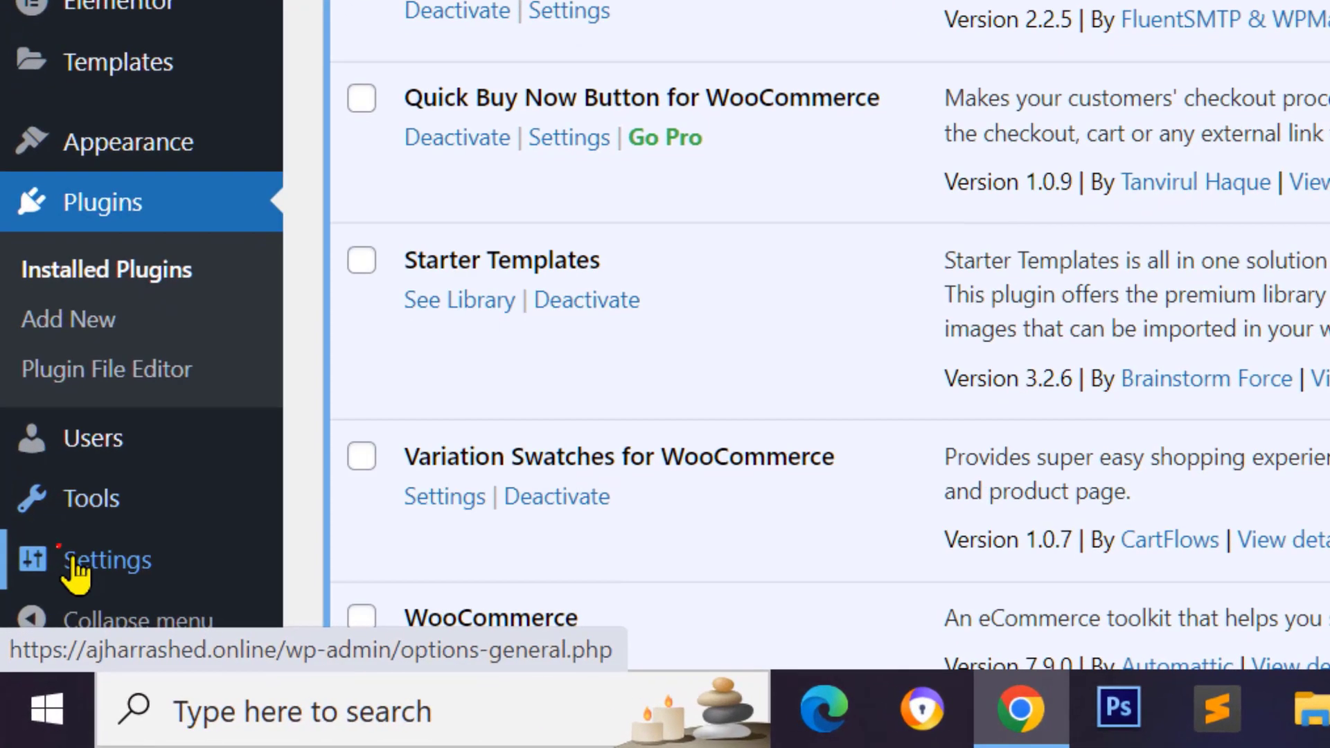
mouse_move(80, 572)
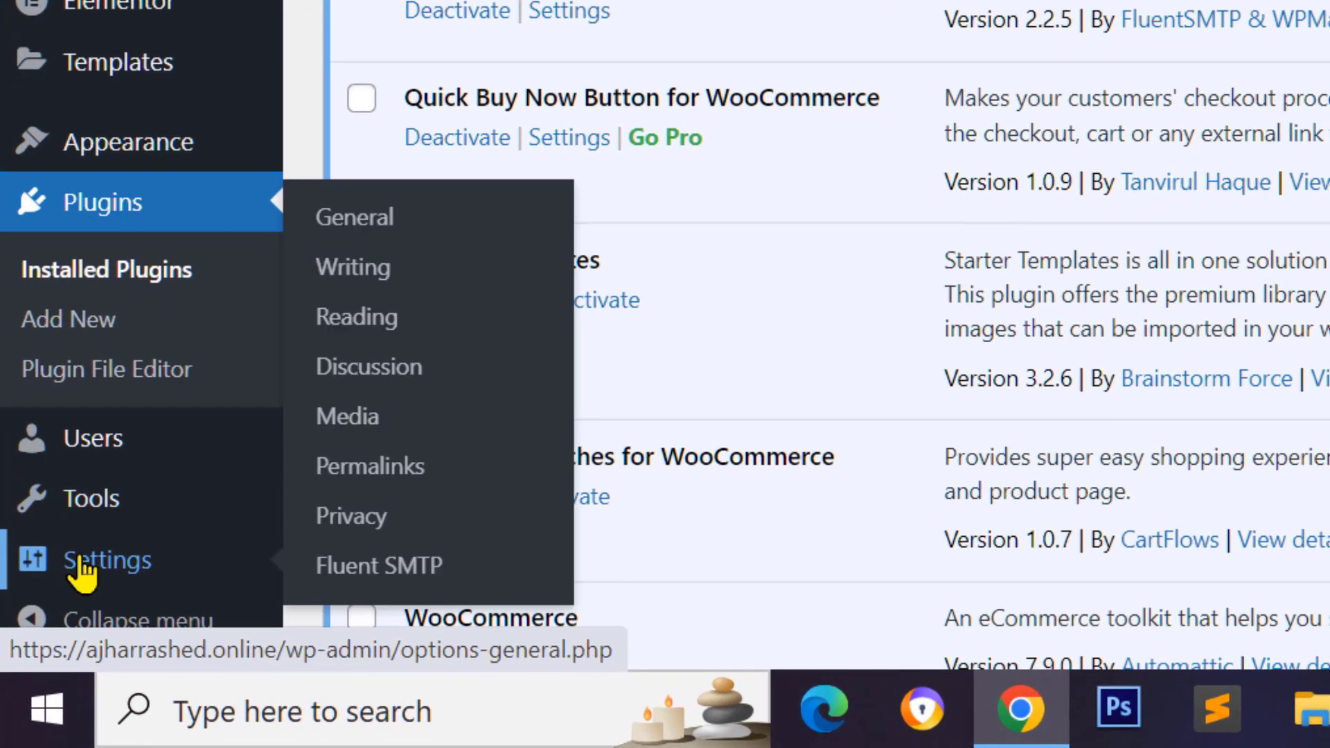
left_click(383, 567)
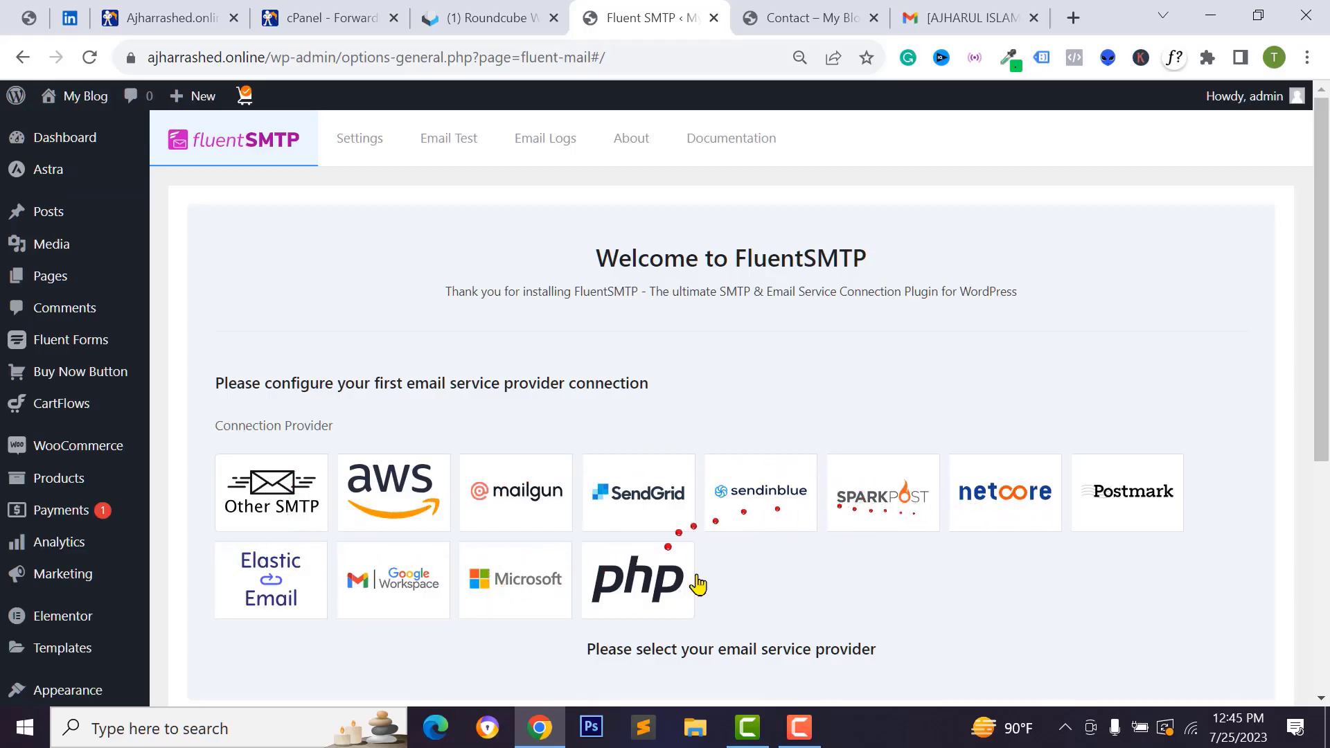
left_click(290, 509)
scroll(367, 516, "down", 5)
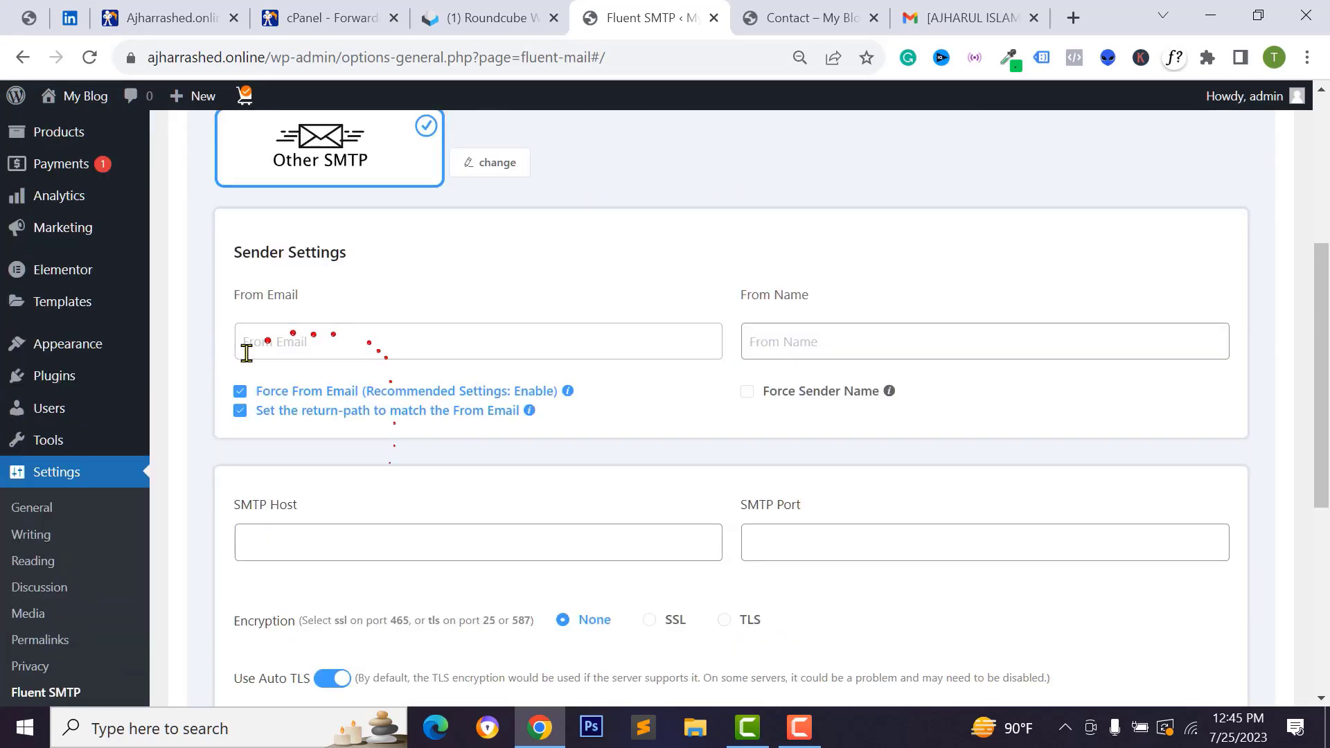
Switch to cPanel, open the email accounts, and open the mail client setup details for the contact mailbox
left_click(296, 309)
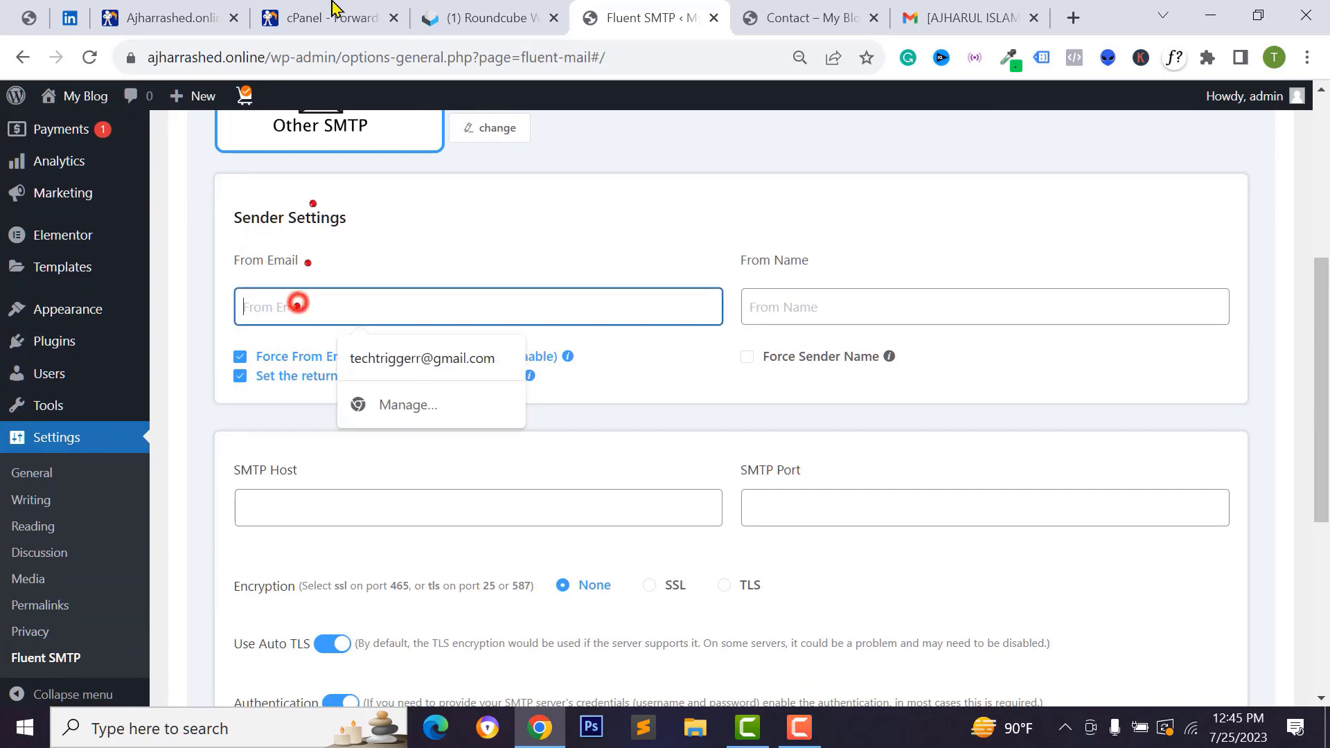
left_click(326, 17)
left_click(464, 17)
left_click(303, 18)
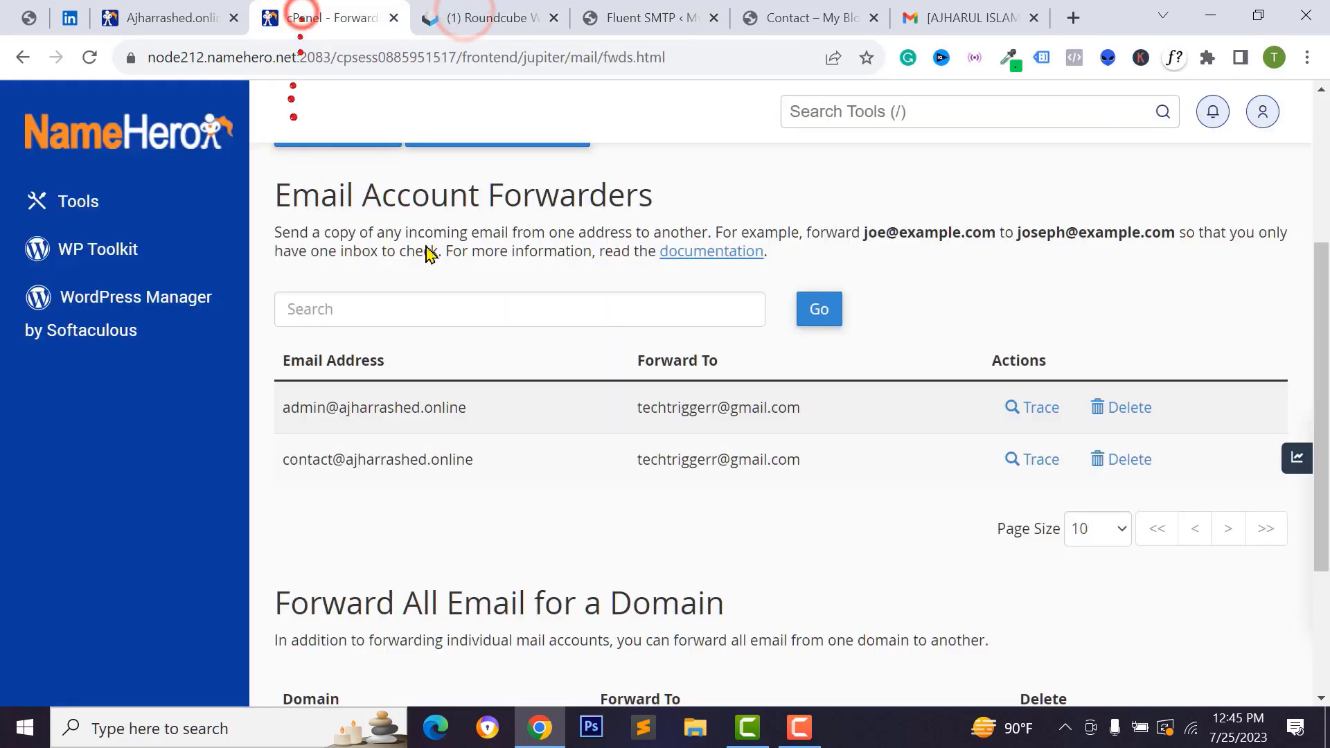
scroll(443, 361, "up", 4)
scroll(460, 316, "up", 1)
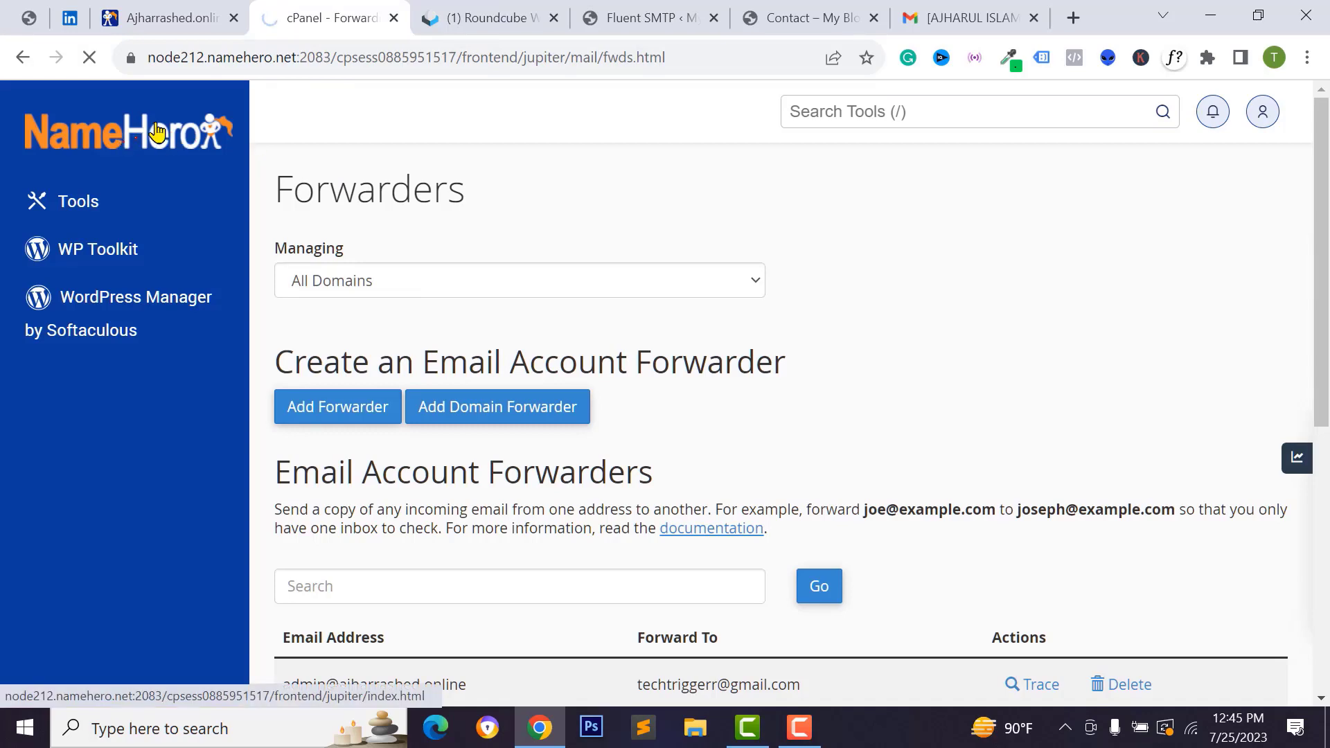
left_click(394, 356)
scroll(437, 566, "down", 2)
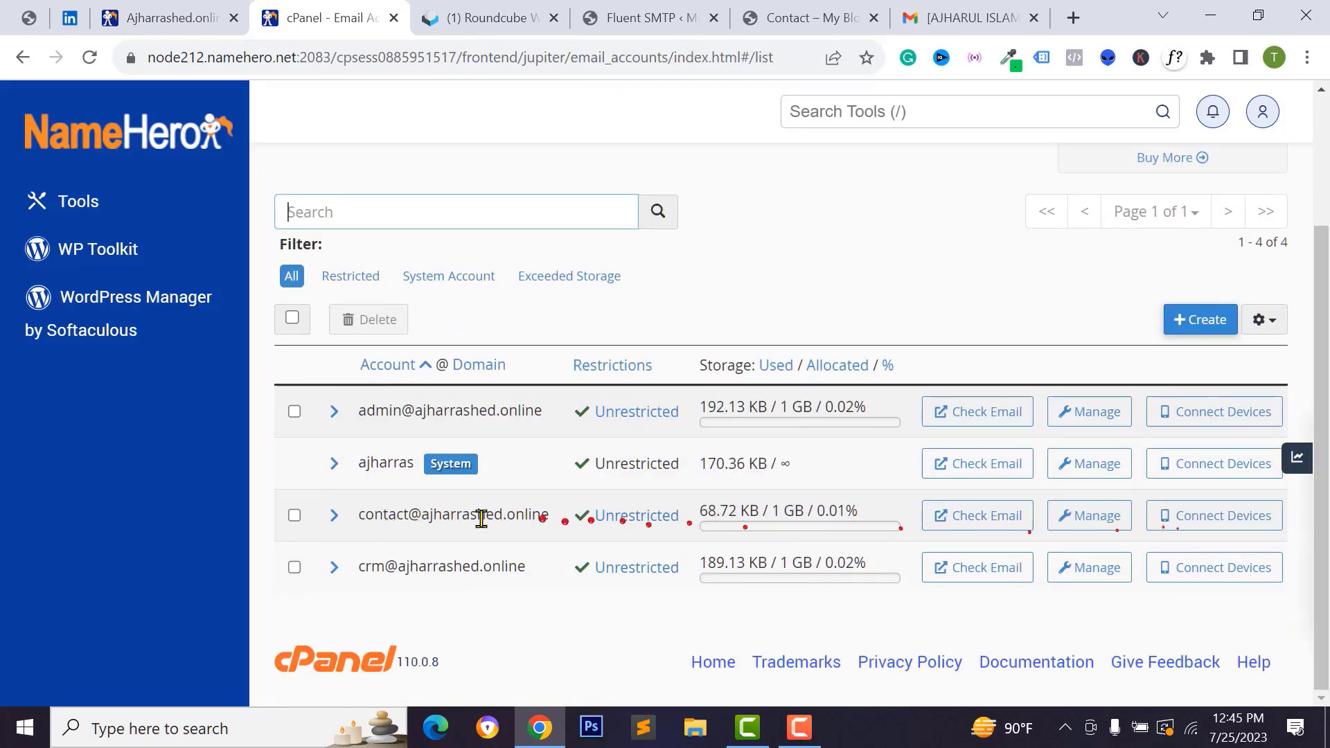
triple_click(445, 521)
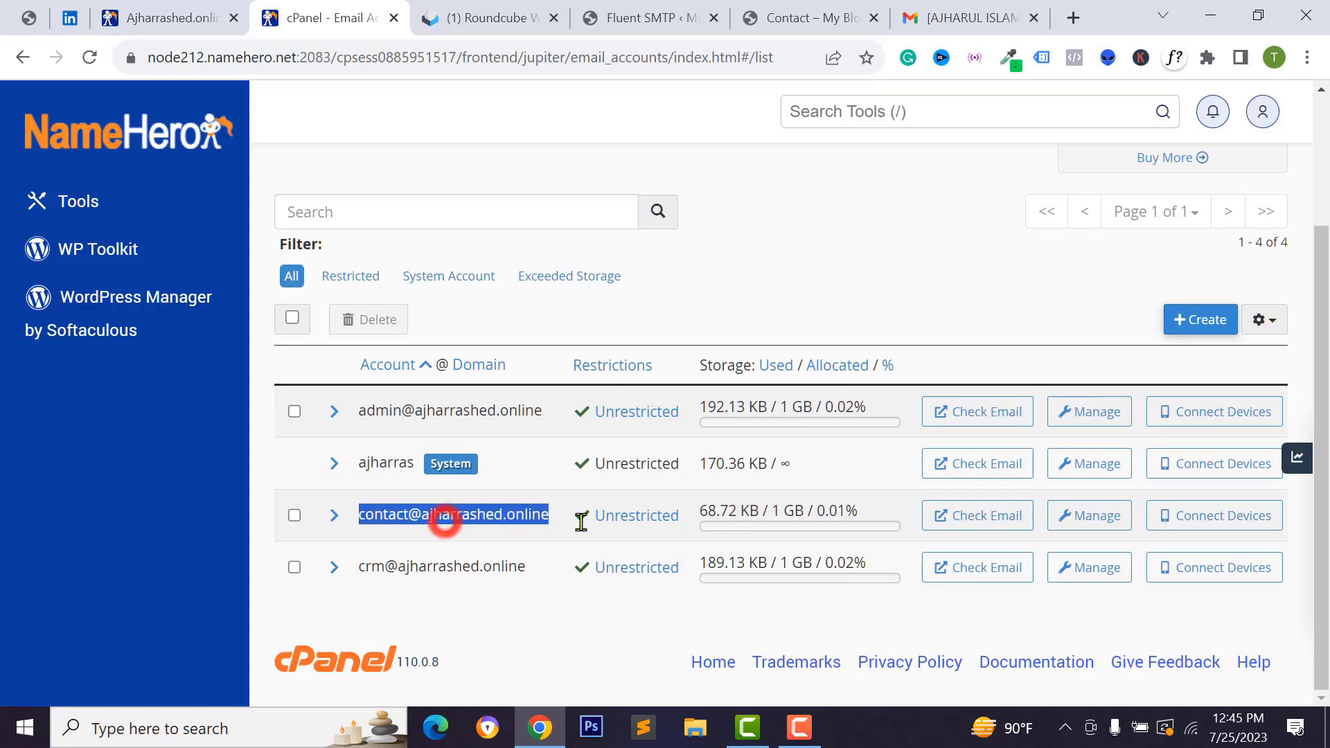
left_click(1198, 524)
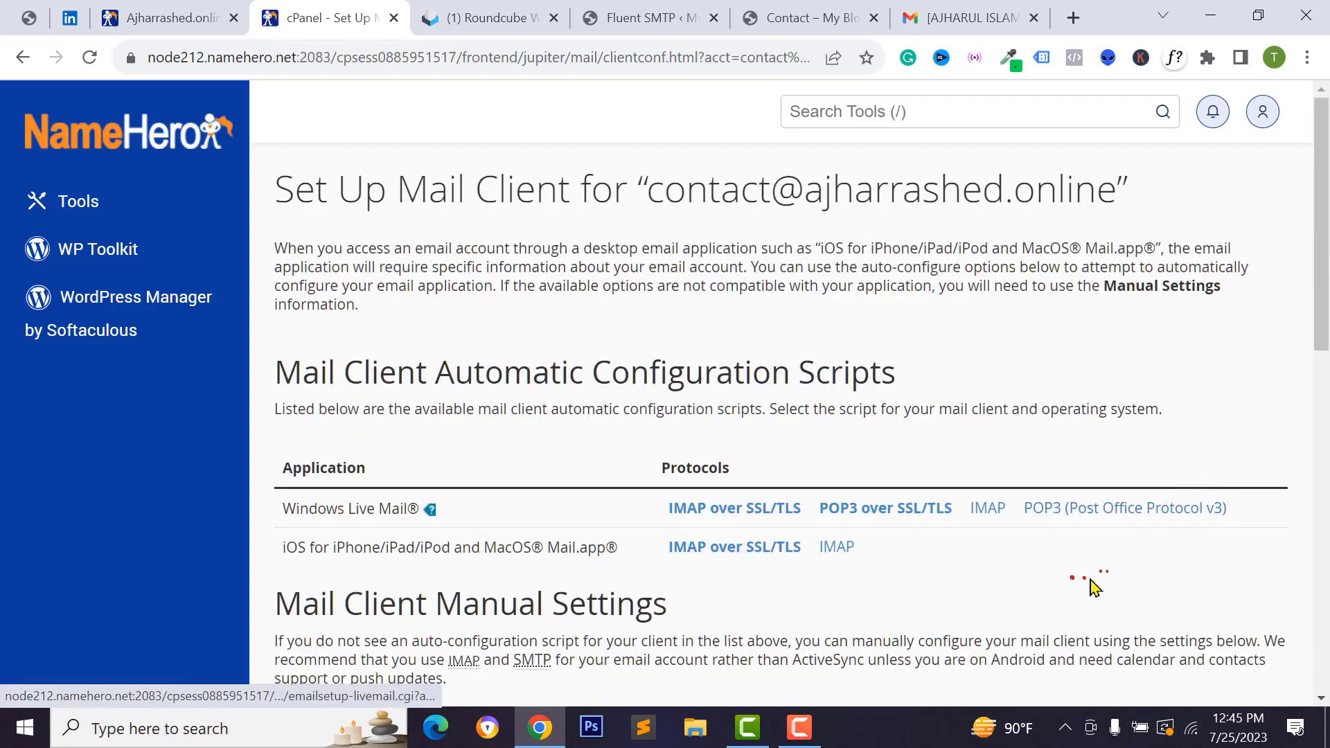
scroll(1089, 570, "down", 7)
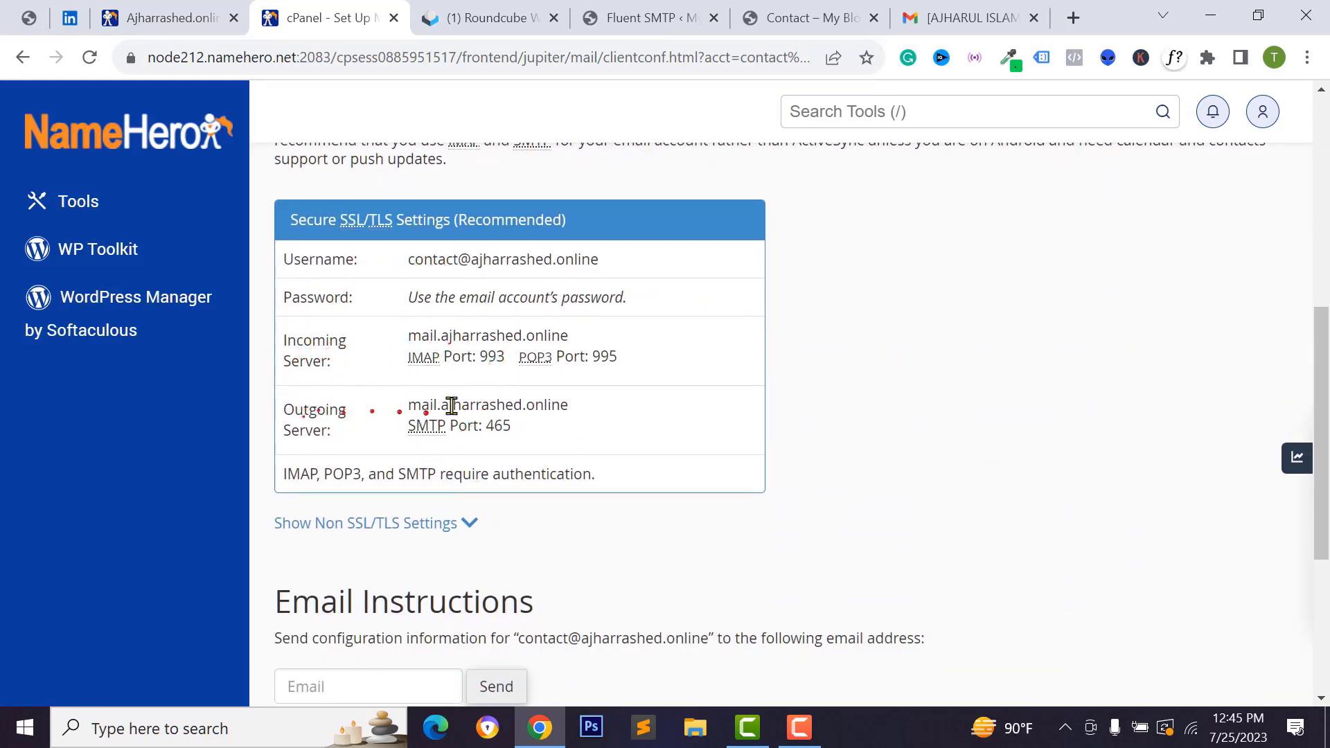
Copy the outgoing server name mail.ajharrashed.online into FluentSMTP's From Email, and enter the sender name in From Name
left_click_drag(411, 405, 575, 405)
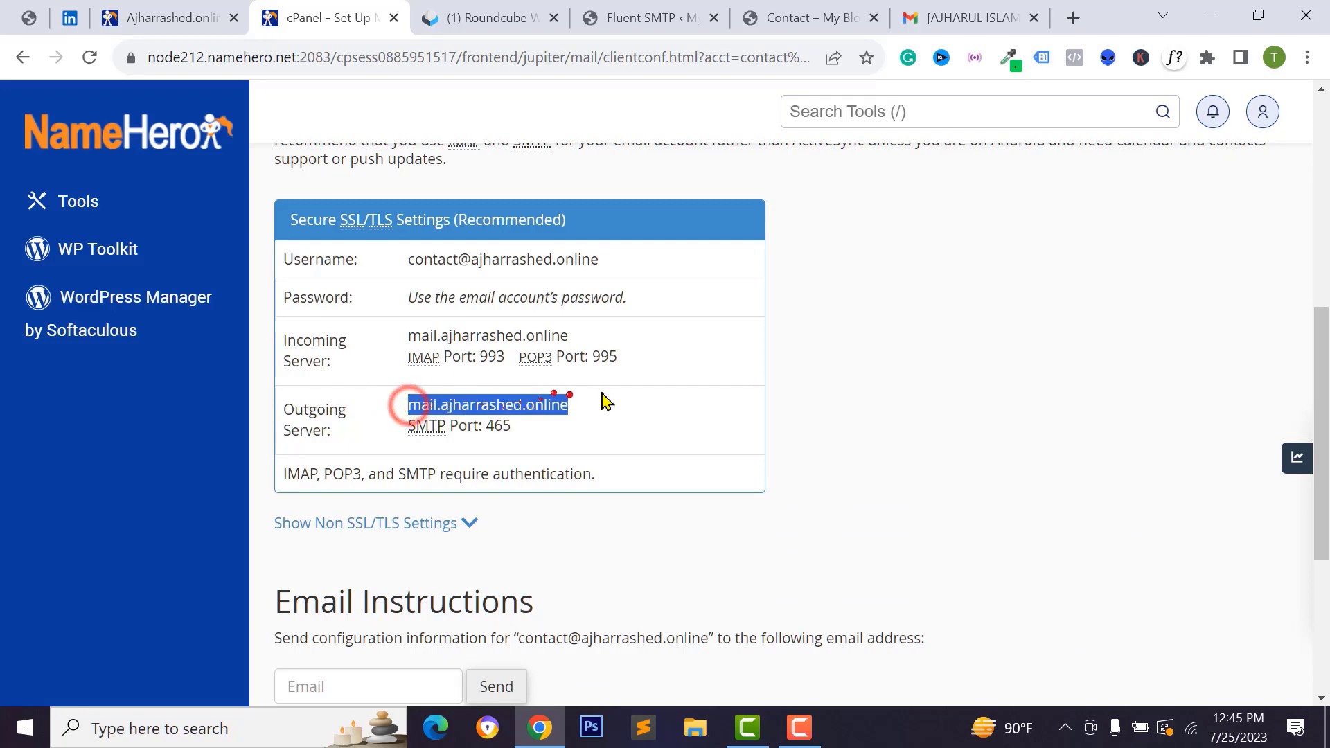
right_click(538, 402)
left_click(589, 416)
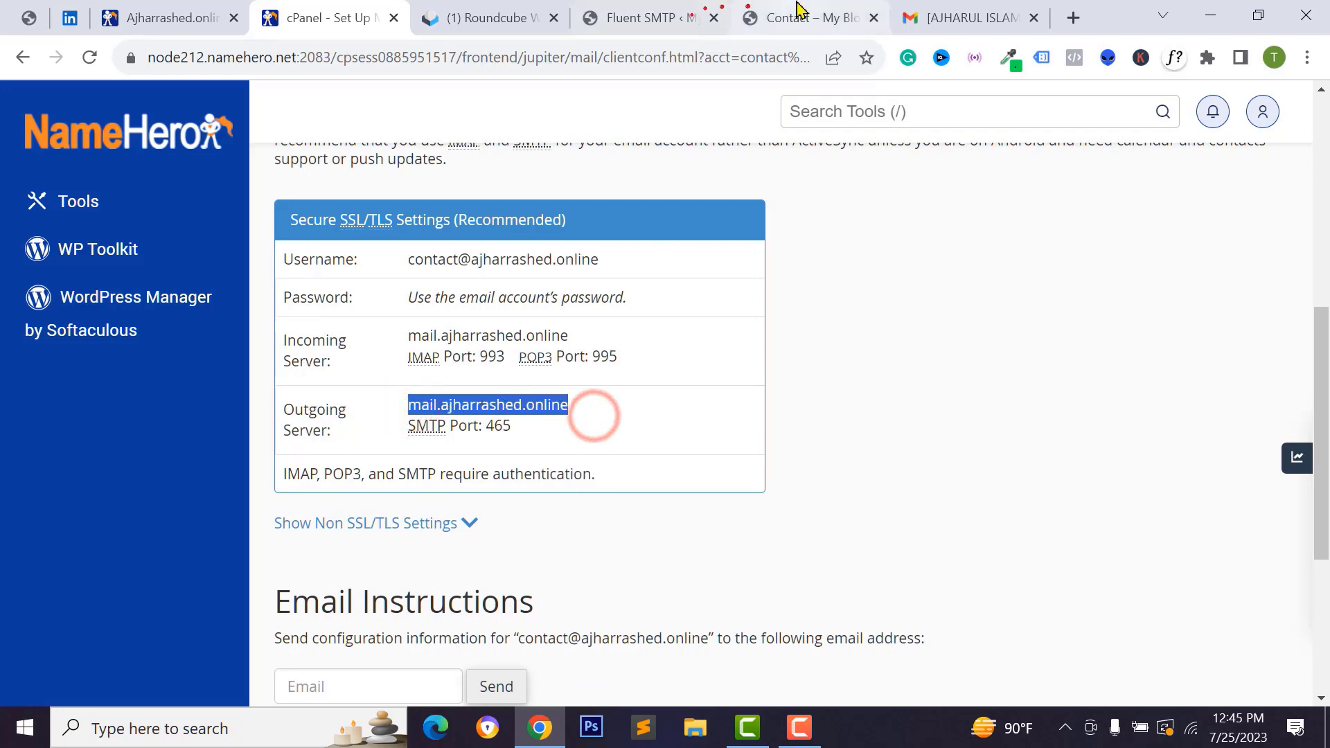
right_click(430, 311)
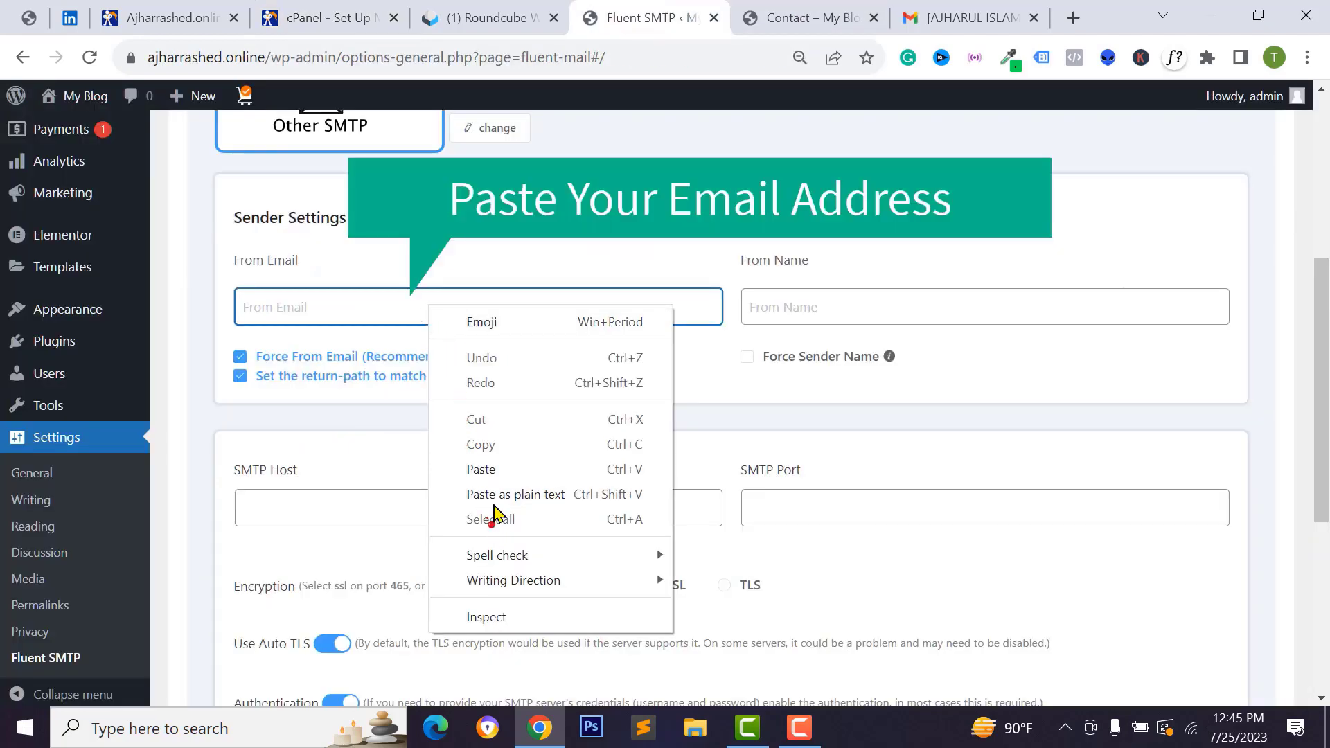
left_click(493, 465)
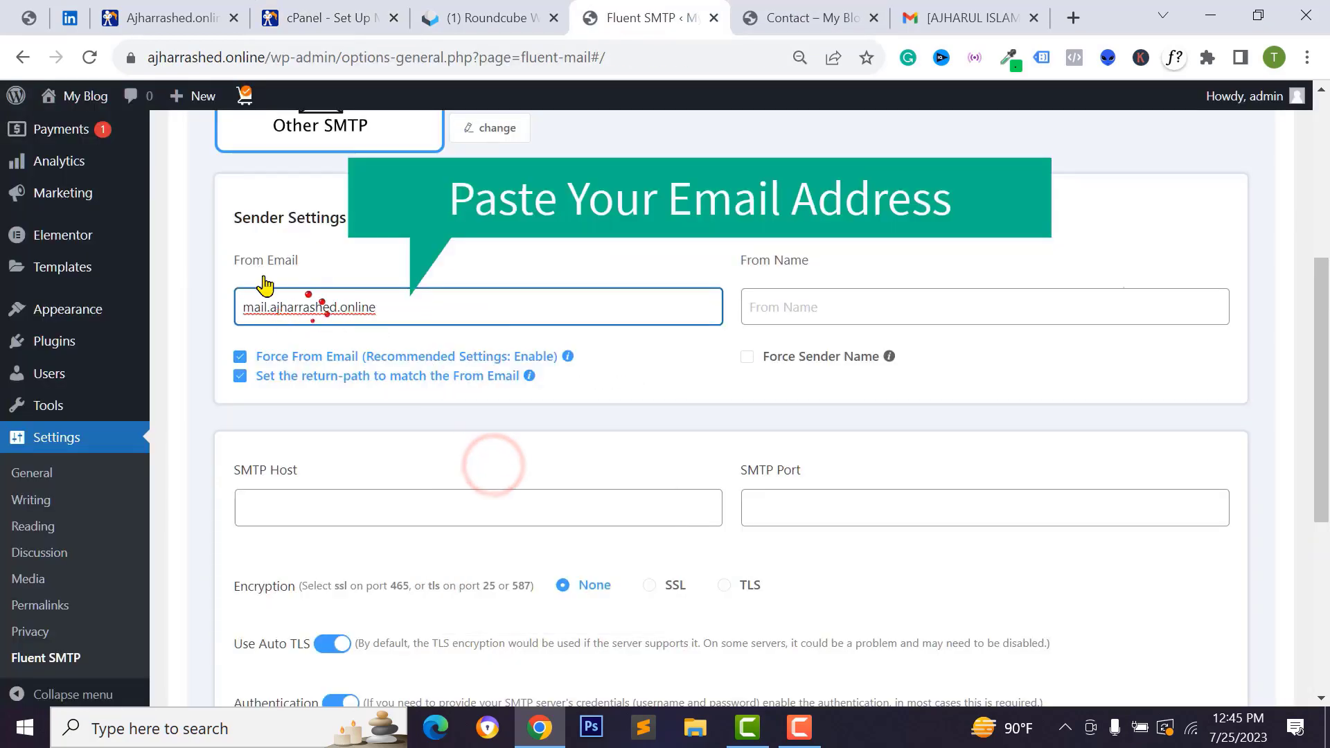
left_click(821, 320)
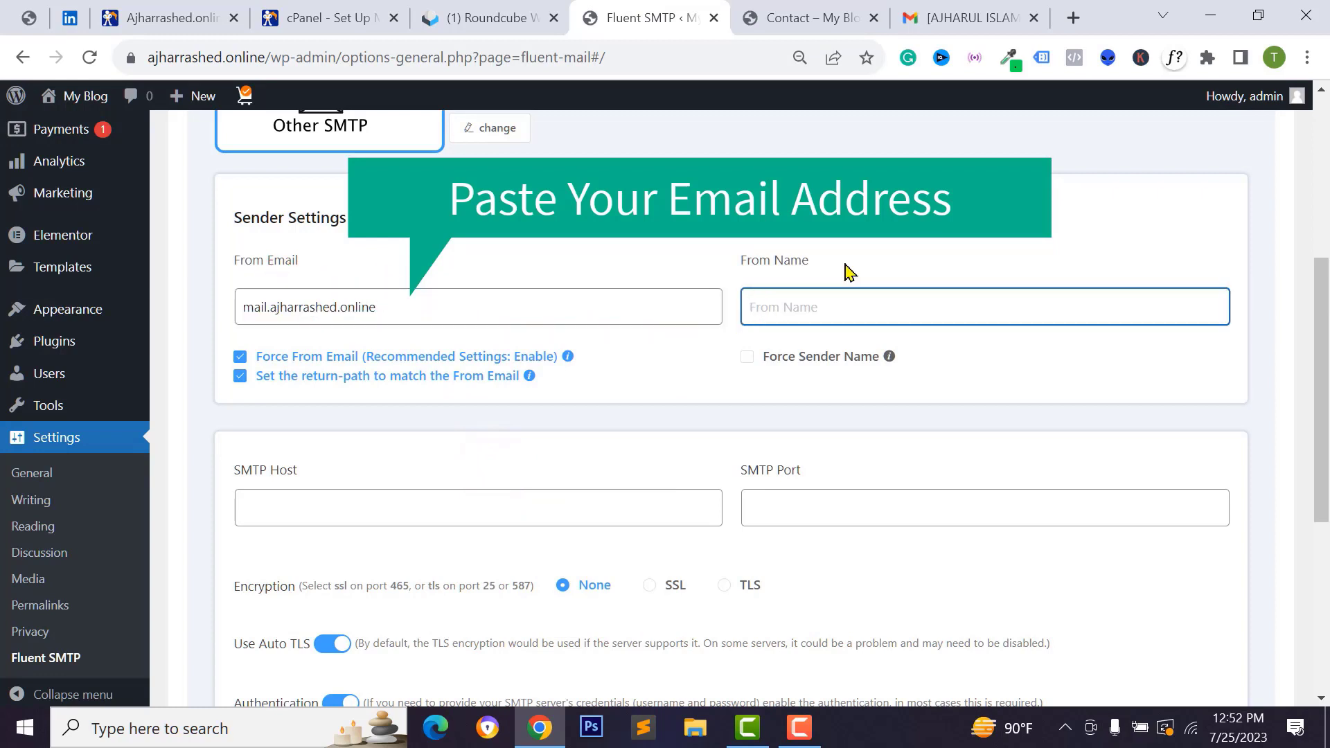
type("Contact | AjharRashed")
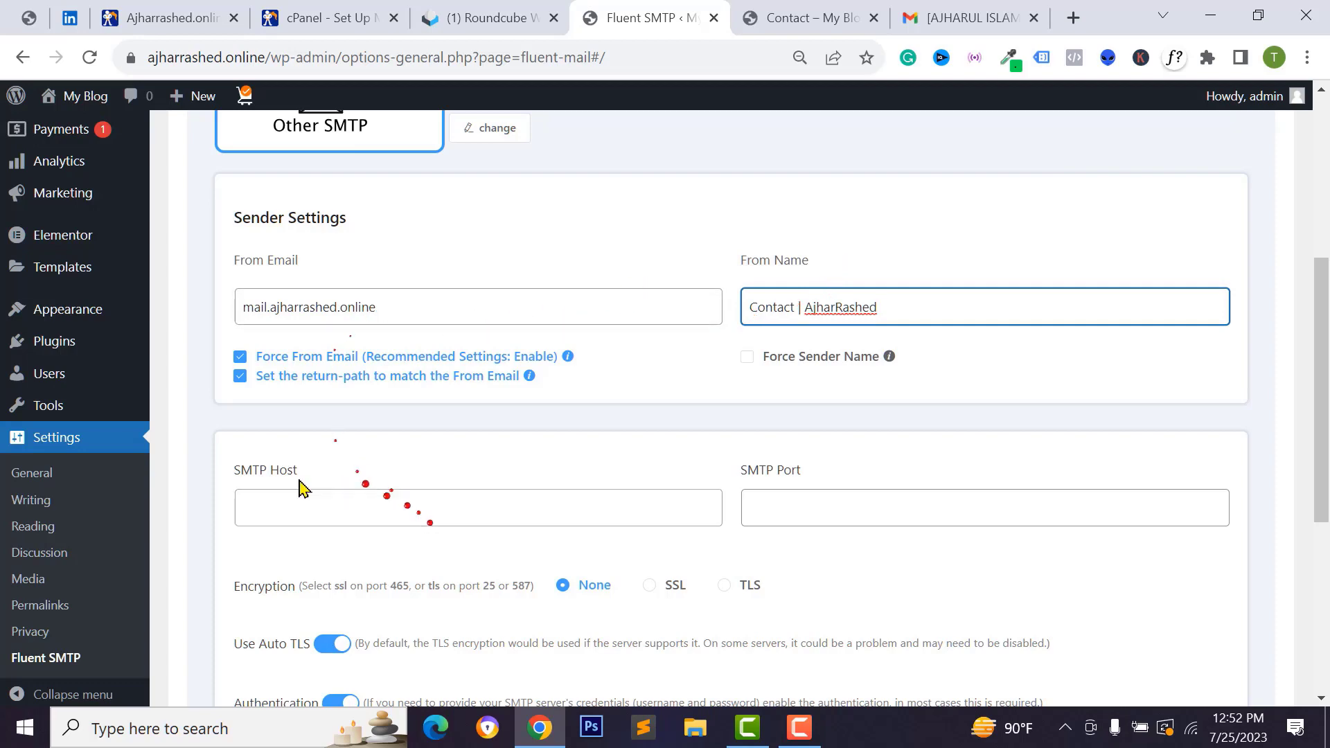
Copy the outgoing server name from cPanel and set the SMTP Host to mail.ajharrashed.online
left_click(277, 508)
scroll(277, 505, "down", 2)
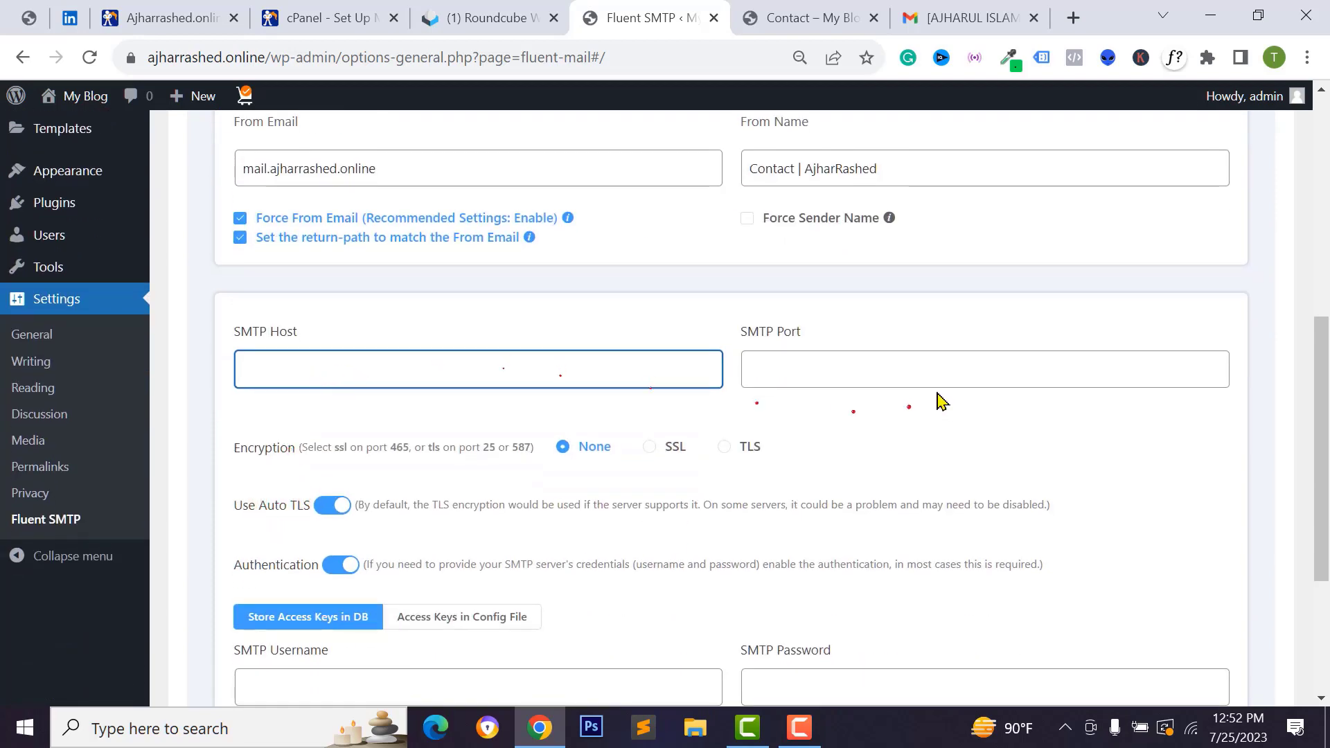
left_click(793, 354)
left_click(659, 365)
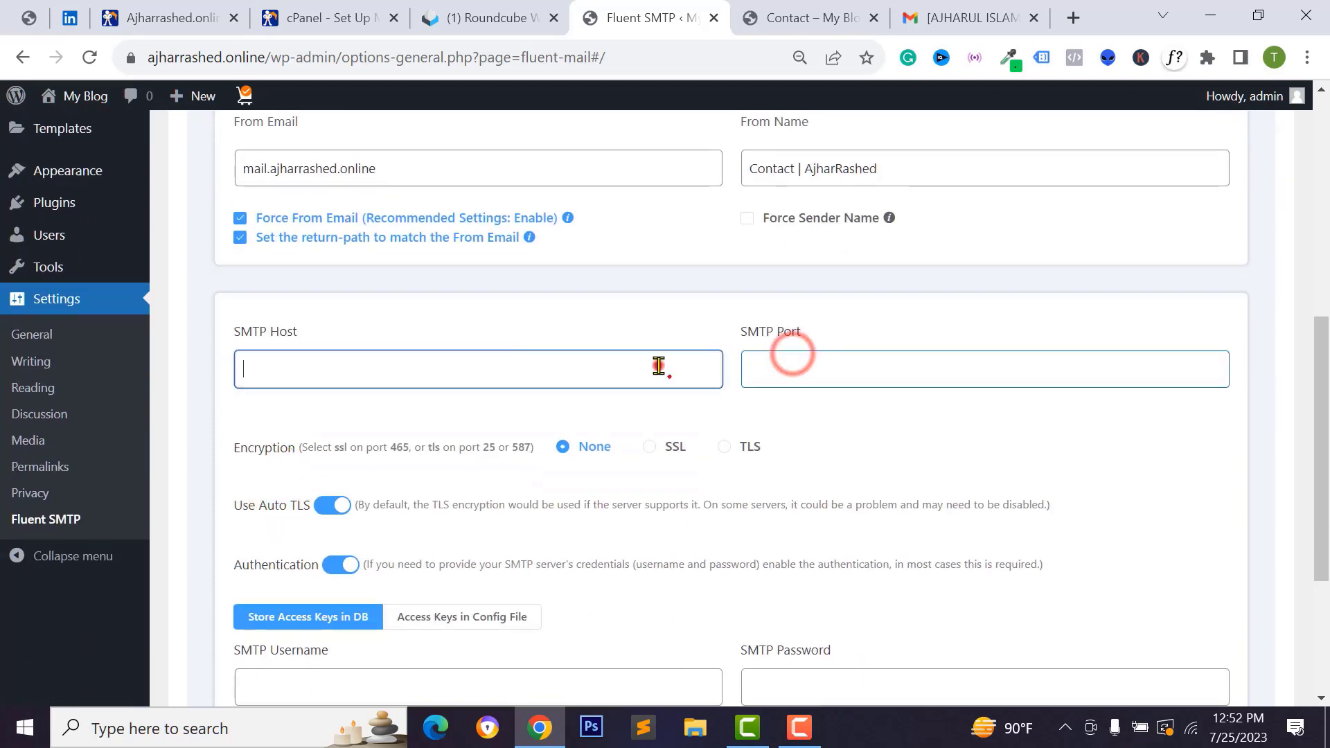
left_click(457, 14)
left_click(357, 15)
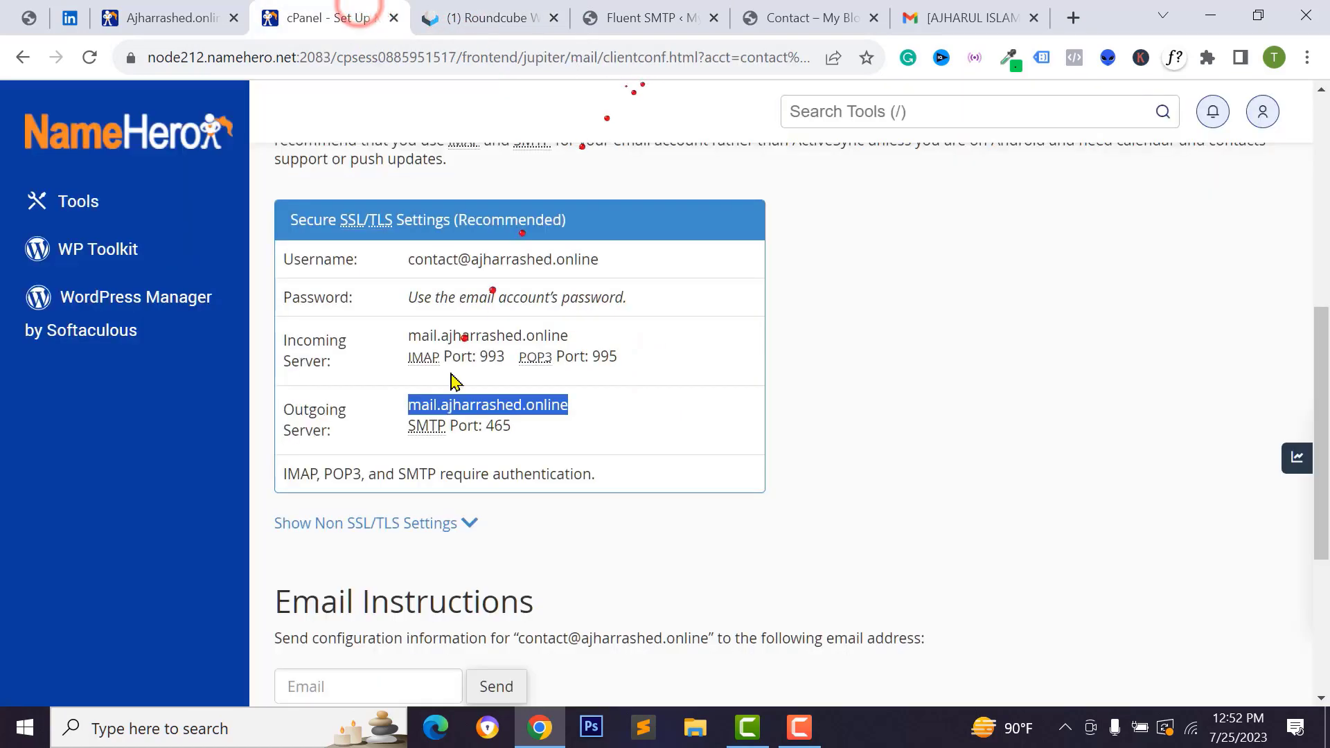
right_click(454, 413)
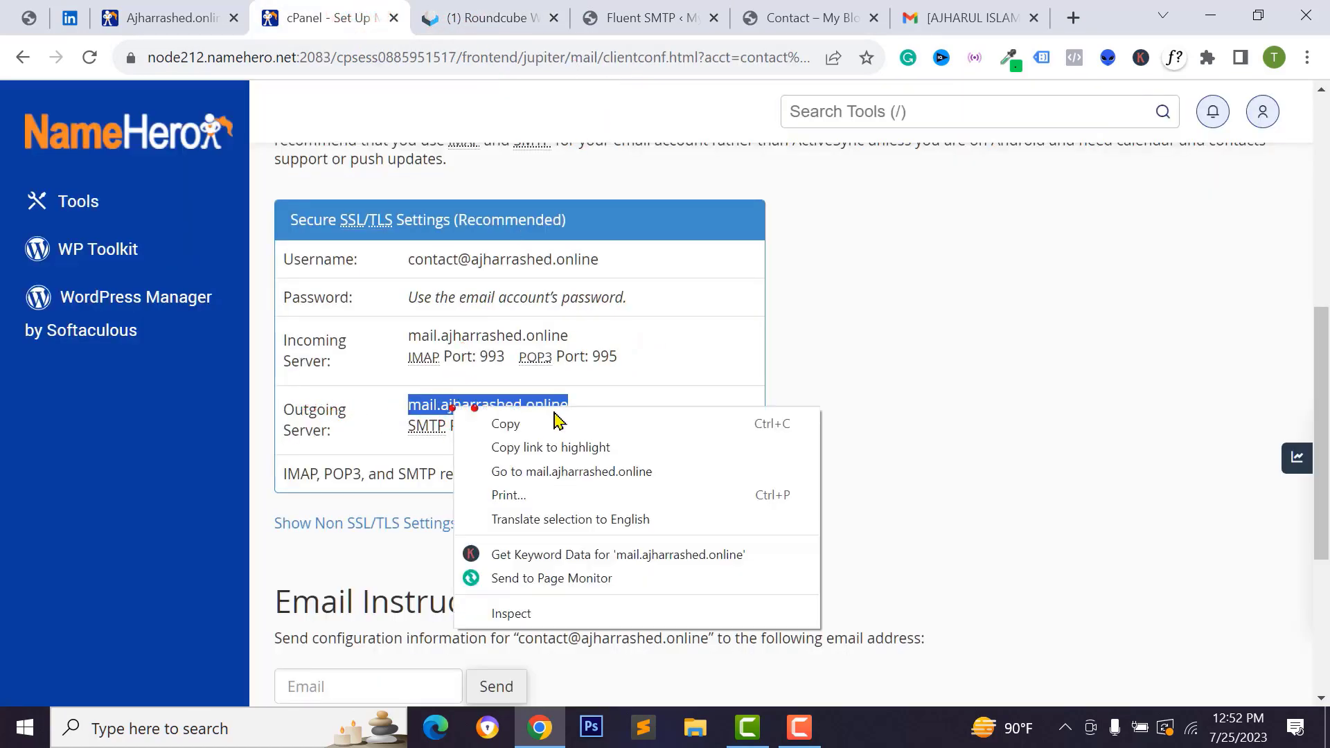
left_click(543, 424)
left_click(795, 21)
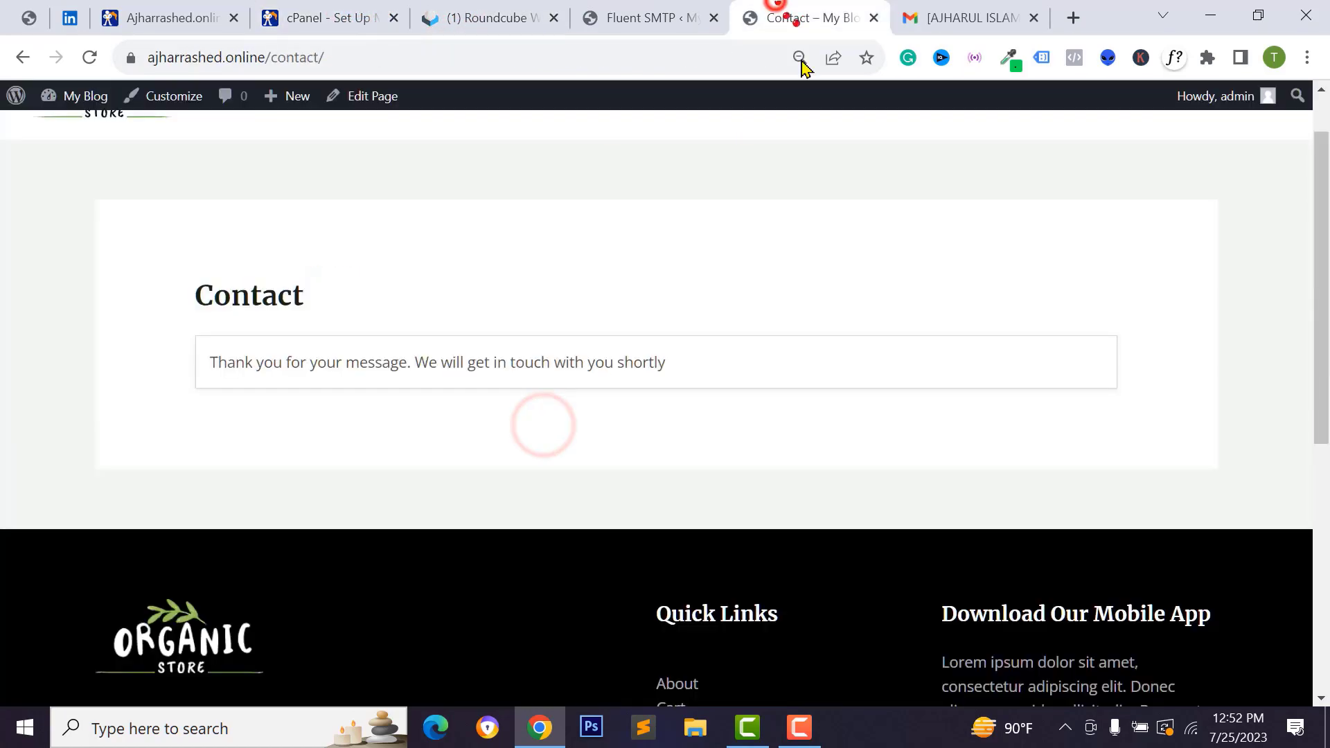
left_click(644, 21)
right_click(523, 373)
left_click(577, 541)
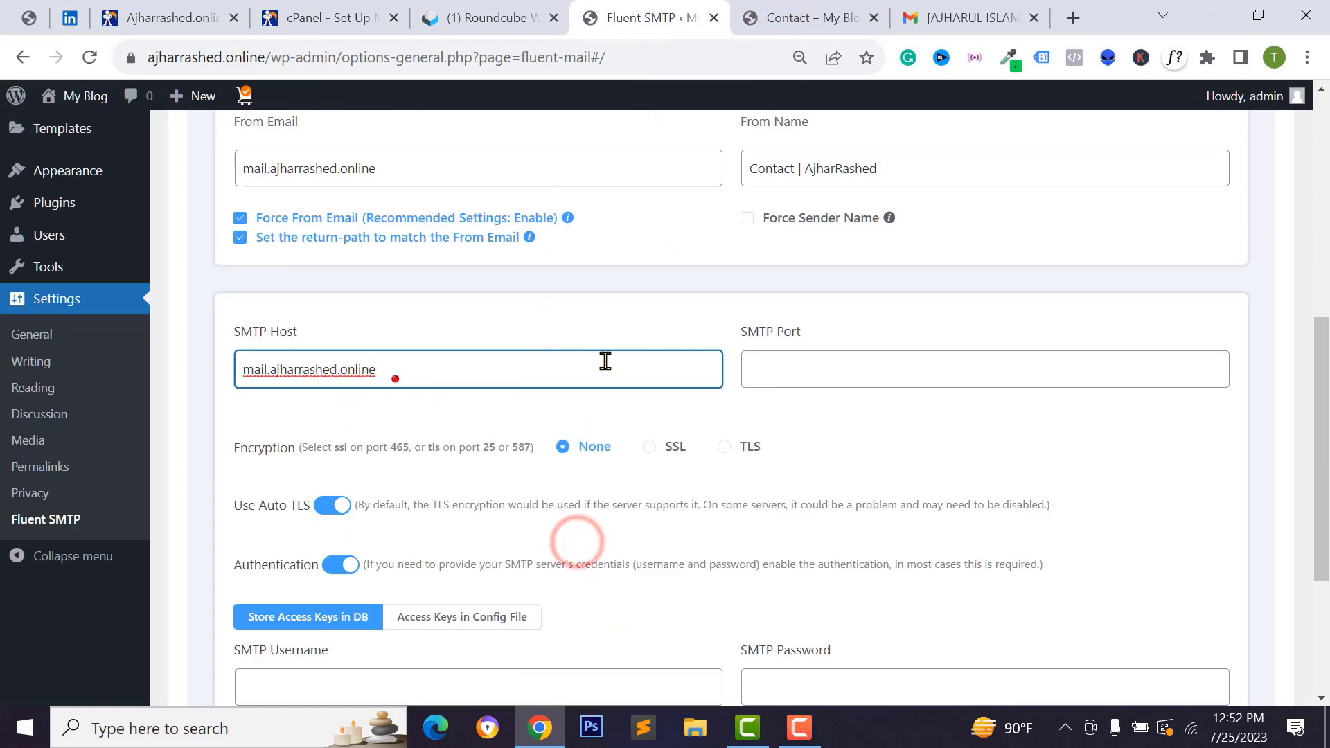
Copy the outgoing server's SMTP port from cPanel and set the SMTP Port to 465
left_click(819, 368)
left_click(471, 15)
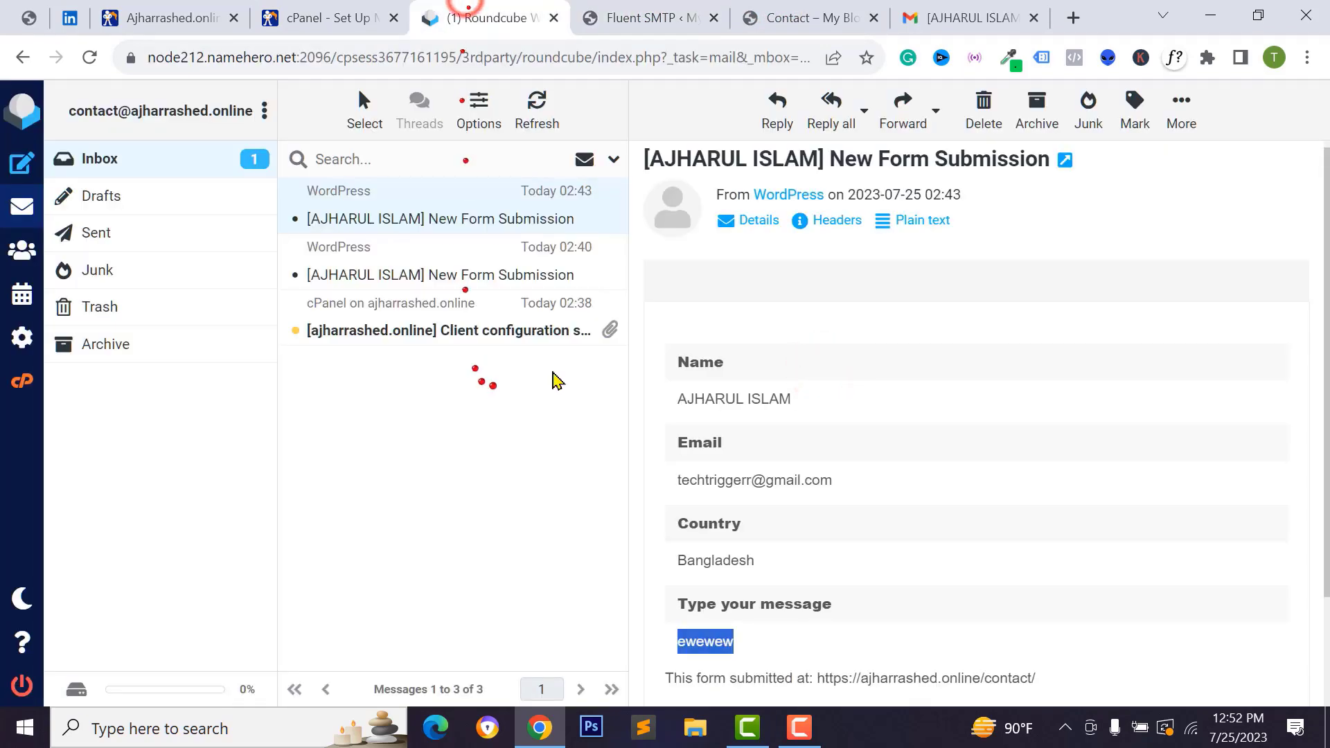
left_click(343, 15)
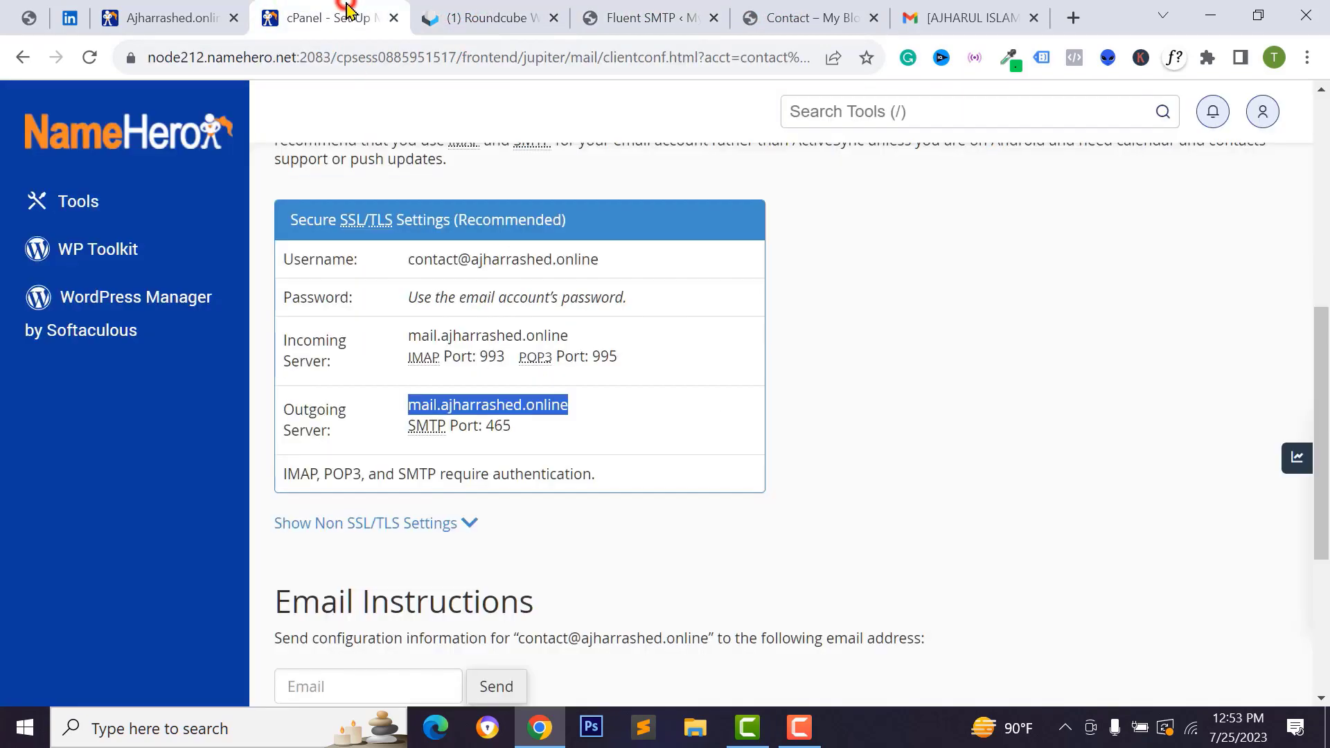
double_click(498, 426)
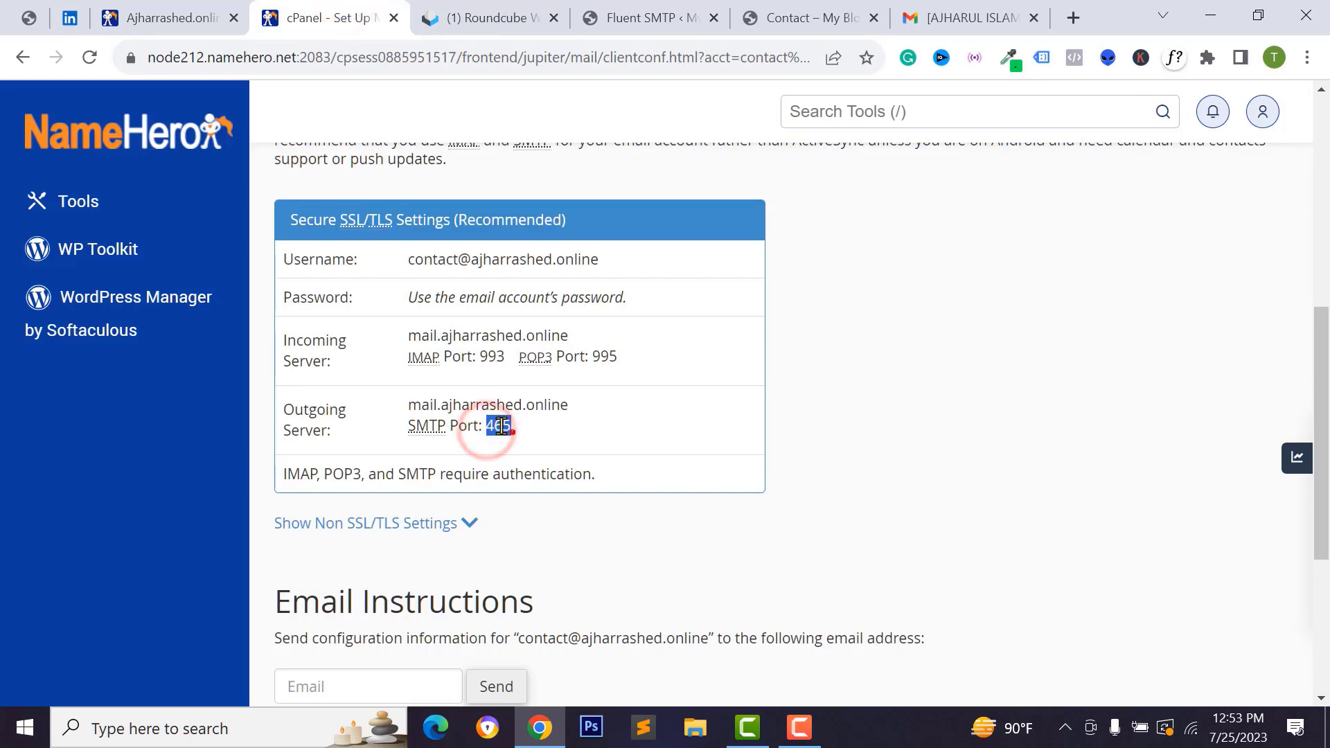
right_click(546, 432)
left_click(563, 440)
left_click(647, 17)
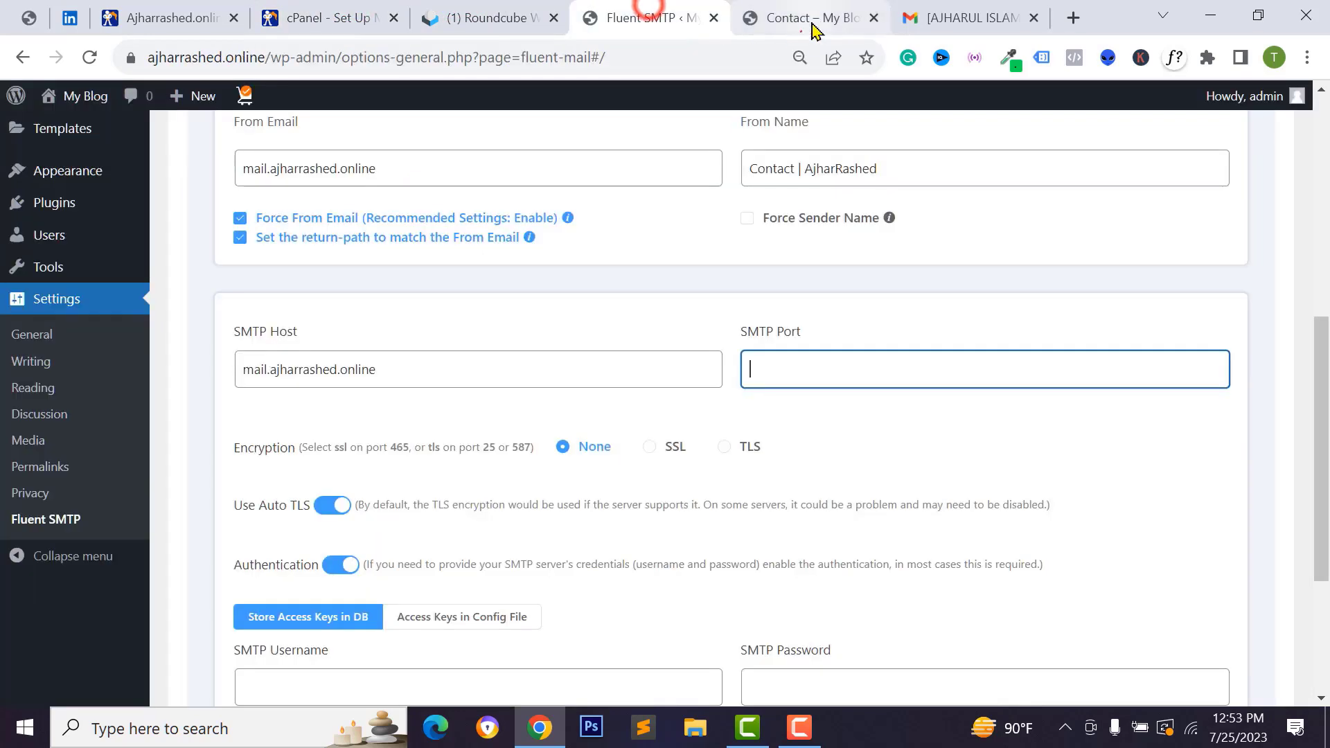
right_click(777, 372)
left_click(830, 542)
Set the encryption to SSL and check the site's connection security information
scroll(665, 377, "down", 3)
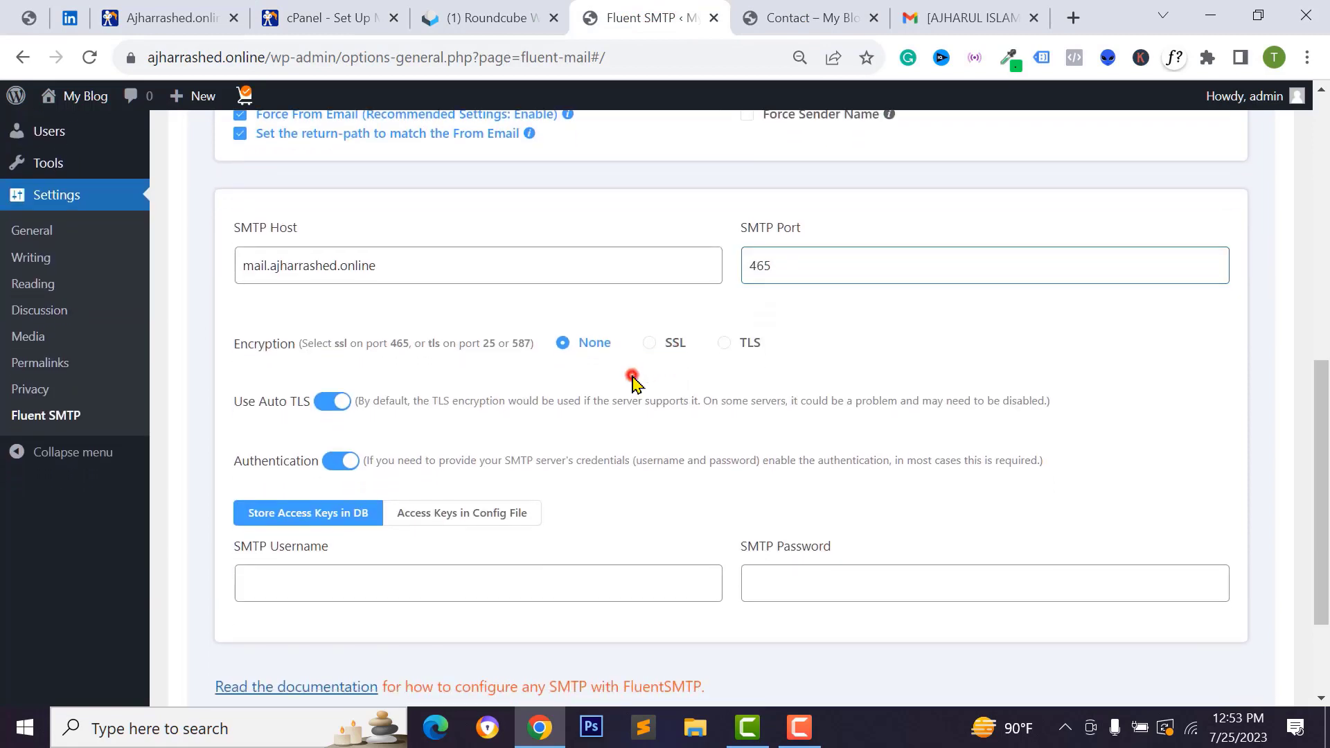
left_click(651, 342)
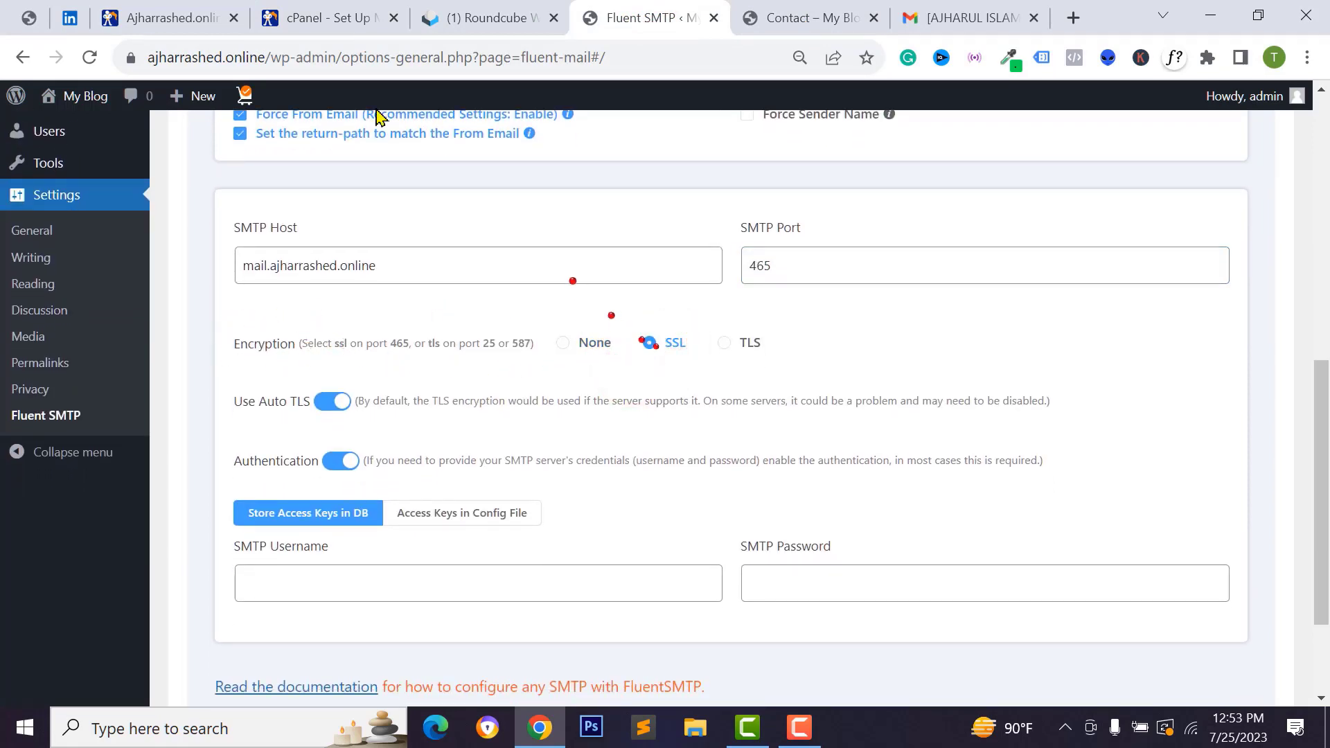
left_click(130, 58)
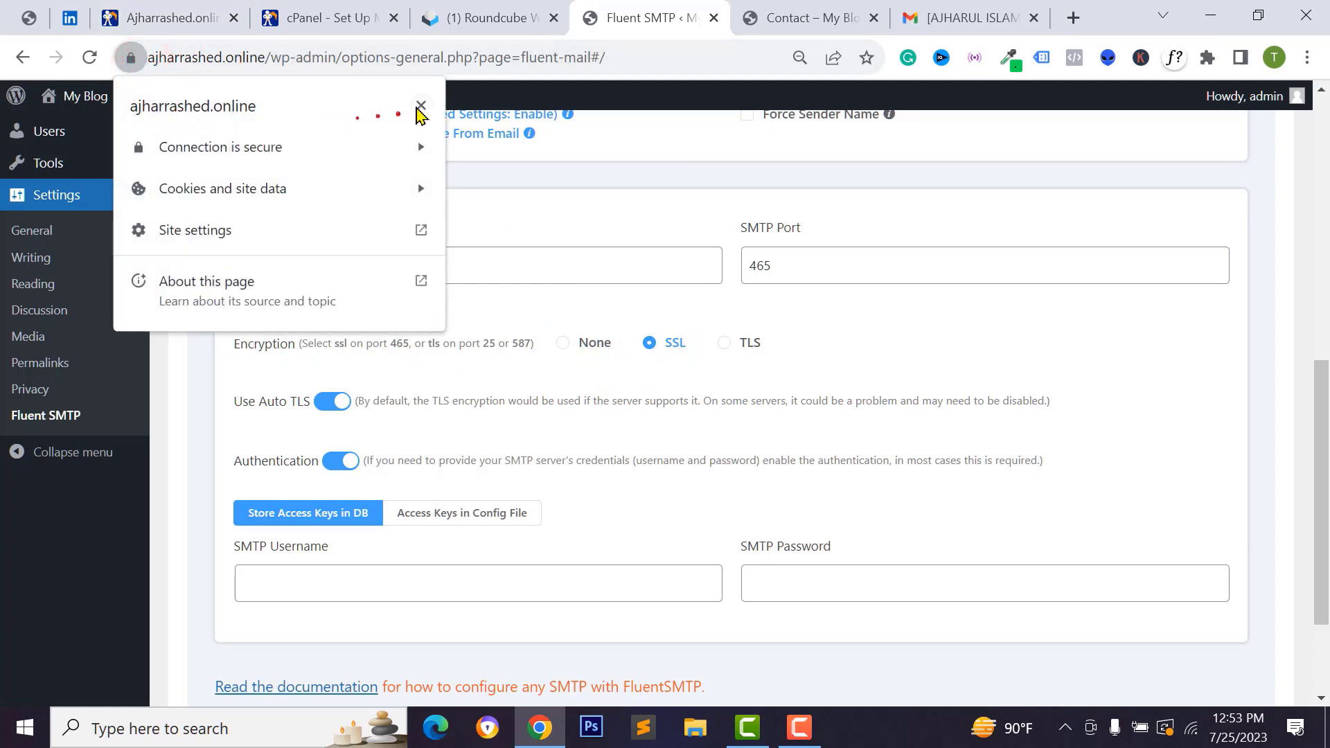
left_click(418, 106)
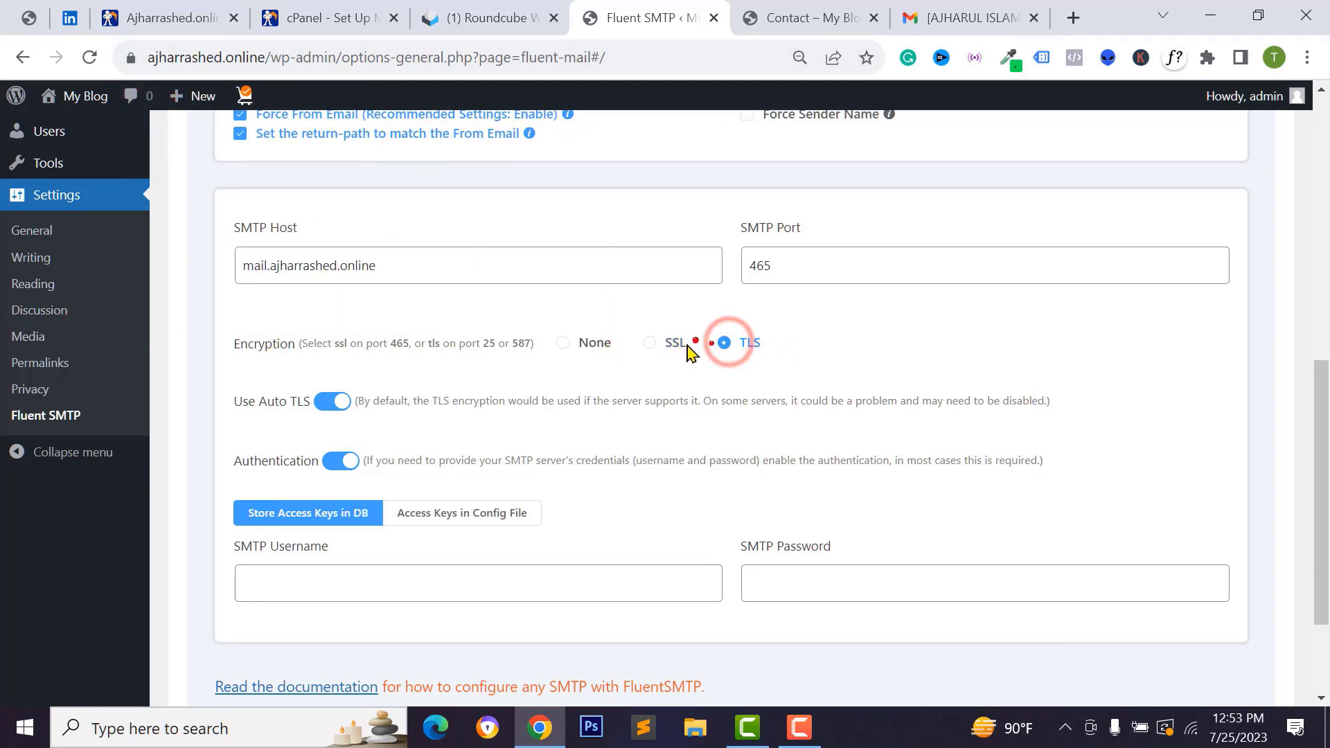
scroll(714, 359, "down", 2)
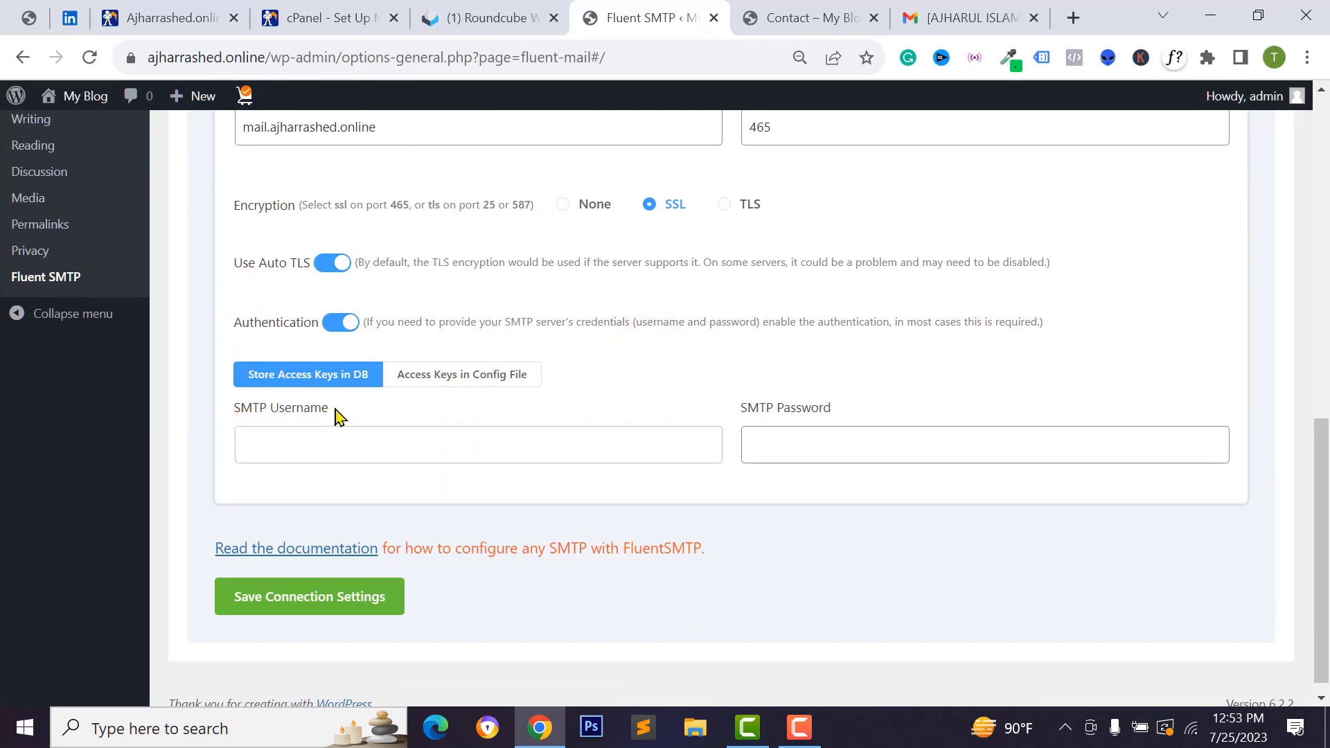
Copy the mailbox username from the cPanel mail client settings and paste it as the SMTP Username
left_click(363, 24)
scroll(562, 416, "up", 2)
scroll(562, 416, "up", 5)
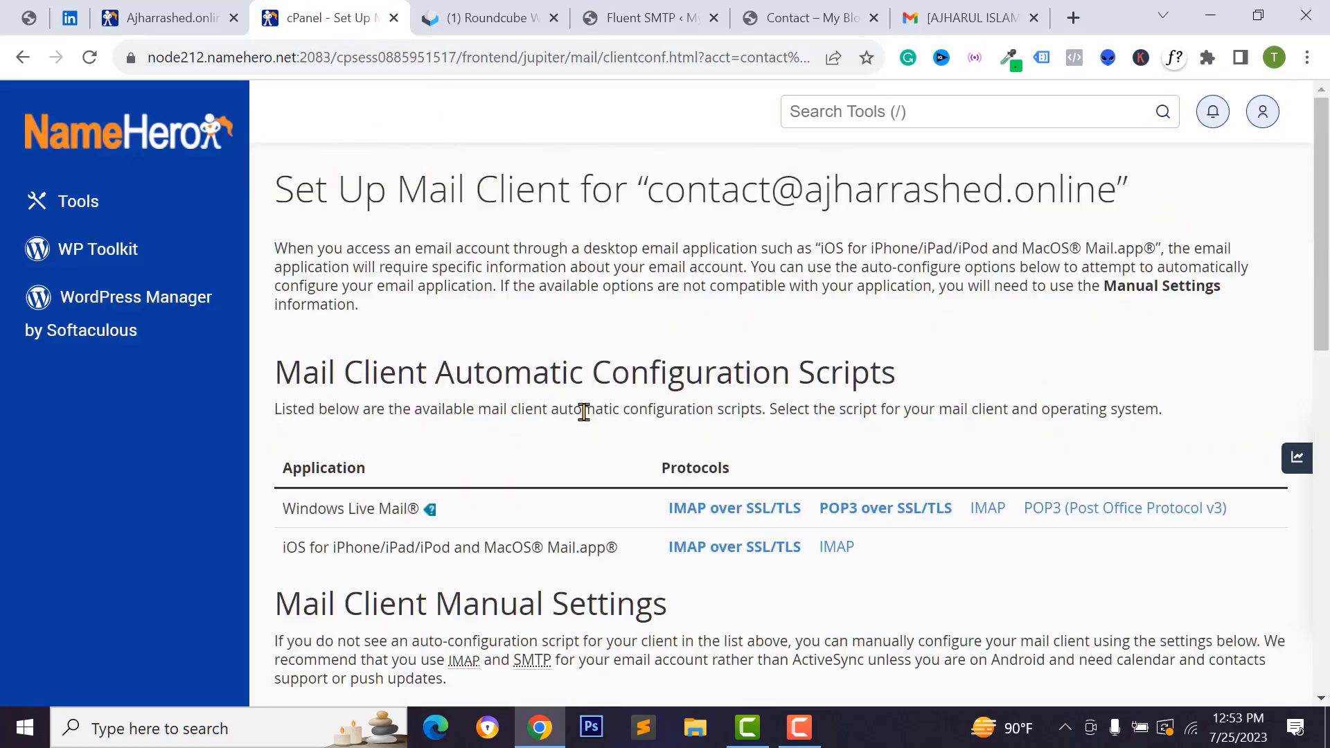
scroll(582, 423, "down", 8)
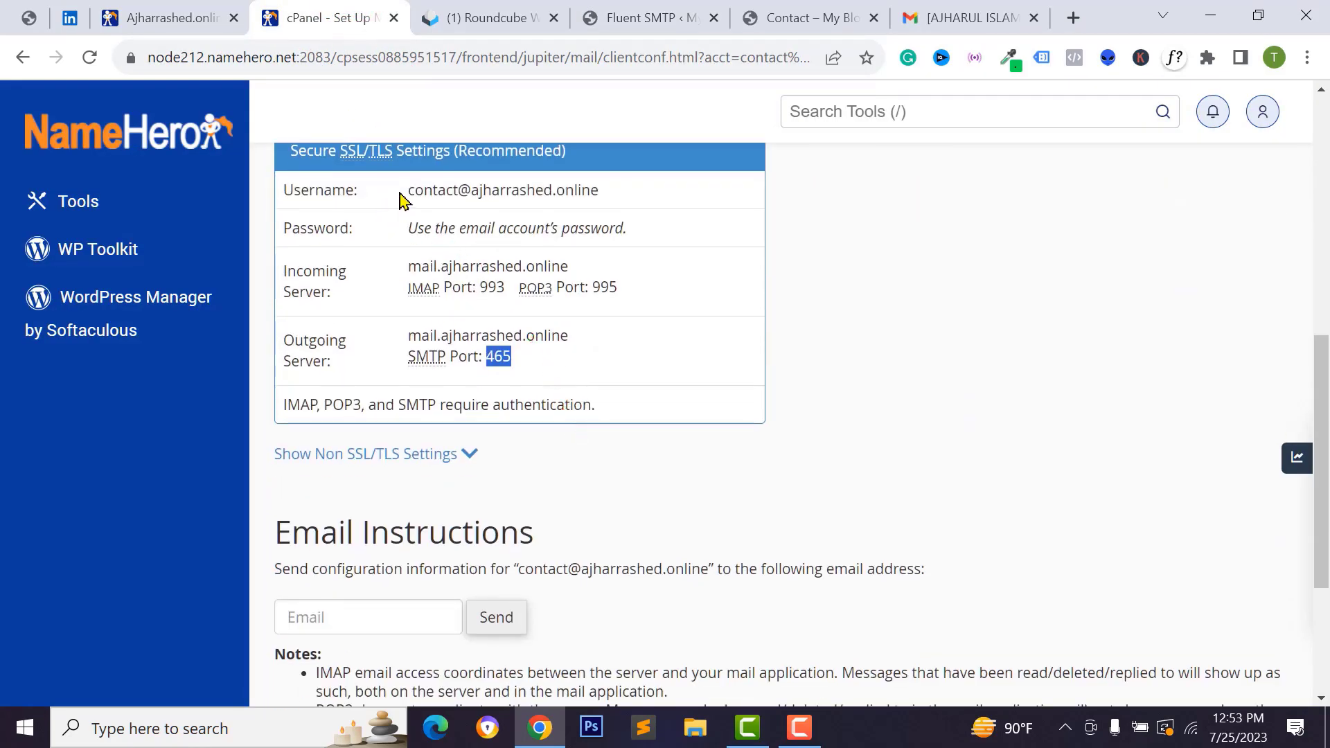
left_click_drag(411, 192, 597, 192)
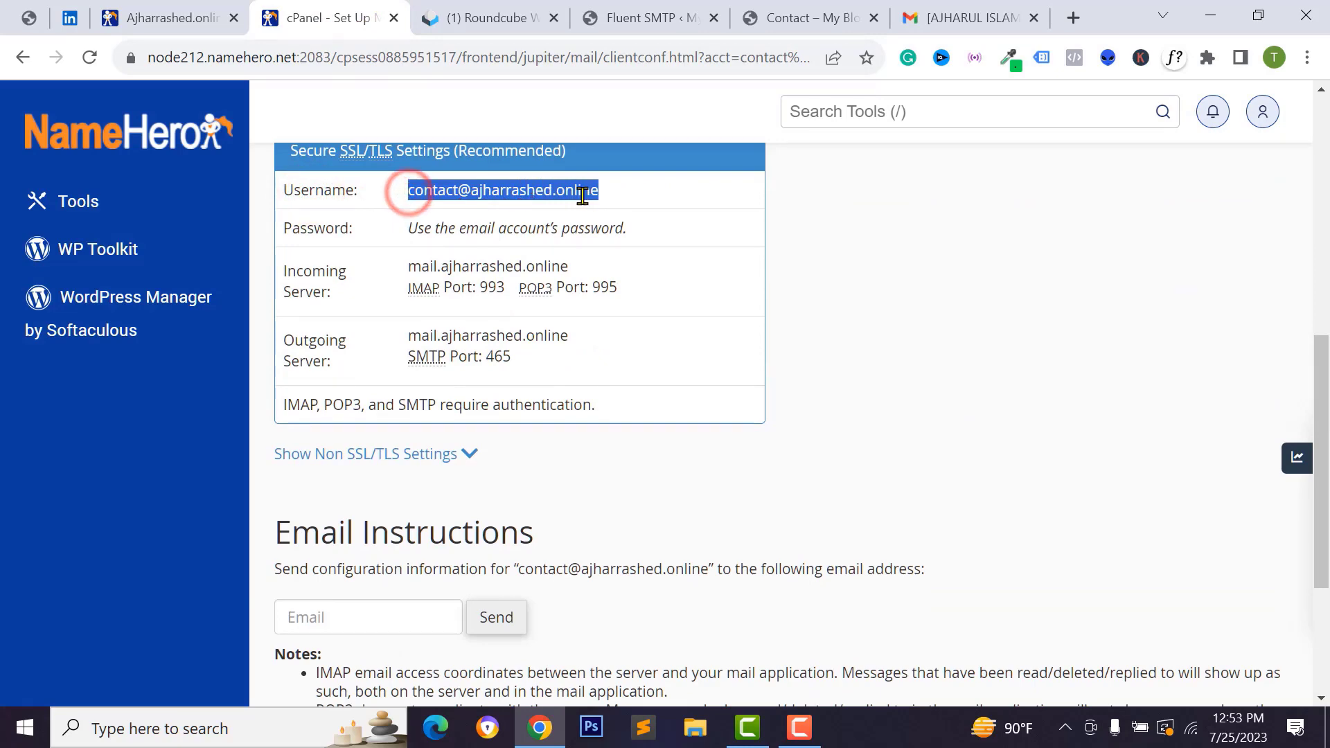
right_click(523, 194)
left_click(548, 208)
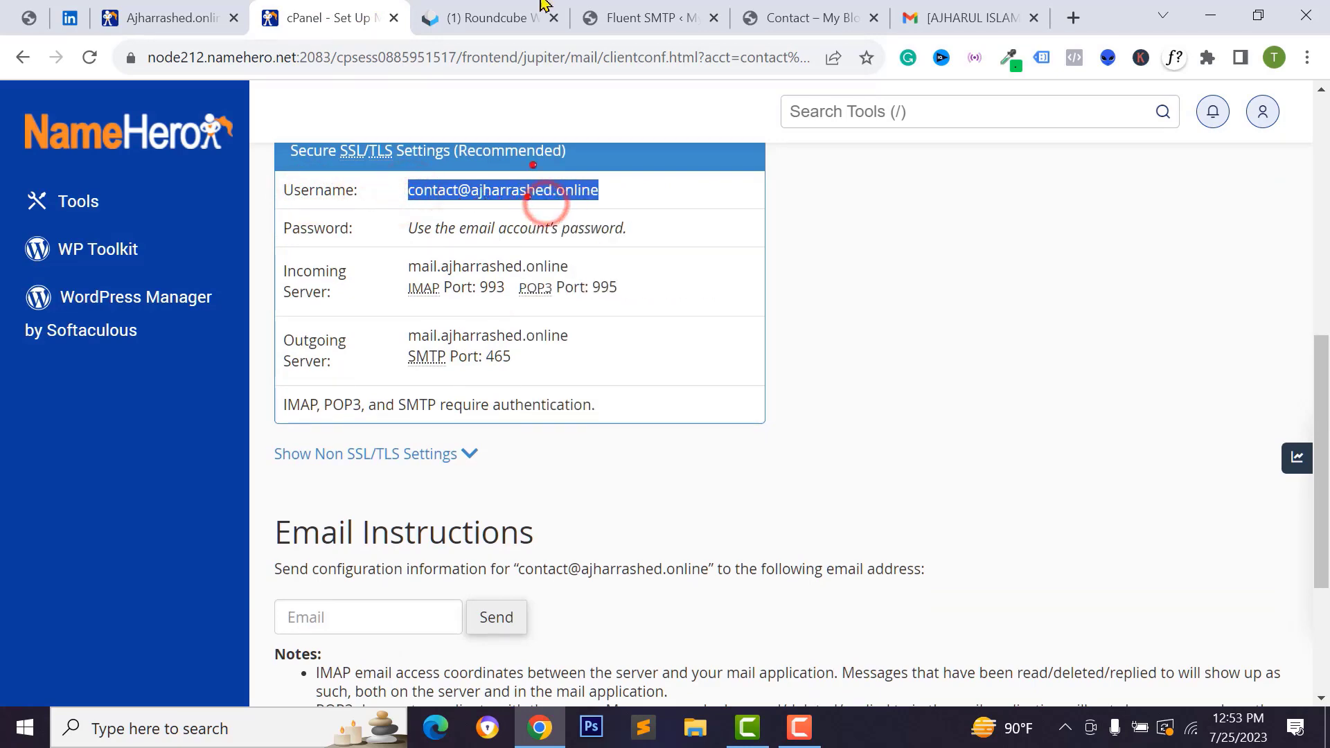
left_click(624, 18)
right_click(457, 447)
left_click(521, 288)
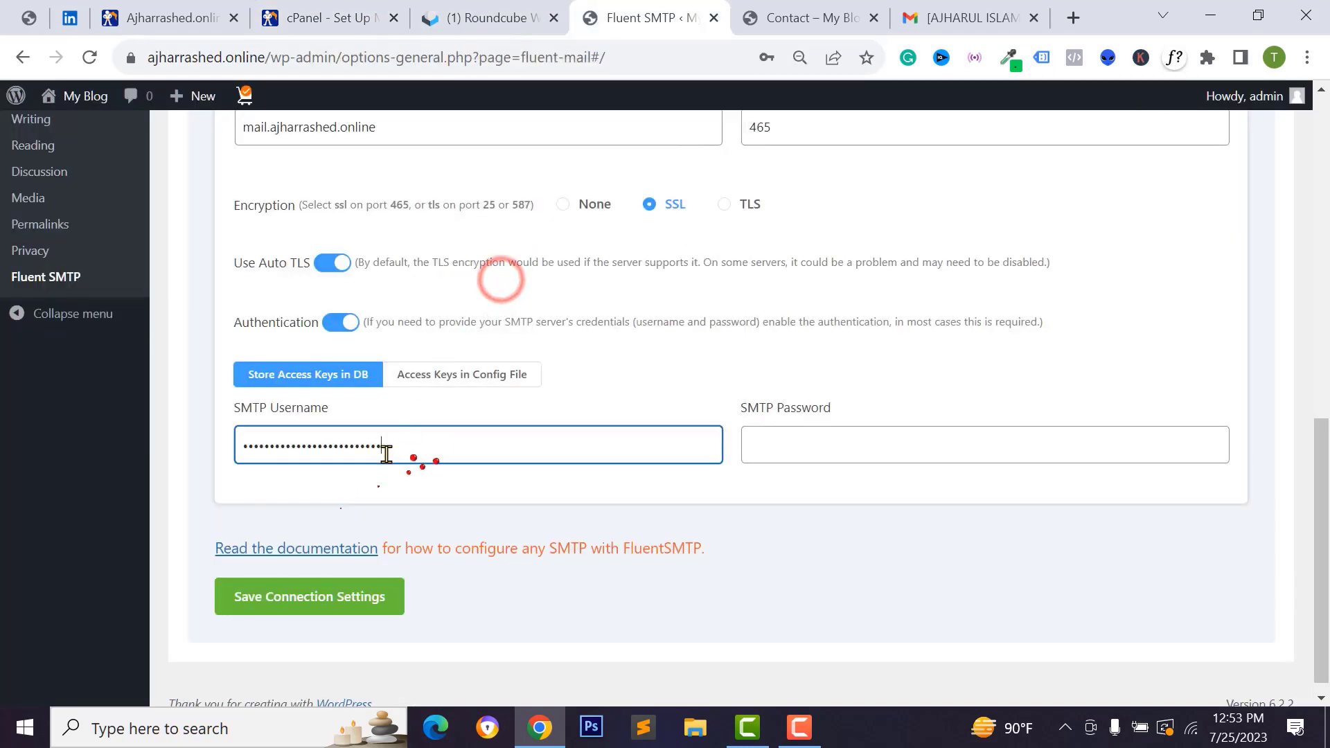
Open the management page of the contact mailbox in cPanel's Email Accounts and find its password settings
left_click(760, 445)
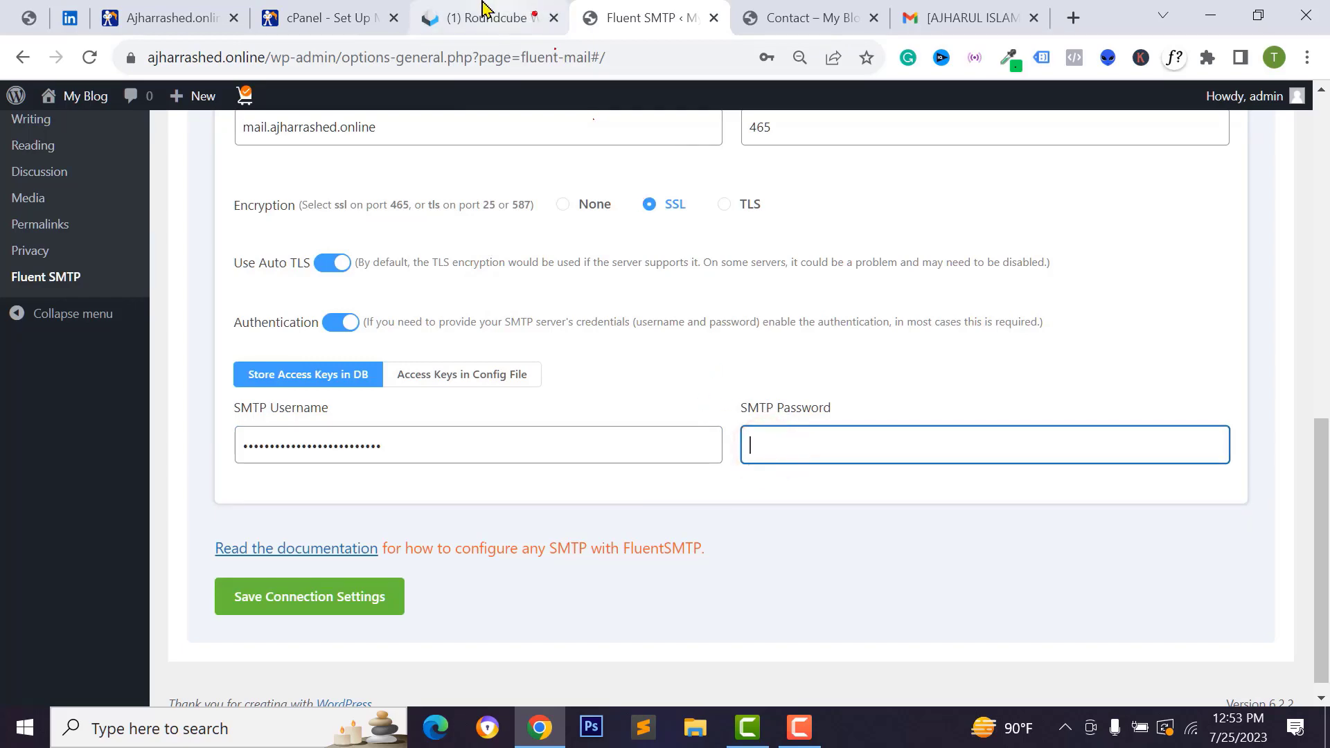
left_click(326, 18)
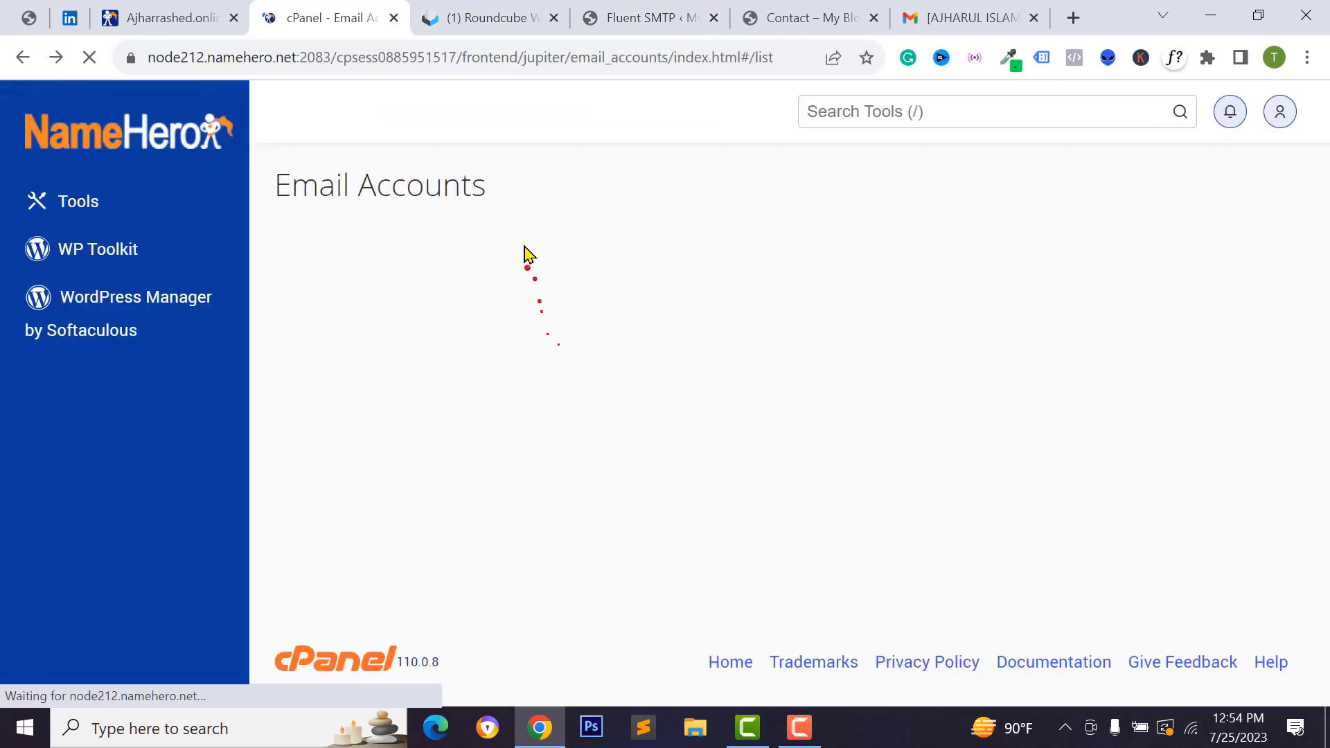
scroll(510, 502, "down", 3)
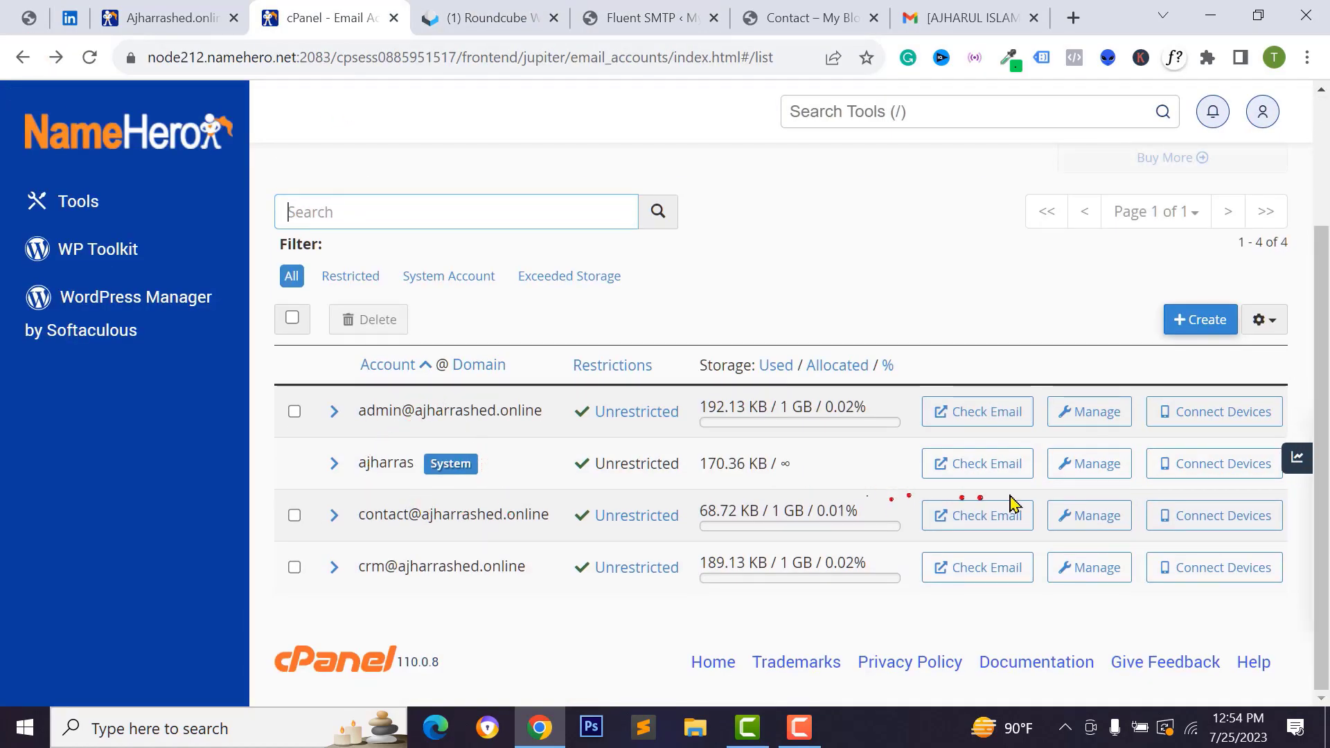
left_click(1074, 515)
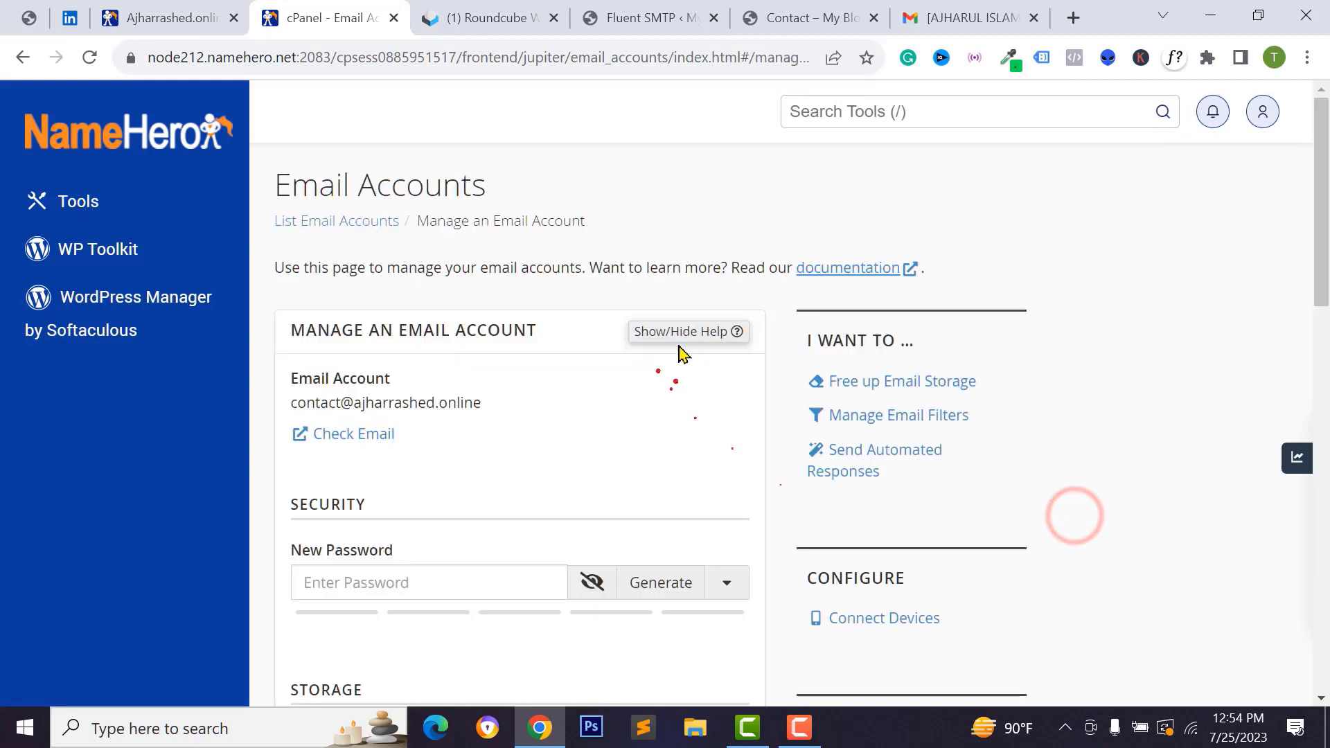
scroll(676, 351, "down", 1)
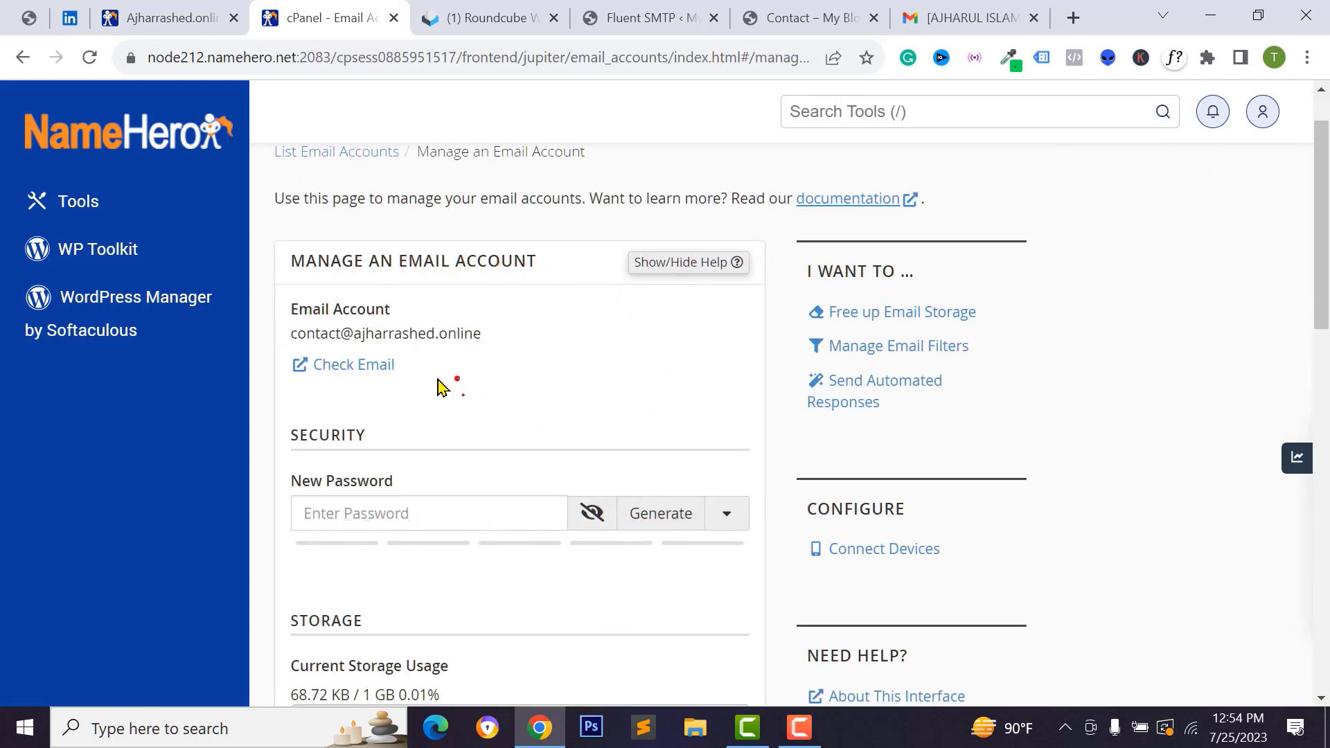
scroll(321, 402, "up", 1)
scroll(619, 518, "down", 2)
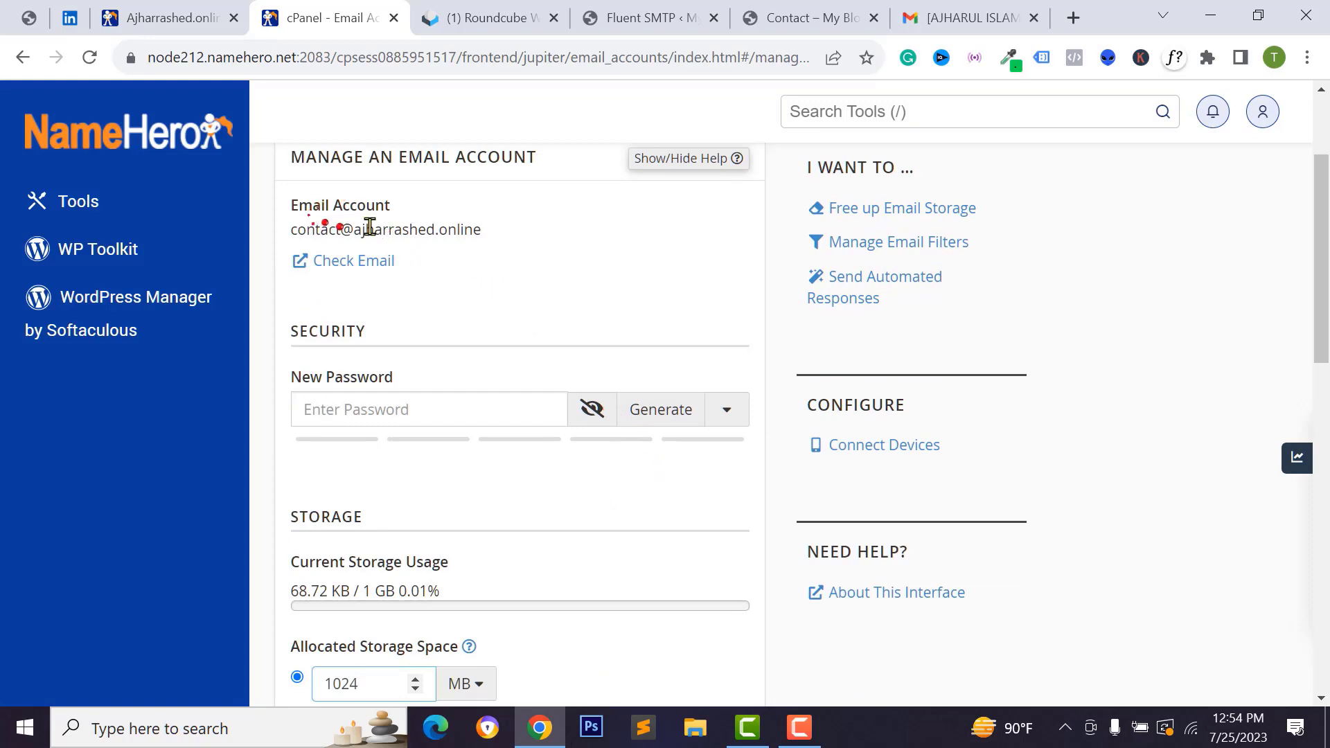
Generate a new password for the contact mailbox, copy it, and update the email settings
left_click(661, 409)
left_click_drag(461, 412, 246, 424)
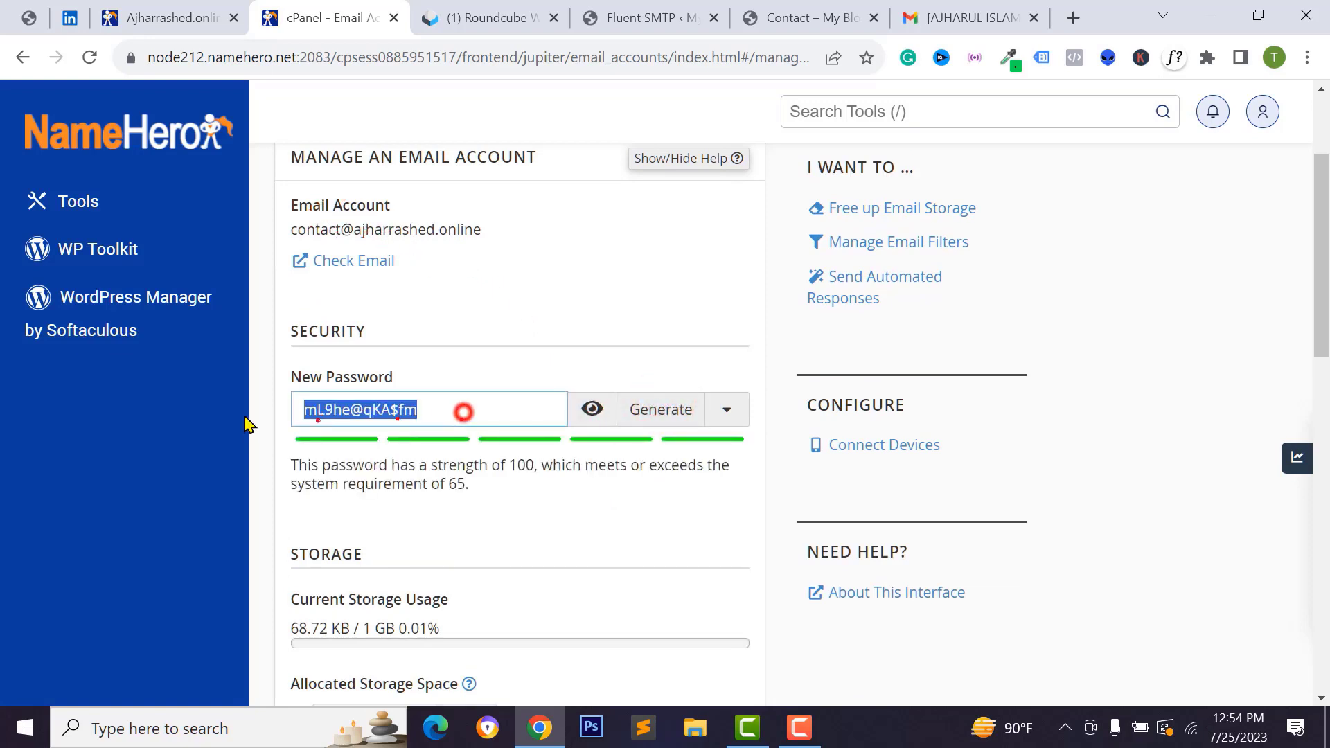
right_click(407, 411)
left_click(457, 384)
scroll(335, 499, "down", 6)
scroll(378, 537, "down", 8)
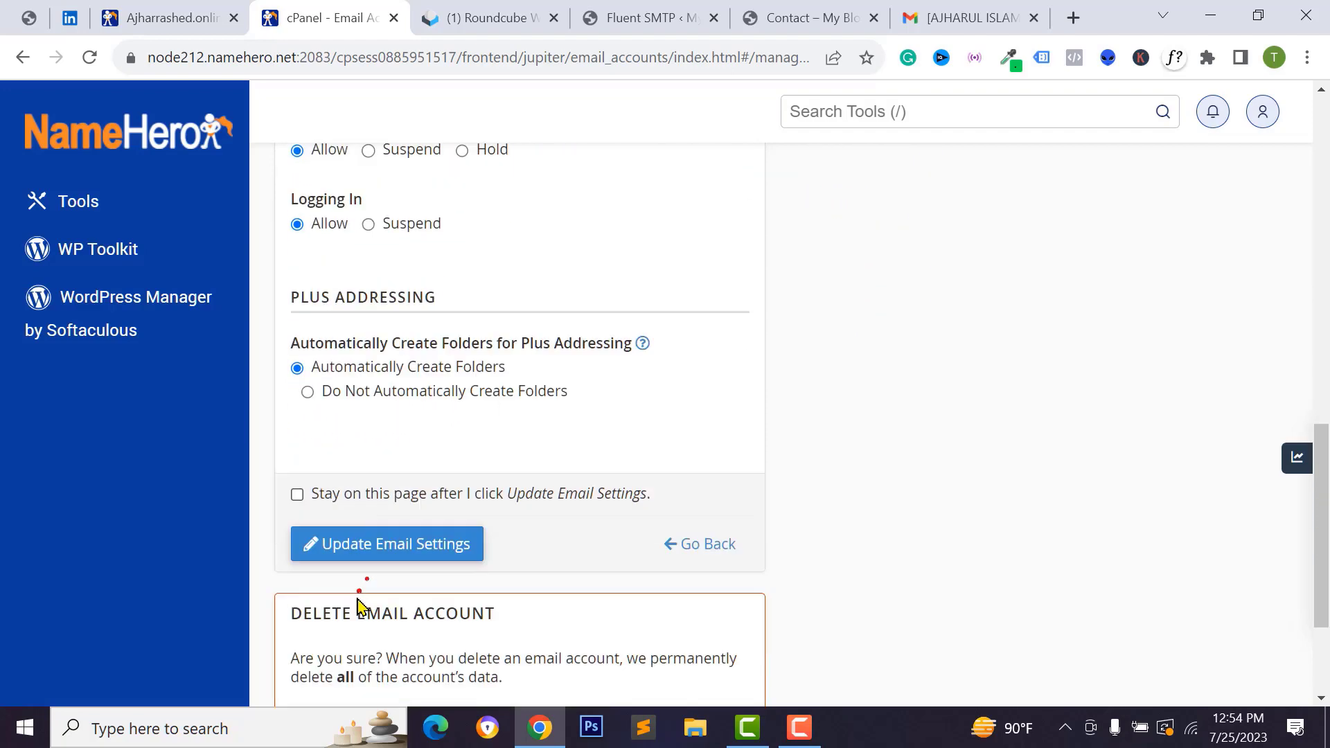
left_click(354, 370)
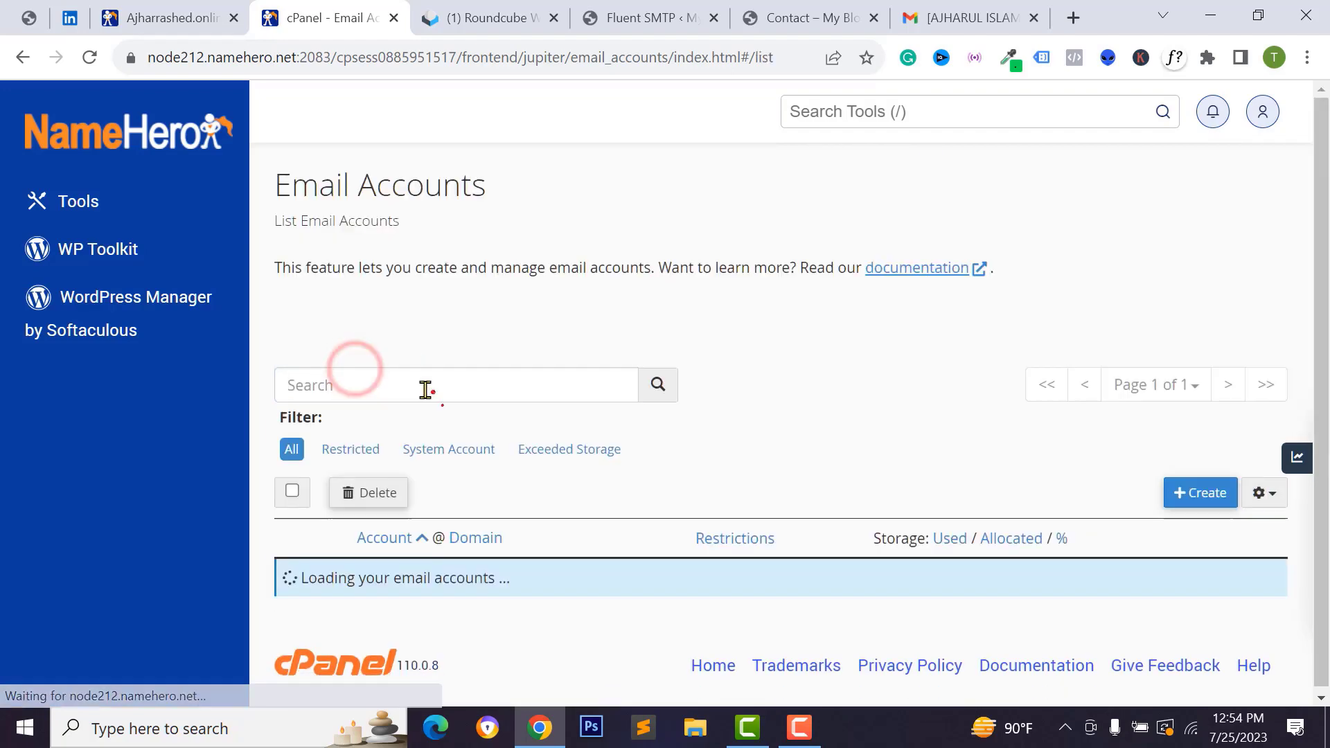
Paste the copied mailbox password as the SMTP Password in FluentSMTP and save the connection settings
left_click(478, 18)
left_click(641, 17)
right_click(780, 440)
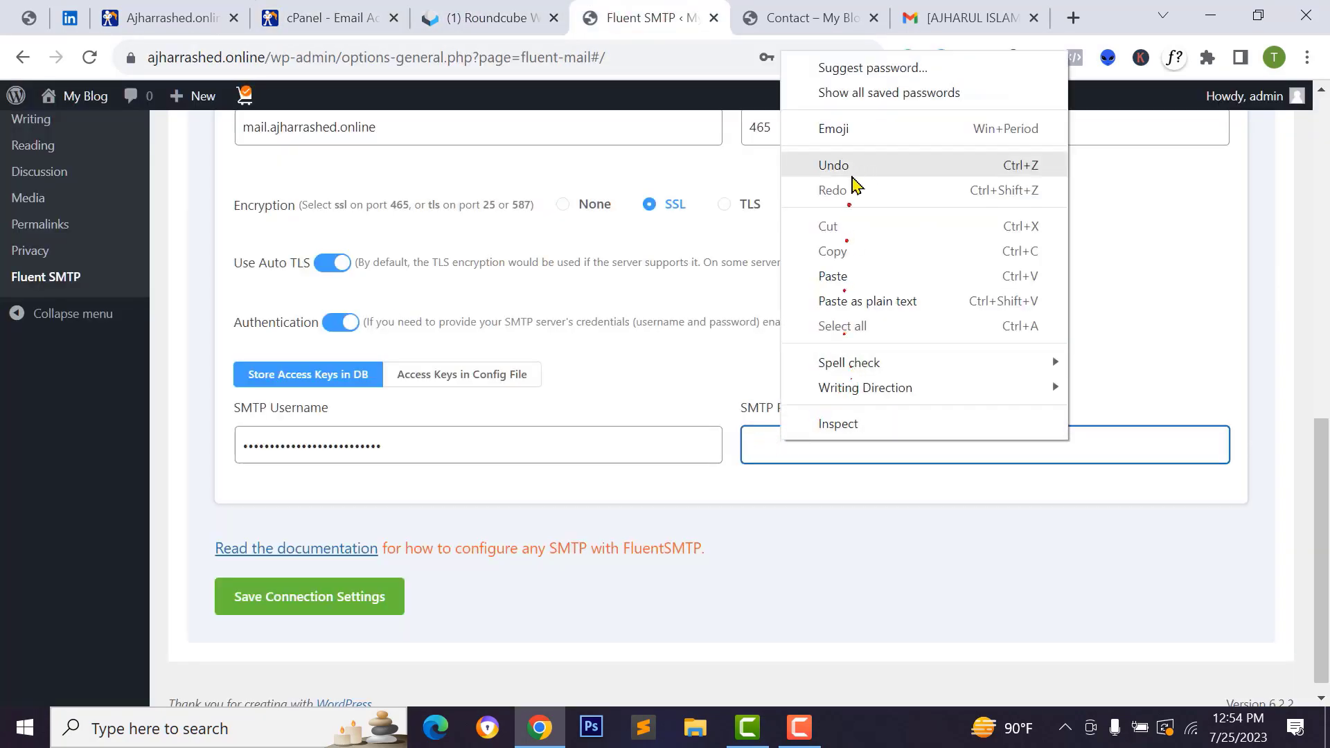
left_click(827, 276)
left_click(272, 616)
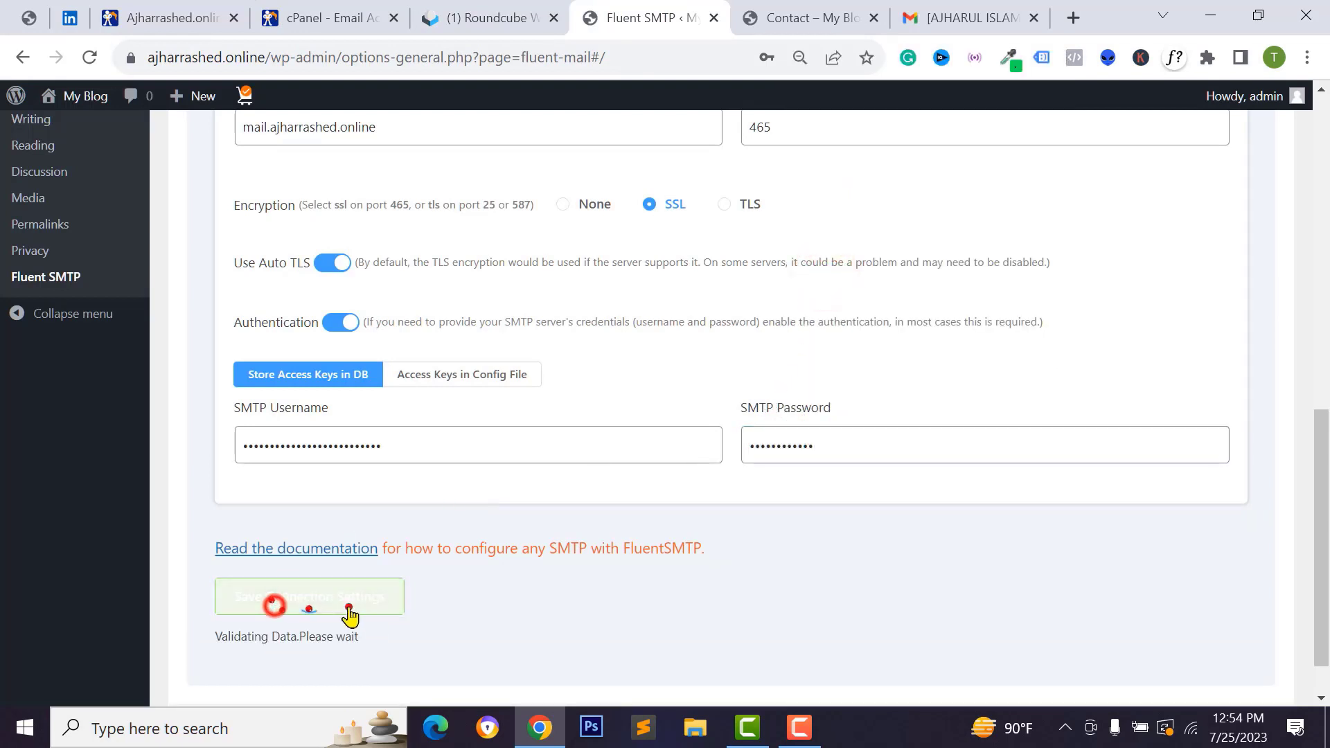
Read the validation message and check the sender and SMTP settings for the faulty entry
scroll(384, 620, "down", 1)
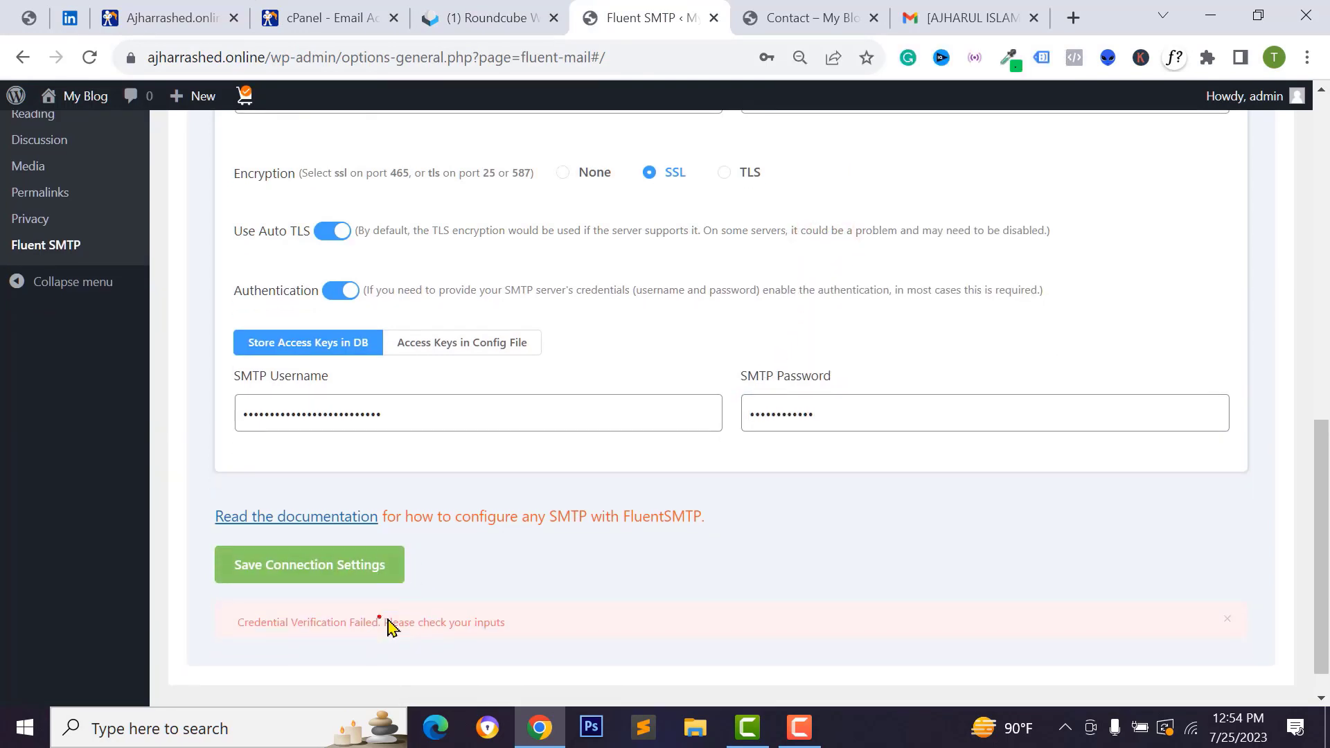
left_click_drag(239, 588, 526, 612)
scroll(284, 355, "up", 7)
left_click(260, 340)
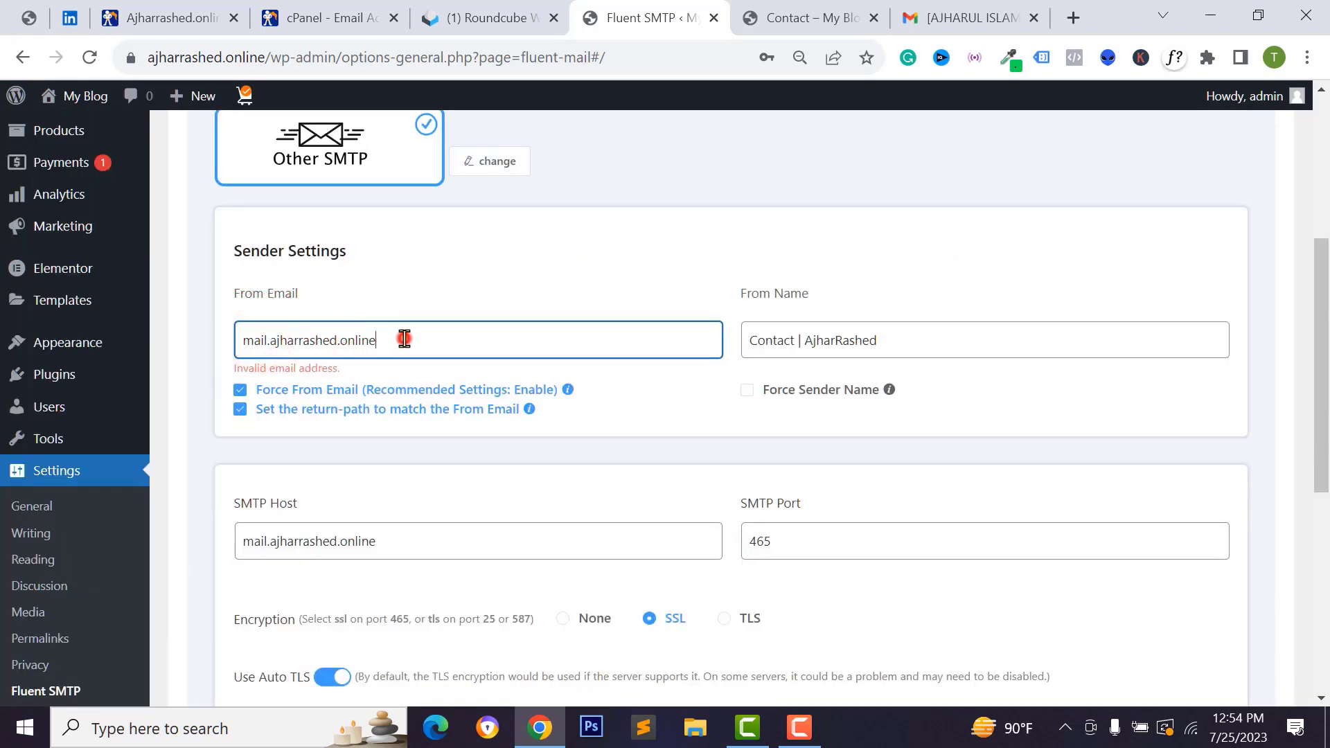
scroll(350, 466, "down", 6)
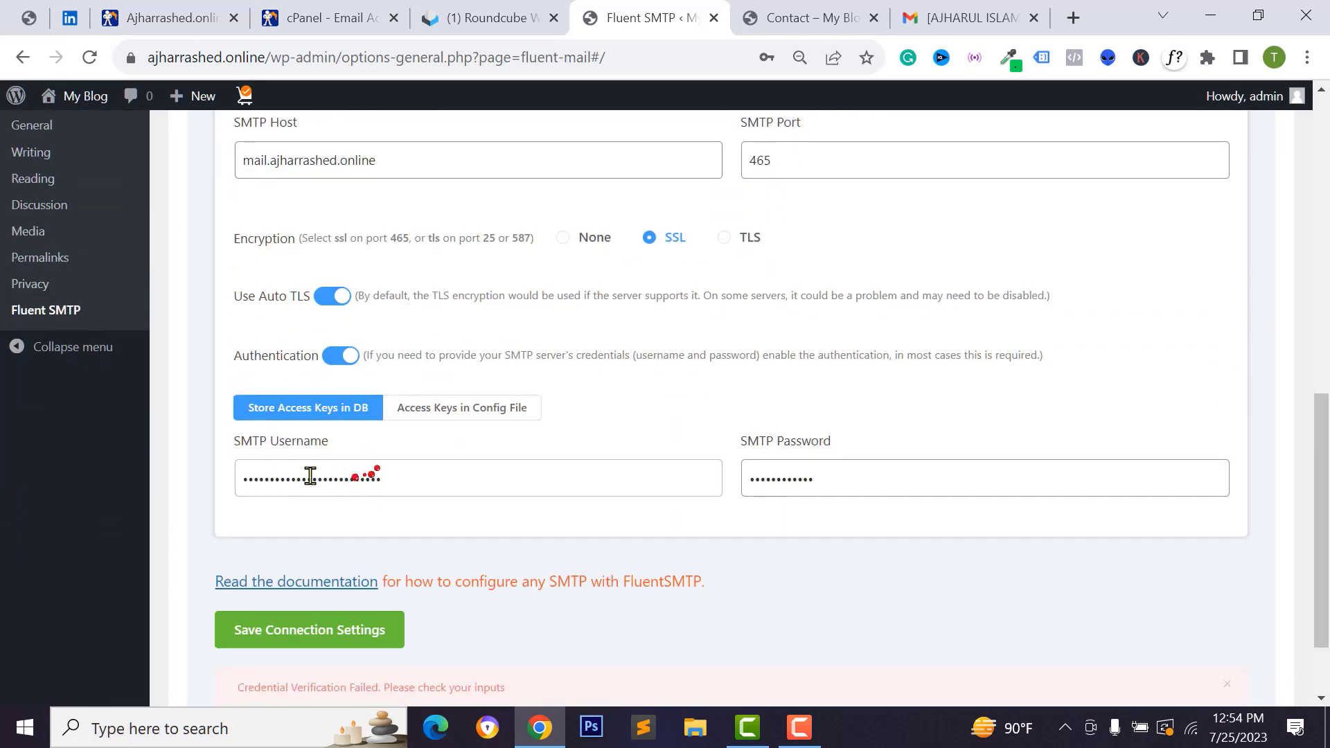
scroll(305, 415, "up", 3)
scroll(326, 334, "up", 3)
Replace the From Email with the contact mailbox address copied from Roundcube and save the connection settings
right_click(164, 112)
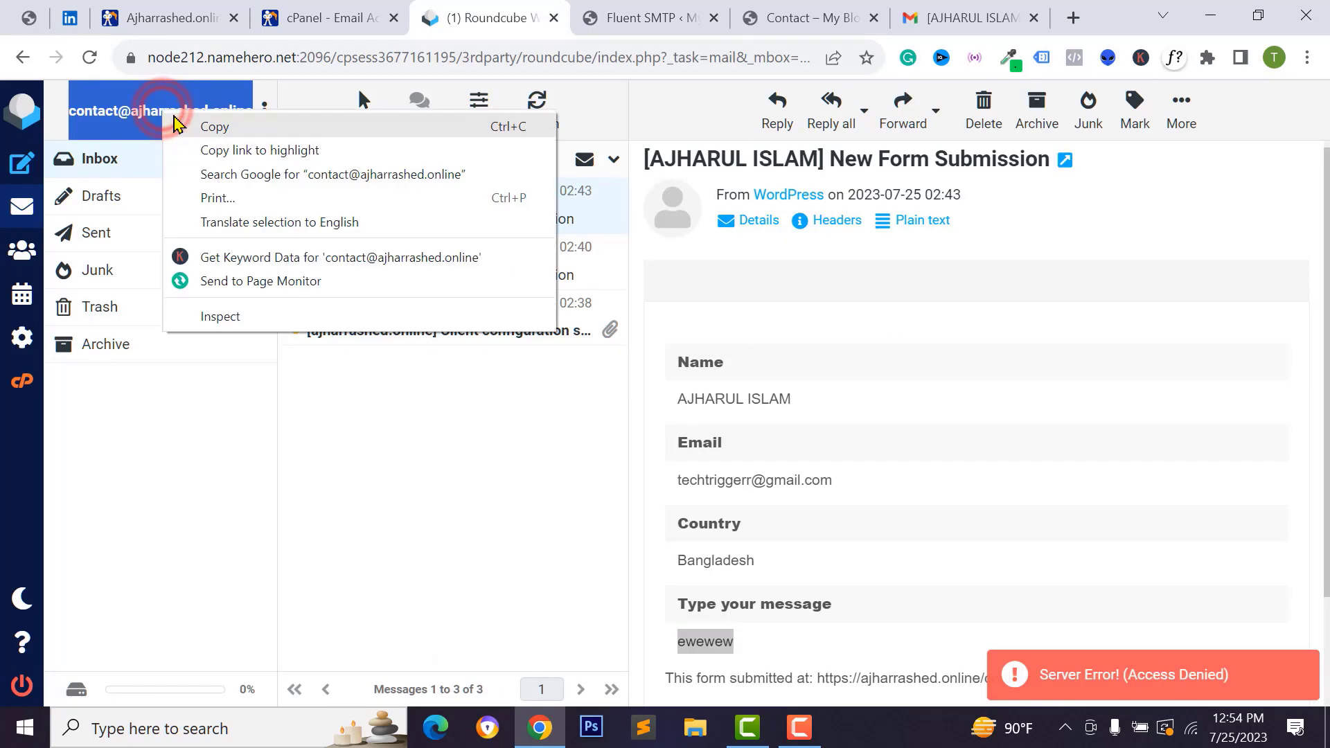
left_click(215, 127)
left_click(647, 18)
right_click(451, 299)
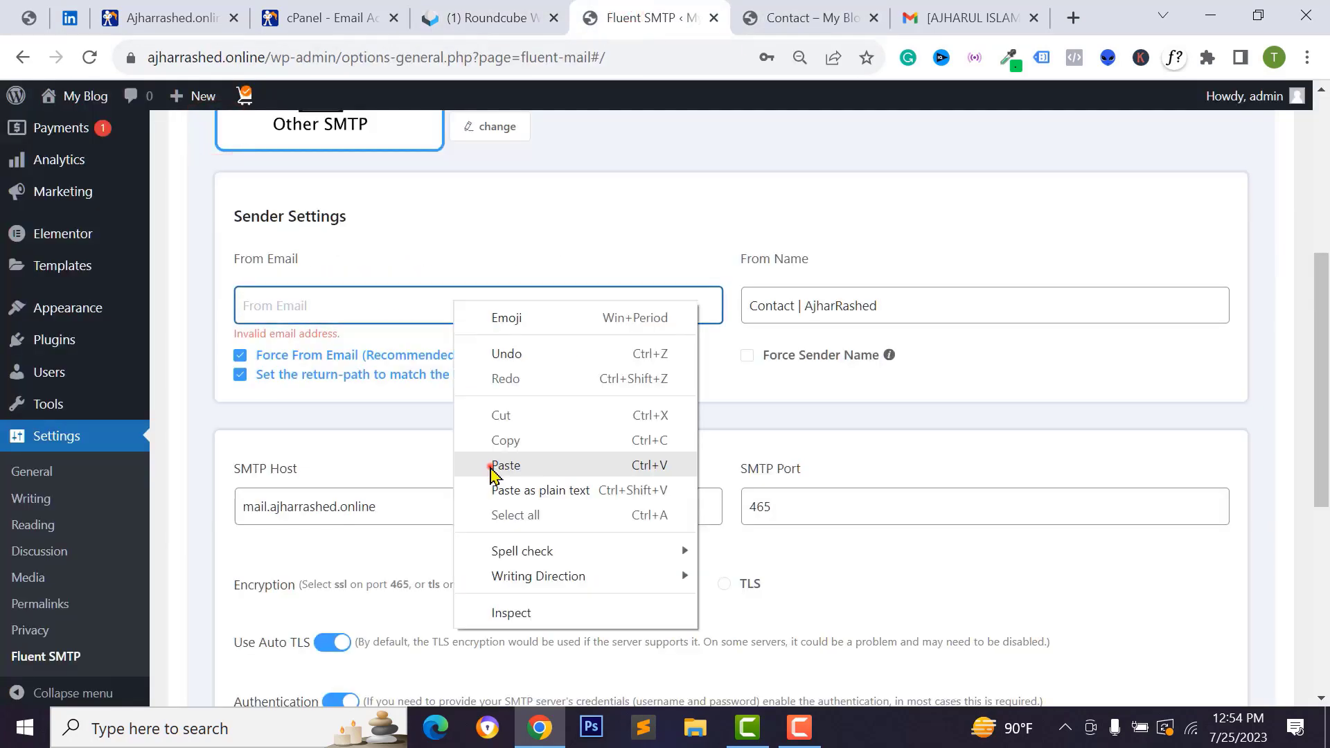
left_click(490, 466)
left_click(455, 305)
scroll(325, 527, "down", 6)
left_click(324, 539)
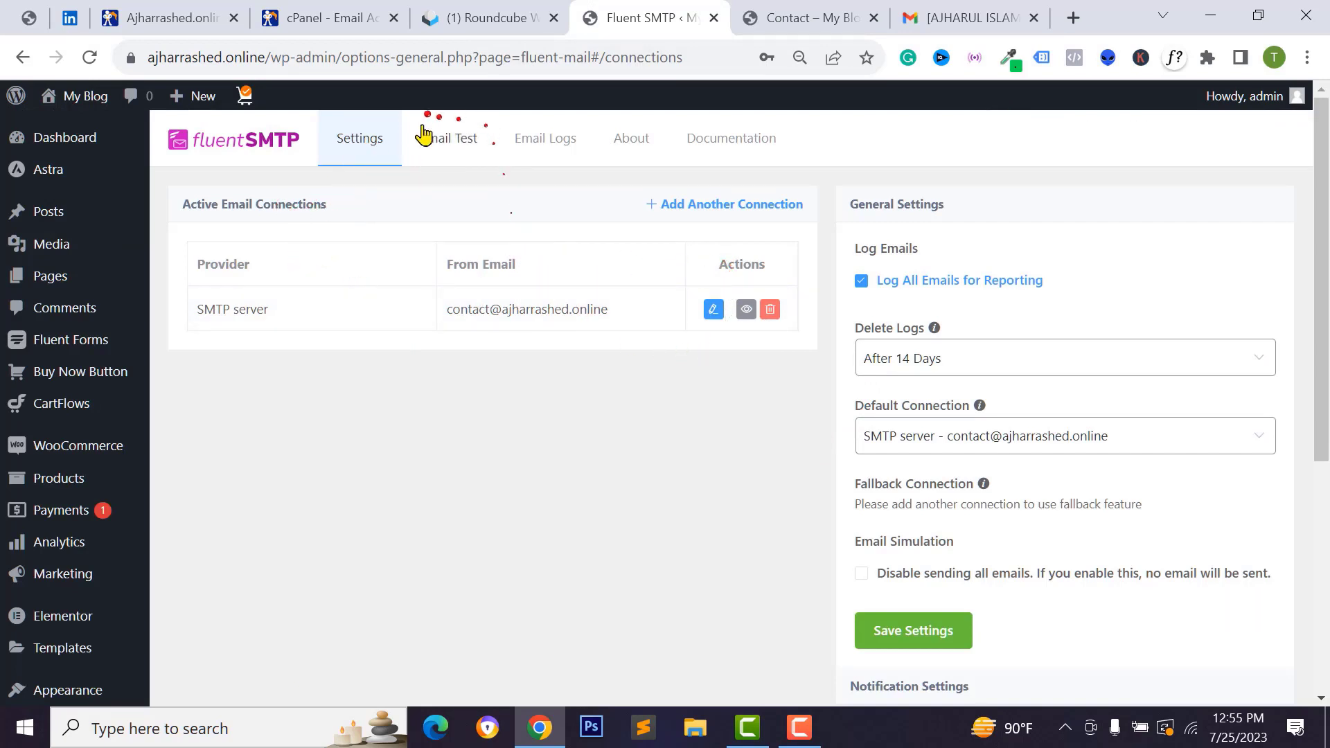
Append 22 to the first name in the website's contact form and submit the form
left_click(433, 199)
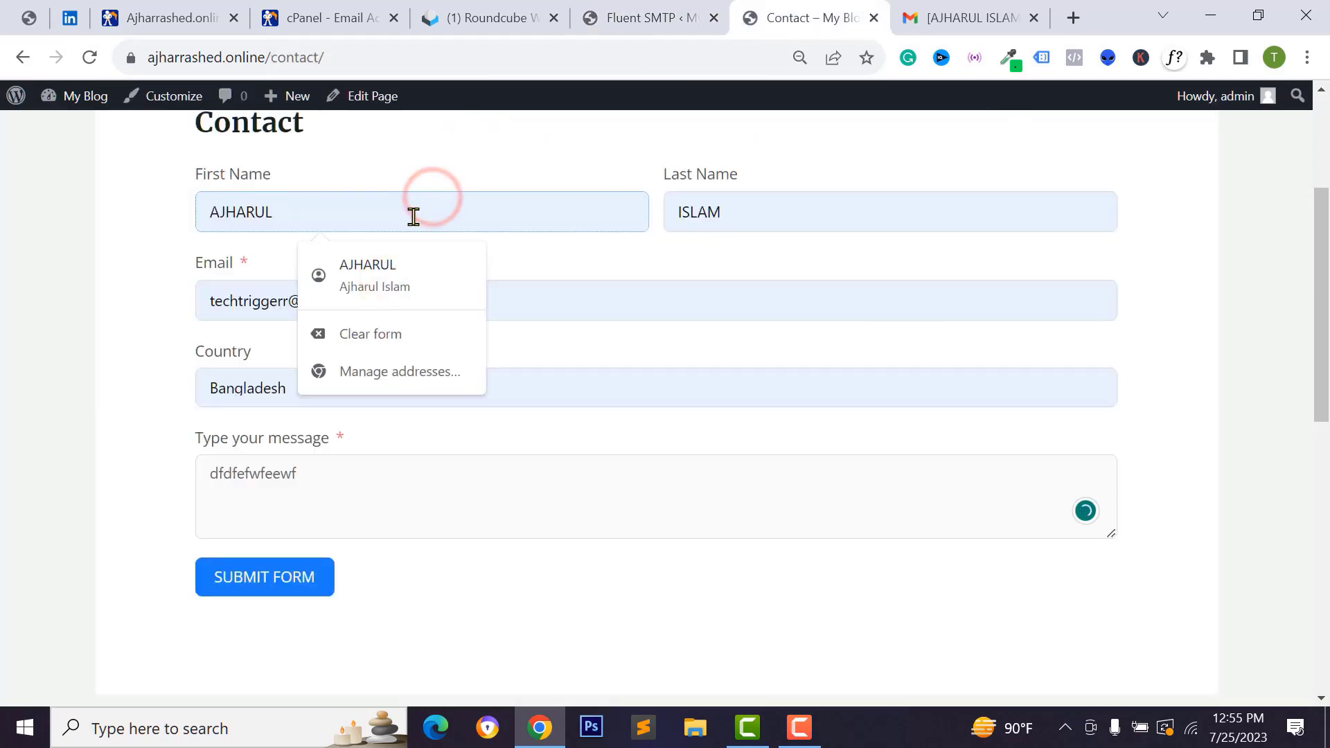
type("22")
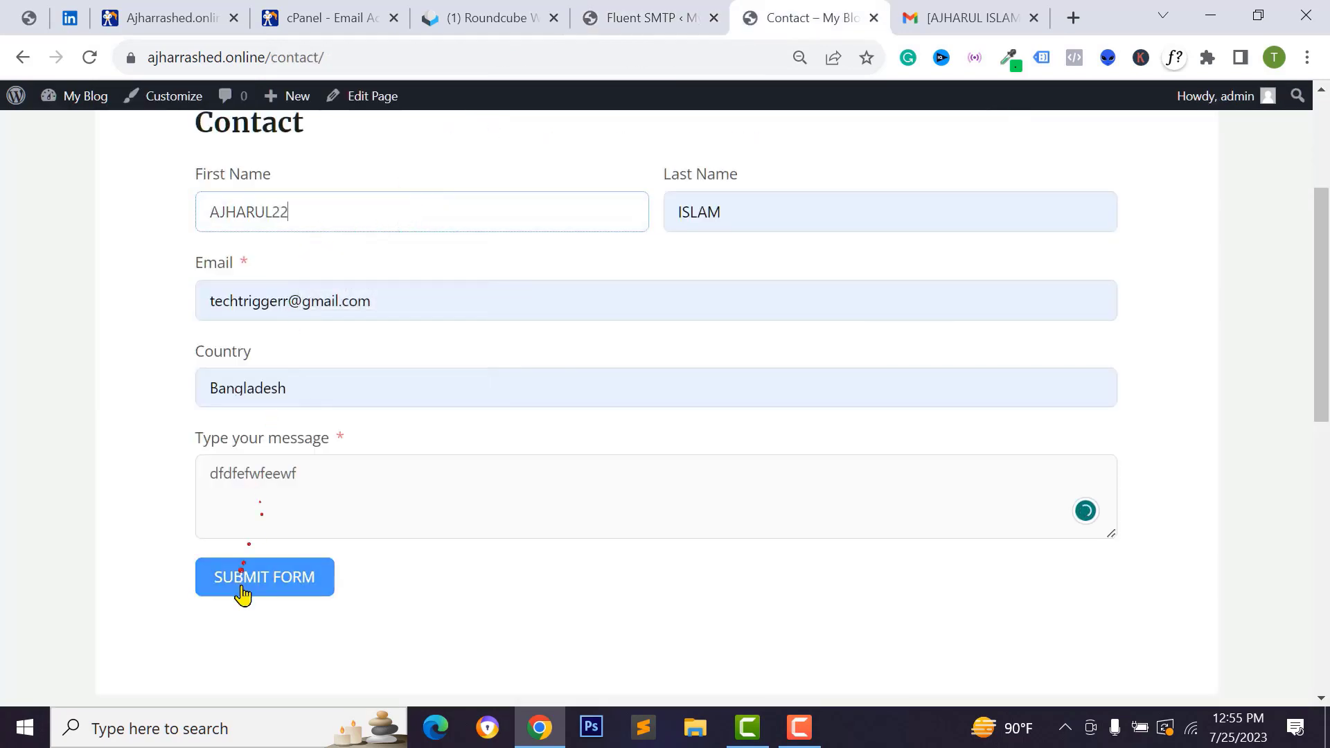
left_click(242, 592)
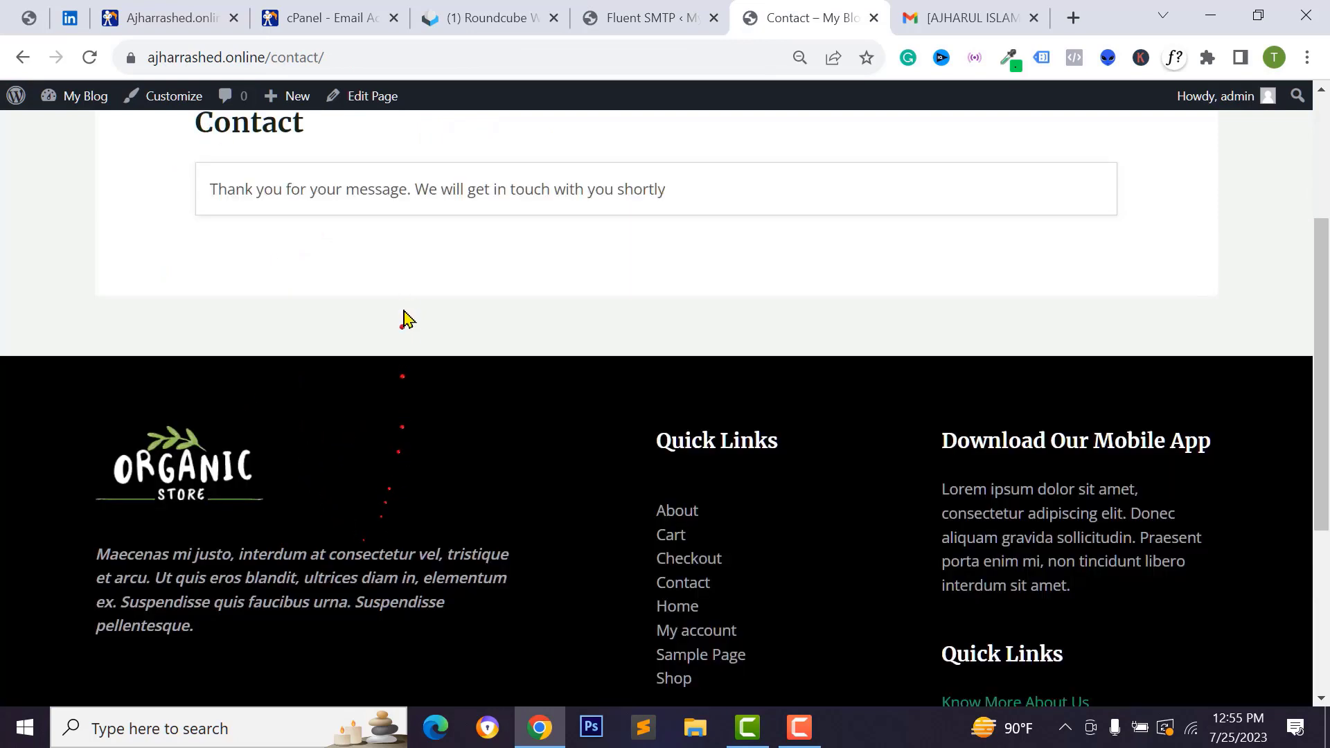
scroll(406, 321, "up", 4)
Reload the Gmail inbox and open the newest form submission email
left_click(916, 10)
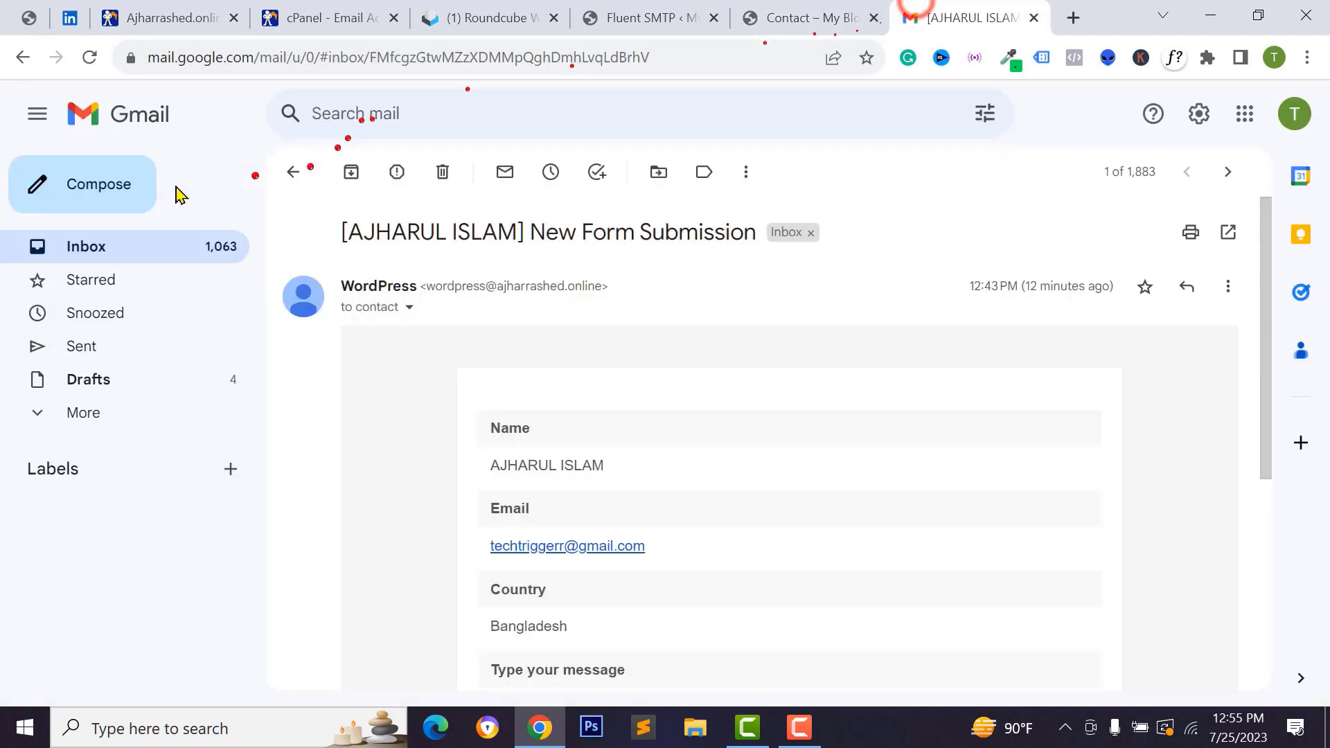
left_click(130, 245)
left_click(90, 57)
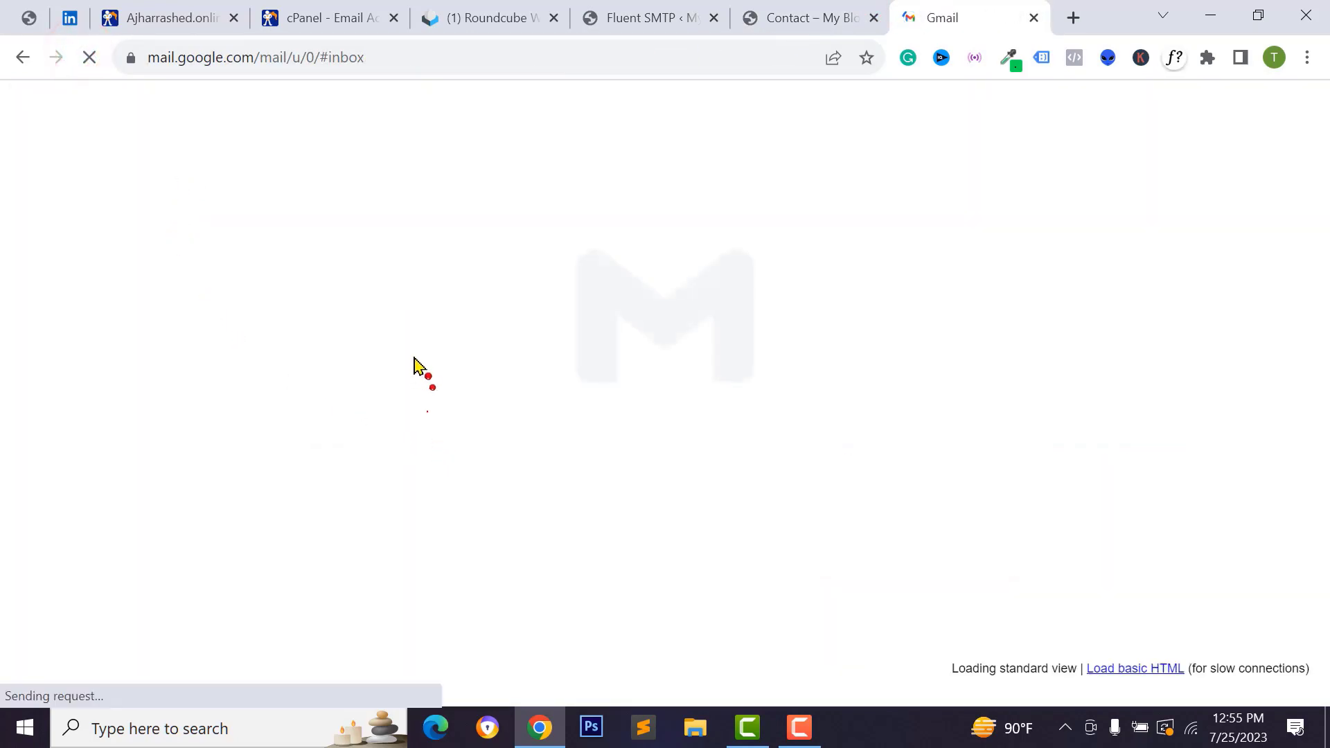
left_click(411, 387)
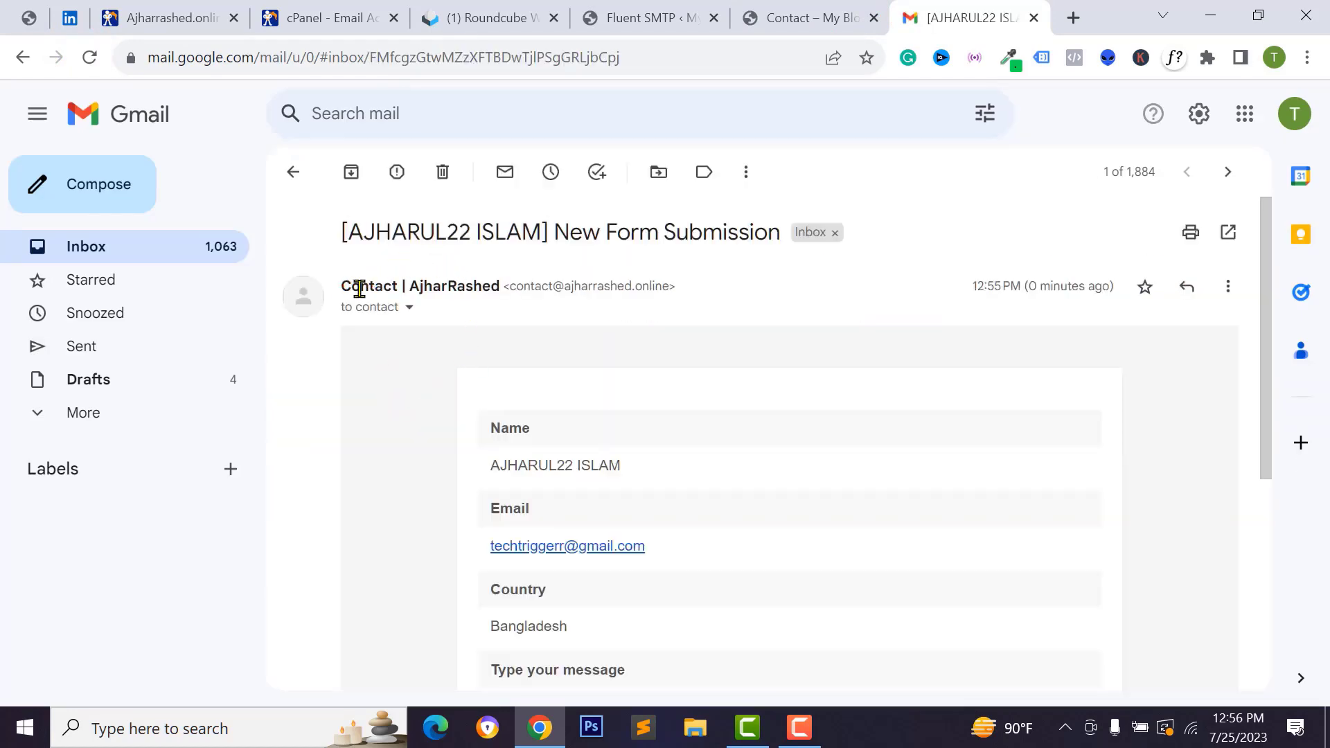
Check the sender name and sender address in the submission email's header details
left_click(454, 288)
left_click_drag(499, 286, 444, 285)
left_click(443, 285)
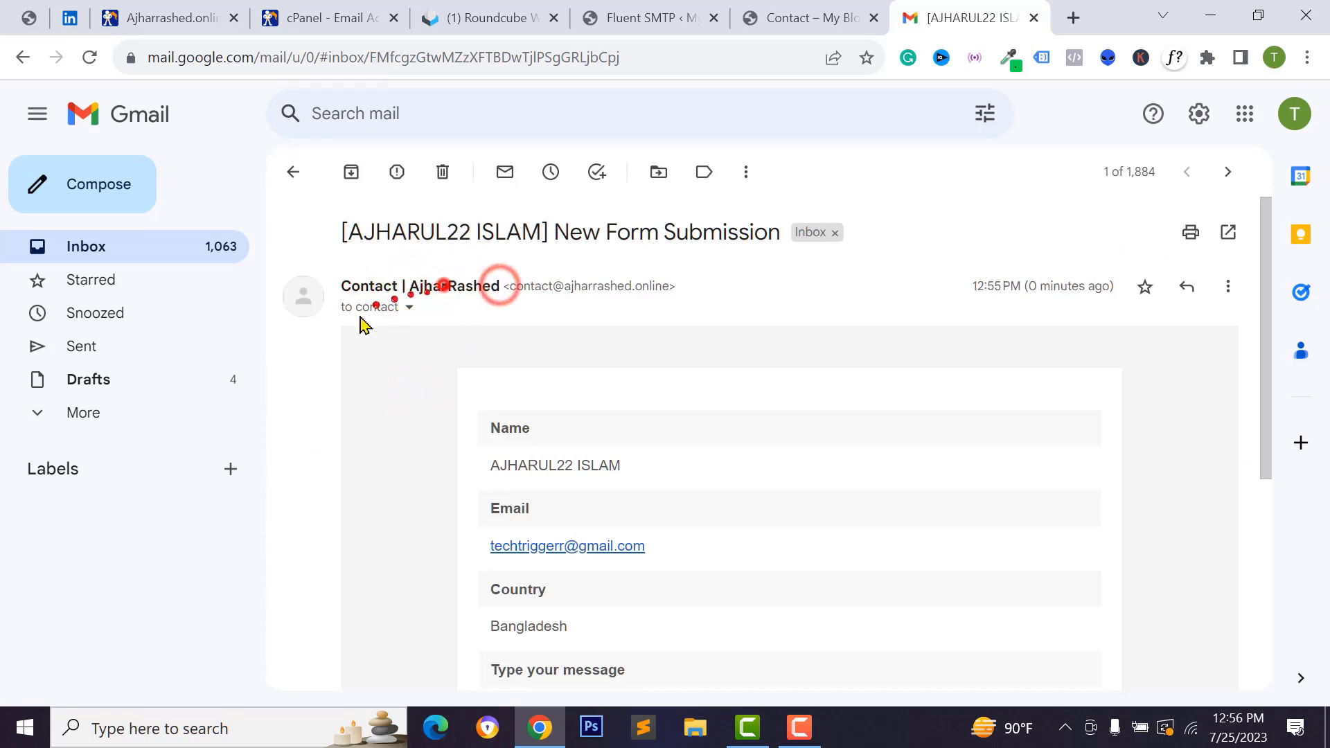
left_click(407, 308)
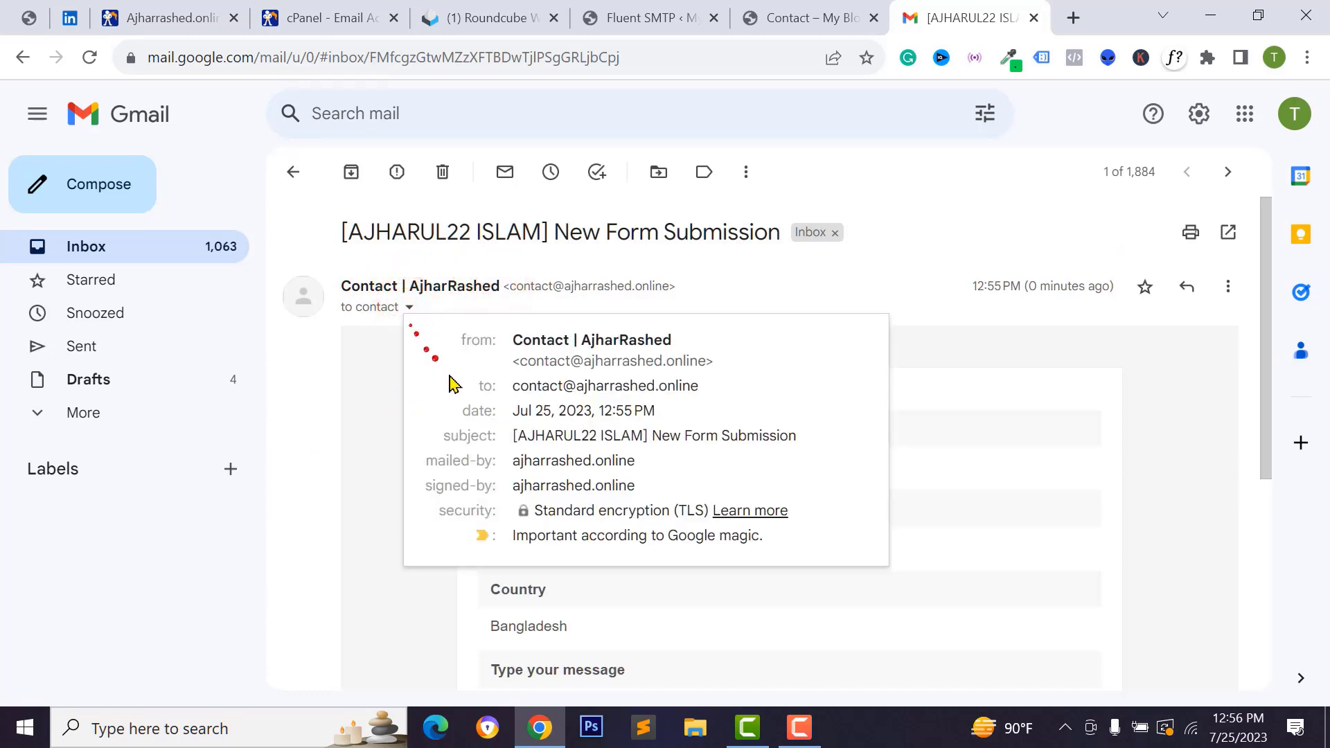
left_click_drag(519, 343, 676, 344)
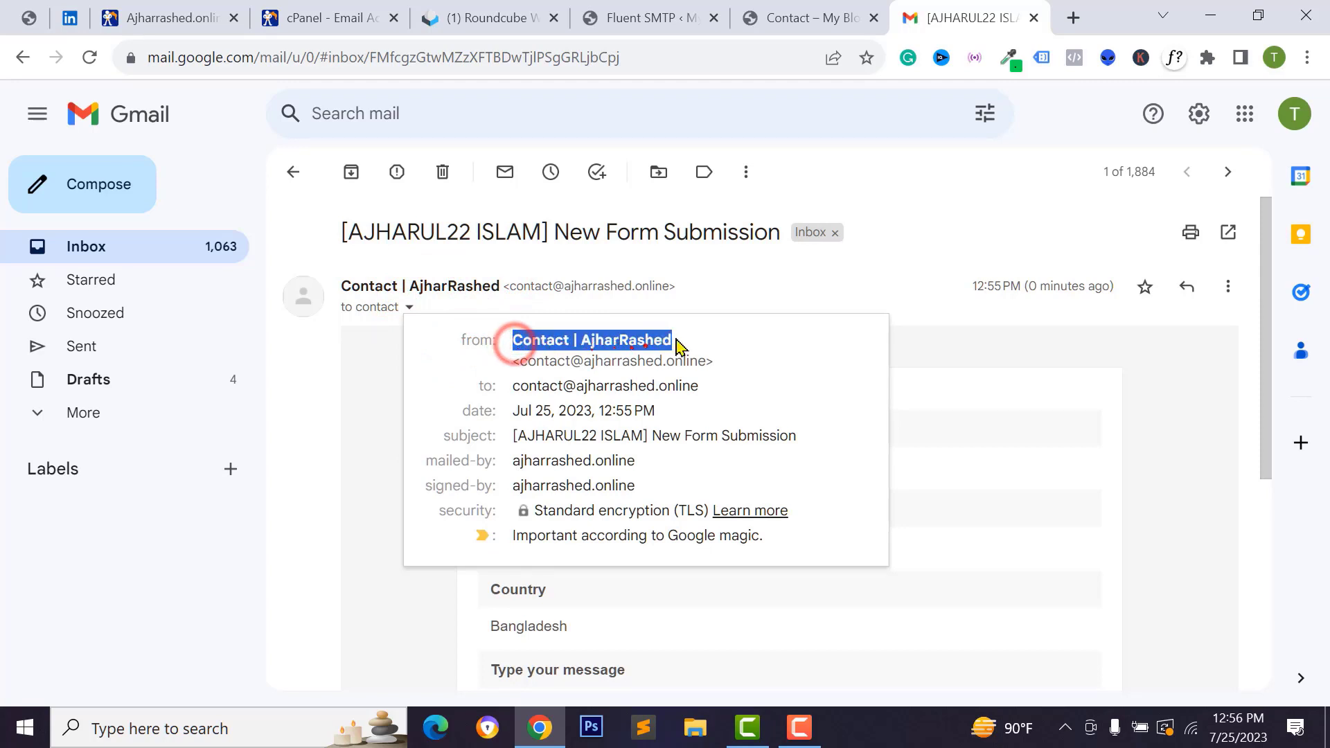
left_click_drag(520, 360, 701, 365)
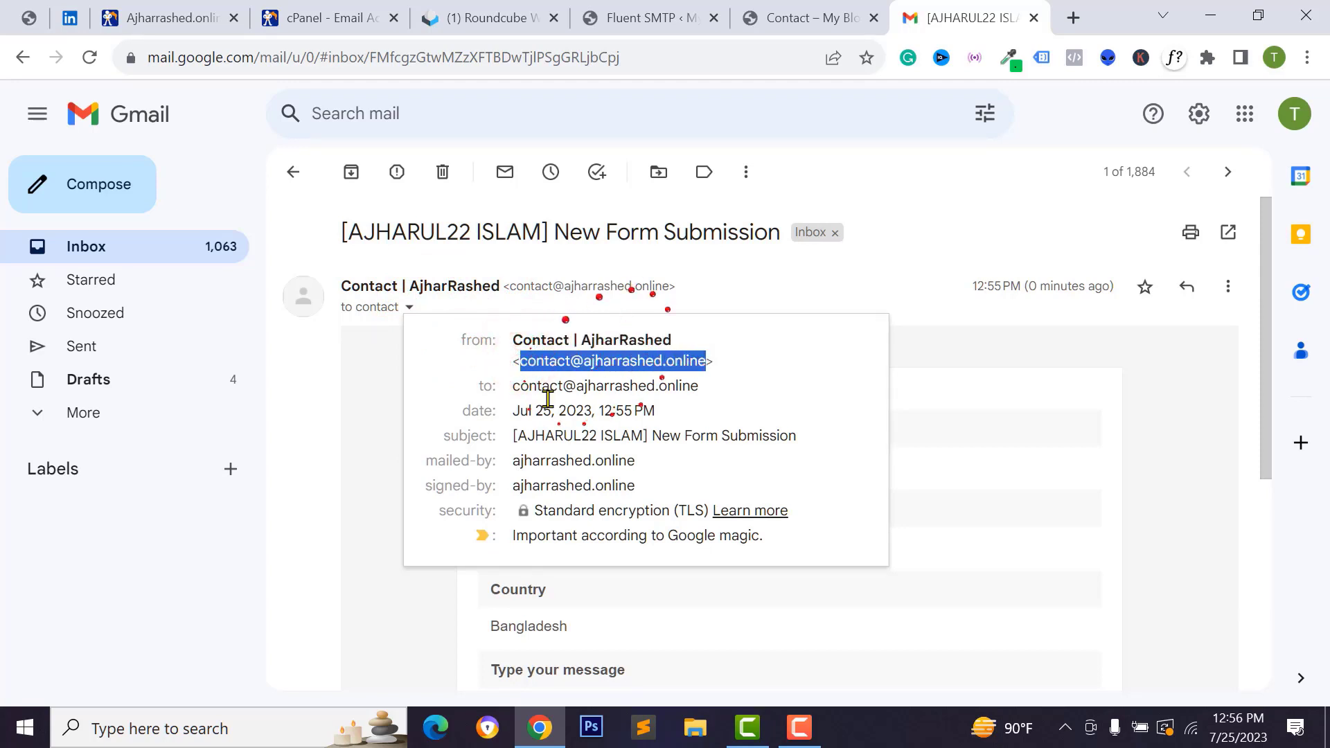
Return to the inbox and compare the form submission's sender address with the signed-in Gmail account
left_click(158, 261)
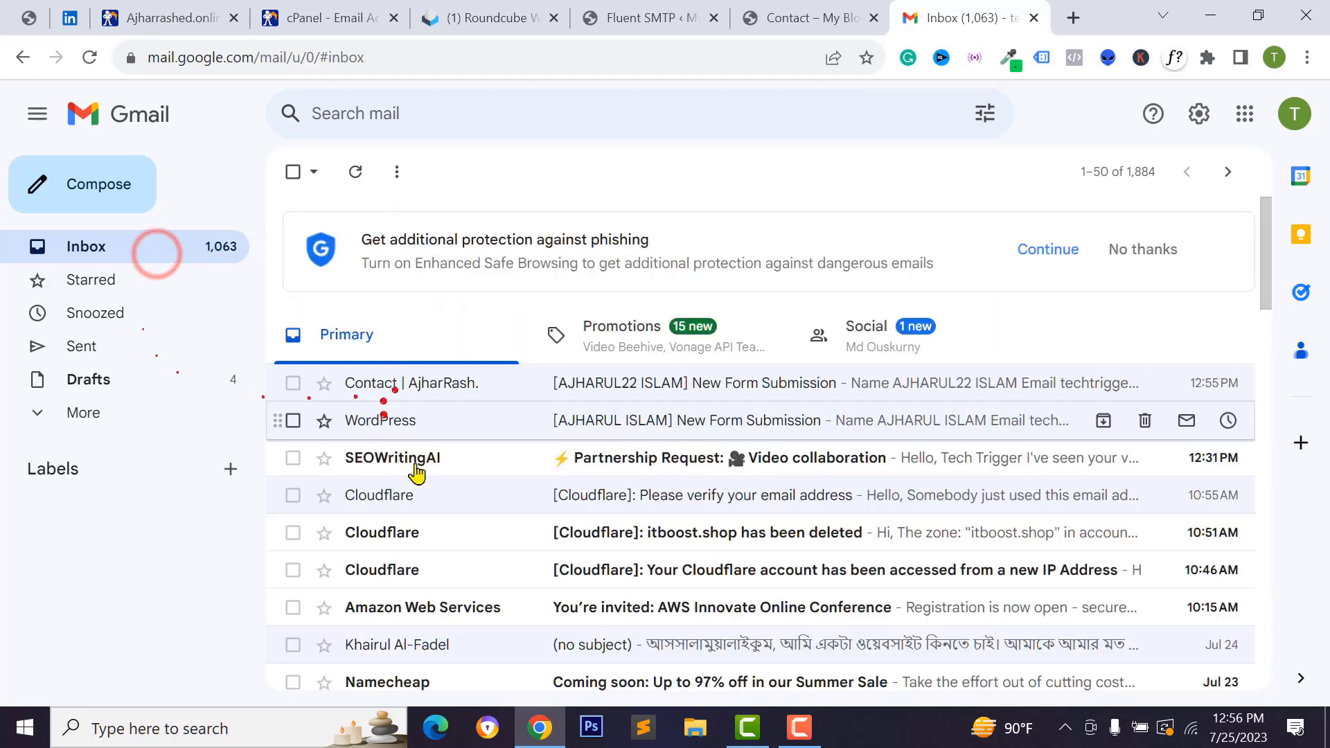
left_click(414, 424)
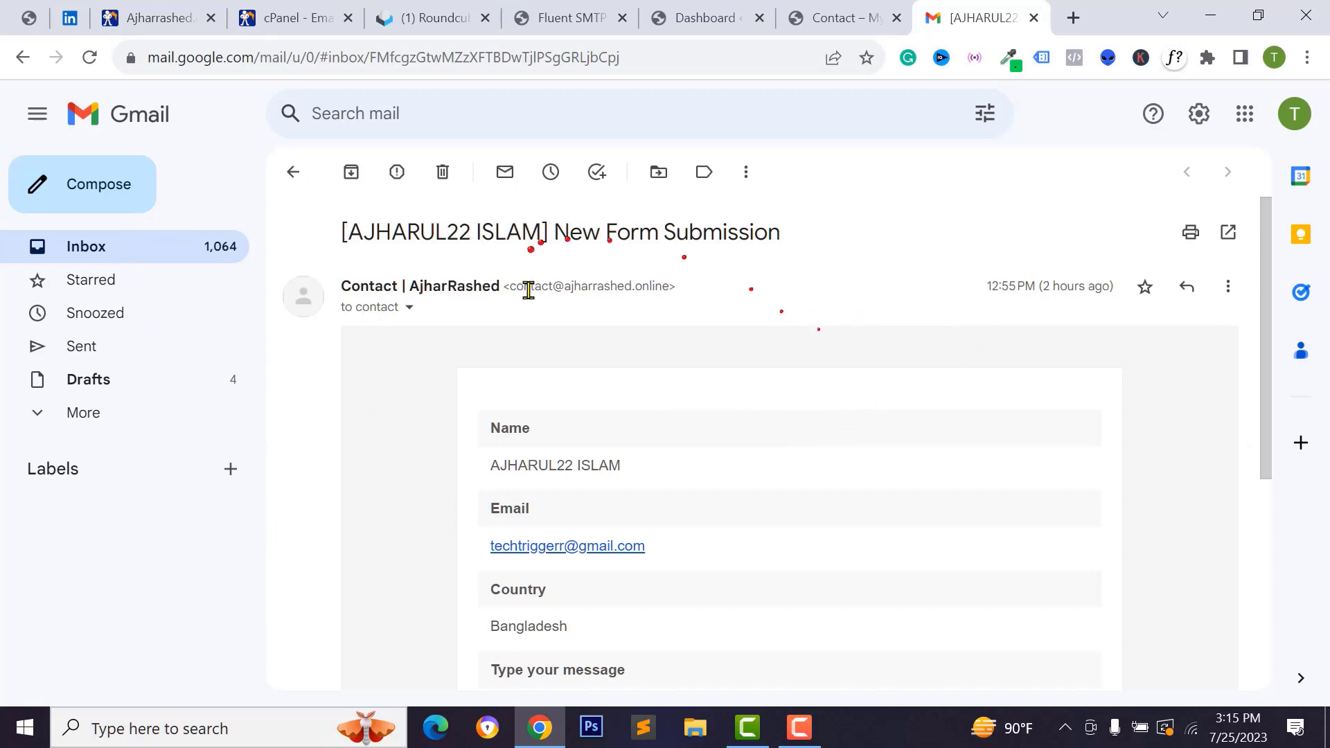
left_click_drag(504, 284, 672, 285)
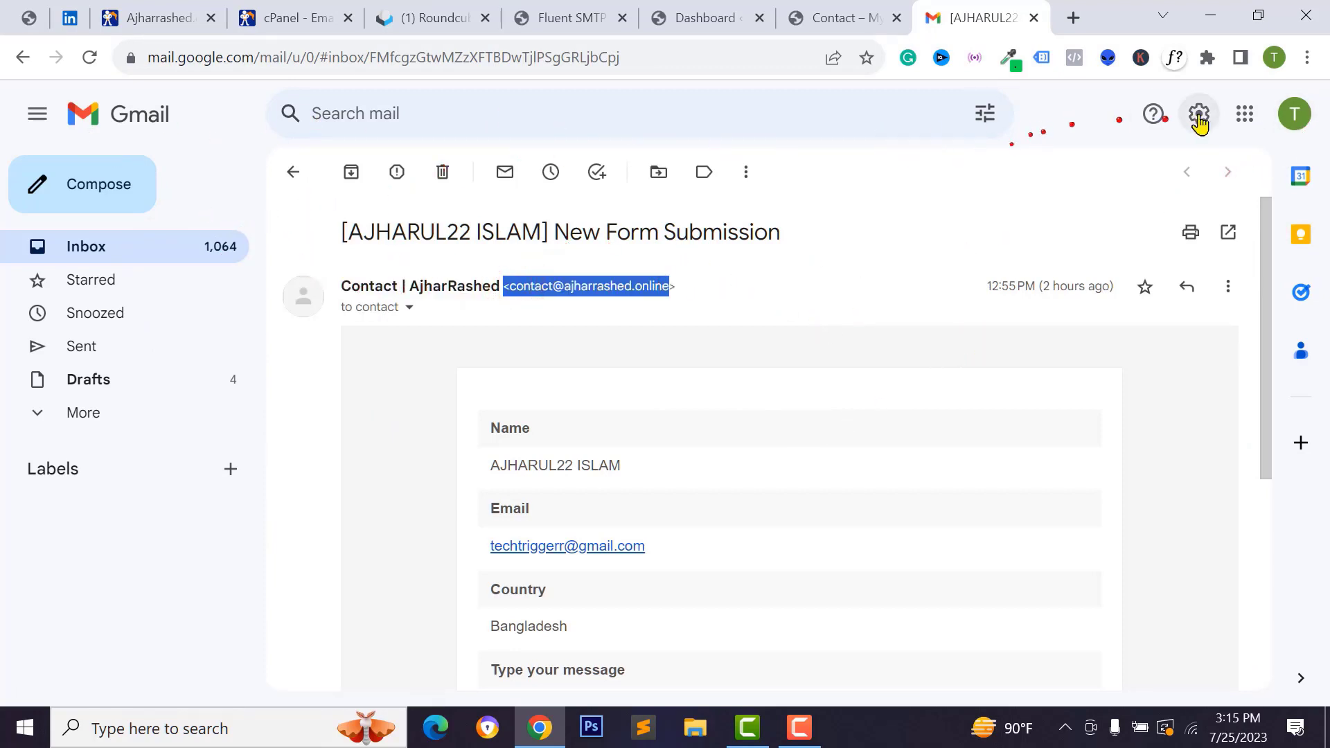
left_click(1292, 117)
left_click(1292, 117)
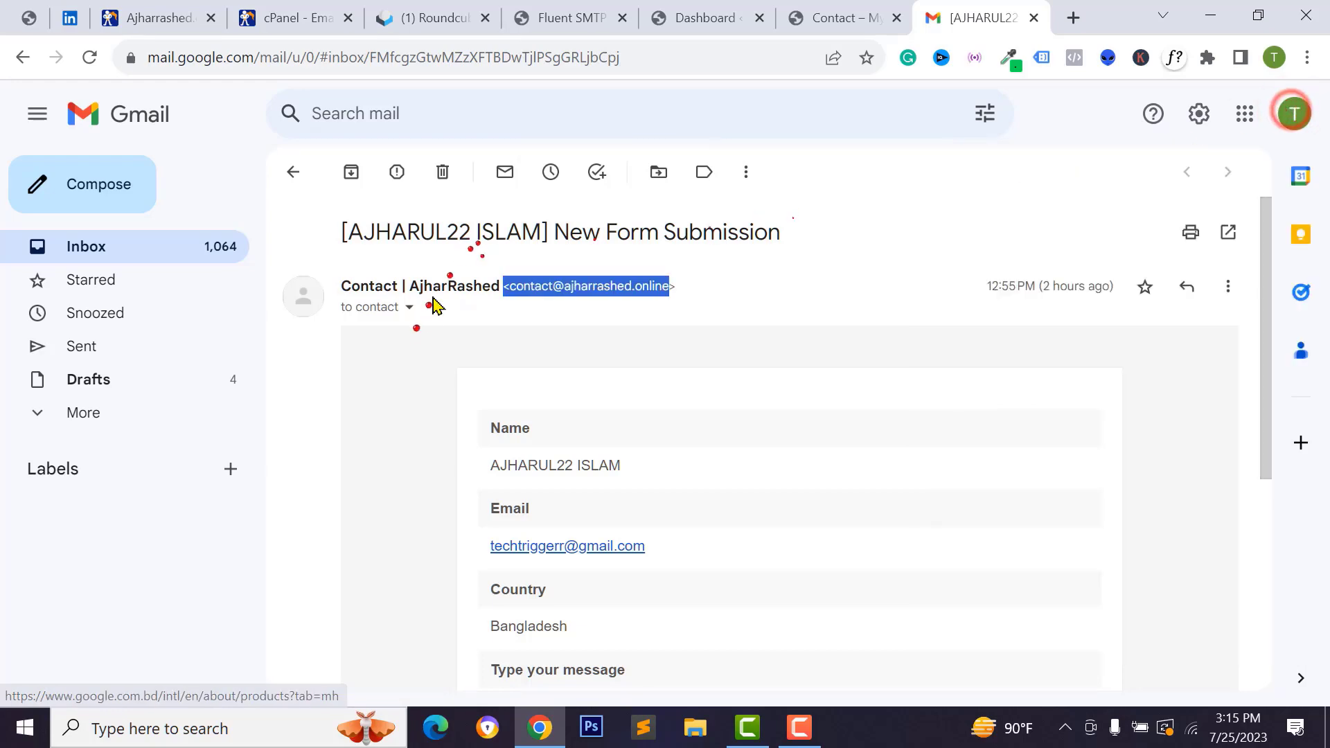
left_click(529, 306)
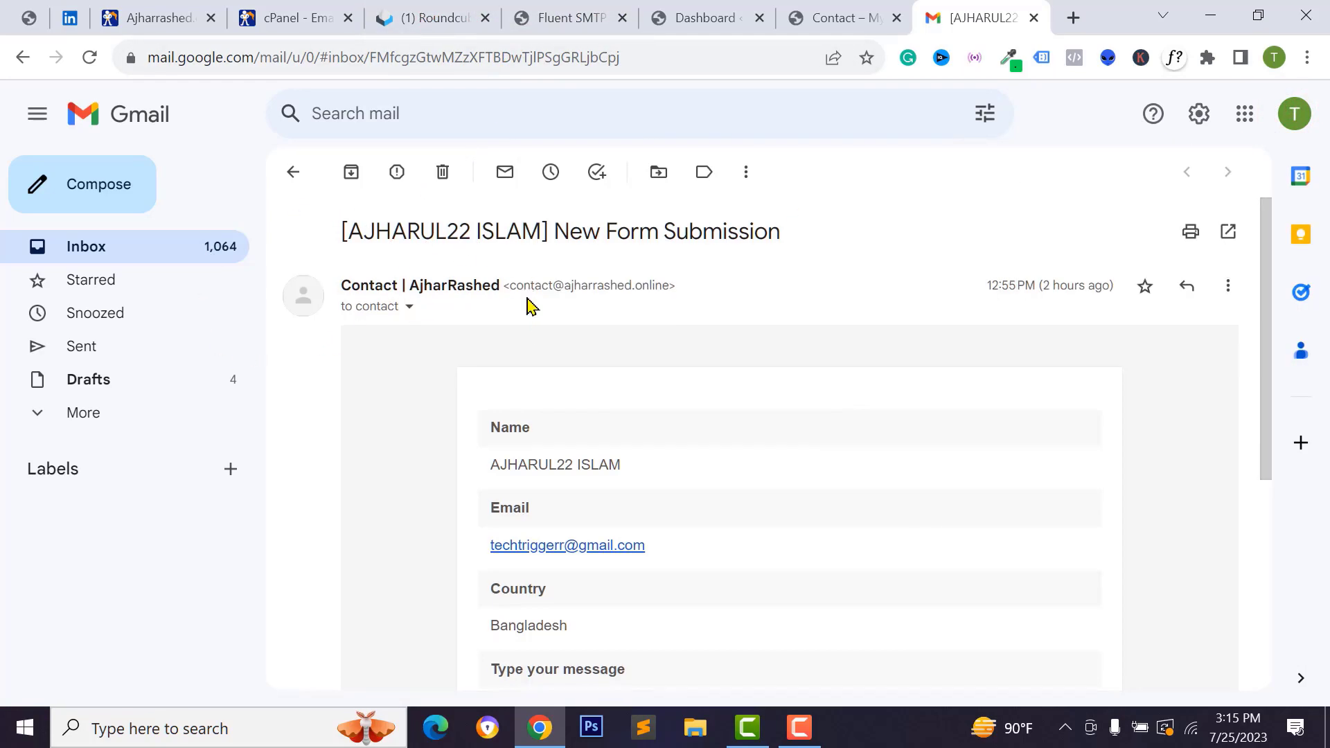
Start a reply to the form submission email and open a new blank message
scroll(508, 374, "down", 3)
scroll(484, 444, "down", 2)
left_click(388, 576)
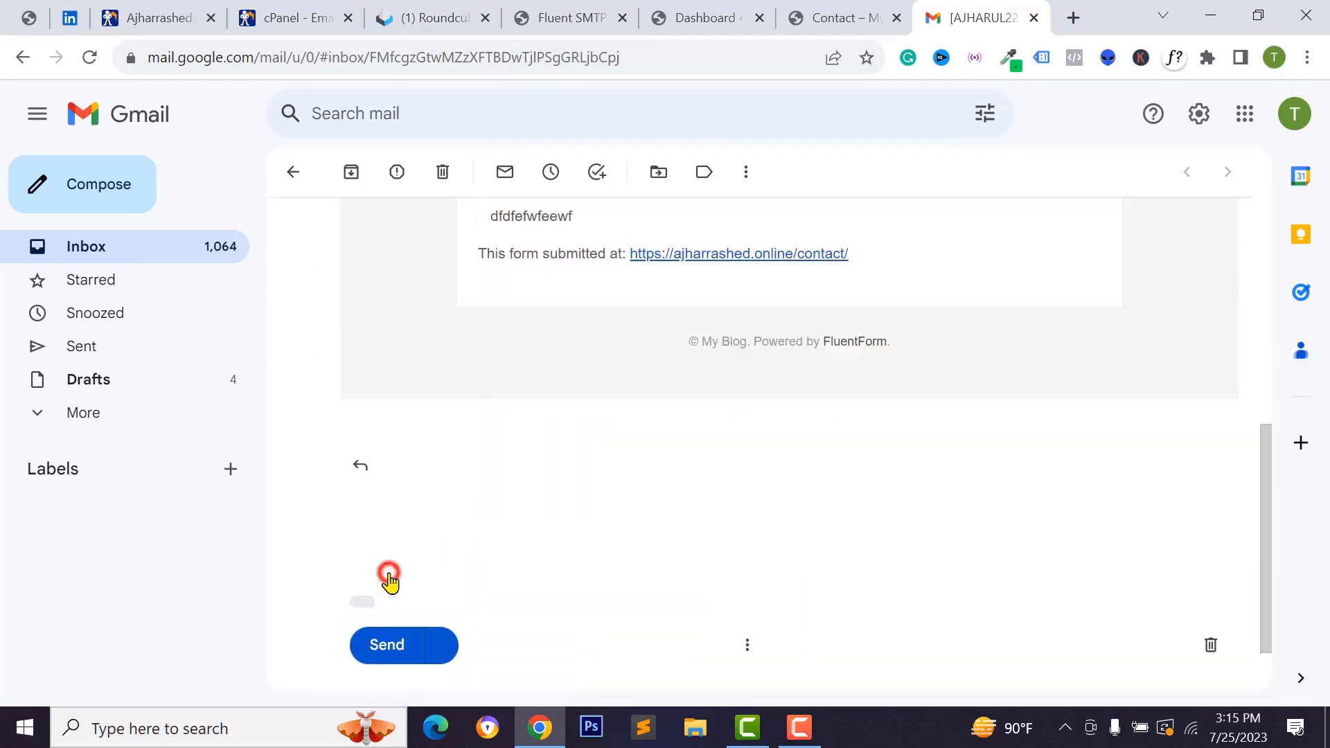
left_click(84, 190)
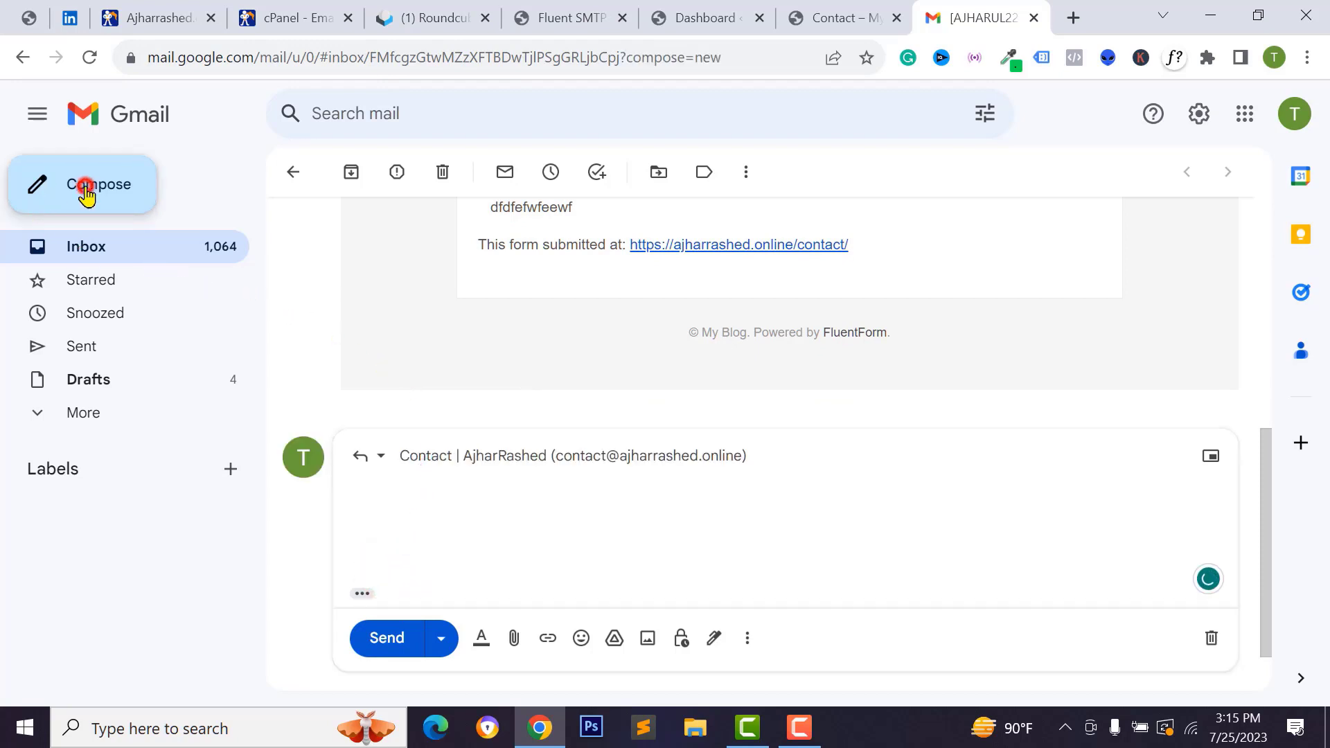
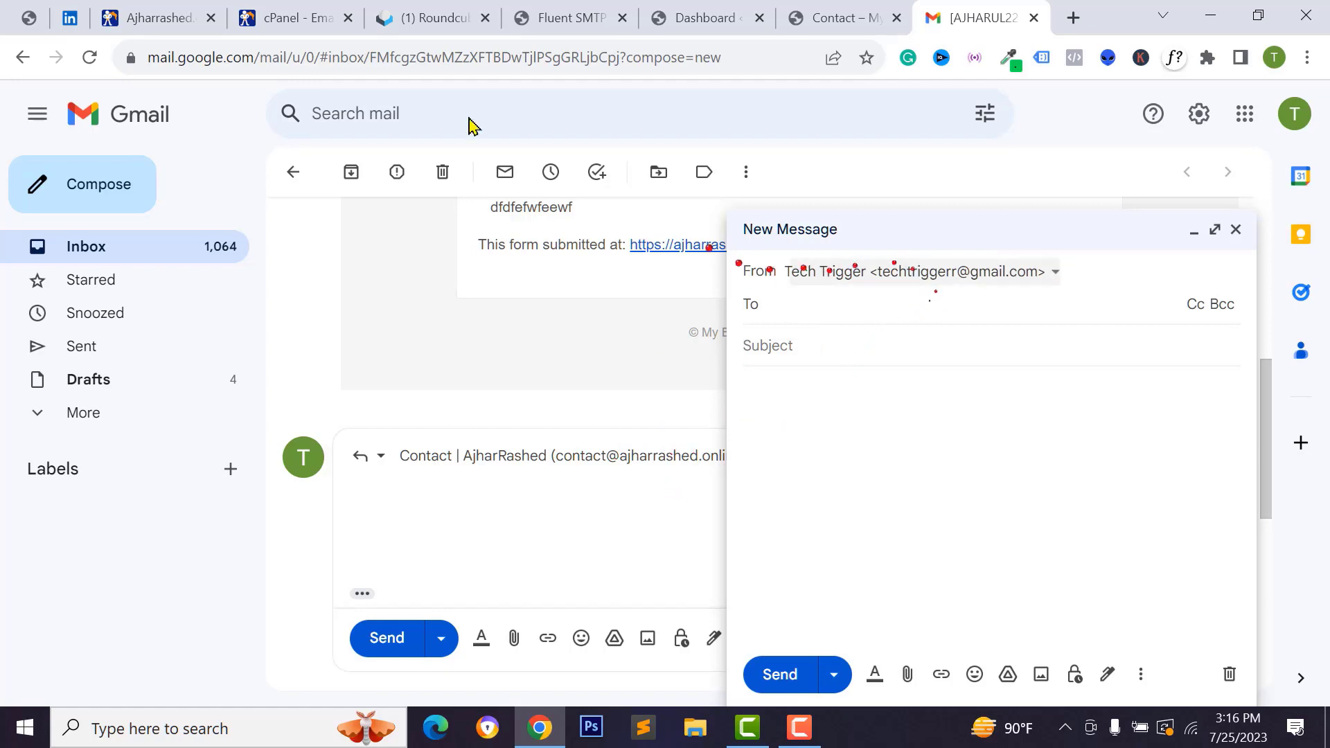
Minimise the new message window and return from the form submission email to the Gmail inbox
left_click(1245, 238)
scroll(1191, 261, "up", 10)
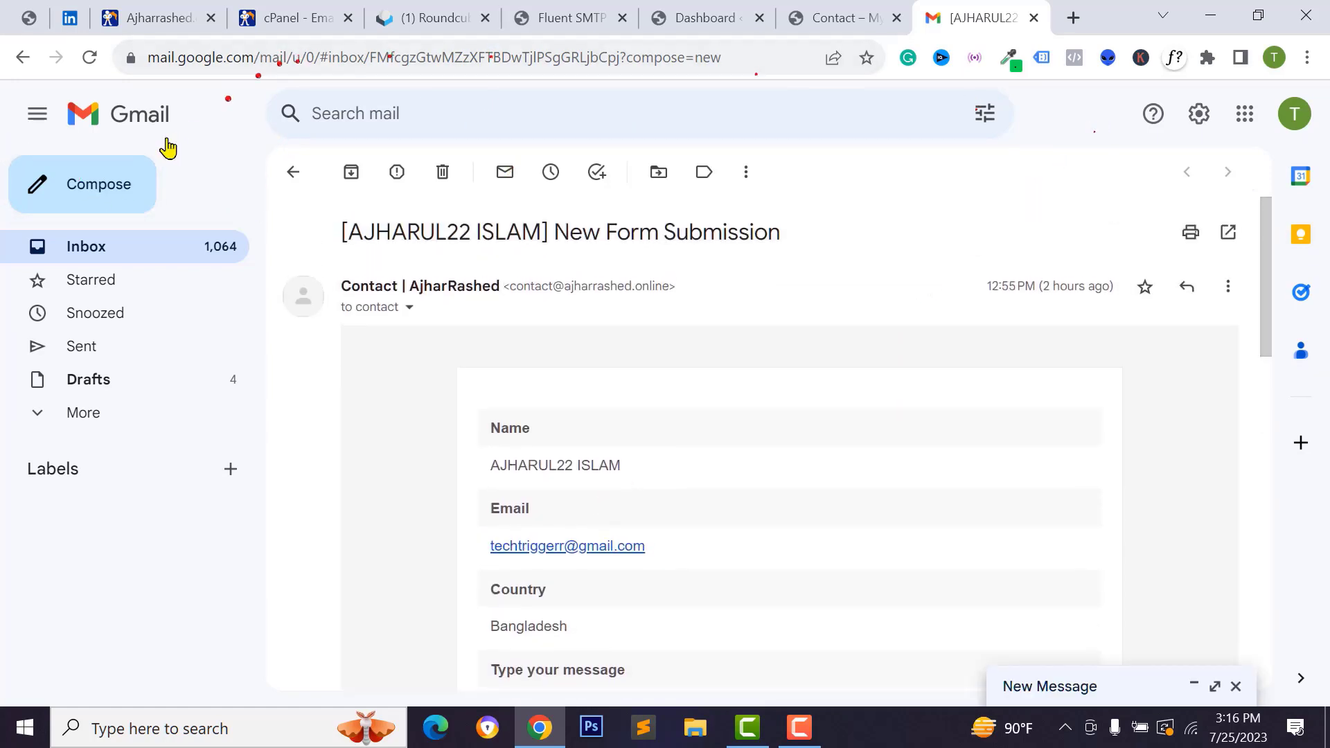
left_click(416, 21)
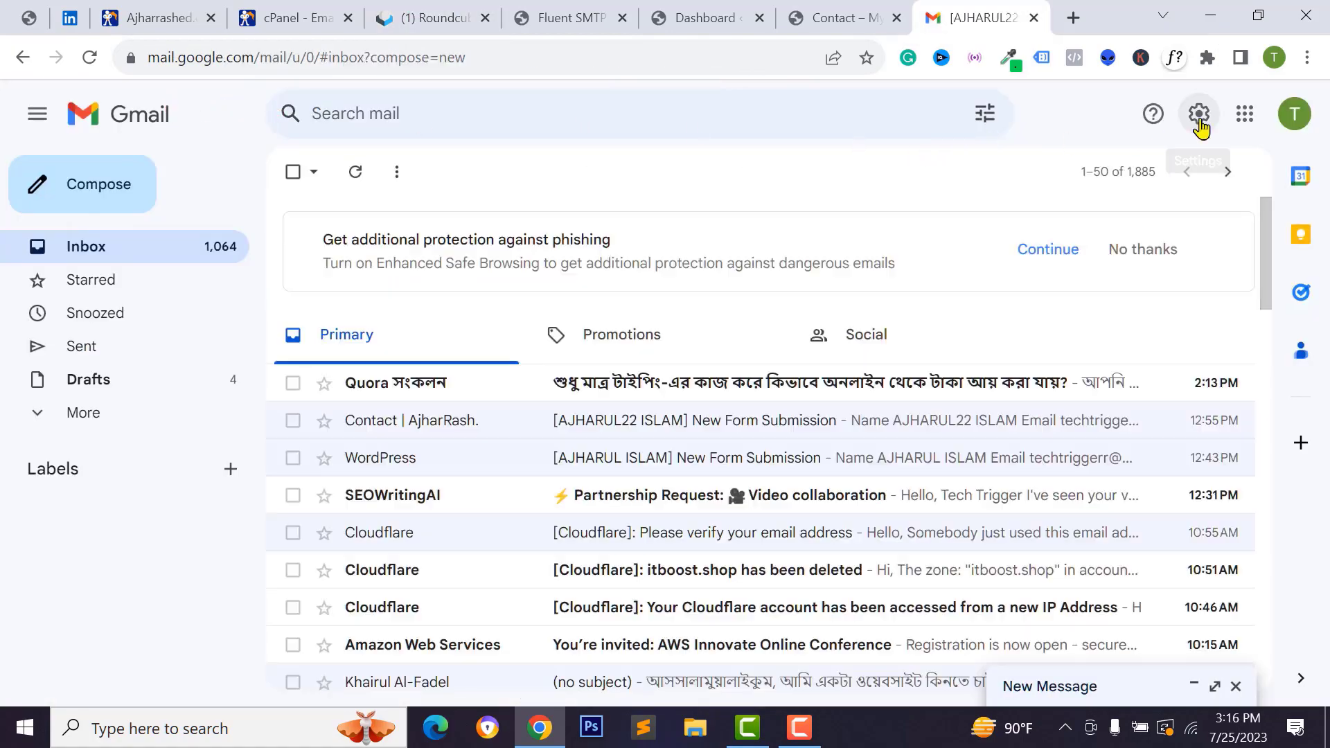
Open Gmail's full settings and start adding another email address to the "Send mail as" accounts
left_click(1199, 114)
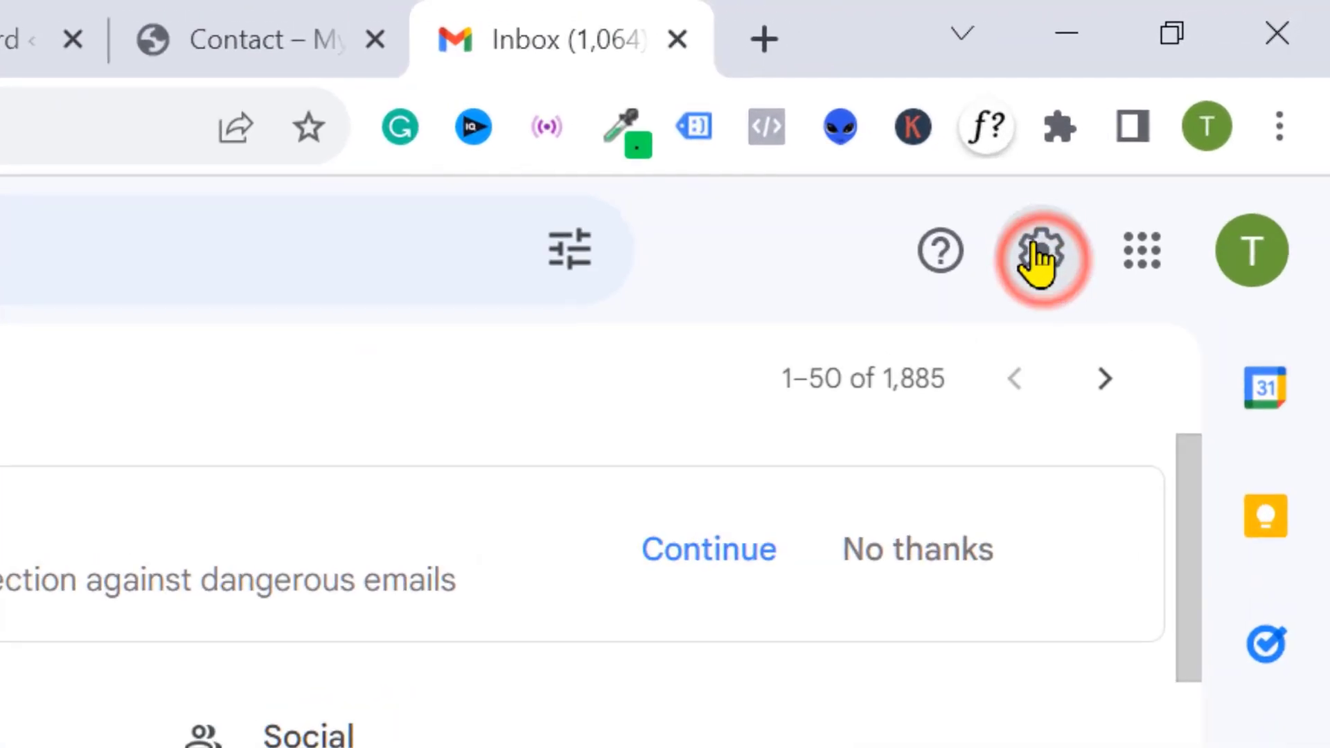
left_click(995, 338)
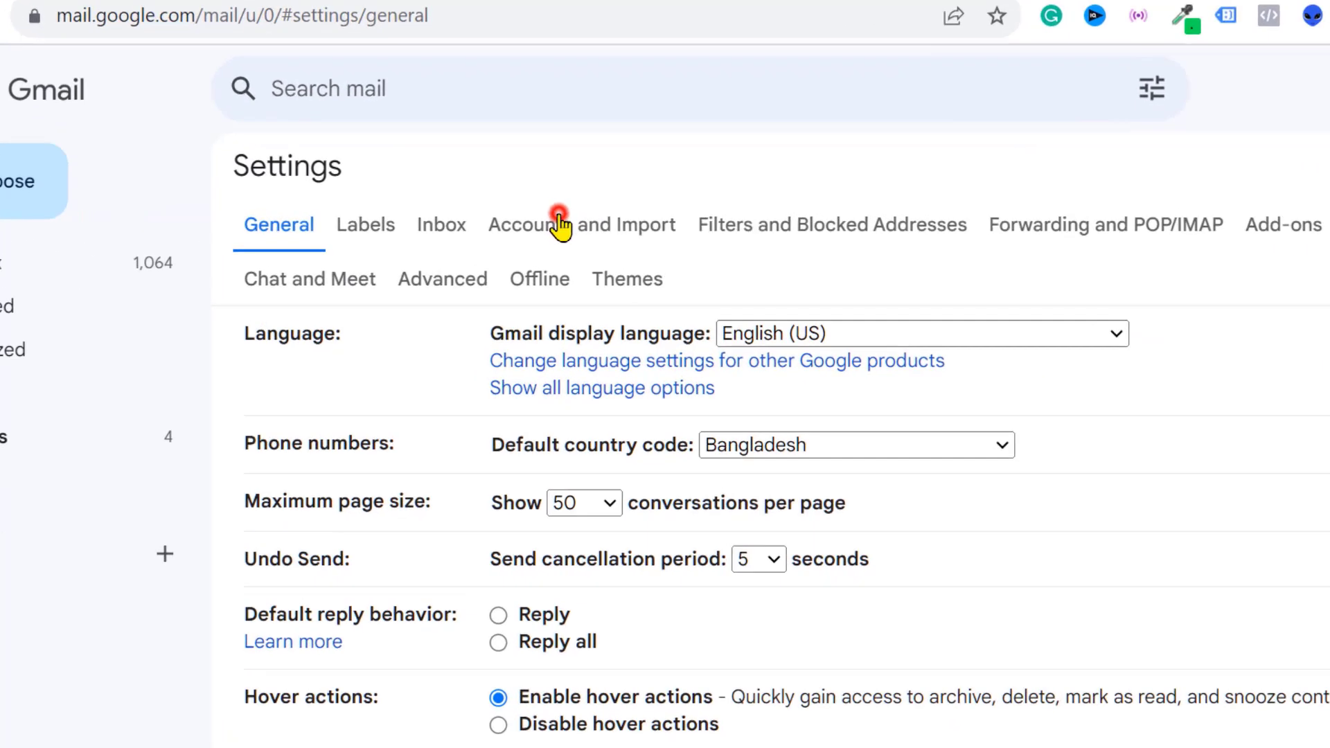
left_click(586, 221)
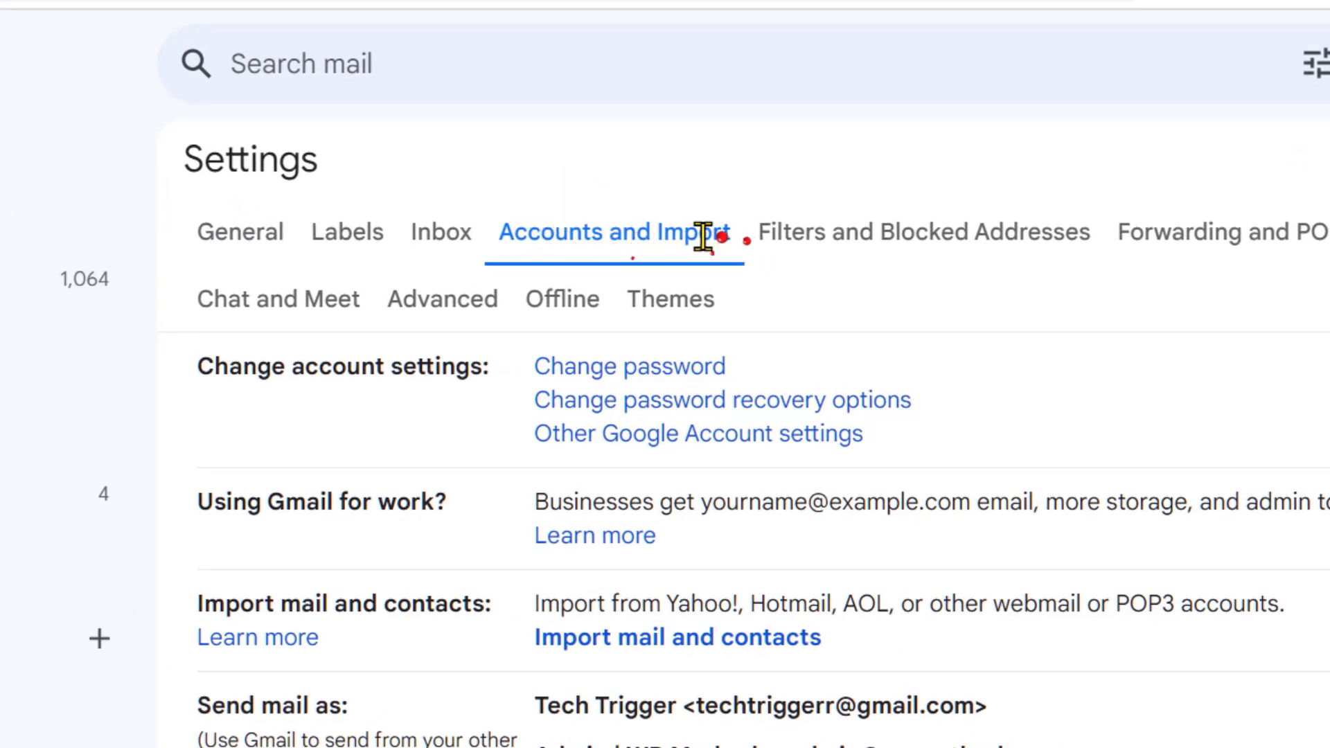
scroll(554, 485, "down", 3)
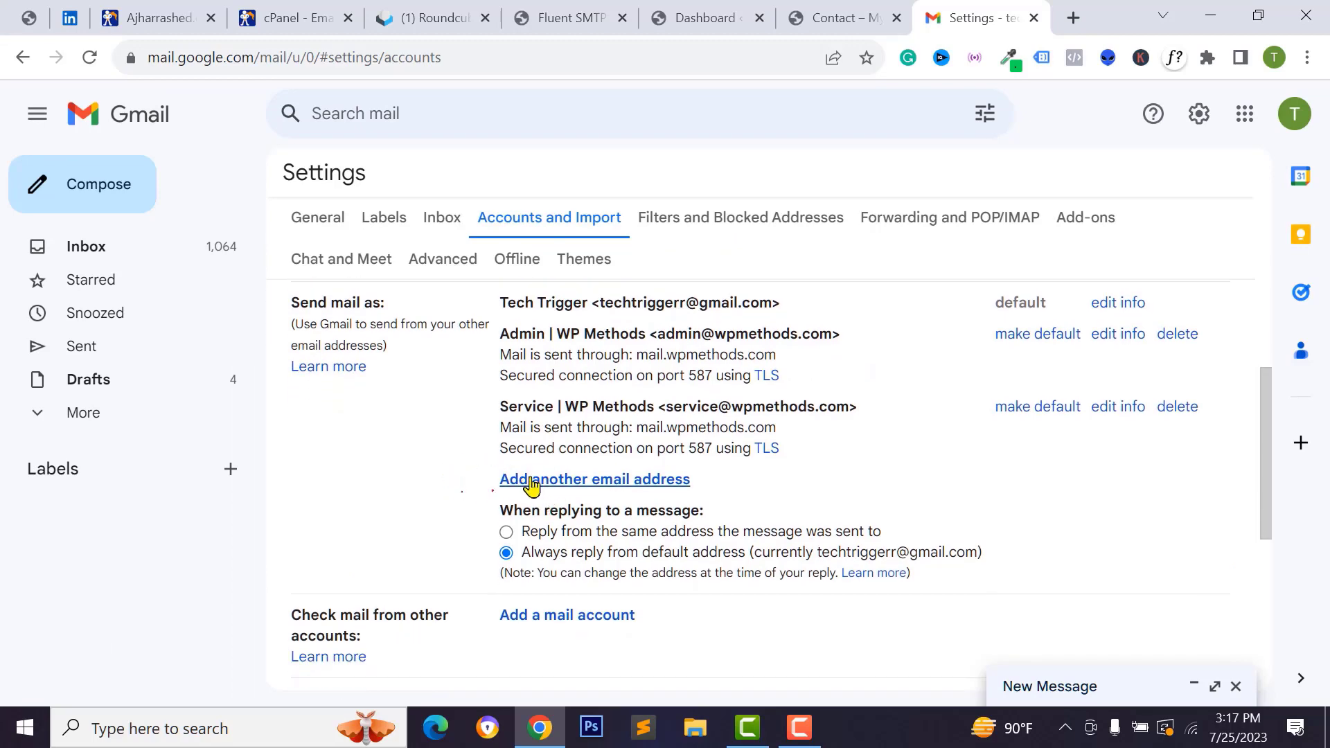
left_click(610, 480)
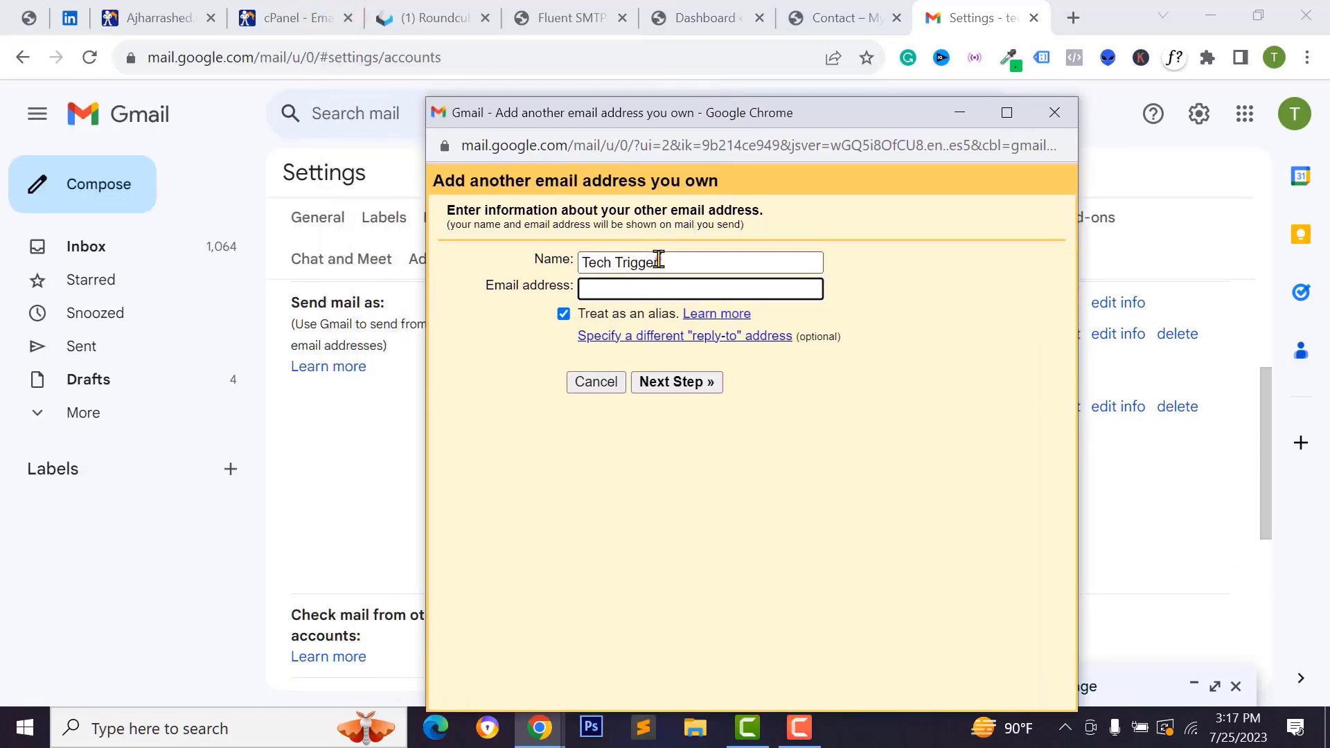
Replace the name of the new sending address with the site's contact sender name
left_click(658, 260)
key("ctrl+a")
type("Contact - AjharRashed")
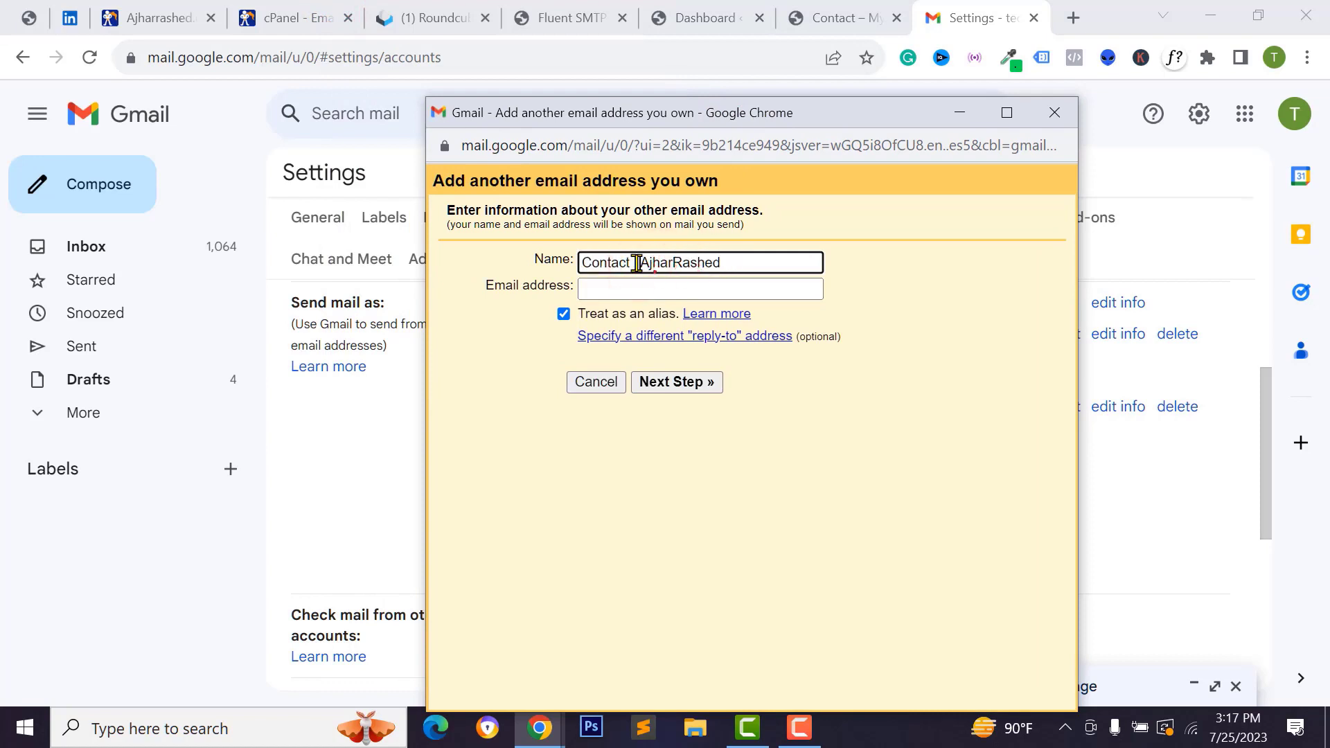
left_click(625, 288)
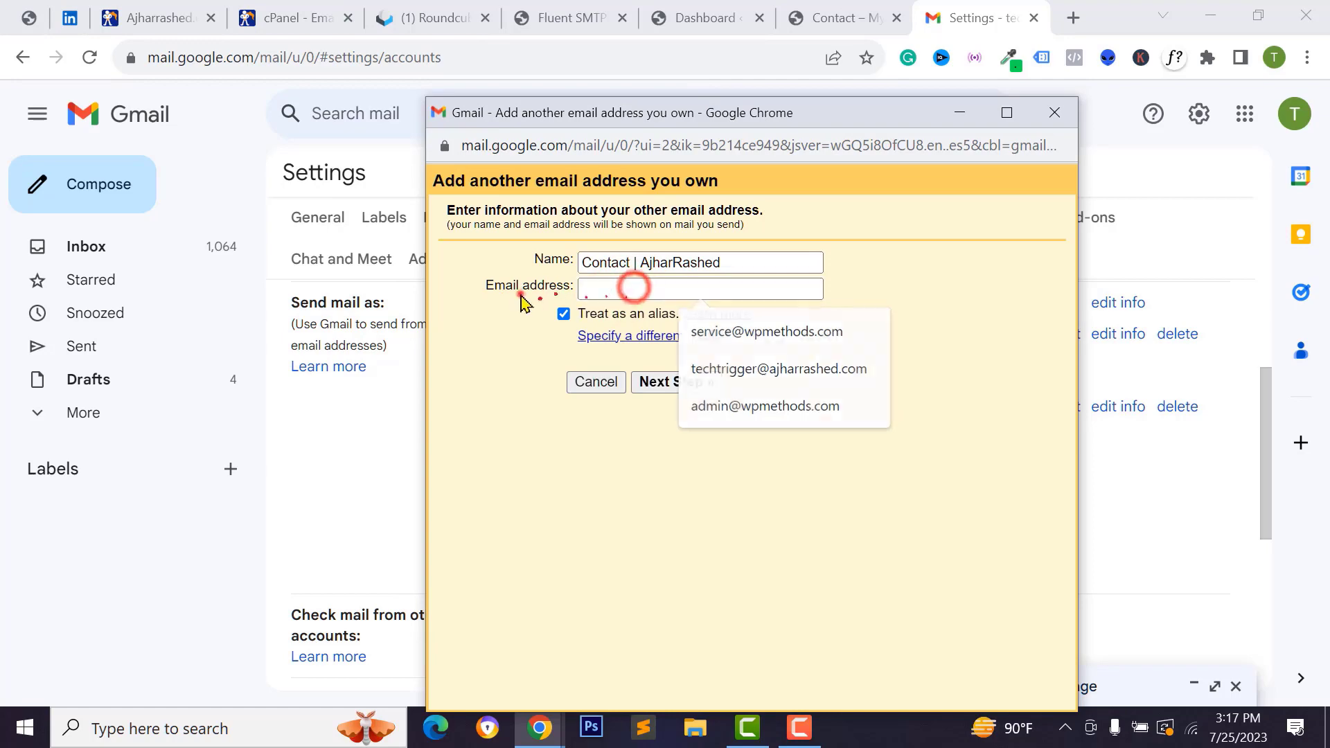
Switch to cPanel's Email Accounts and open the device connection settings for the contact mailbox
left_click(290, 17)
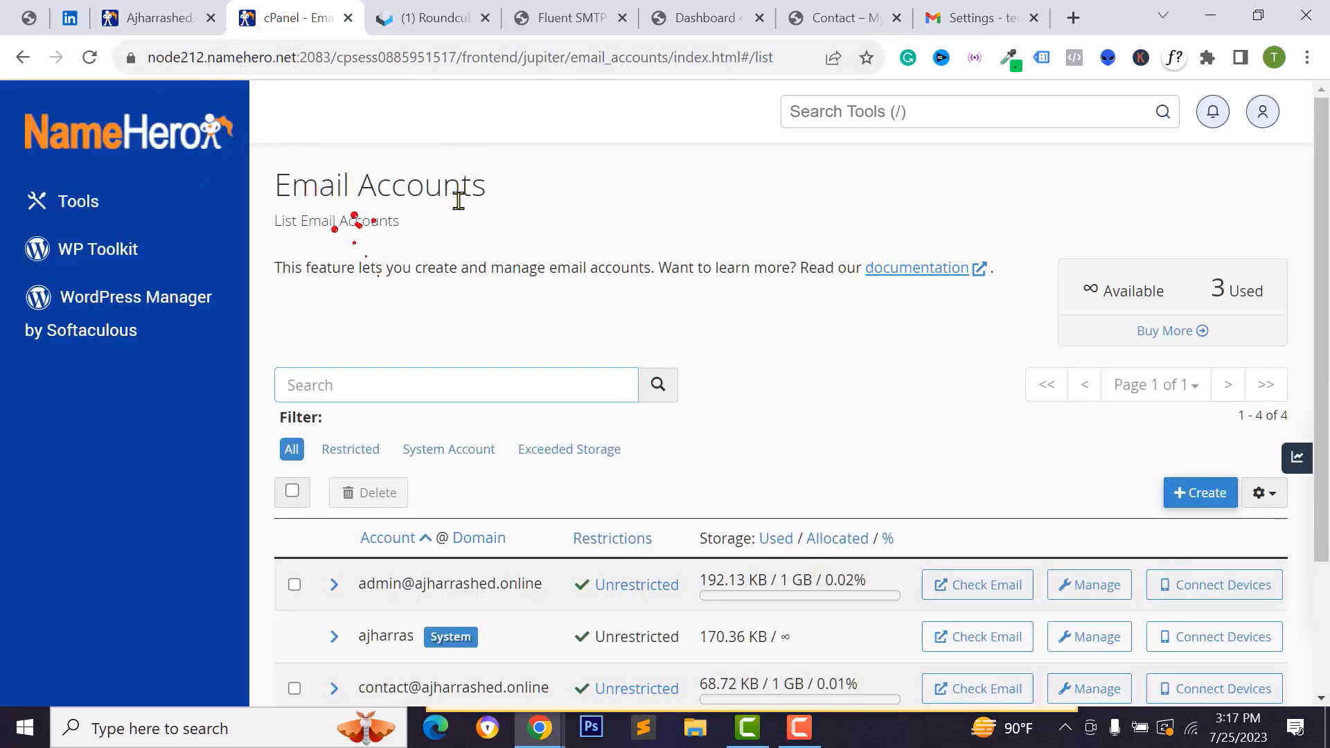
scroll(623, 346, "down", 3)
left_click(1187, 524)
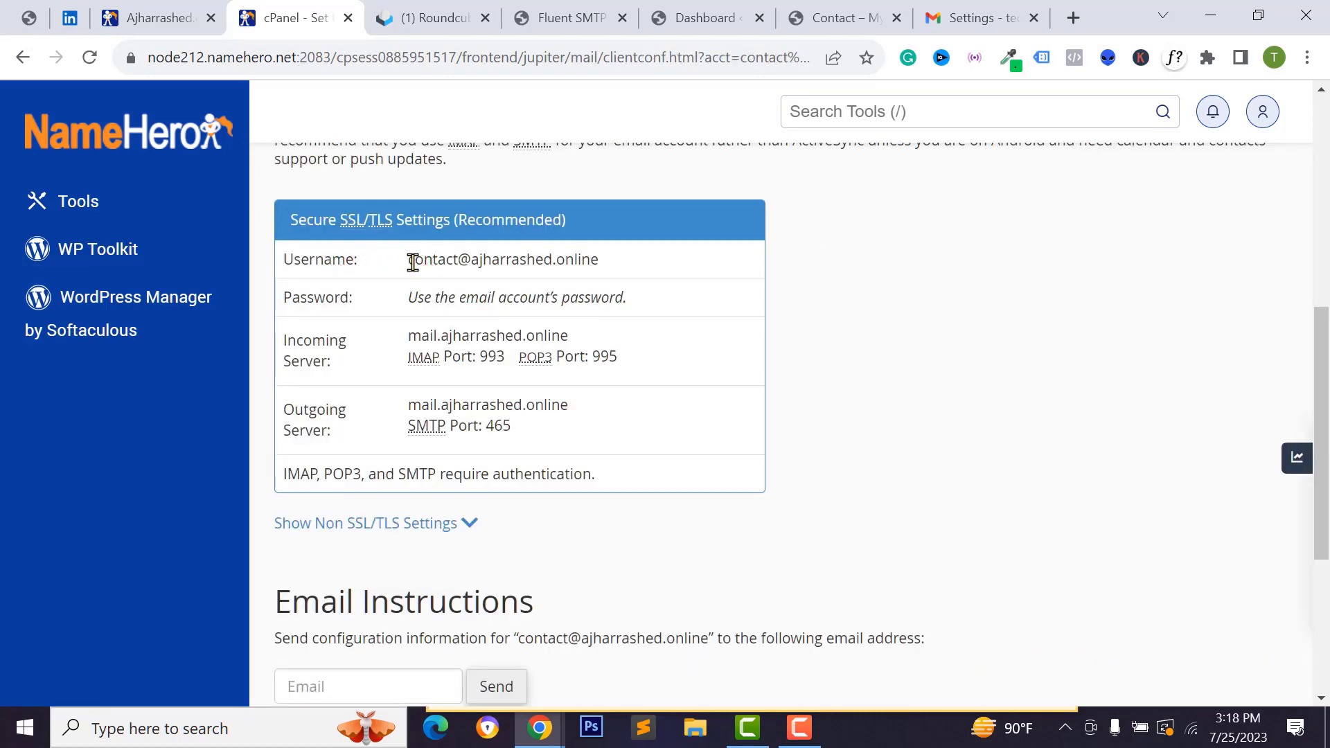
Copy the contact mailbox username from cPanel into Gmail's Email address field and continue to the SMTP server settings
left_click_drag(428, 261, 615, 267)
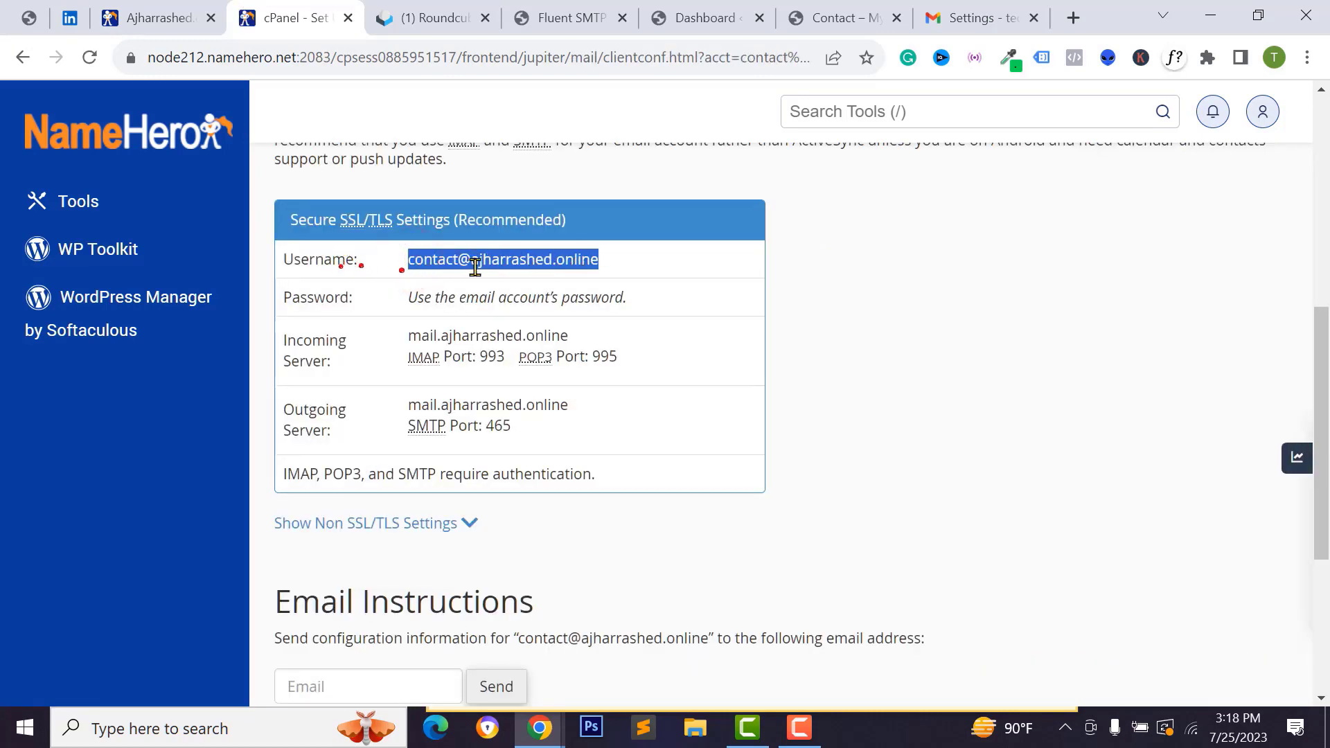
right_click(505, 269)
left_click(530, 284)
mouse_move(539, 727)
left_click(615, 654)
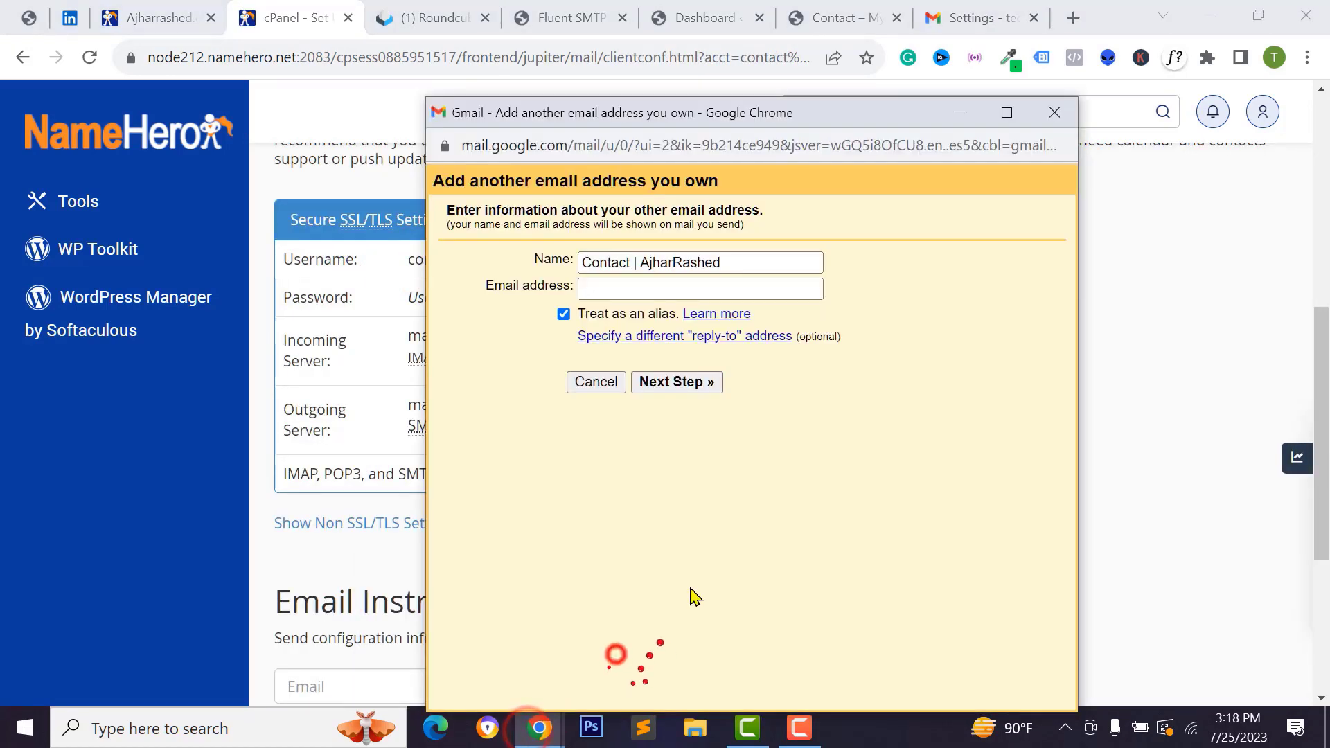
right_click(666, 290)
left_click(717, 452)
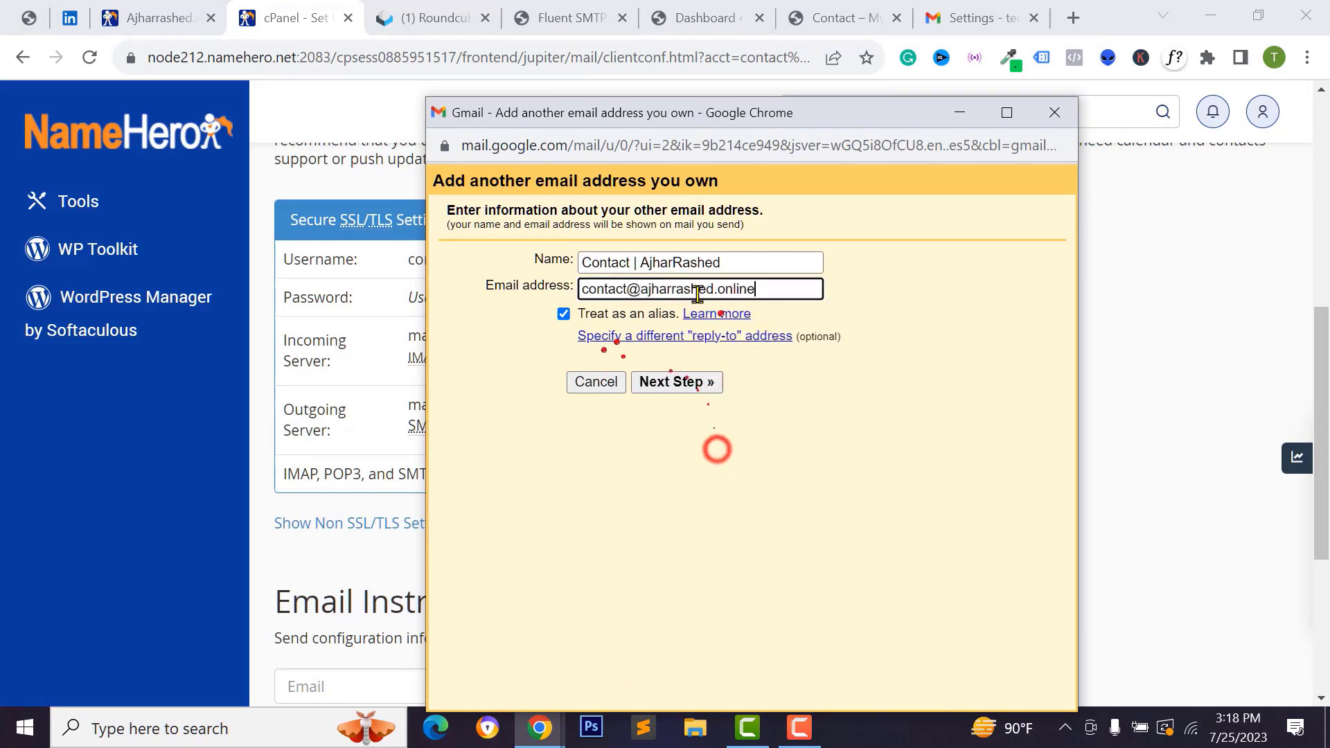
left_click(662, 383)
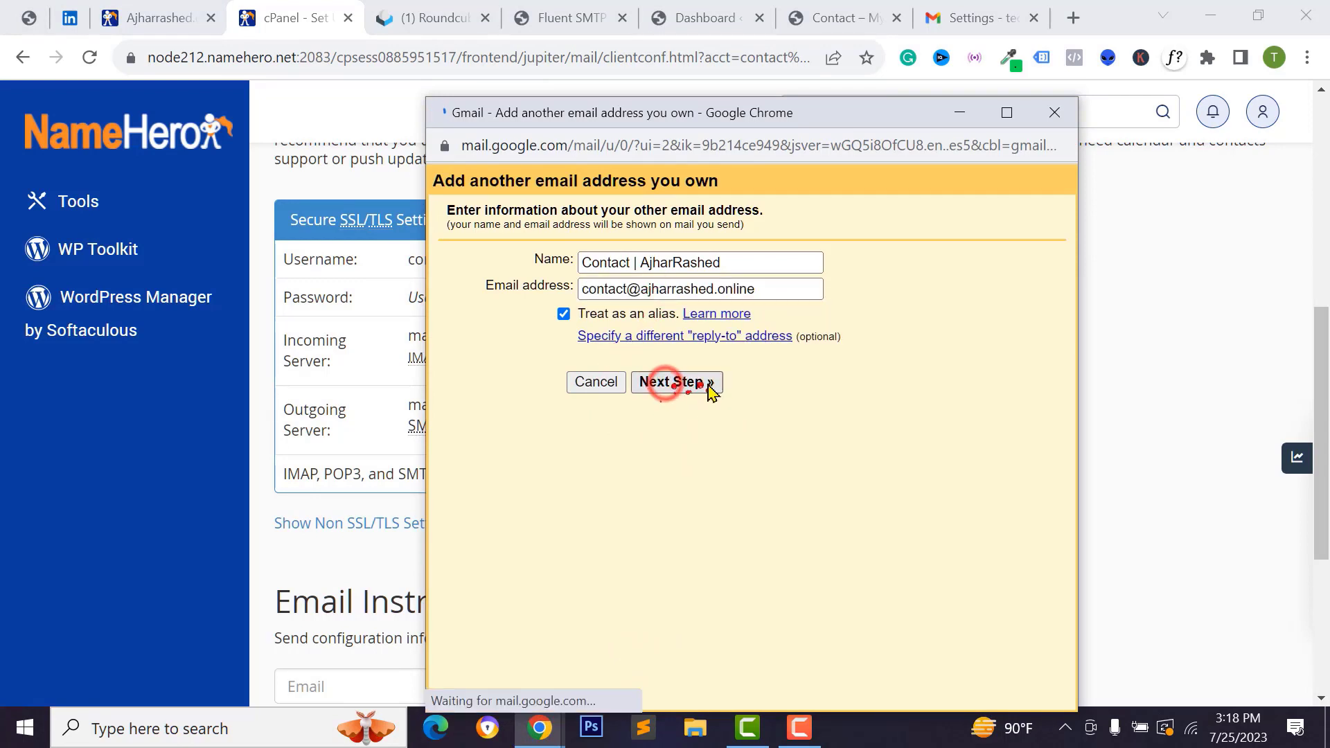
Replace the SMTP server with mail.ajharrashed.online, copied from the outgoing server in cPanel's secure SSL/TLS settings
left_click(665, 284)
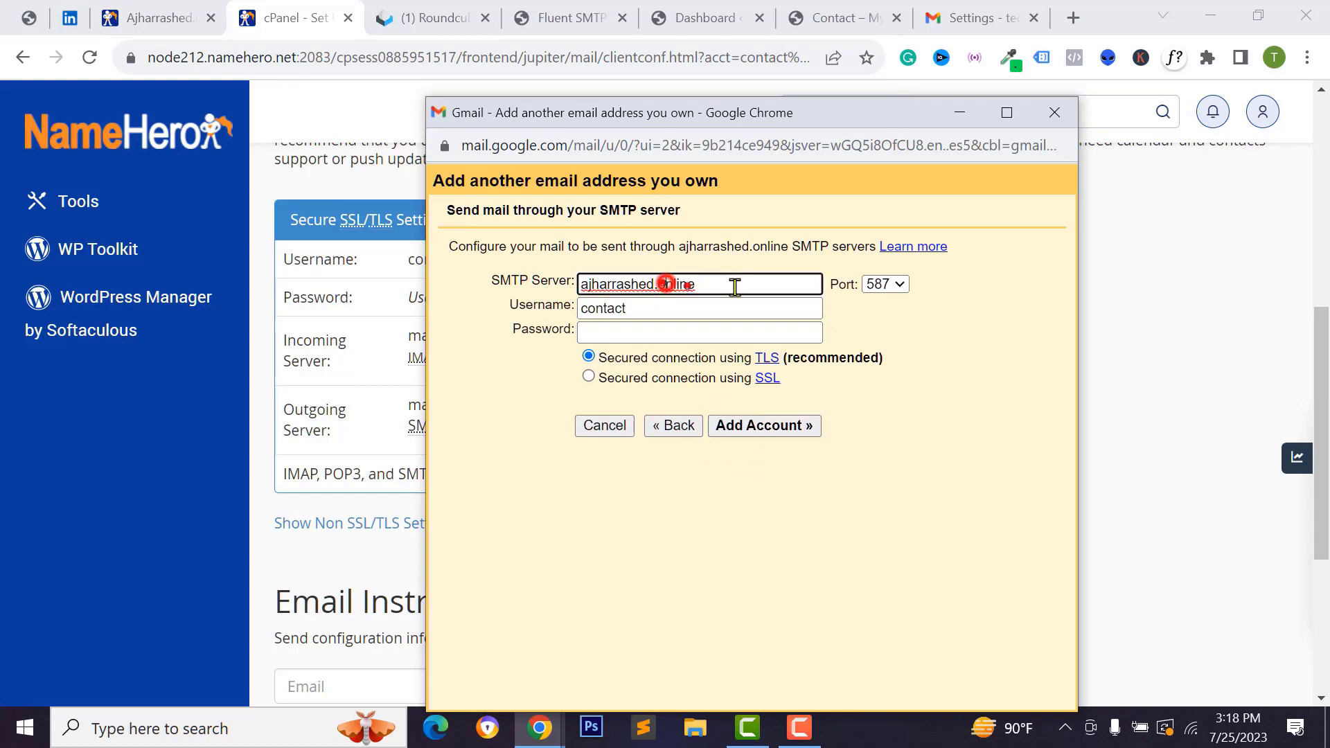
left_click(736, 286)
left_click(612, 309)
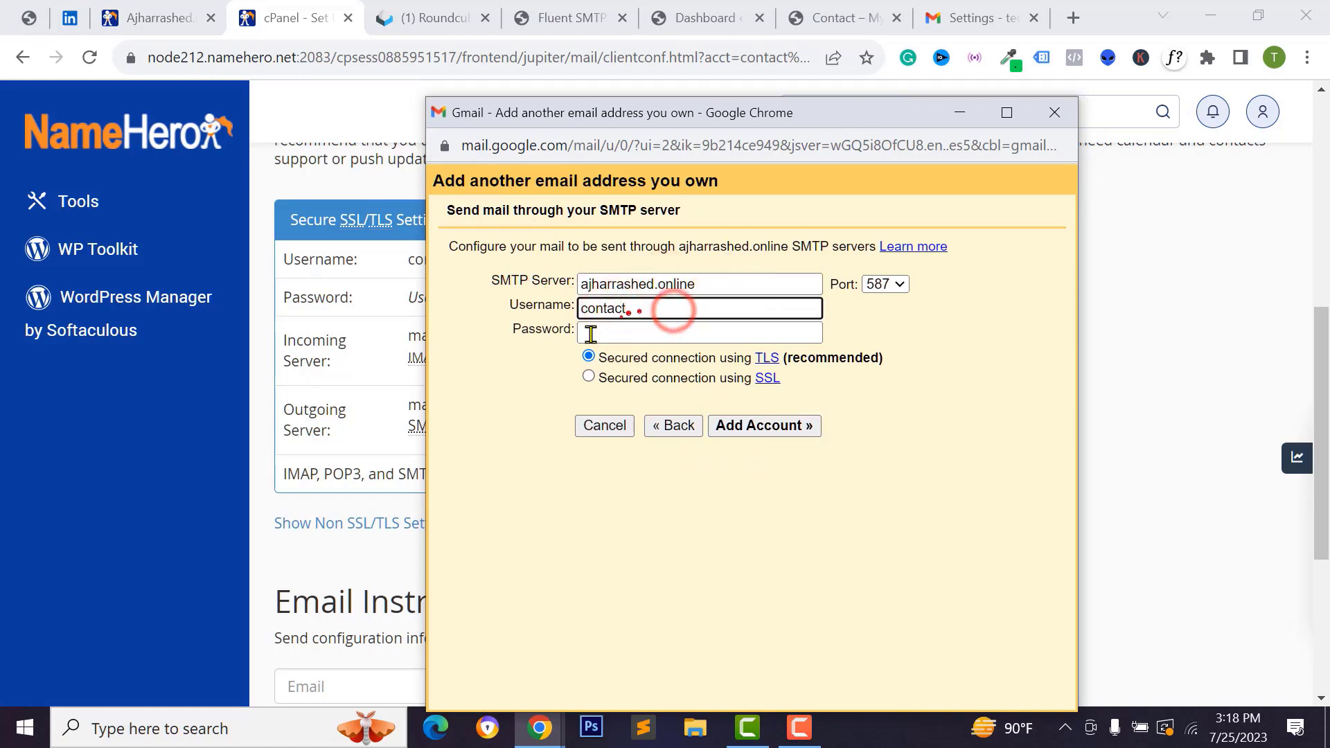
left_click(629, 334)
left_click(374, 419)
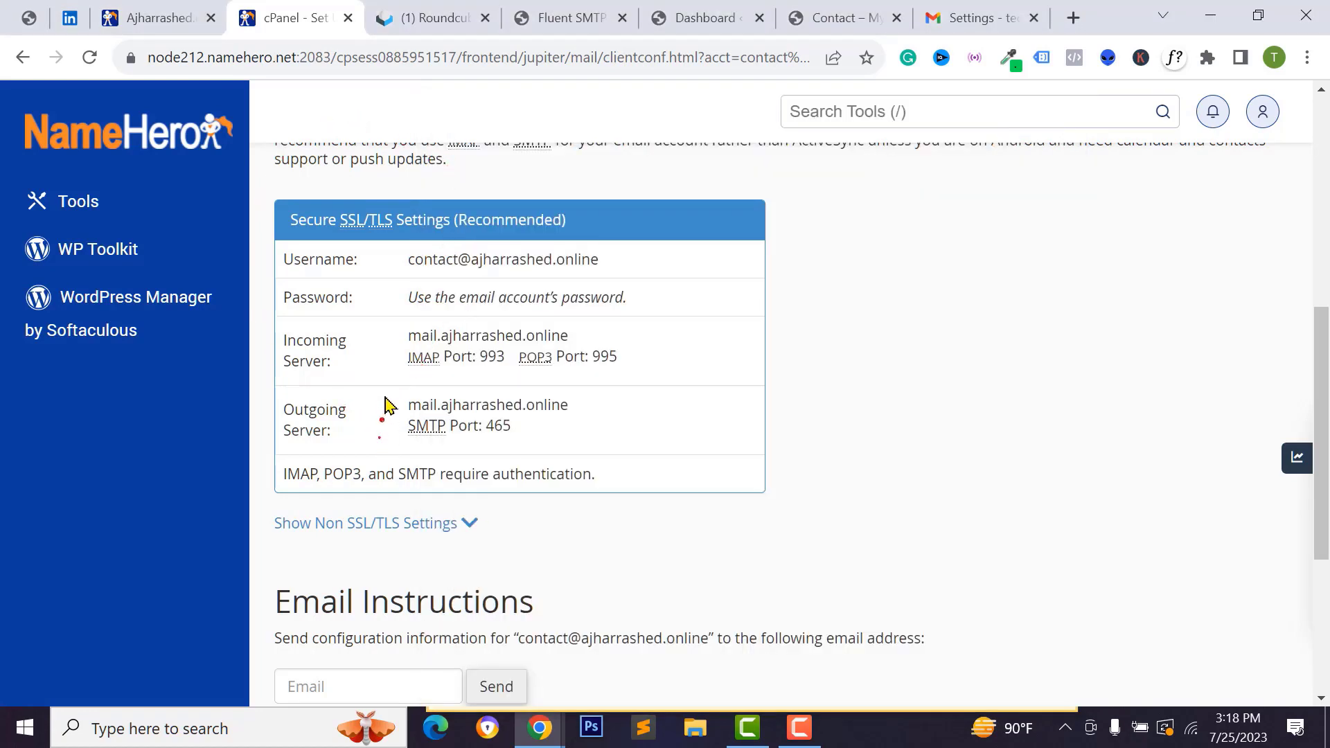
left_click_drag(405, 410, 596, 404)
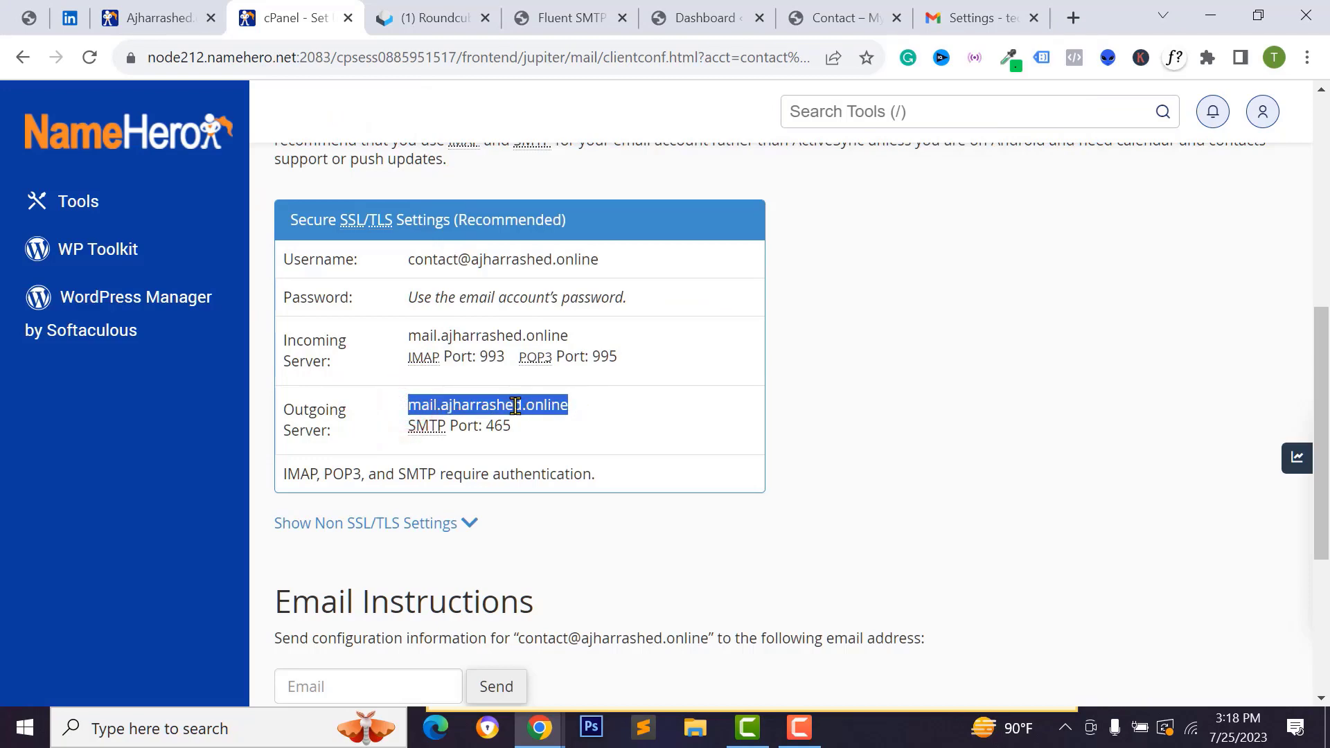
left_click(644, 674)
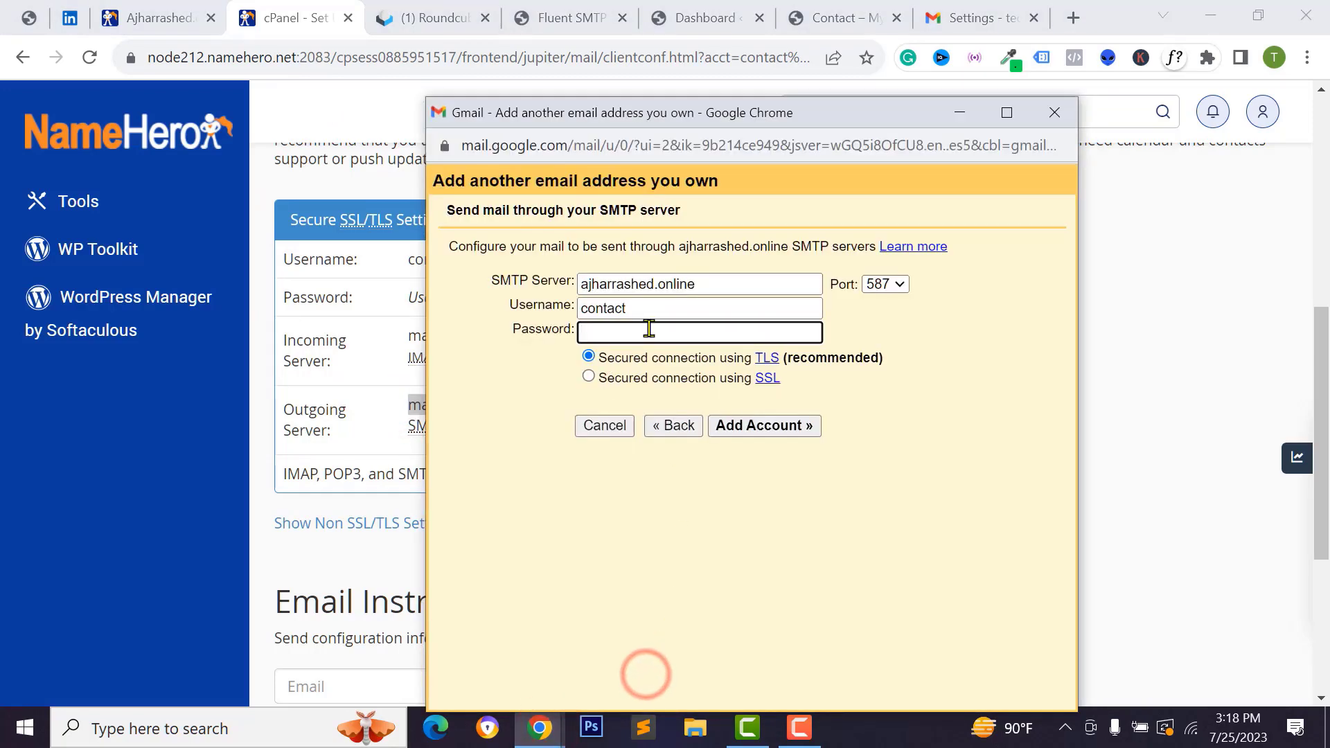
right_click(649, 329)
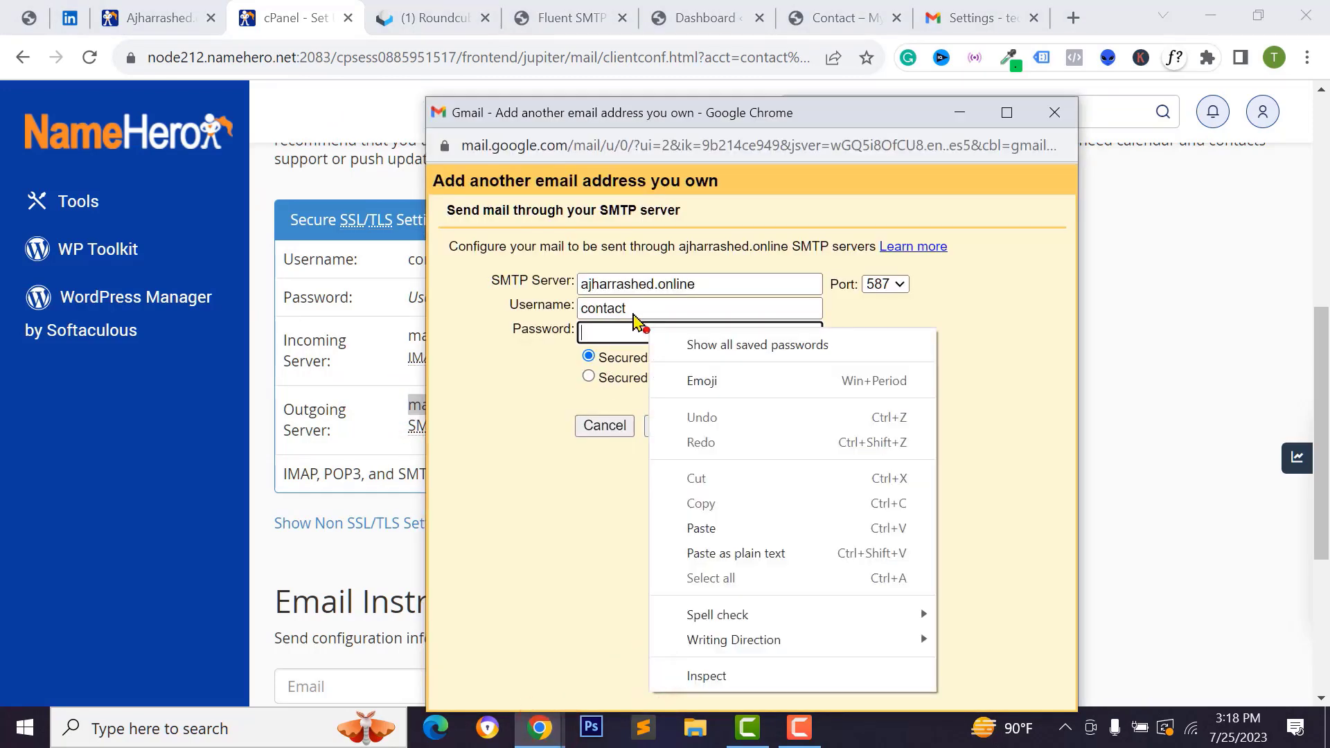
right_click(634, 283)
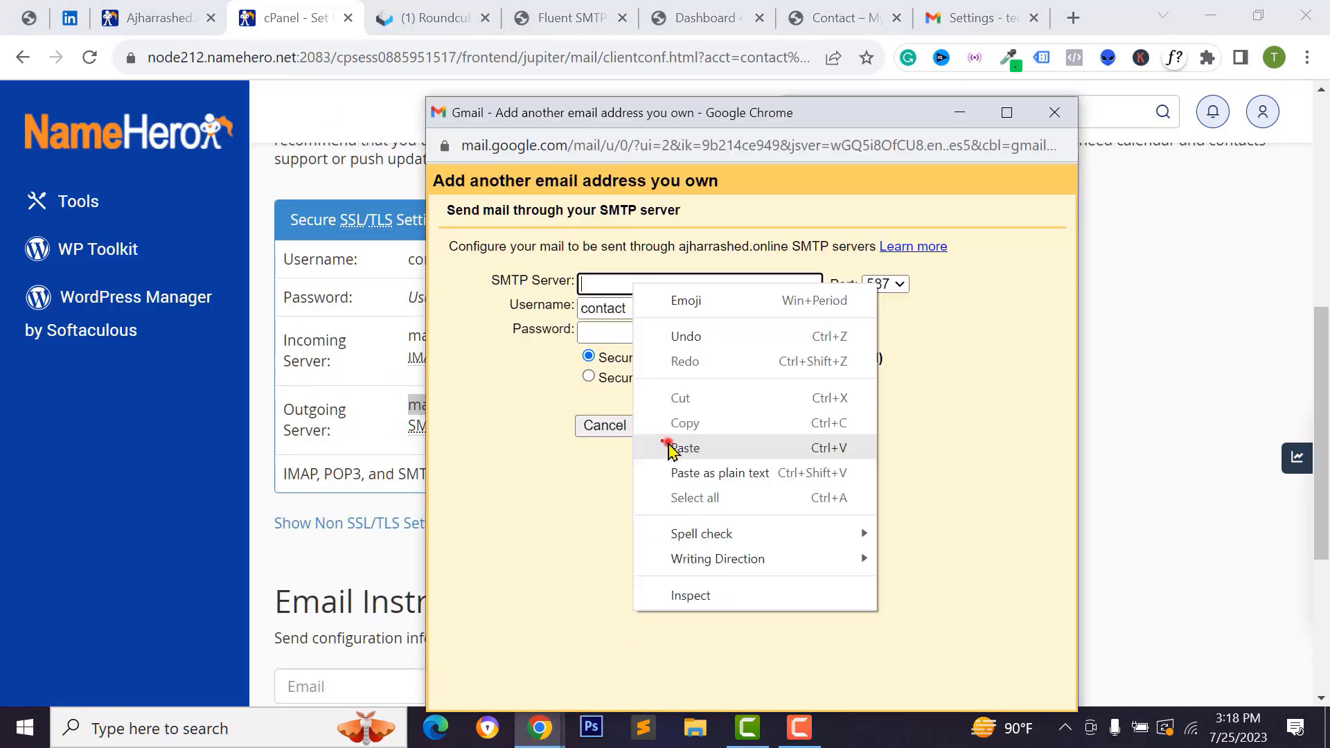
left_click(672, 449)
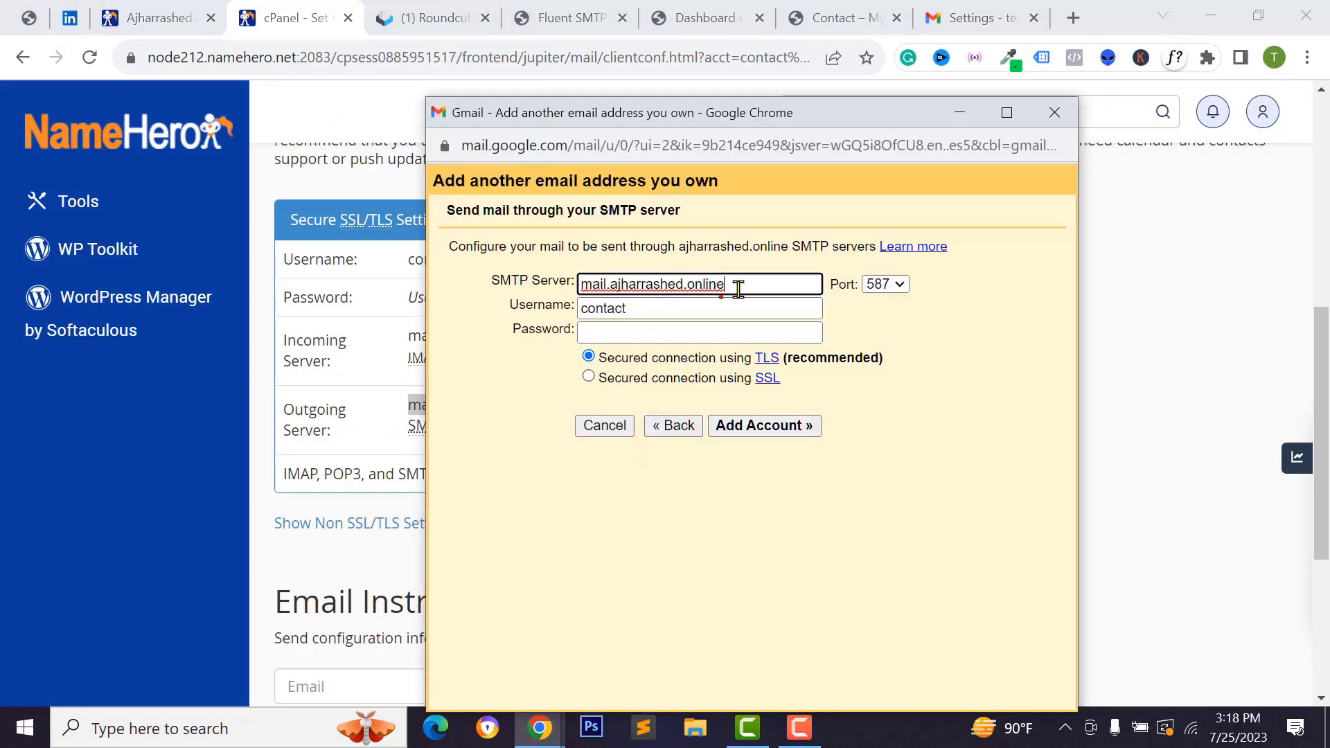
Set the SMTP port to 465 and move the Gmail pop-up window off the cPanel mail settings
left_click(881, 284)
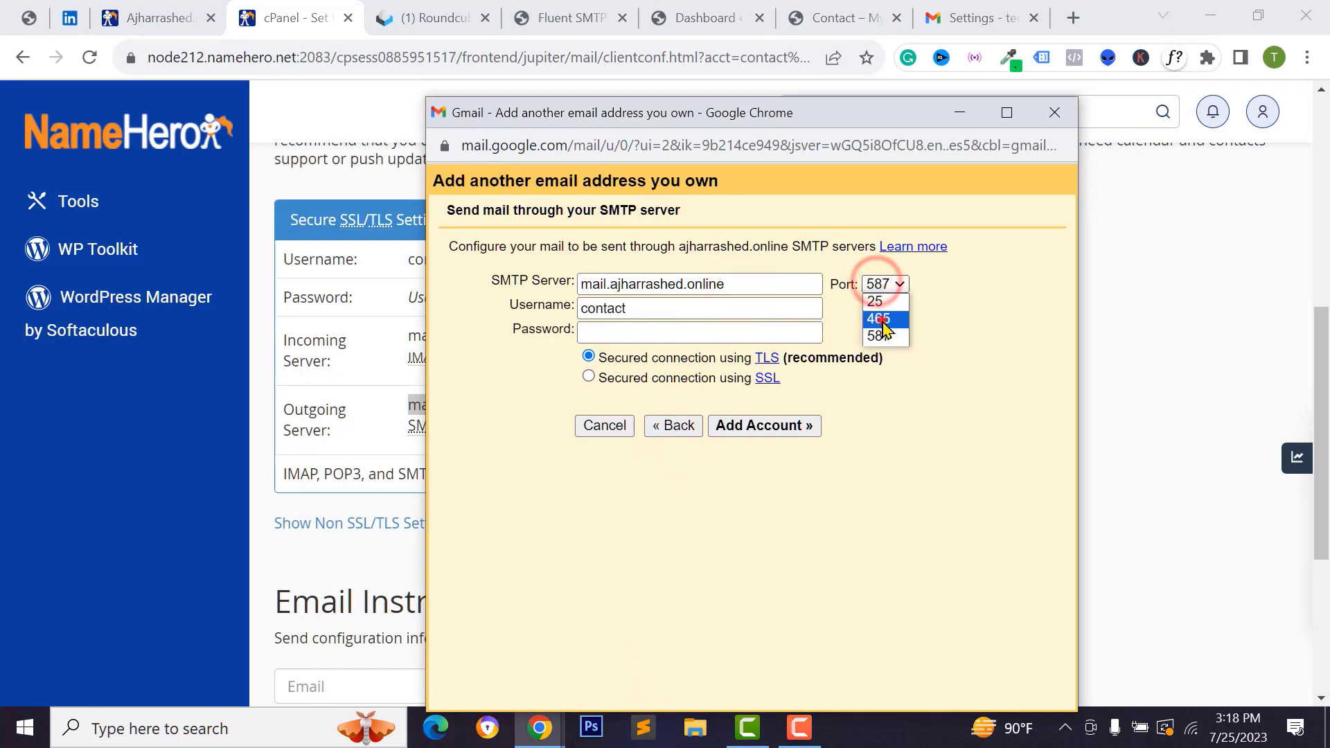
left_click(881, 319)
left_click_drag(519, 113, 704, 107)
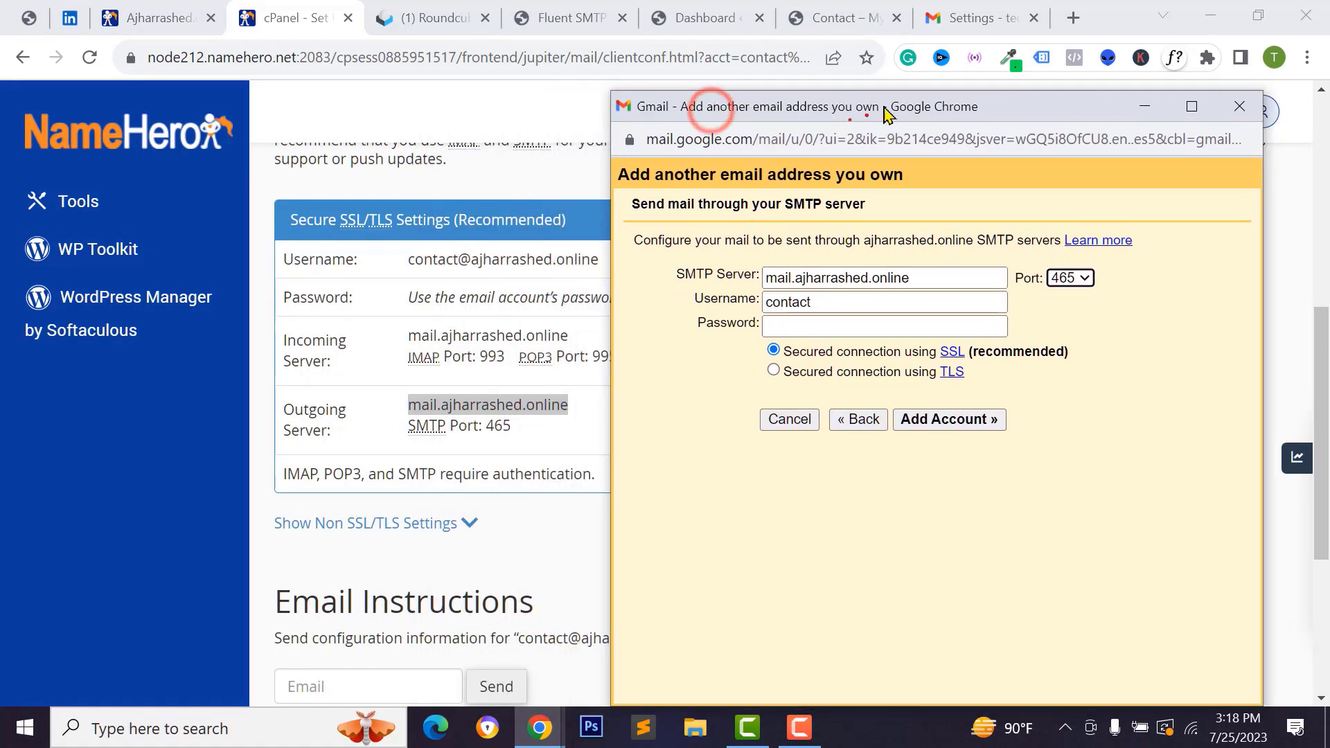
Replace the SMTP username with the full contact mailbox address copied from cPanel's secure settings
left_click(831, 325)
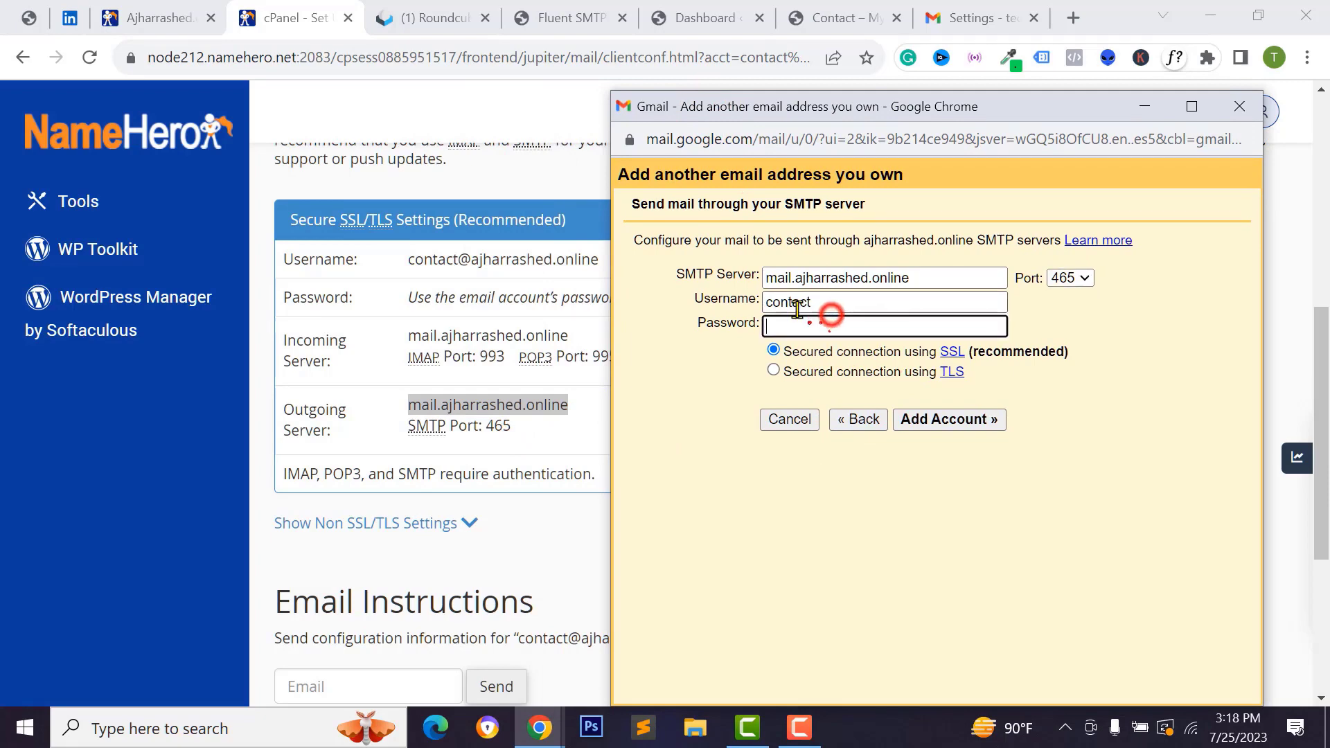
left_click_drag(409, 258, 667, 264)
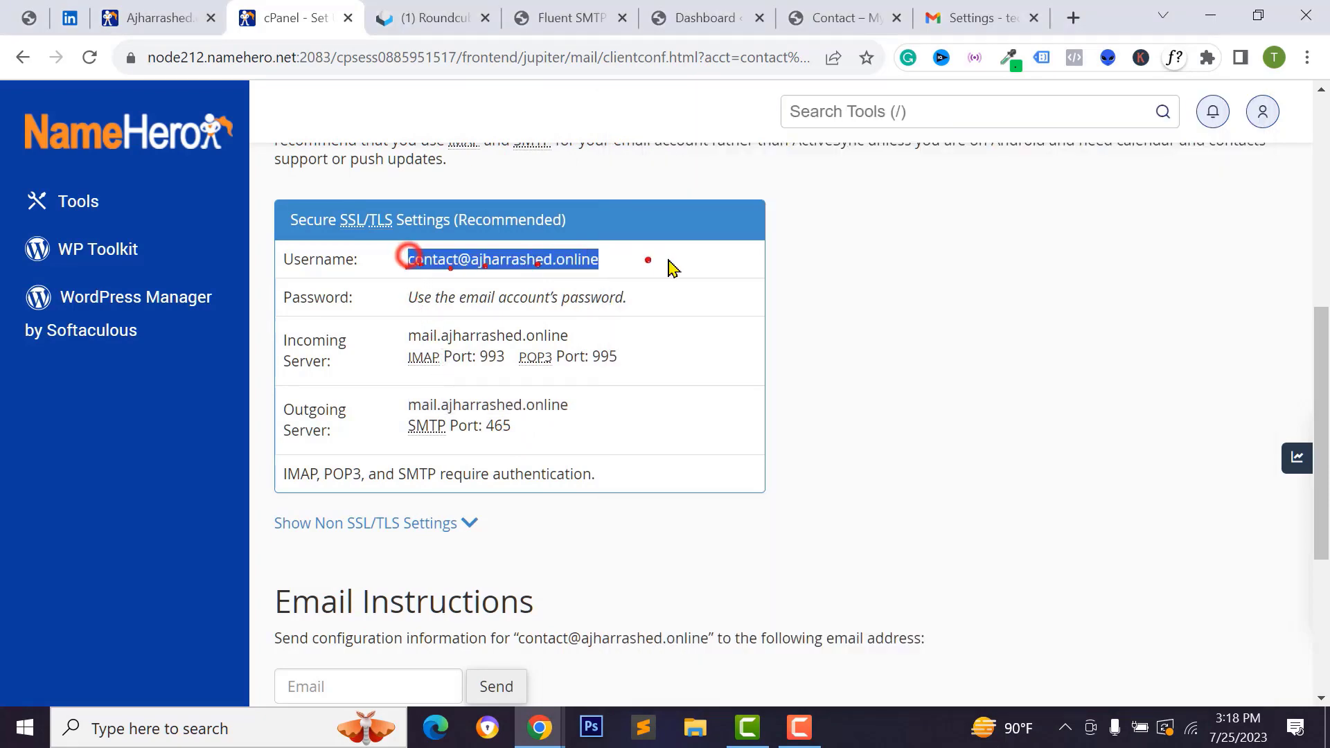
right_click(533, 268)
left_click(575, 284)
key("alt+Tab")
right_click(765, 299)
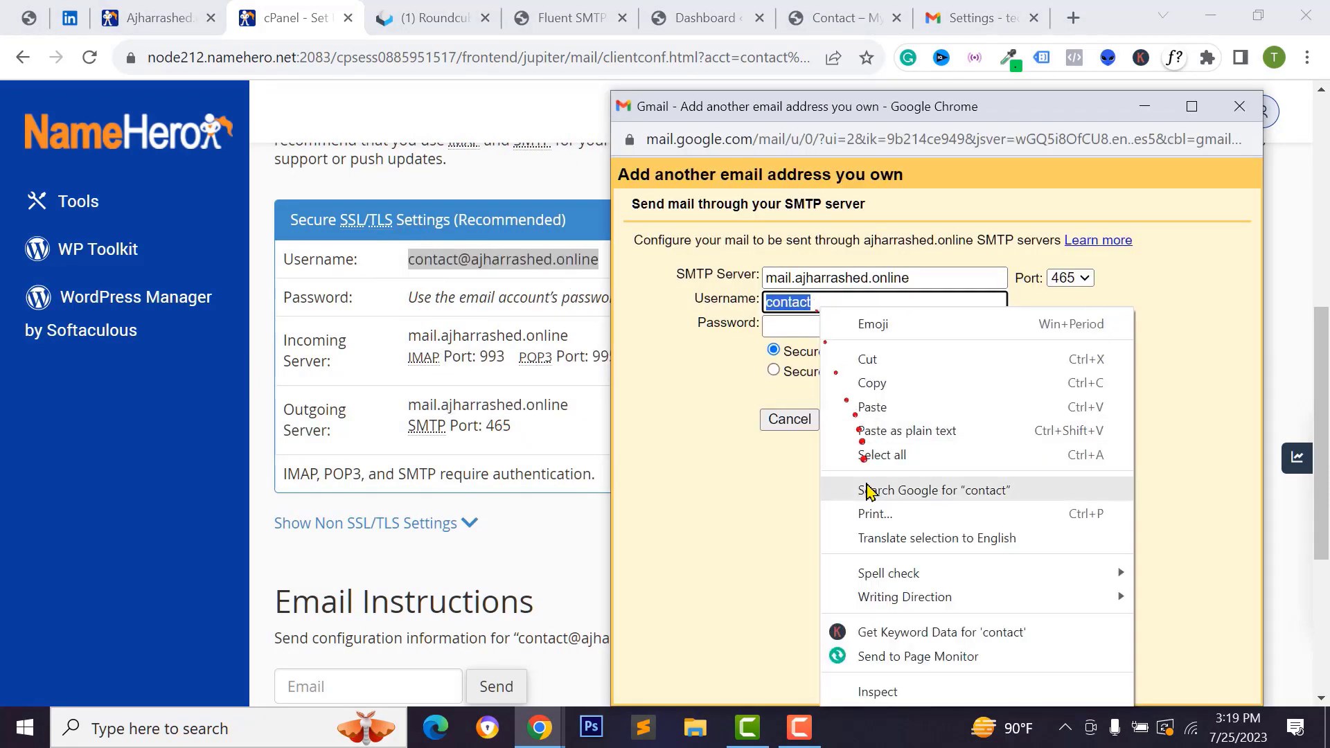
left_click(869, 408)
Paste the mailbox password into the SMTP Password field and add the account with the secured SSL connection
key("Tab")
right_click(767, 327)
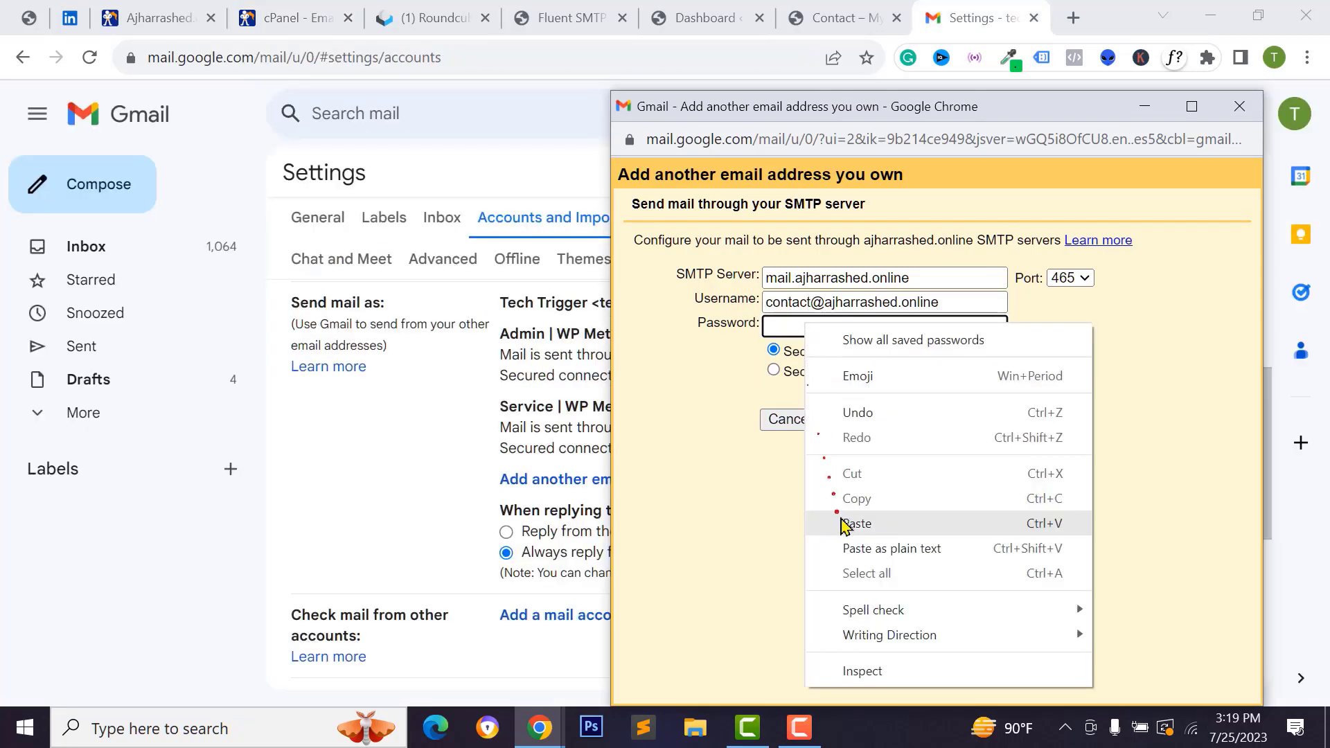
left_click(840, 518)
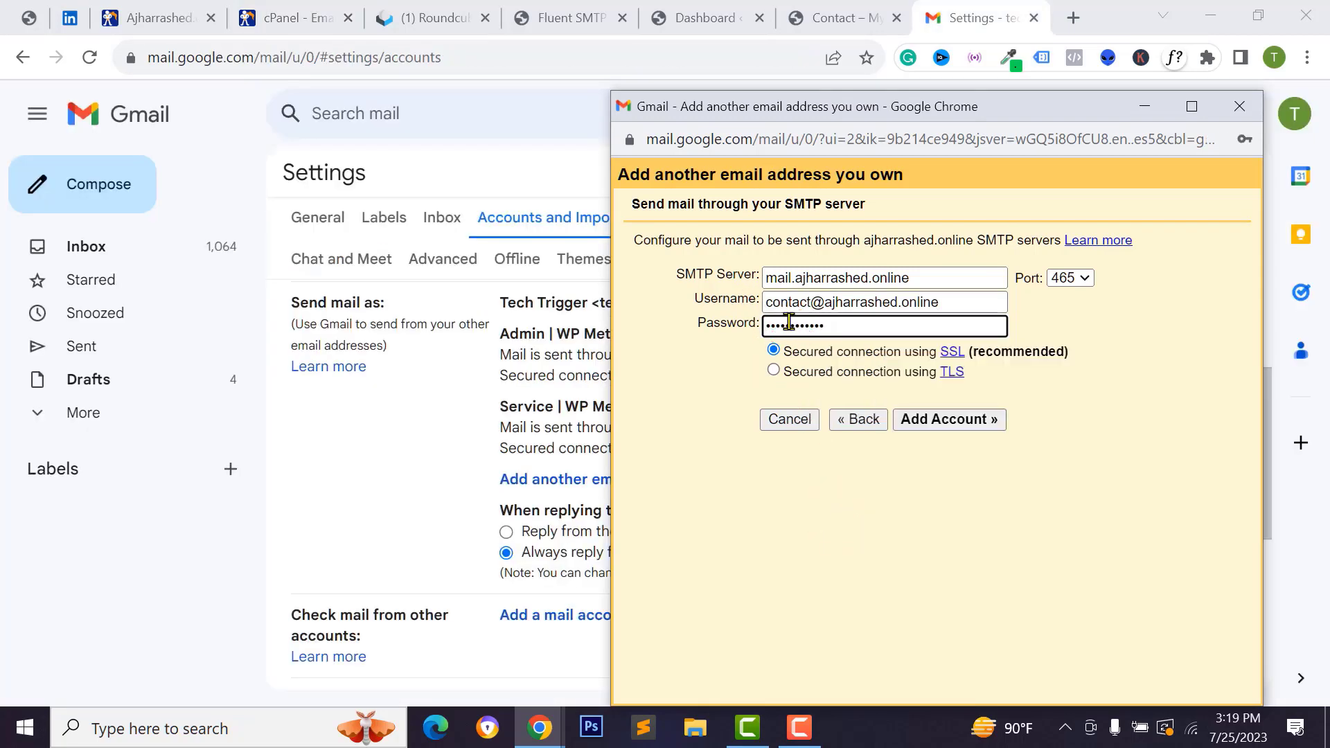
left_click(943, 428)
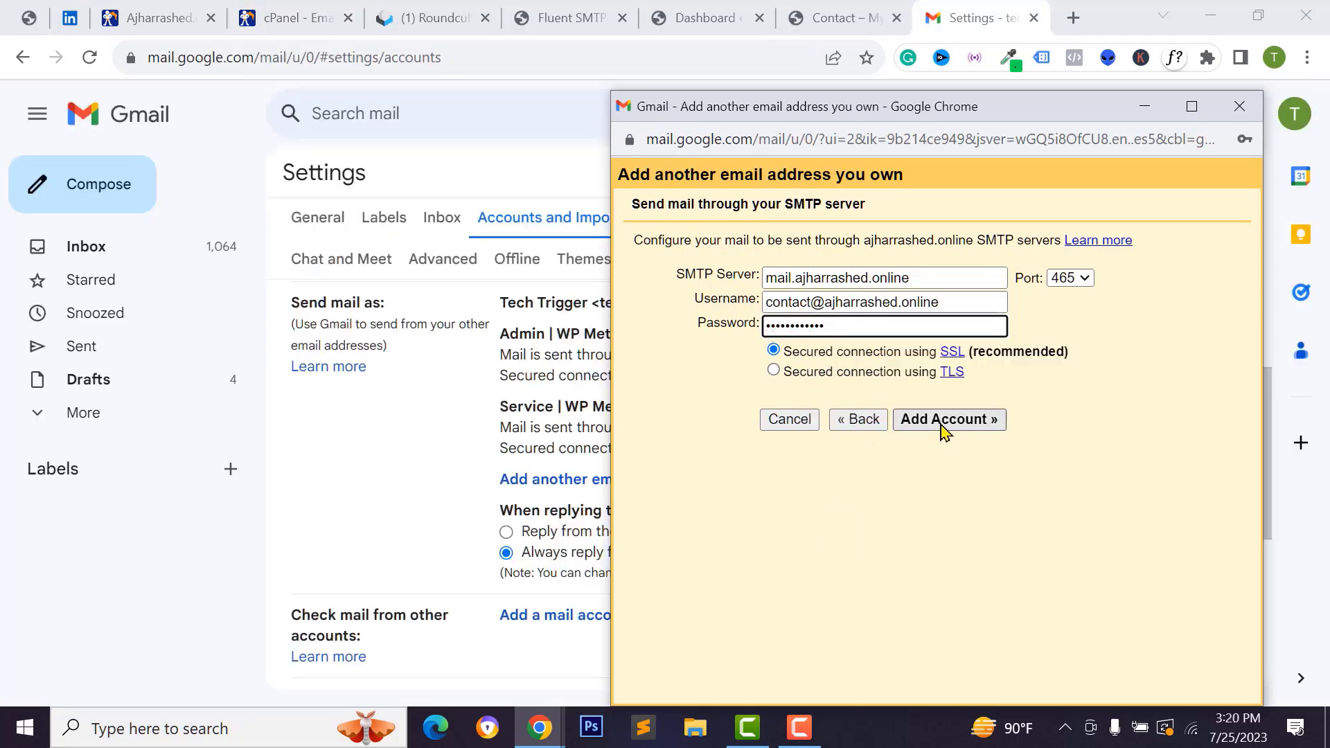
left_click(943, 426)
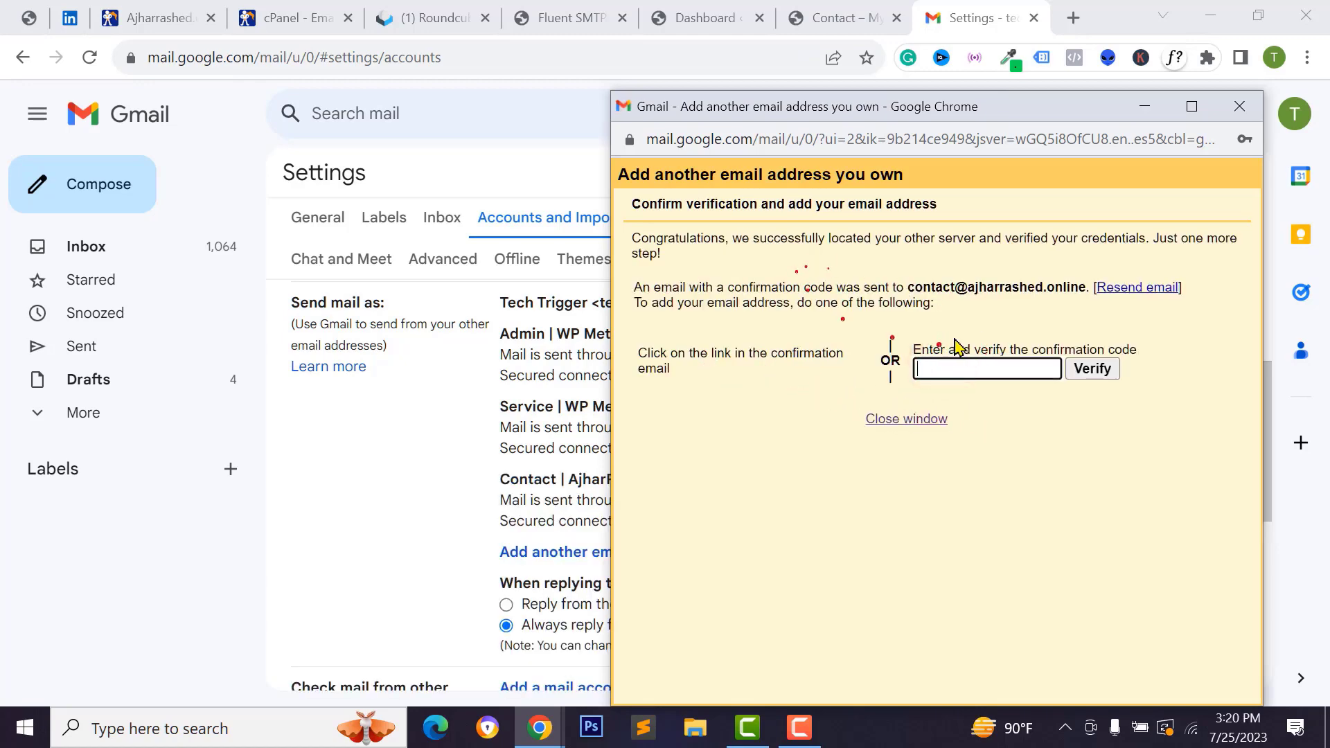
Copy the confirmation code from the Gmail Team message in the contact mailbox's Roundcube inbox
left_click(429, 18)
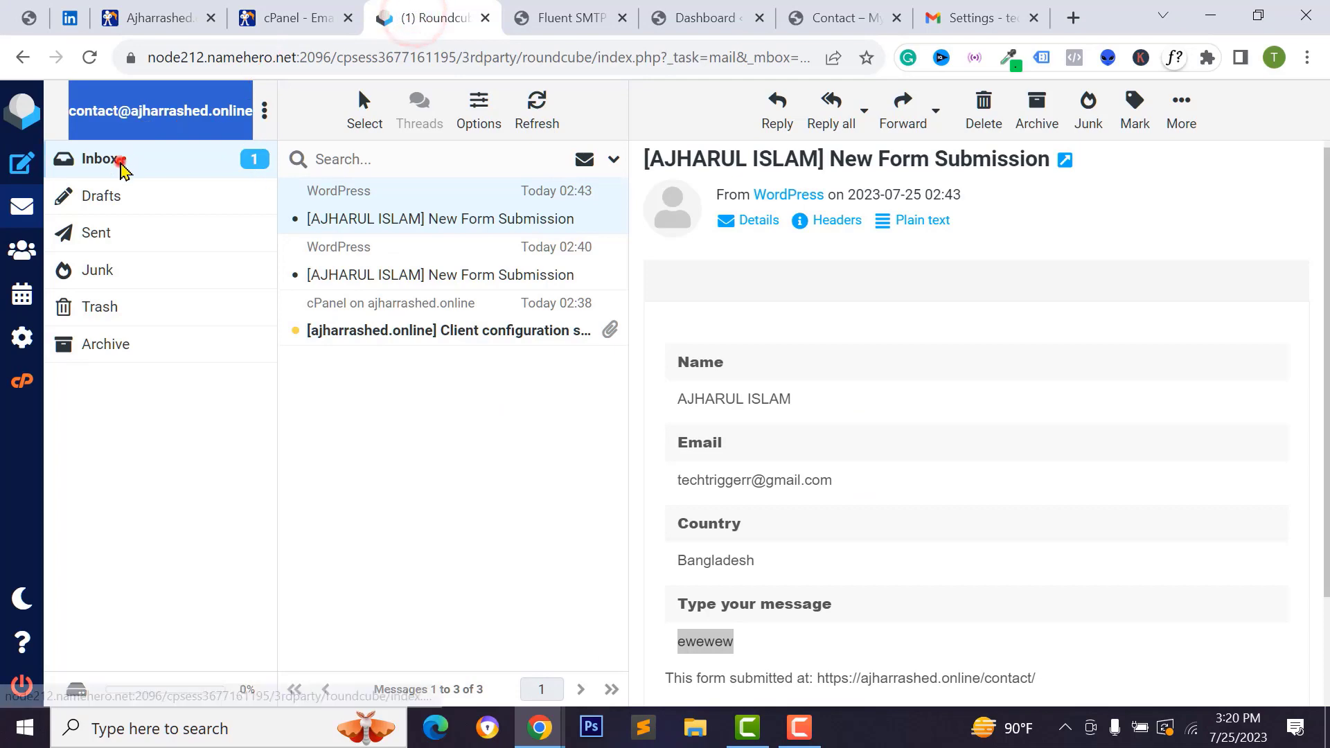
left_click(104, 159)
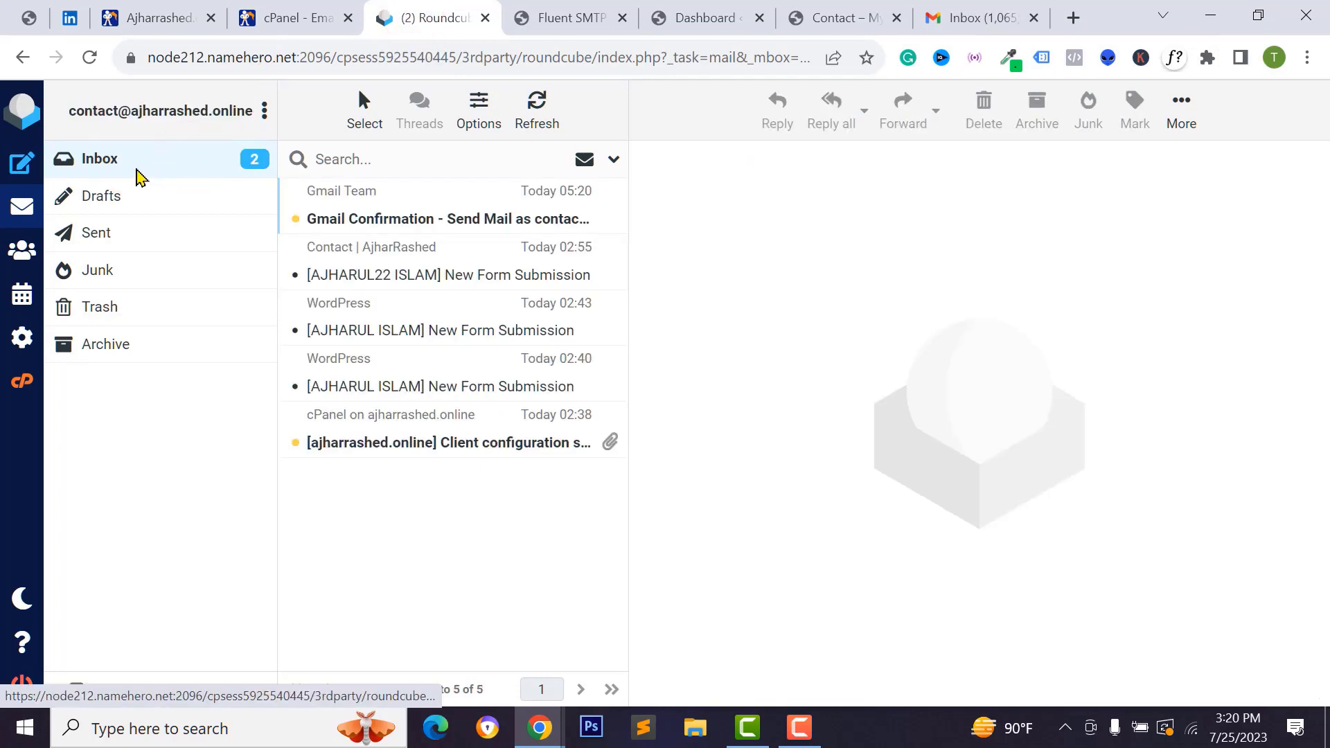
left_click(436, 222)
left_click_drag(787, 300, 845, 299)
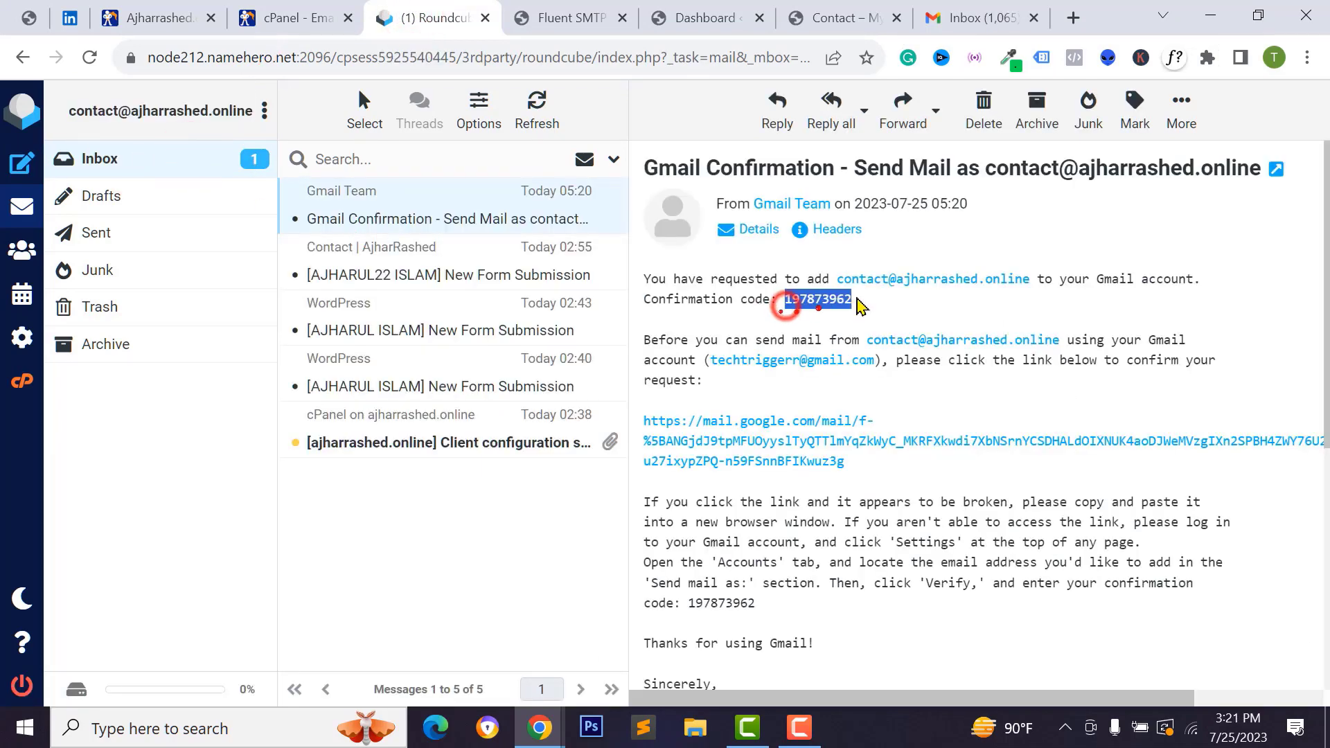
right_click(842, 297)
left_click(865, 306)
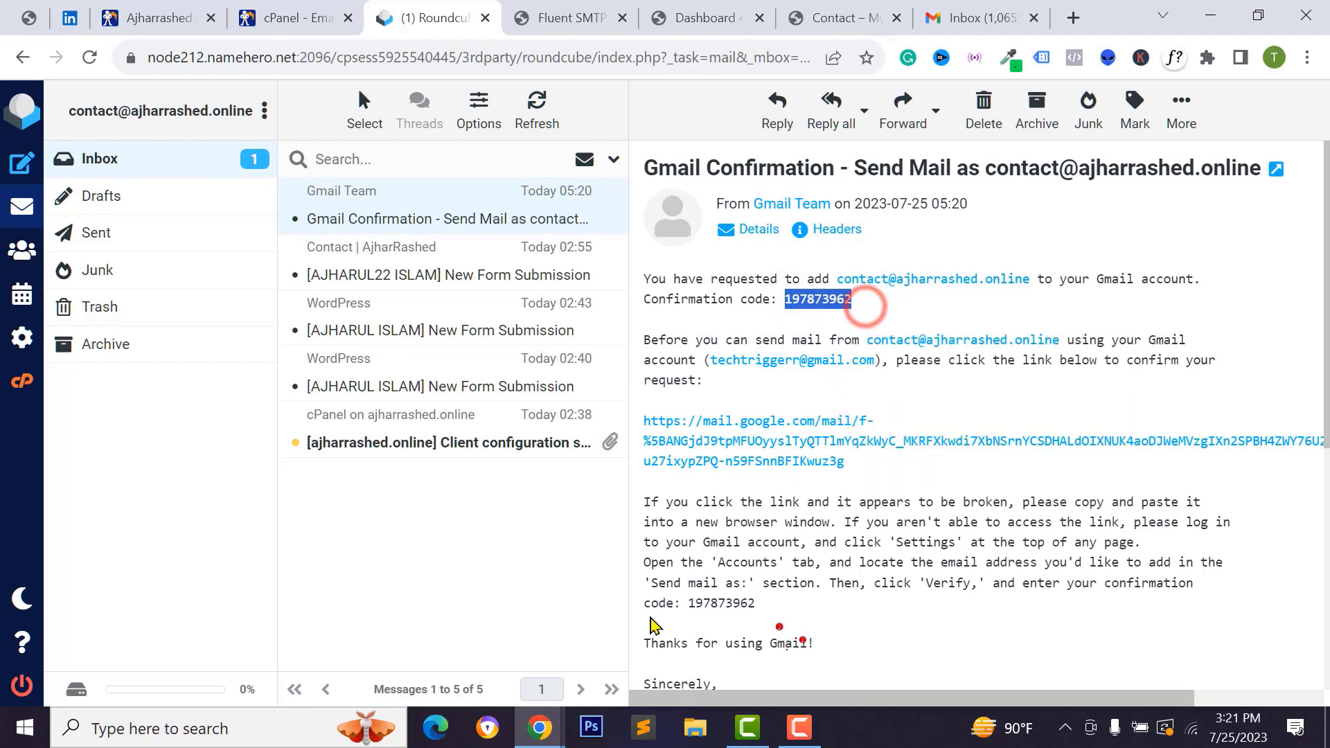
Paste the confirmation code into Gmail's address verification window and verify the contact address
left_click(535, 727)
left_click(623, 654)
right_click(991, 367)
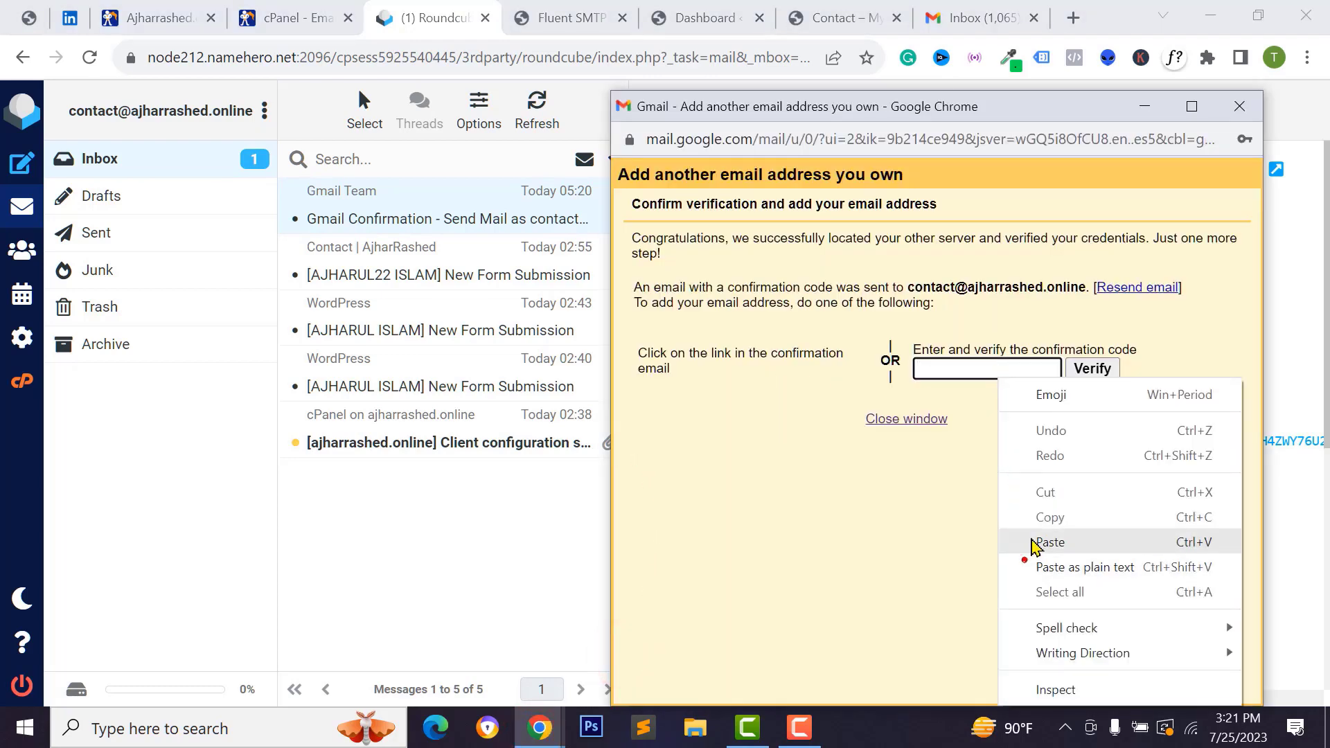
left_click(1025, 540)
left_click(1091, 367)
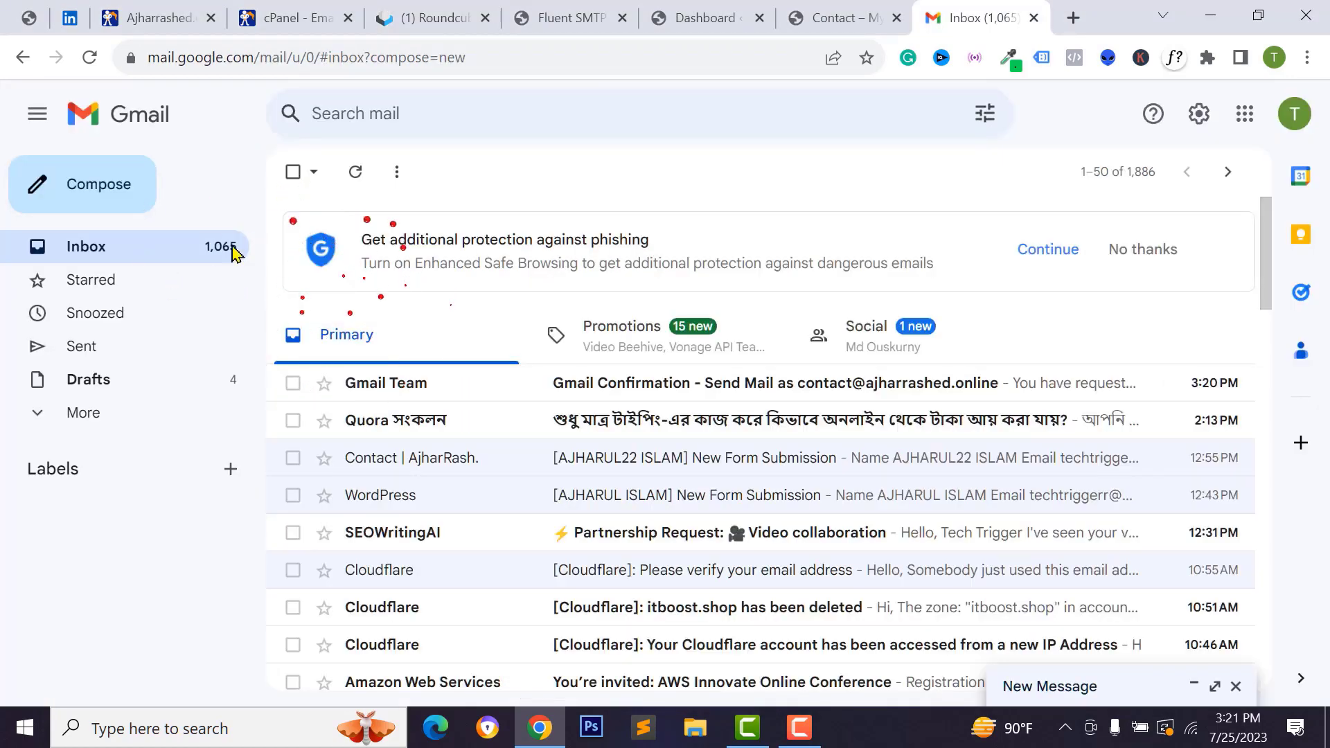
Start a new Gmail message with the domain's contact address as the sender
left_click(95, 192)
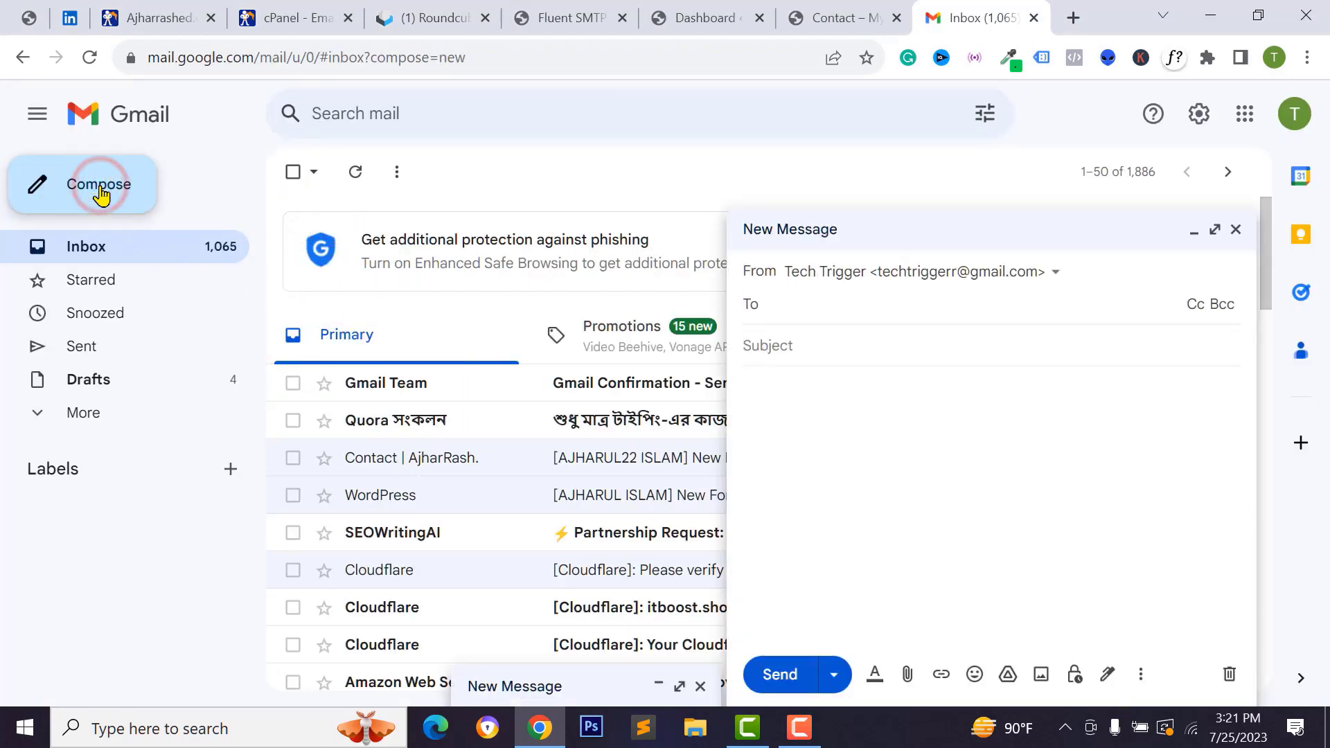
left_click(897, 270)
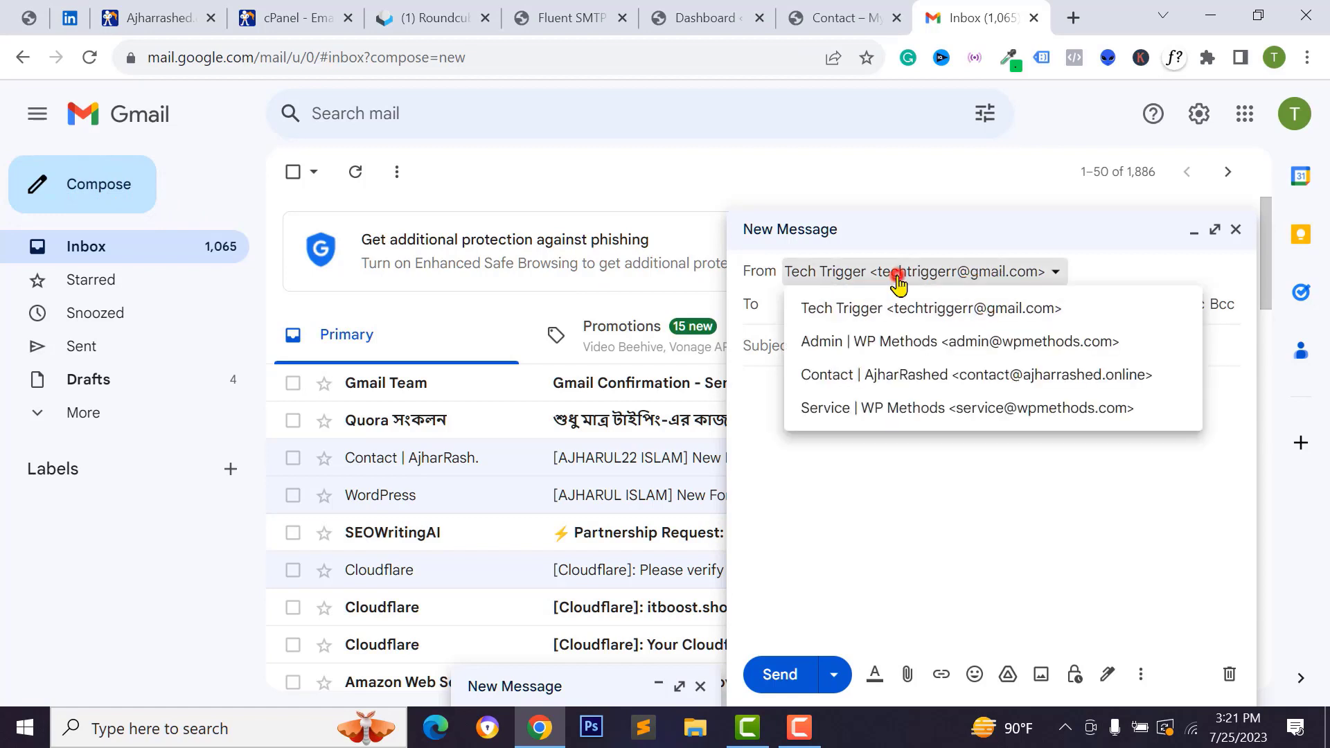
left_click(841, 378)
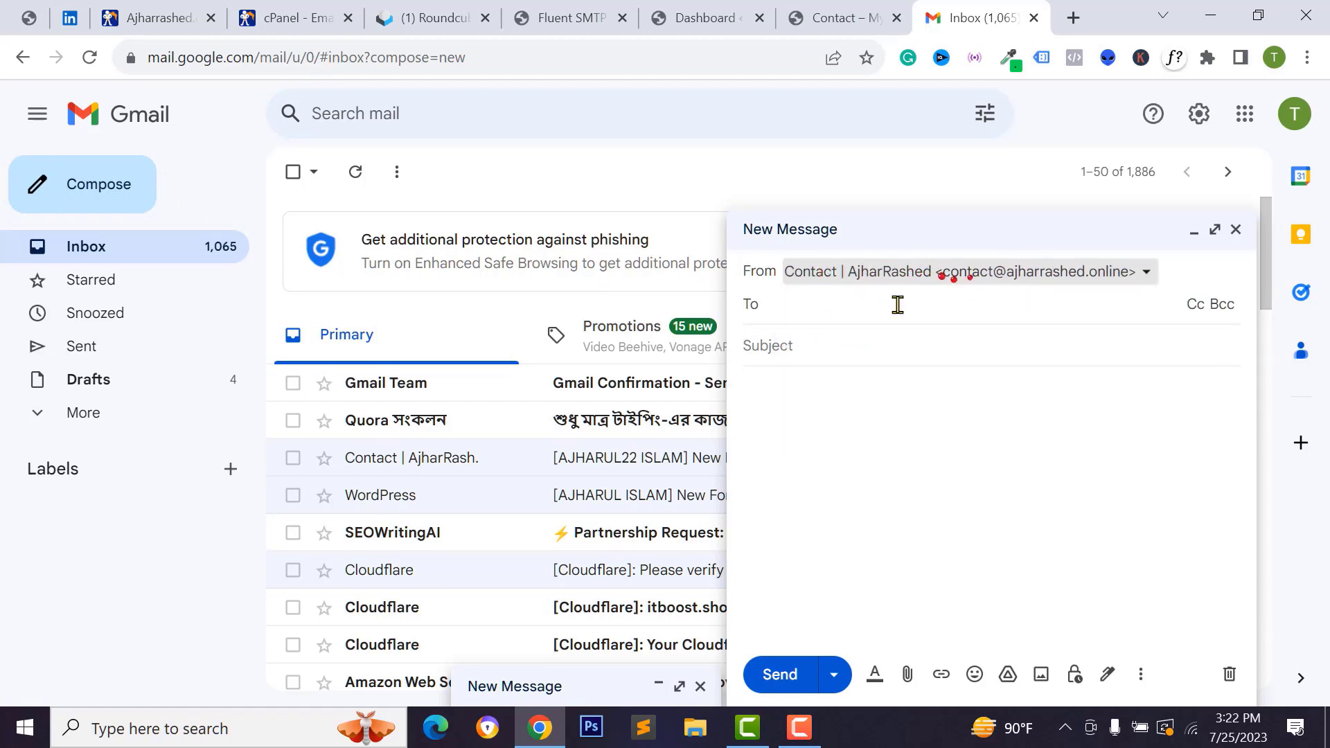
Enter the recipient's email address and send the message with the subject "test" and the text "fdsdfs"
left_click(873, 320)
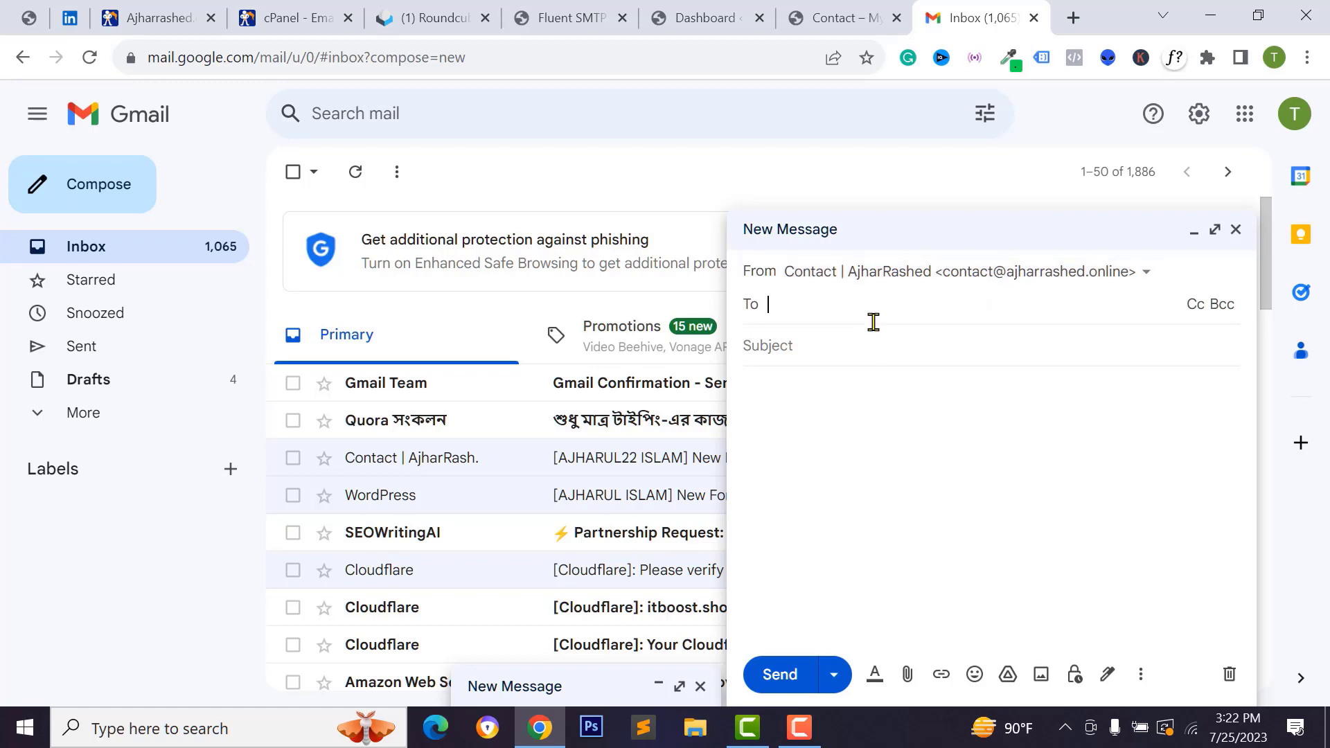
type("Ajhar")
key("BackSpace")
key("BackSpace")
key("BackSpace")
key("BackSpace")
key("BackSpace")
type("ajh")
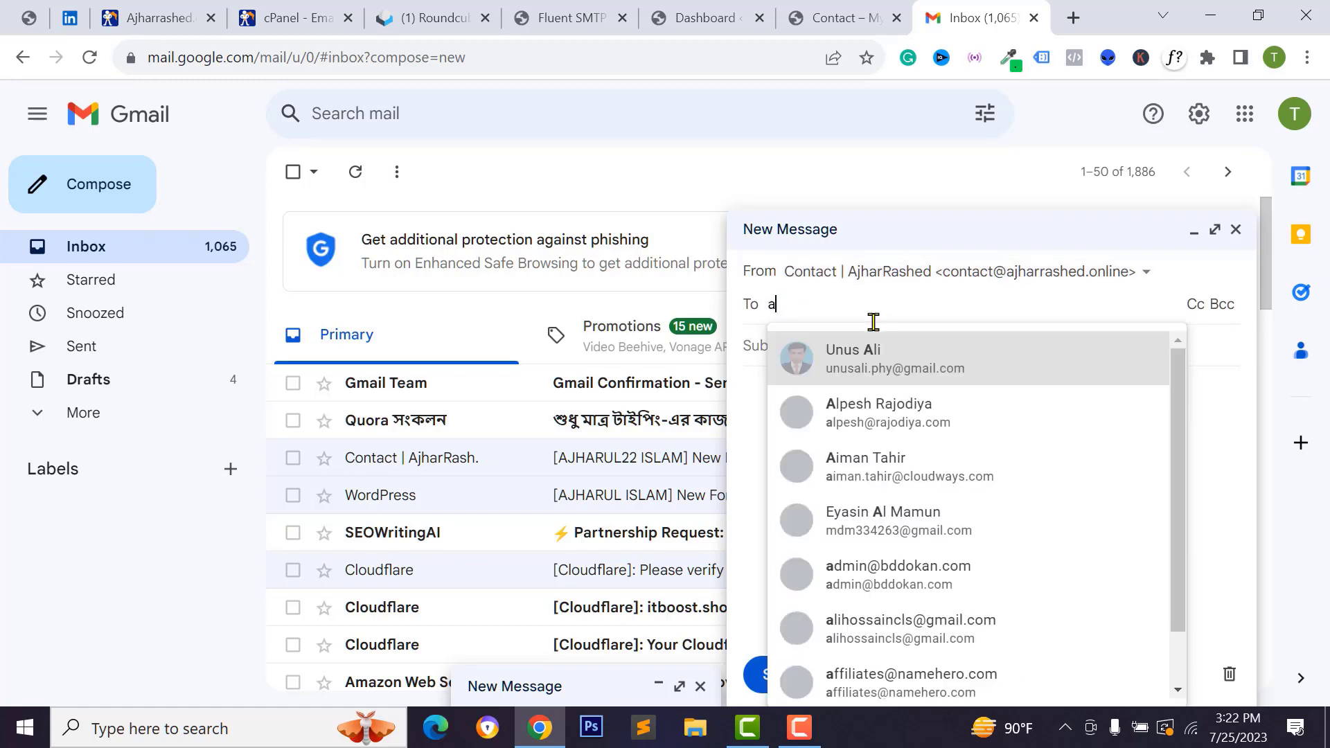
type("arr")
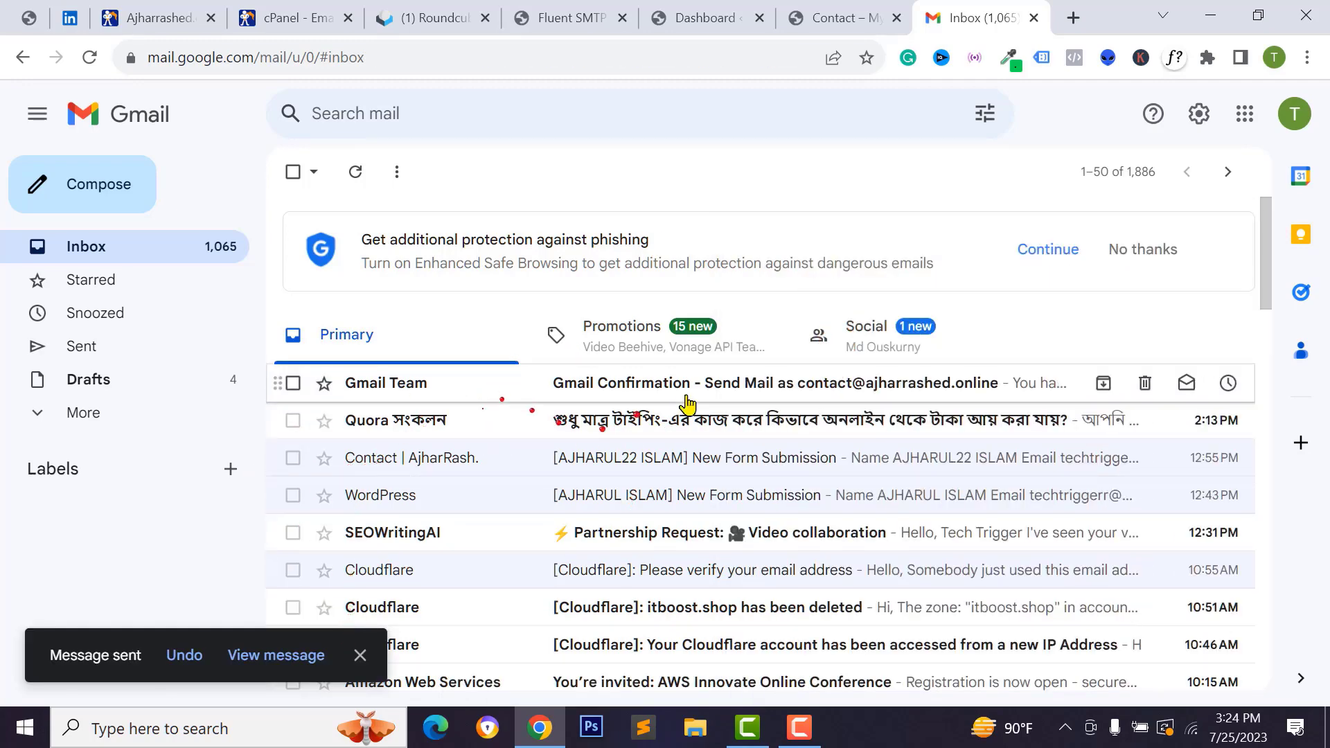
Switch to the recipient's Gmail inbox in Firefox and open the received "test" message
left_click(539, 727)
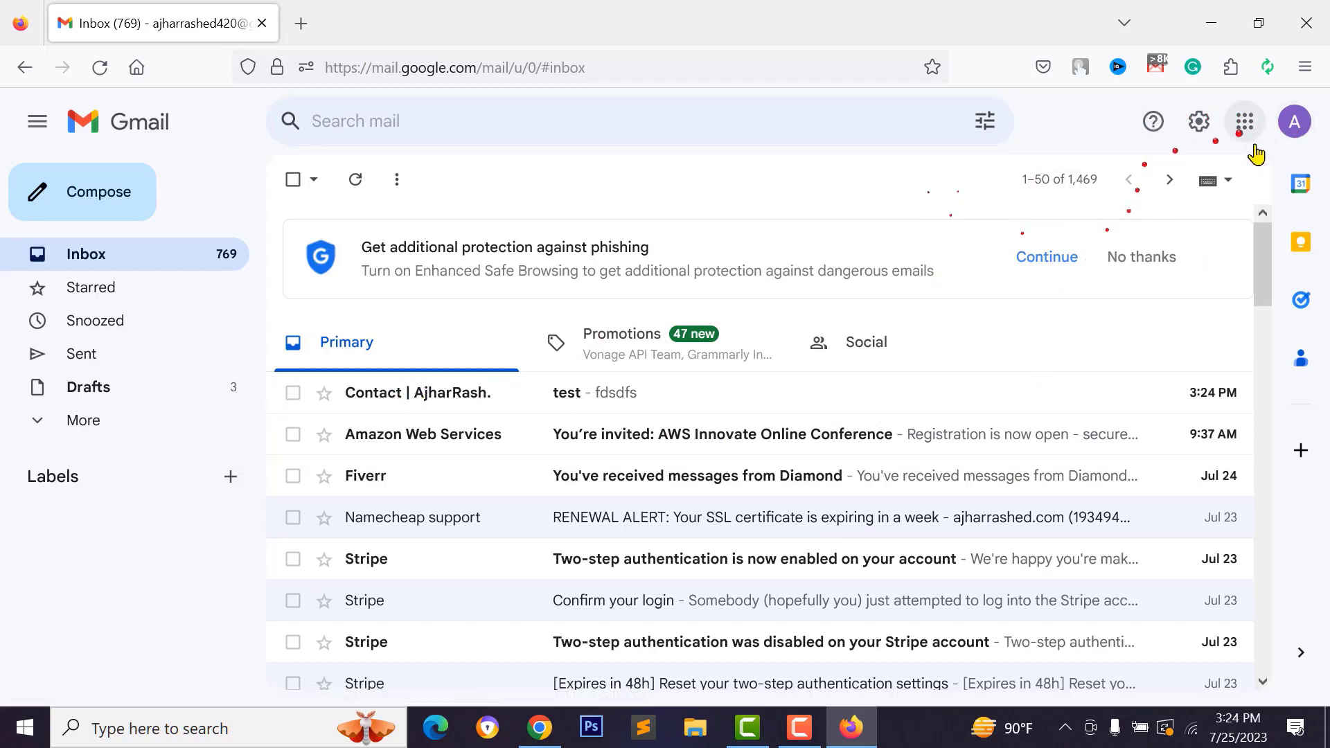
left_click(422, 394)
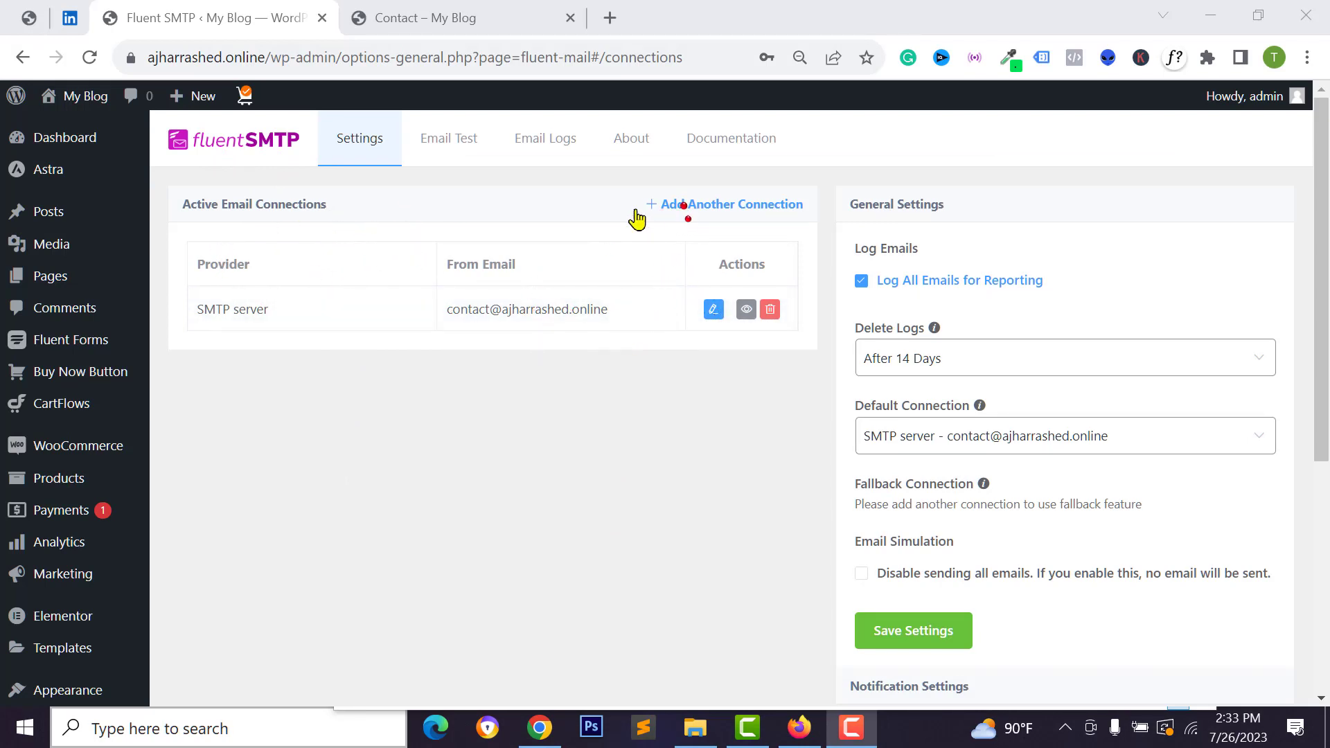
Start another FluentSMTP connection with the Other SMTP provider and review its sender, host, encryption and login fields
left_click(696, 211)
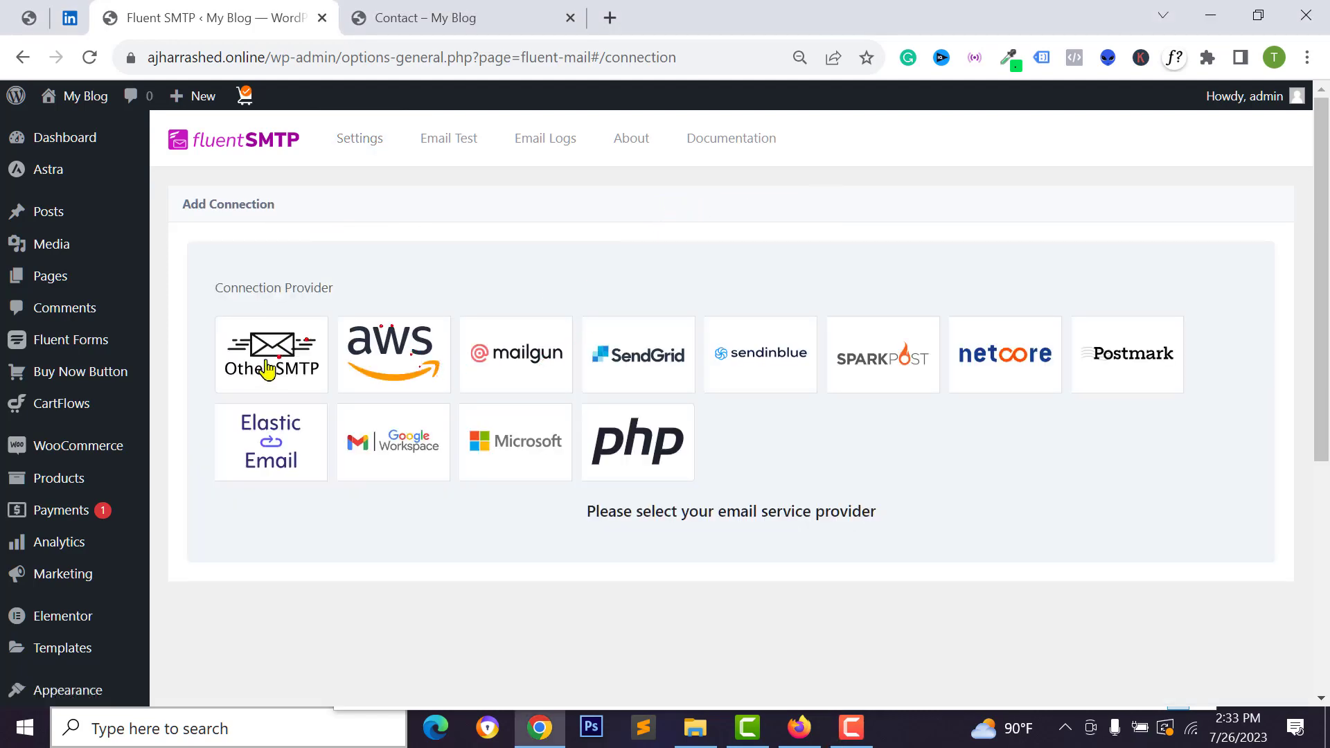
left_click(268, 369)
scroll(621, 362, "down", 2)
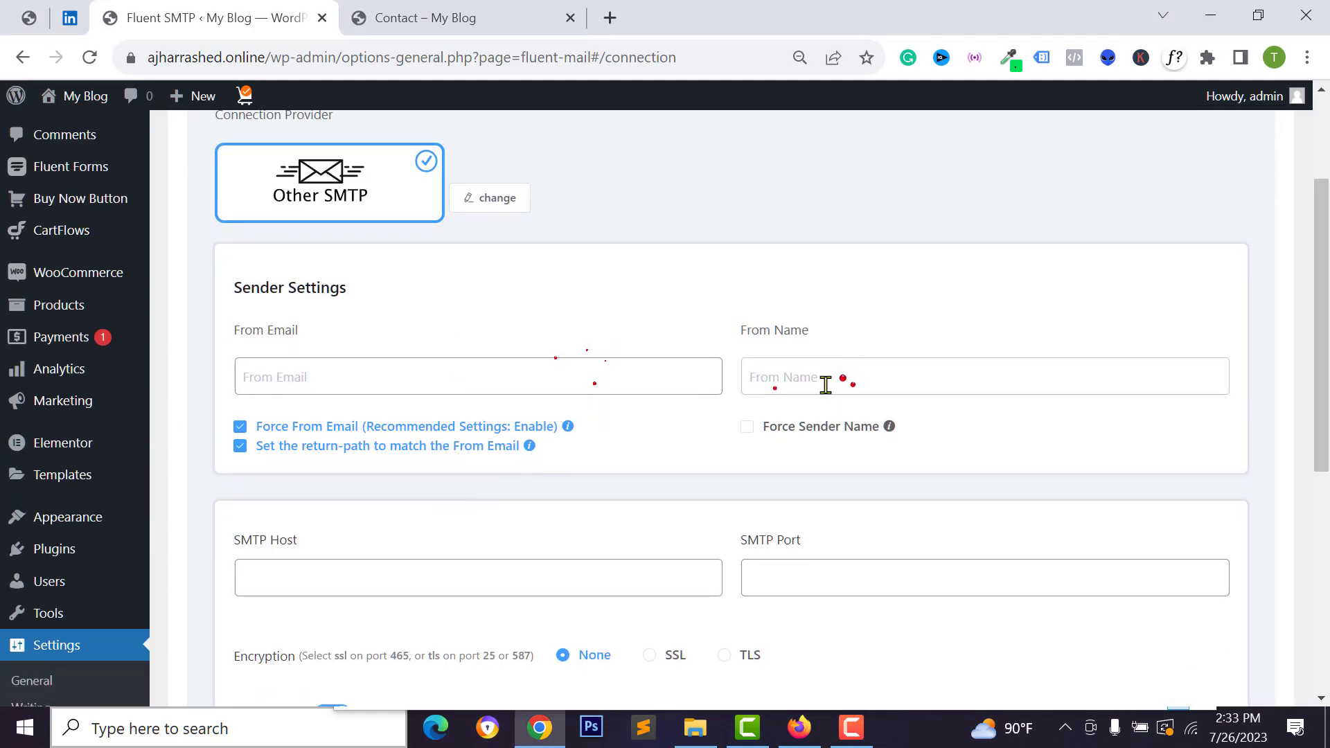
scroll(764, 447, "down", 2)
scroll(454, 543, "down", 3)
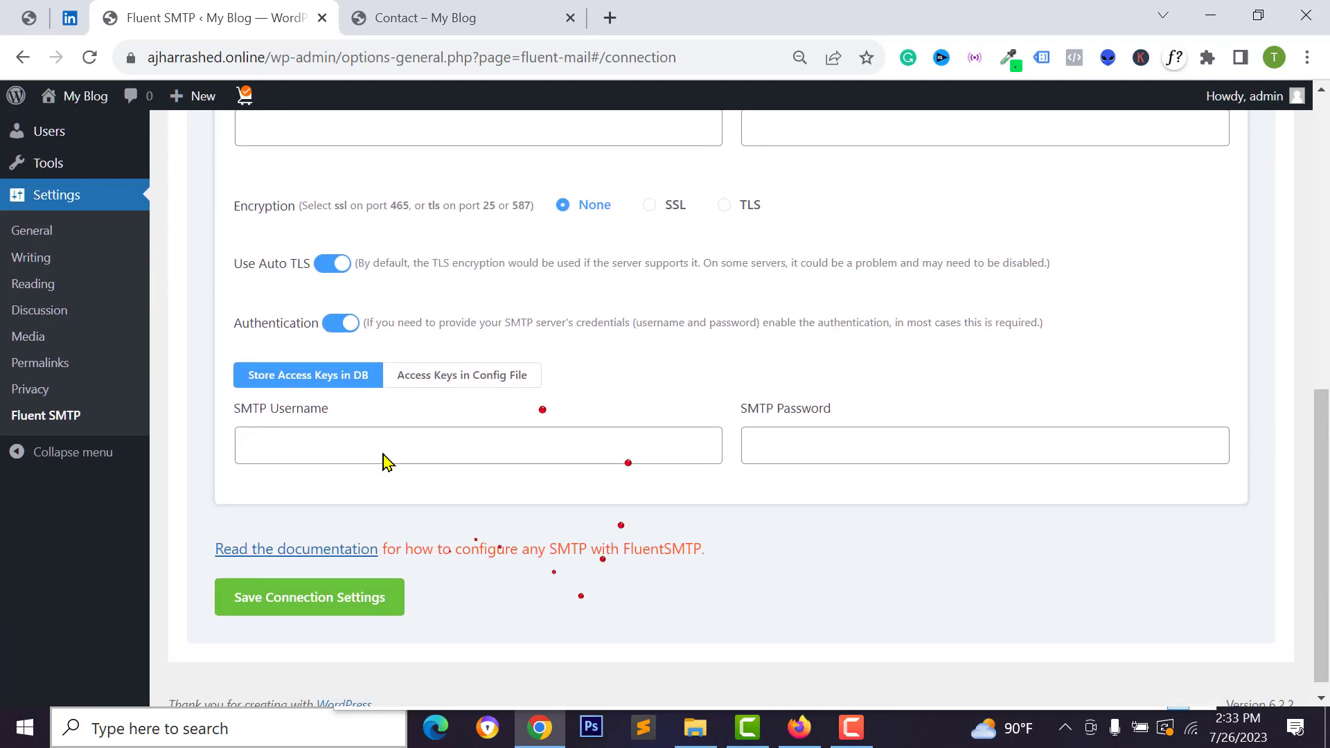
scroll(383, 460, "up", 4)
scroll(637, 512, "up", 4)
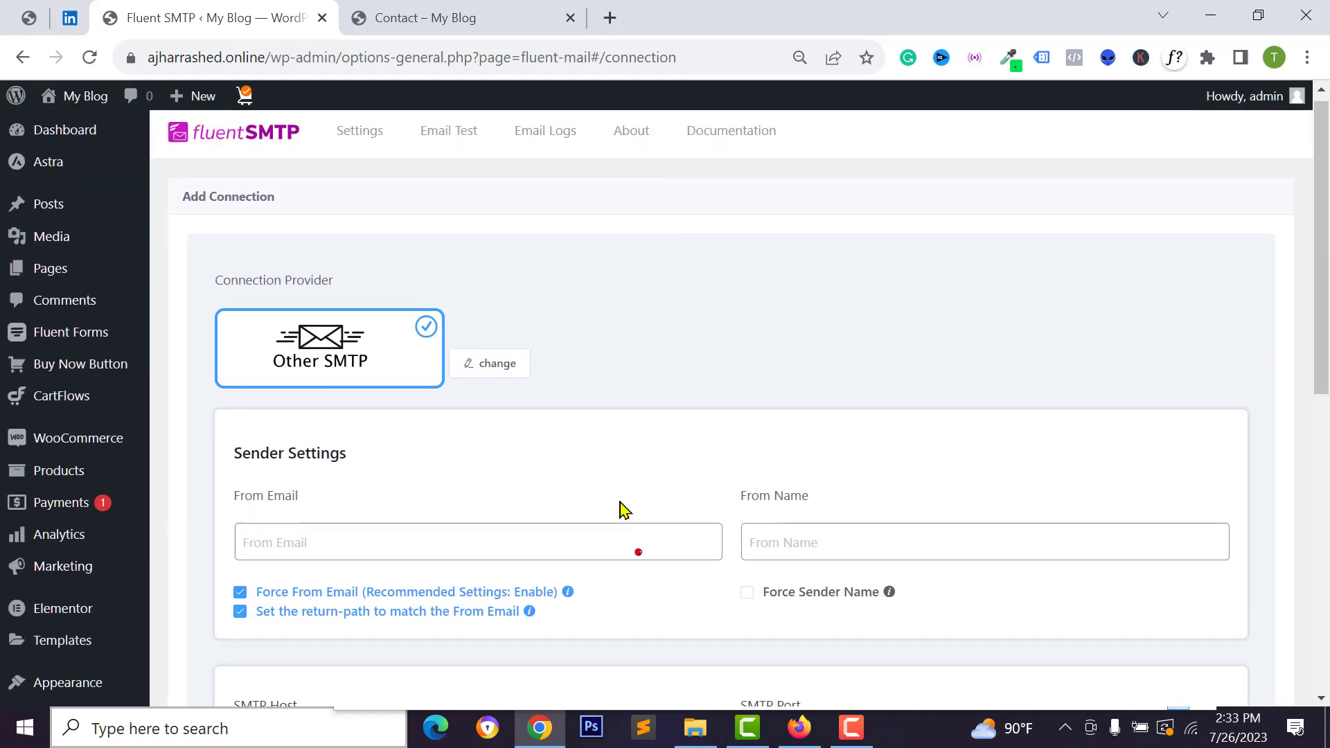
Open the WooCommerce settings page in a new browser tab
mouse_move(60, 457)
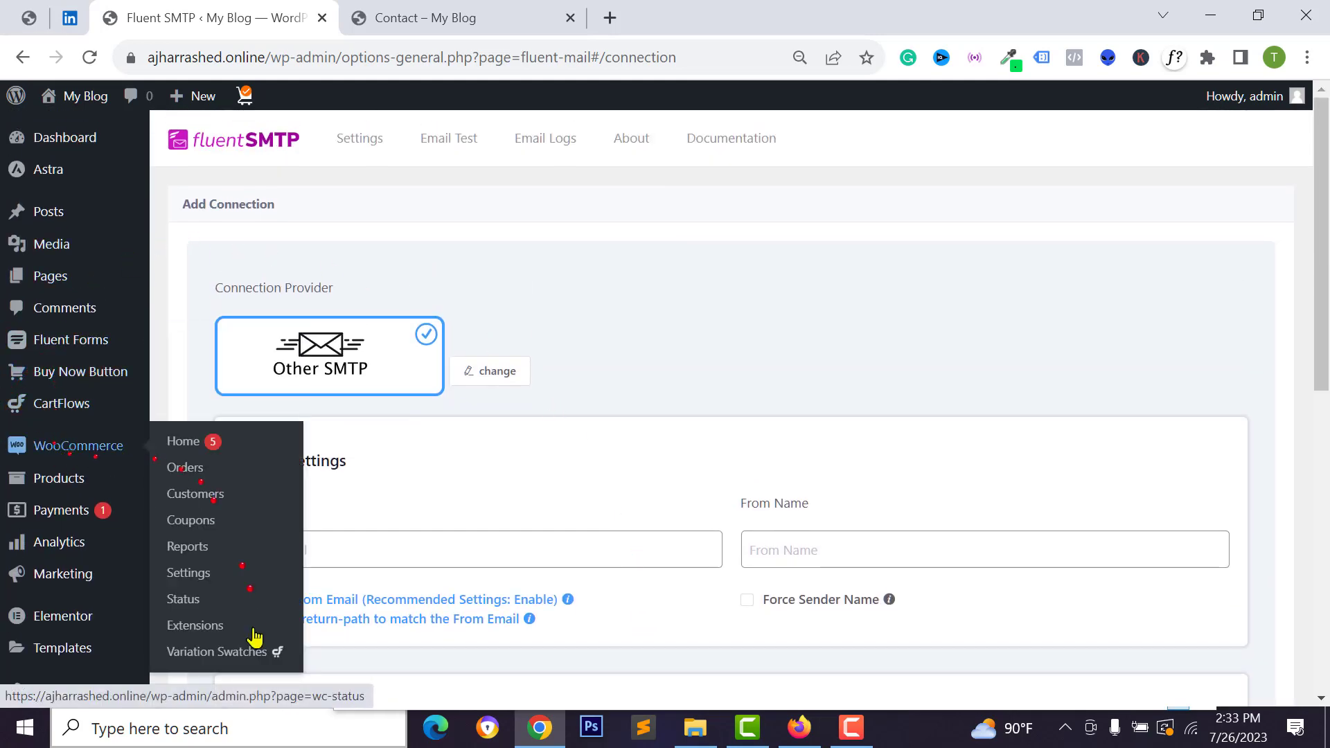
right_click(180, 576)
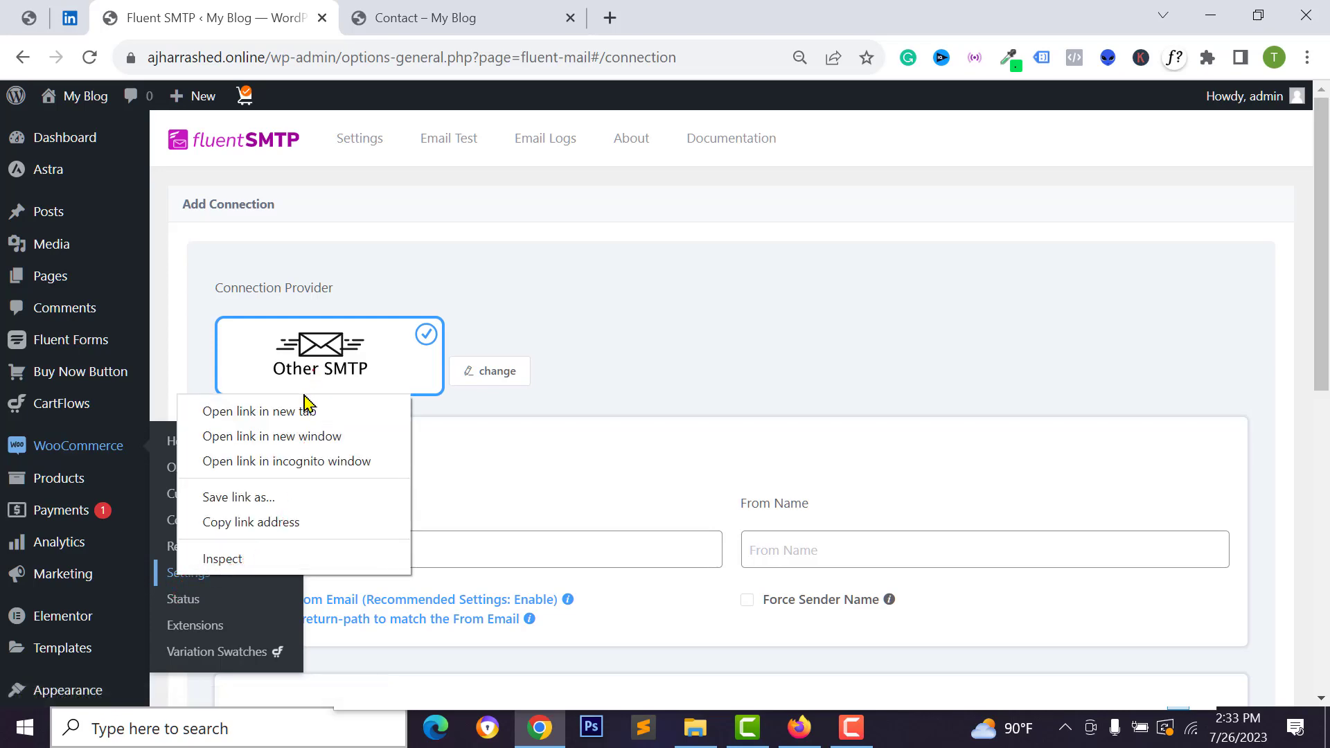
left_click(305, 411)
left_click(650, 21)
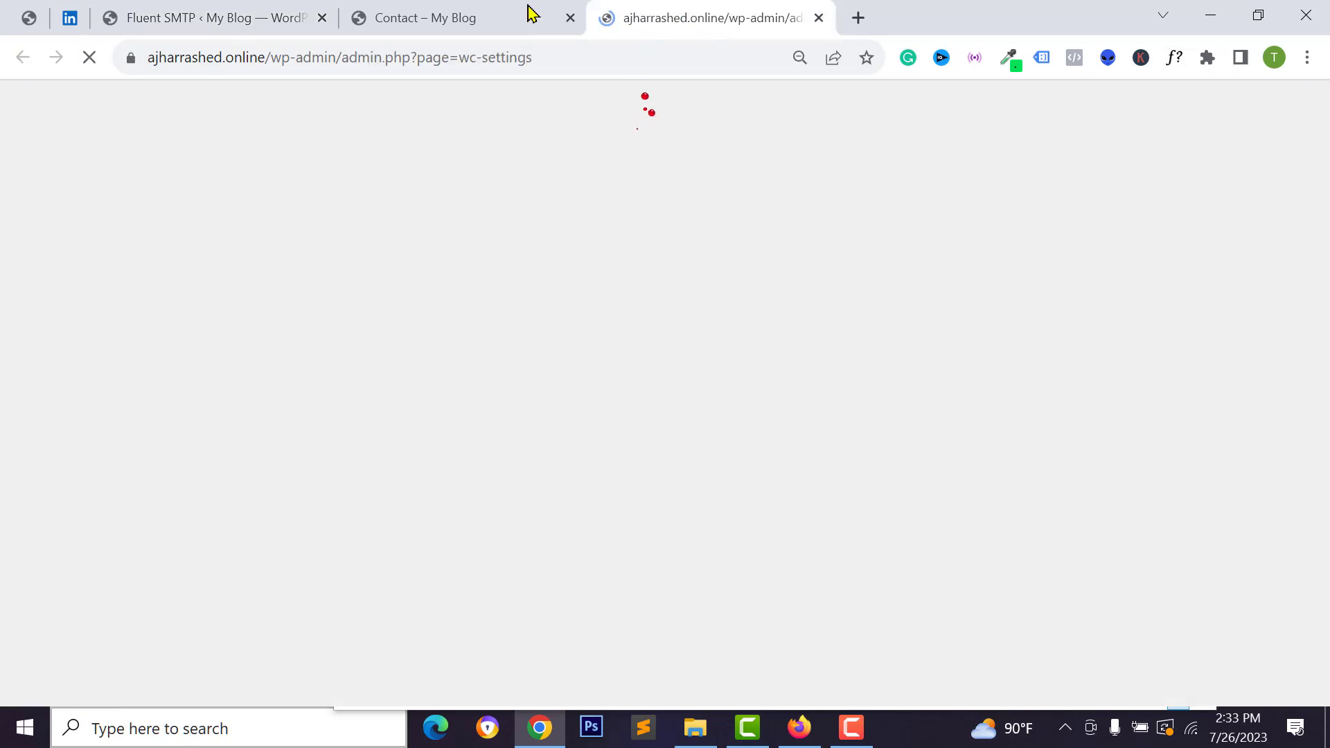
left_click(530, 13)
left_click(238, 14)
scroll(675, 429, "down", 1)
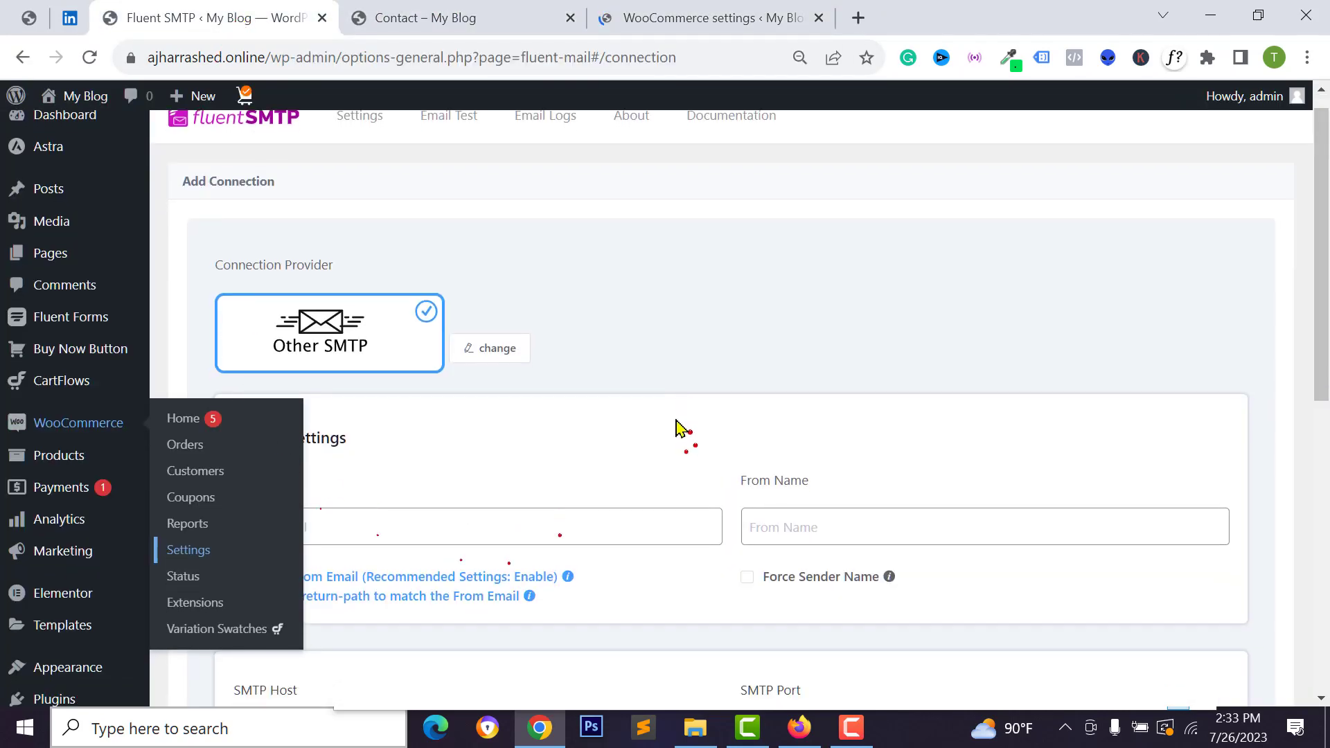
scroll(676, 424, "down", 2)
left_click(529, 360)
Return to the WooCommerce settings and open the Emails section
left_click(633, 16)
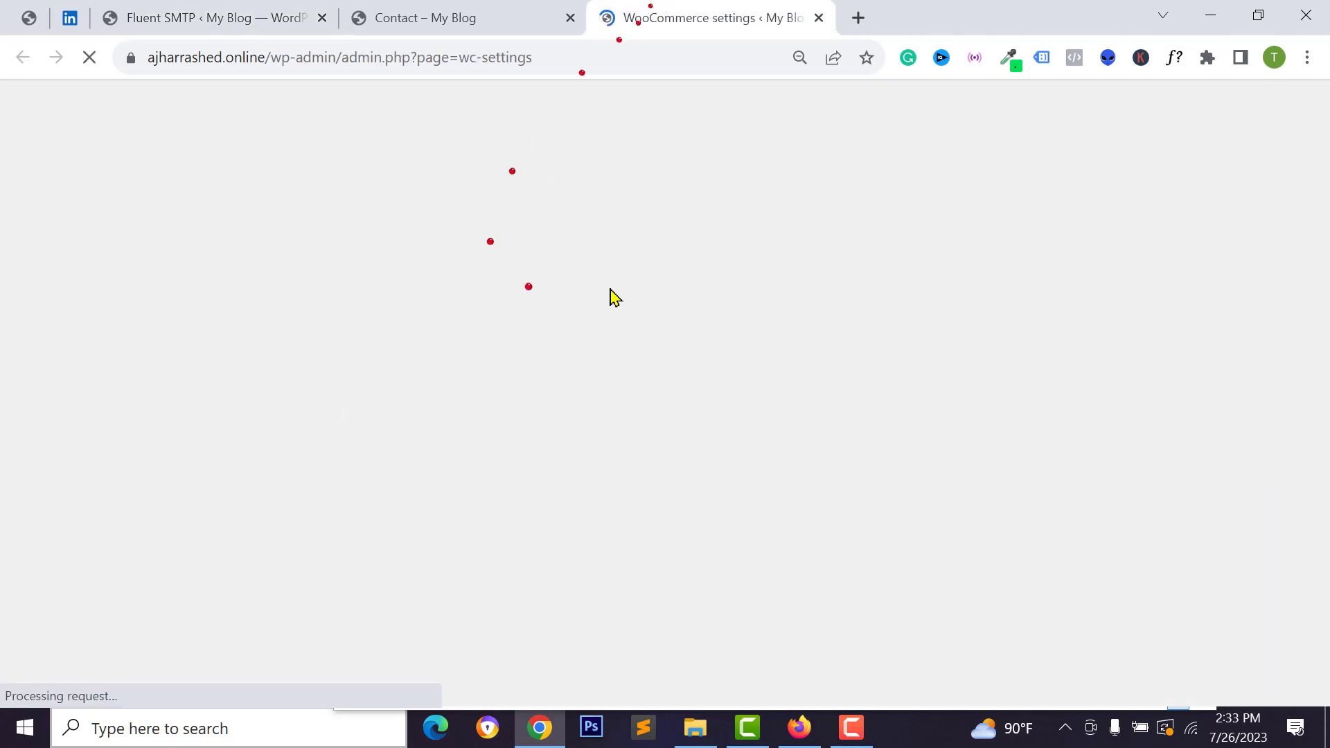
left_click(663, 229)
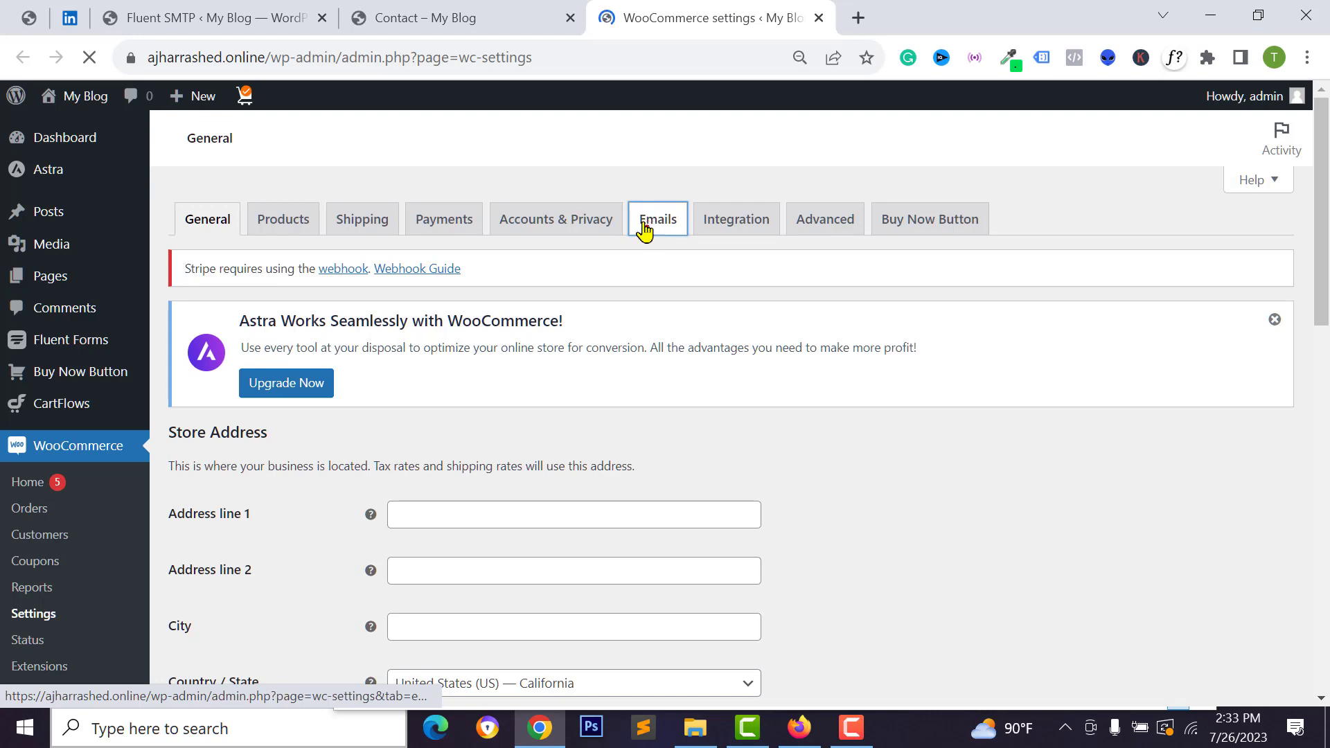
scroll(45, 565, "down", 1)
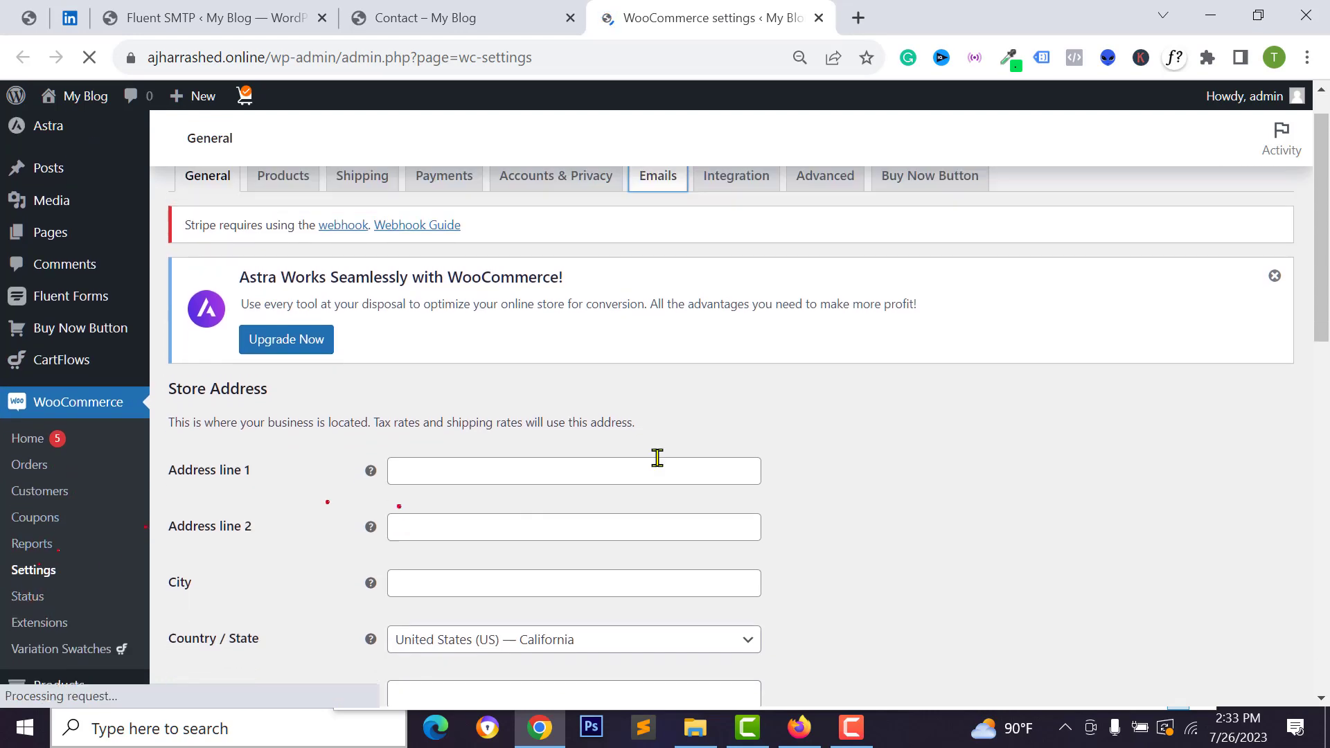
scroll(658, 458, "up", 1)
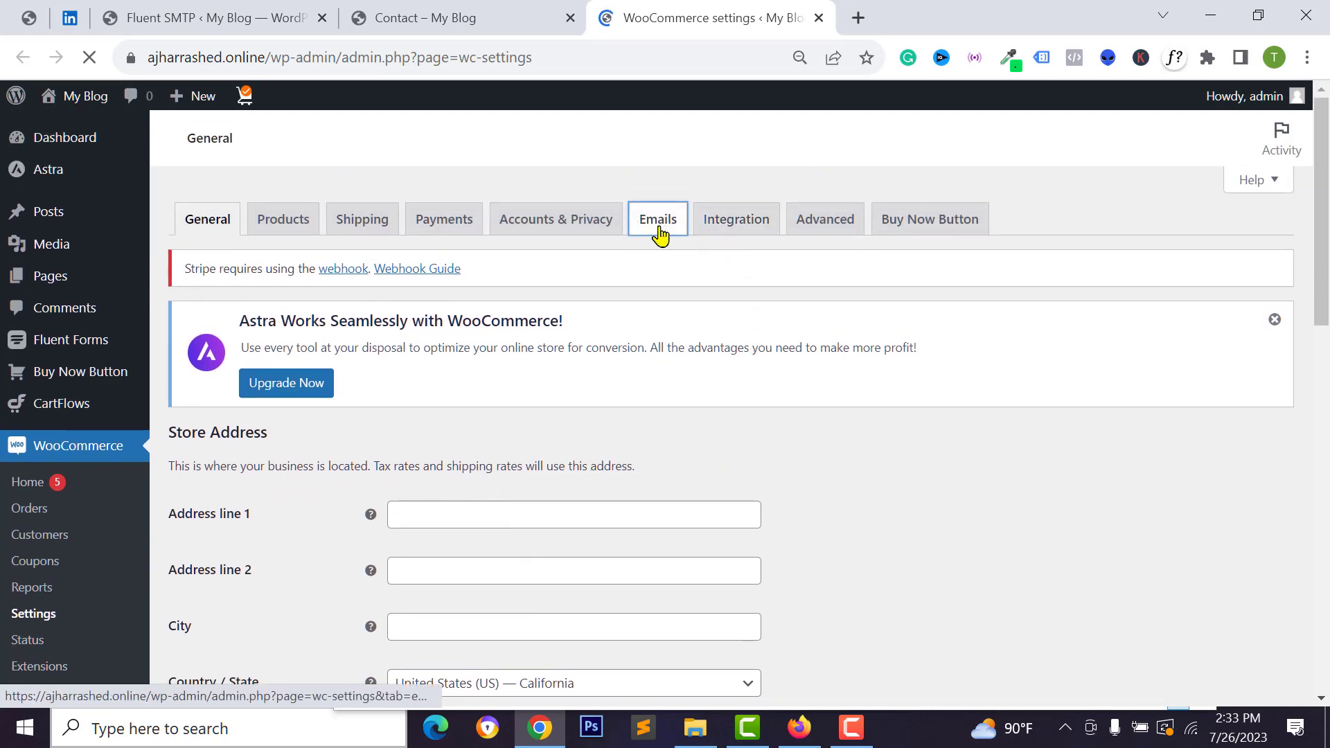
Examine the recipients of the WooCommerce email notifications, especially for new, cancelled and failed orders
scroll(423, 388, "down", 3)
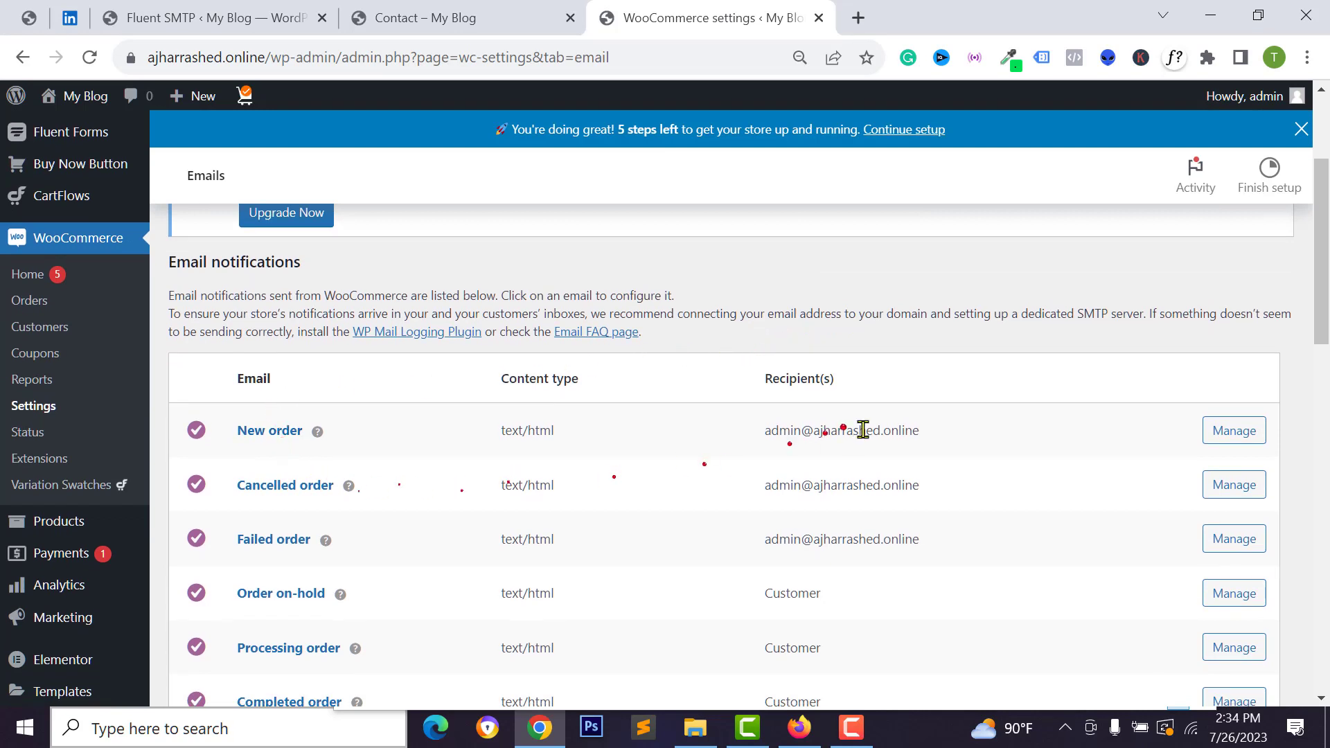
scroll(862, 430, "down", 3)
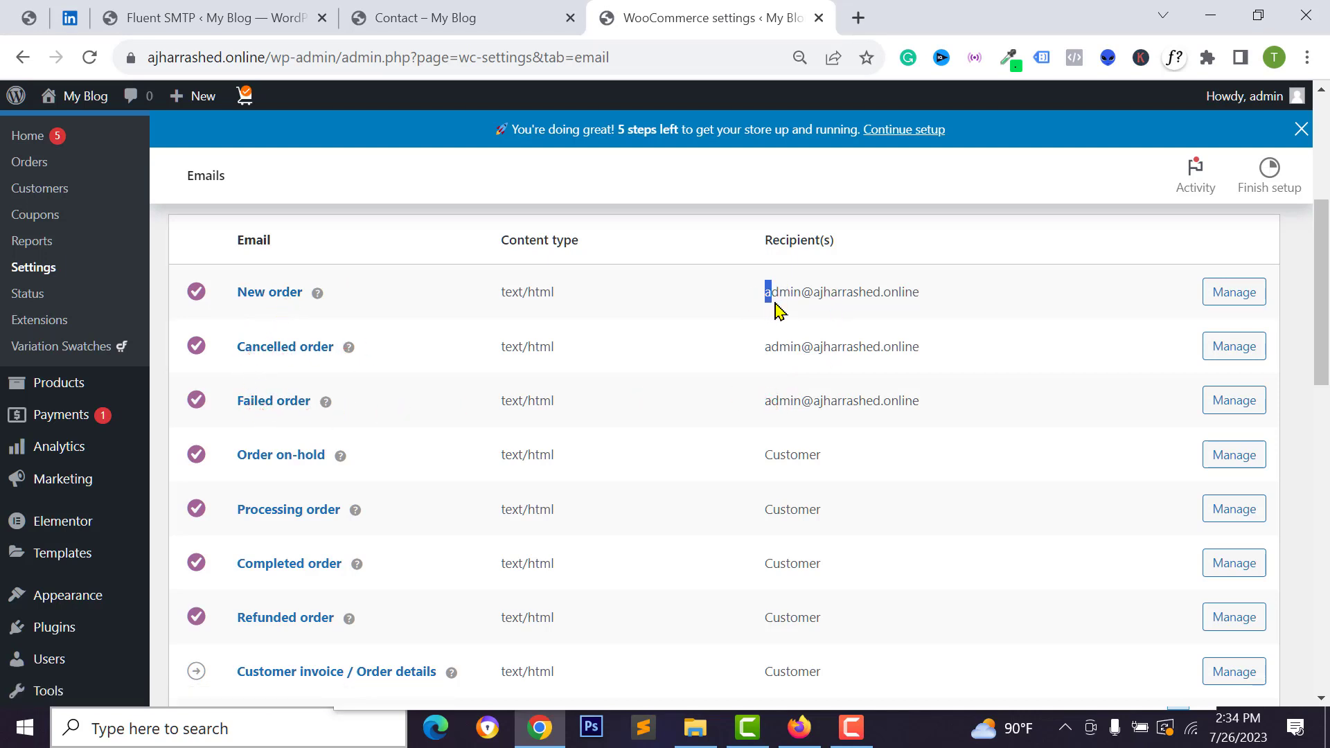
left_click_drag(775, 303, 878, 283)
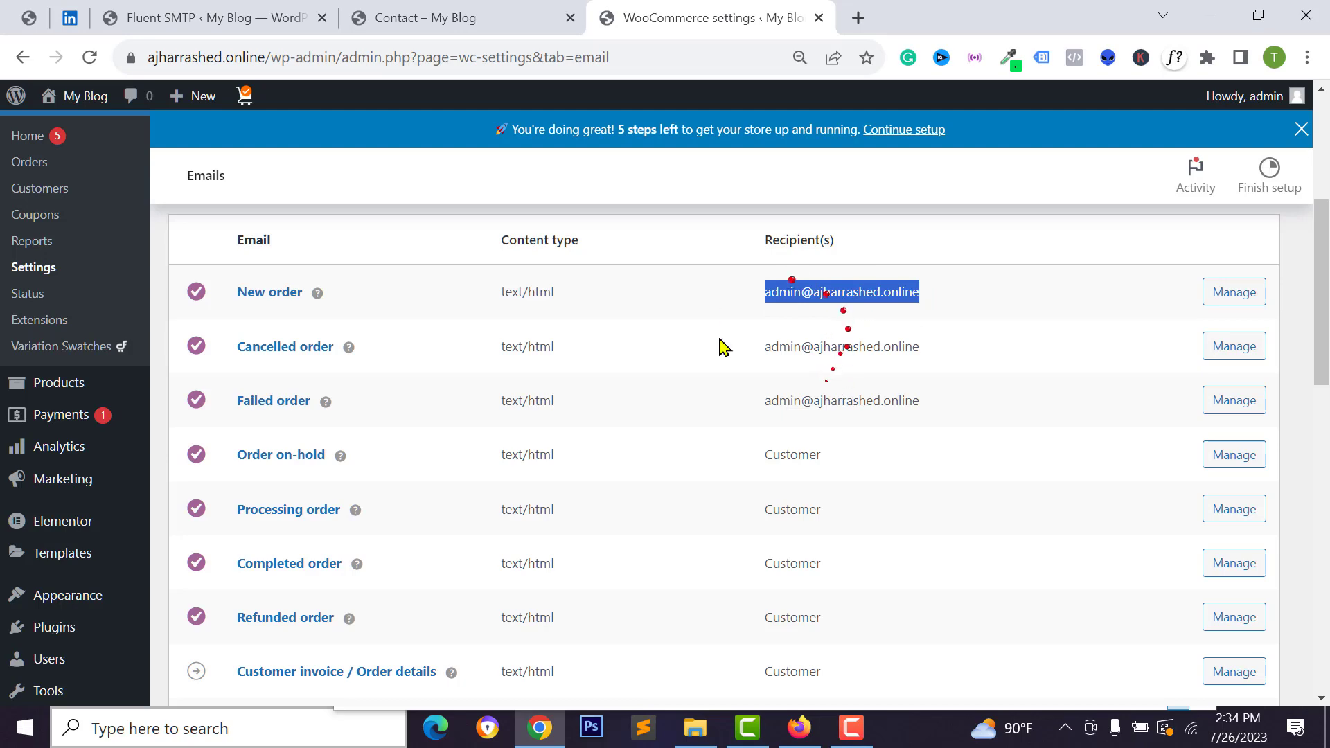
left_click(831, 344)
scroll(737, 440, "down", 9)
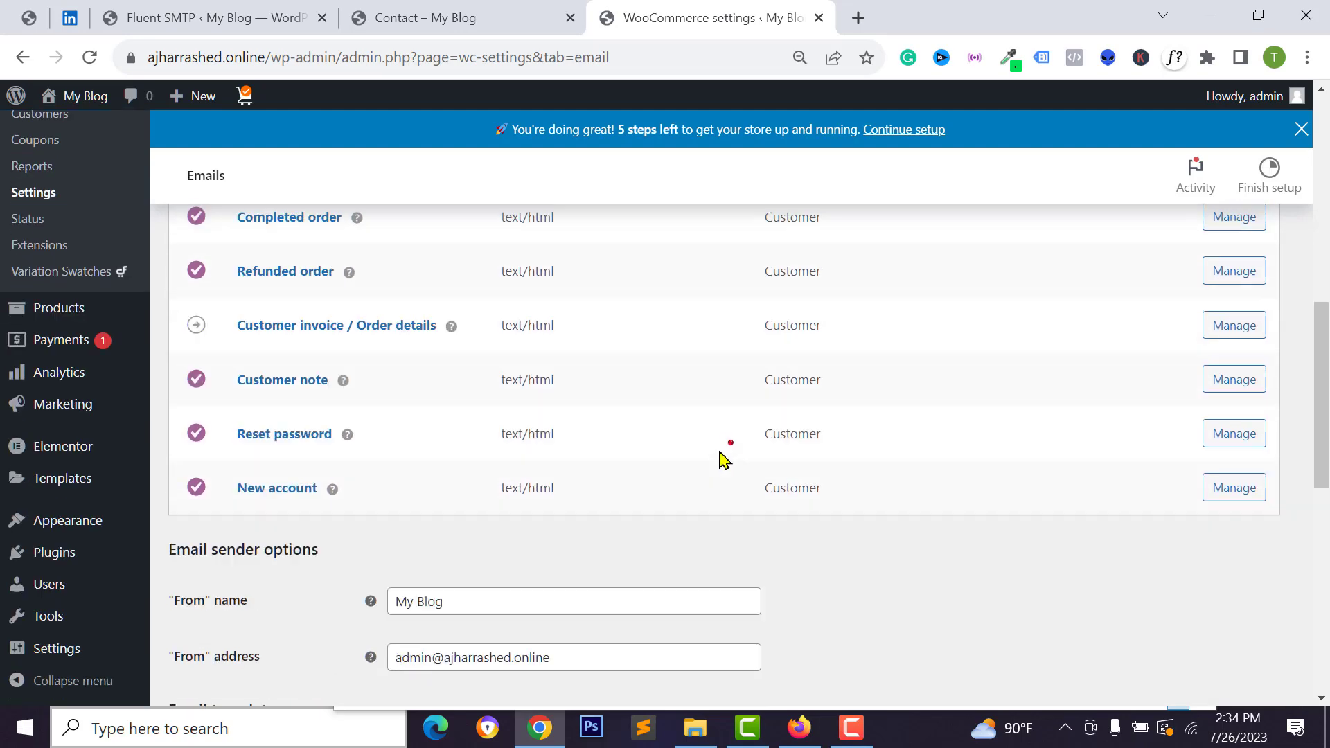
scroll(566, 443, "down", 1)
scroll(522, 364, "up", 1)
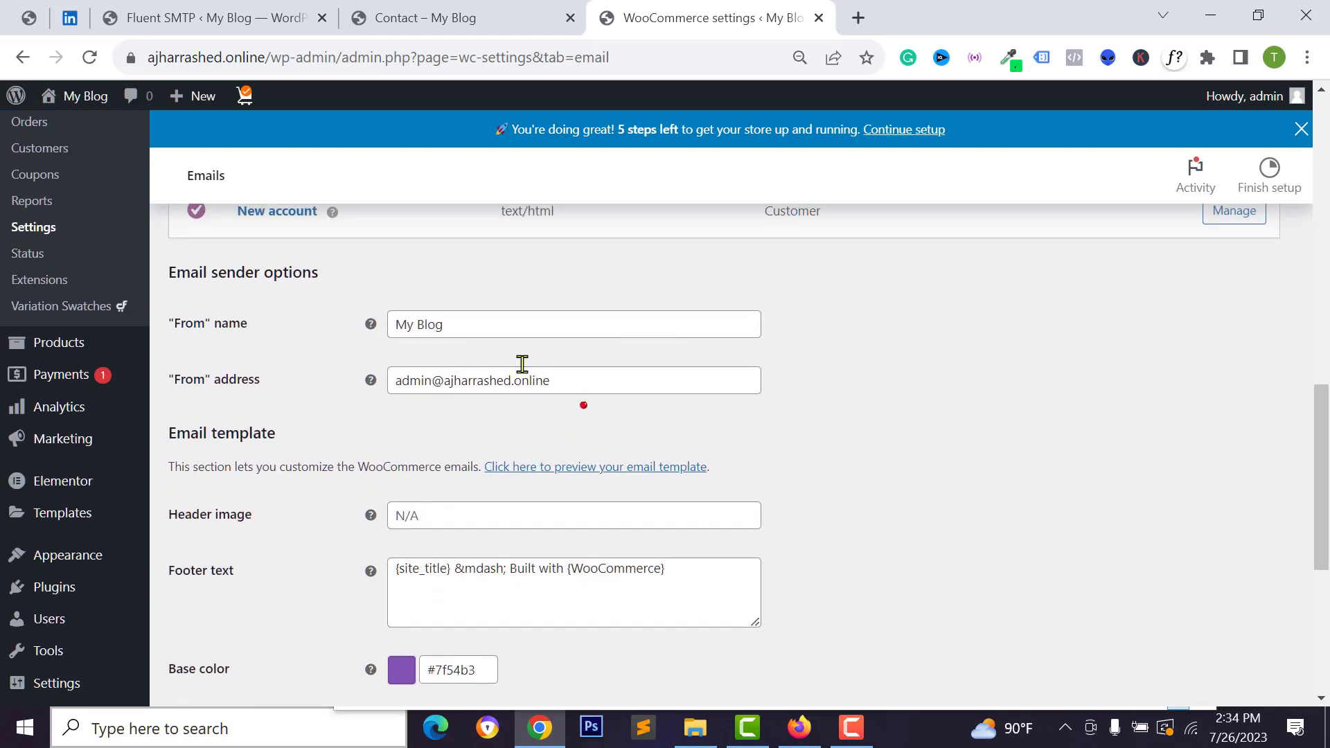
Examine the From name and From address under WooCommerce's email sender options
left_click_drag(172, 276, 339, 291)
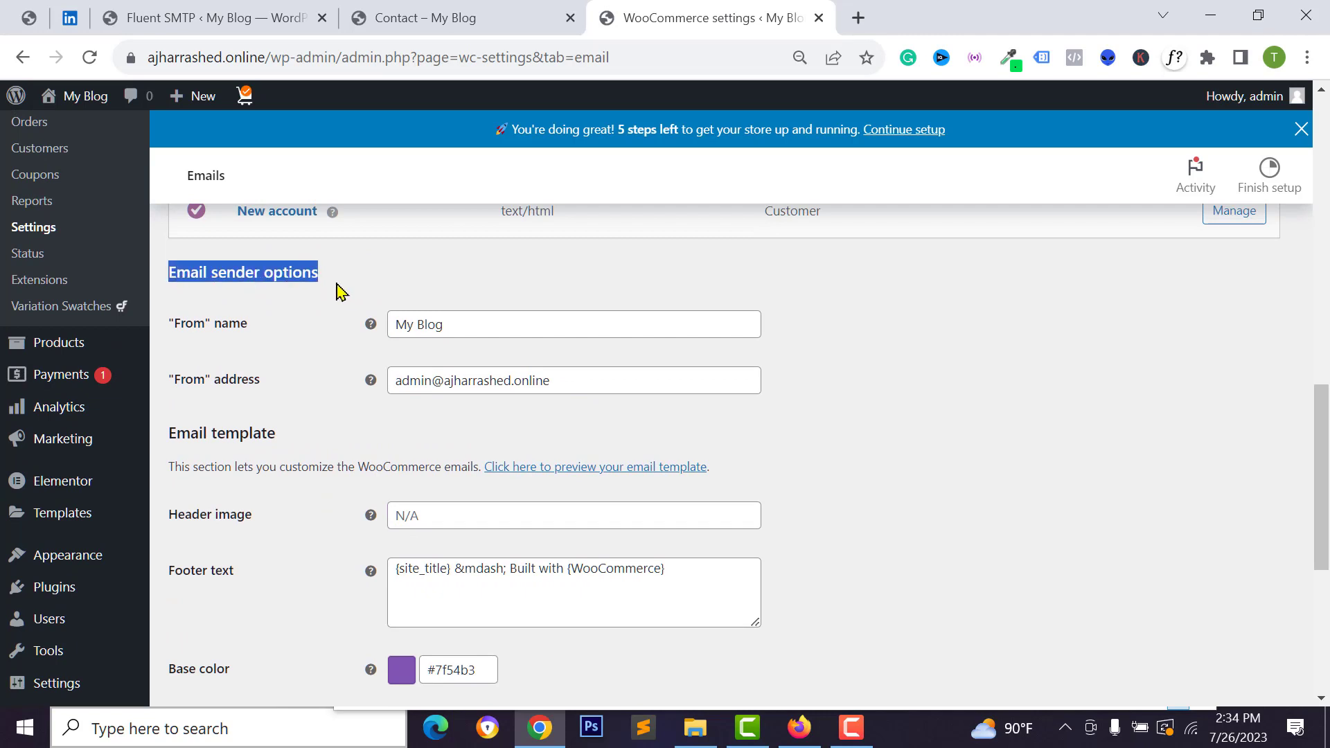
left_click(312, 268)
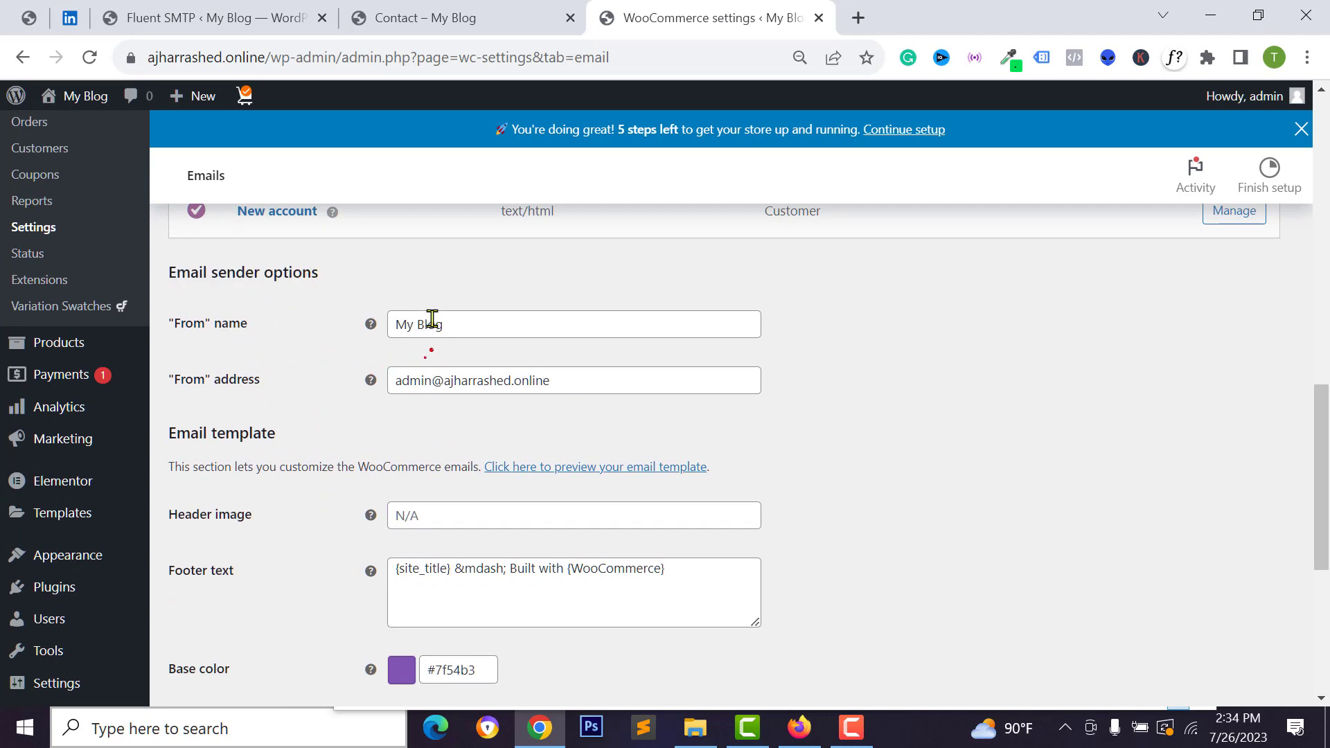
left_click_drag(446, 321, 253, 338)
left_click(272, 385)
left_click(569, 376)
left_click_drag(582, 376, 411, 378)
left_click(413, 376)
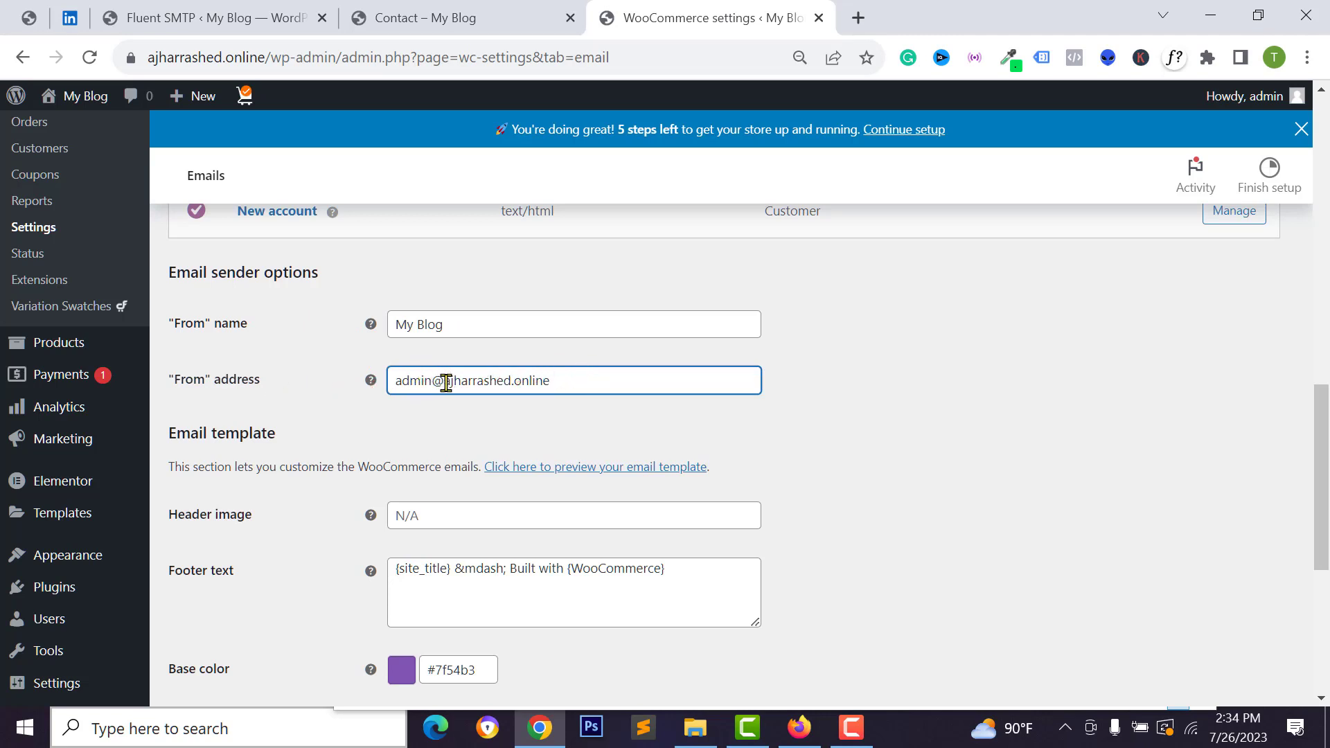
left_click_drag(446, 383, 633, 377)
left_click(630, 379)
Switch to the site's Contact page
left_click(408, 18)
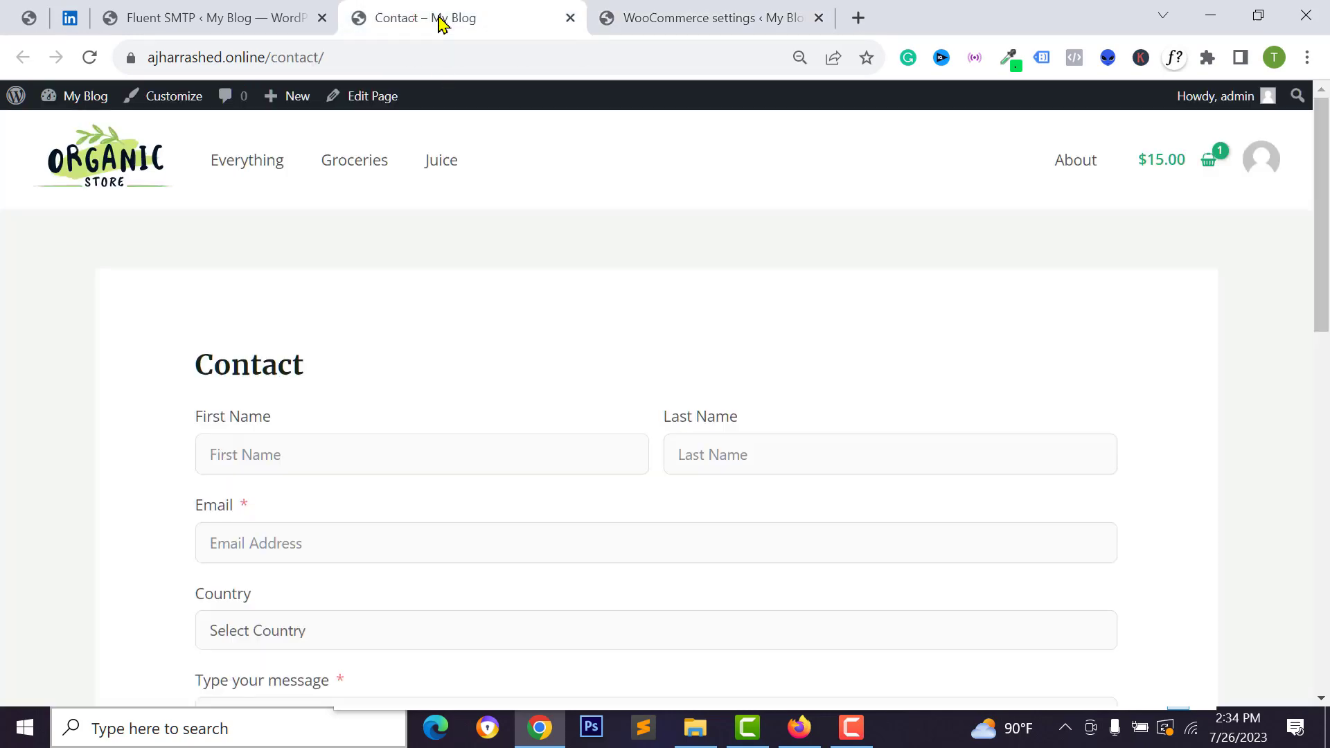
Return to the FluentSMTP connection page and examine the sender, SMTP host, encryption and authentication settings for Other SMTP
left_click(276, 10)
scroll(197, 332, "down", 3)
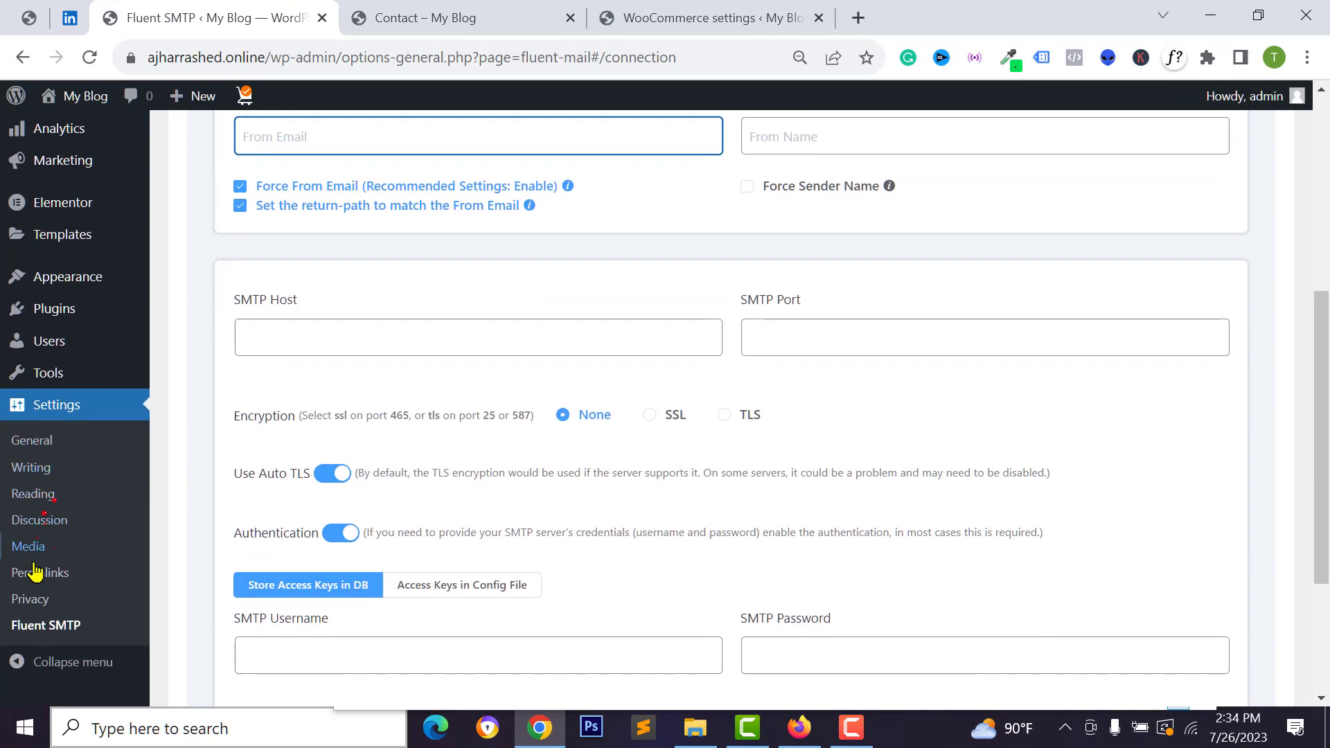
scroll(416, 358, "up", 2)
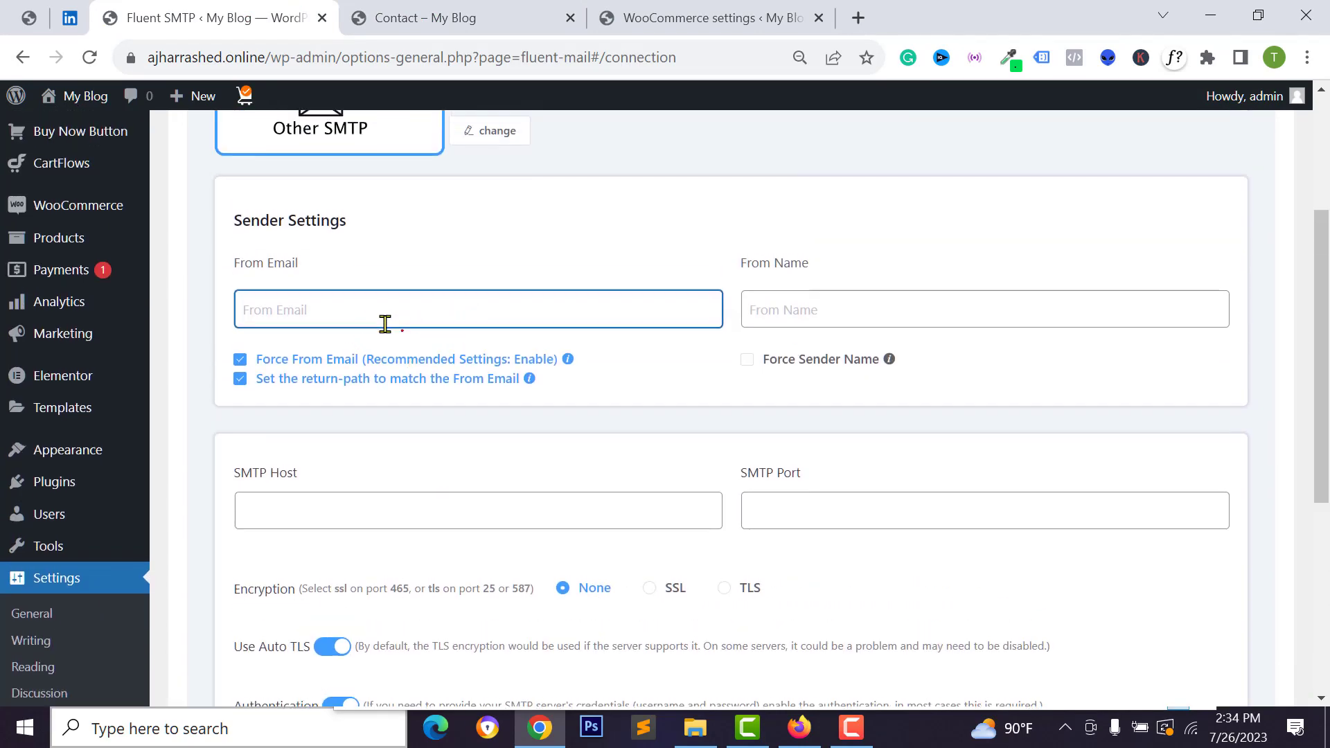
scroll(386, 324, "up", 2)
scroll(454, 423, "down", 2)
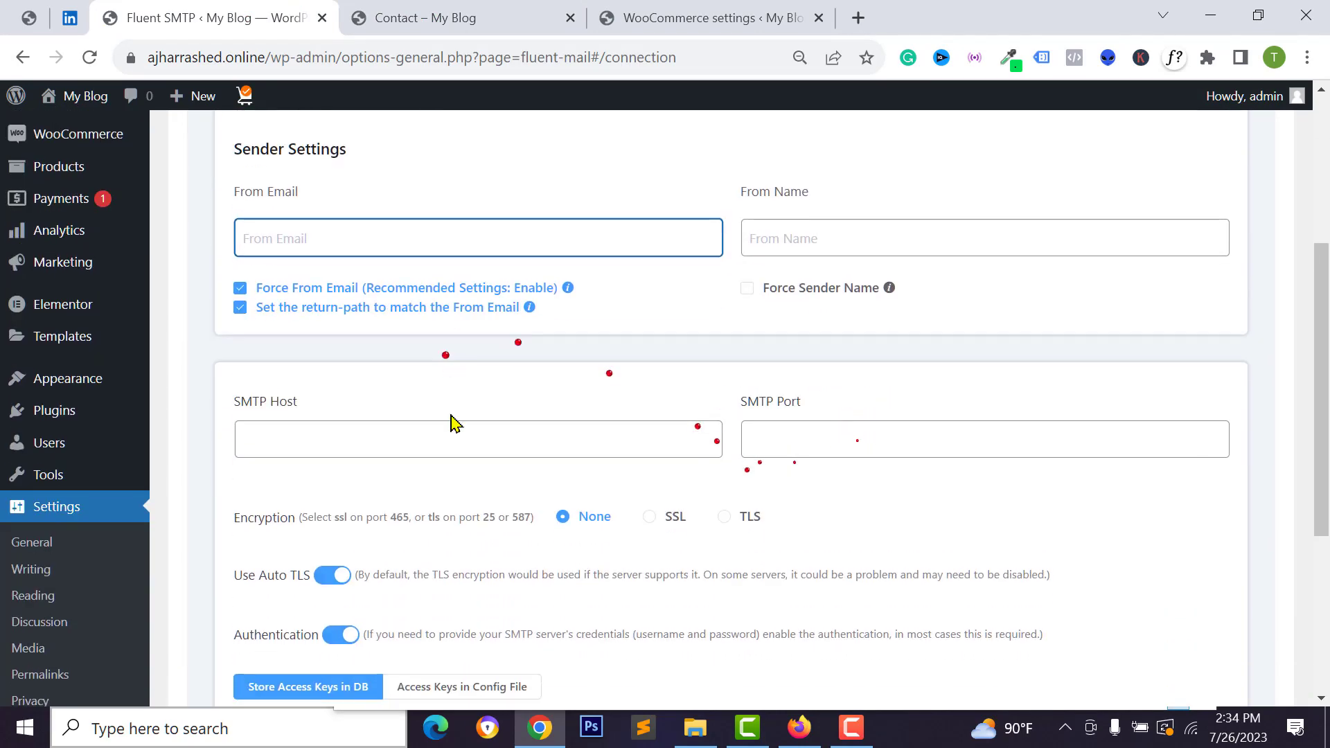
scroll(651, 443, "down", 2)
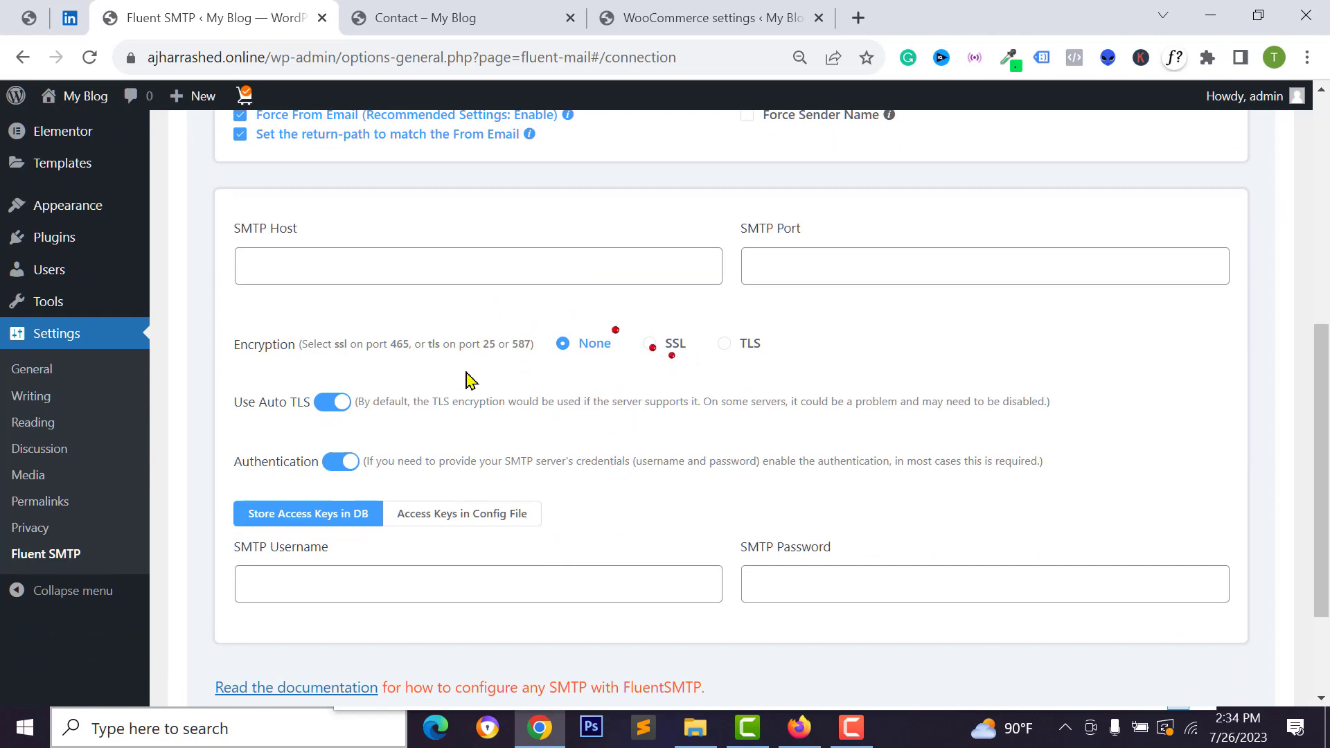
scroll(423, 560, "down", 2)
scroll(626, 477, "up", 6)
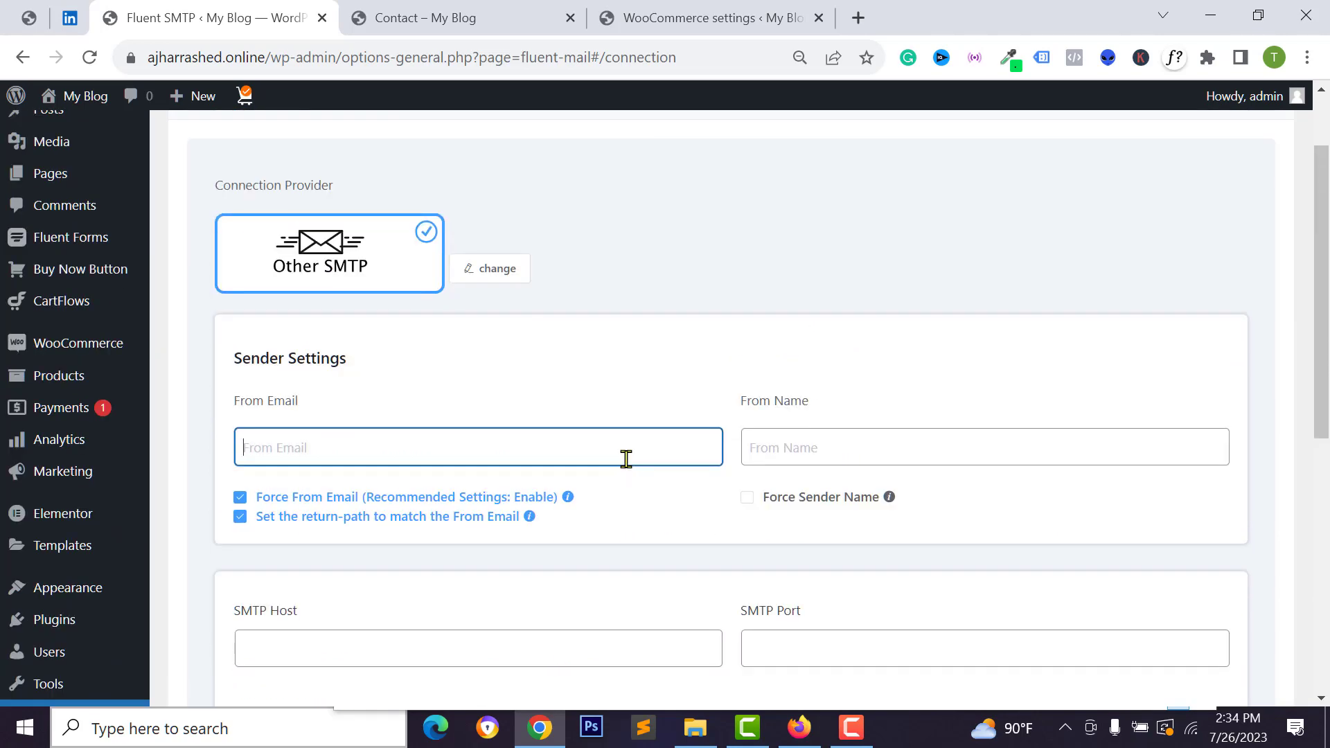
scroll(626, 458, "up", 2)
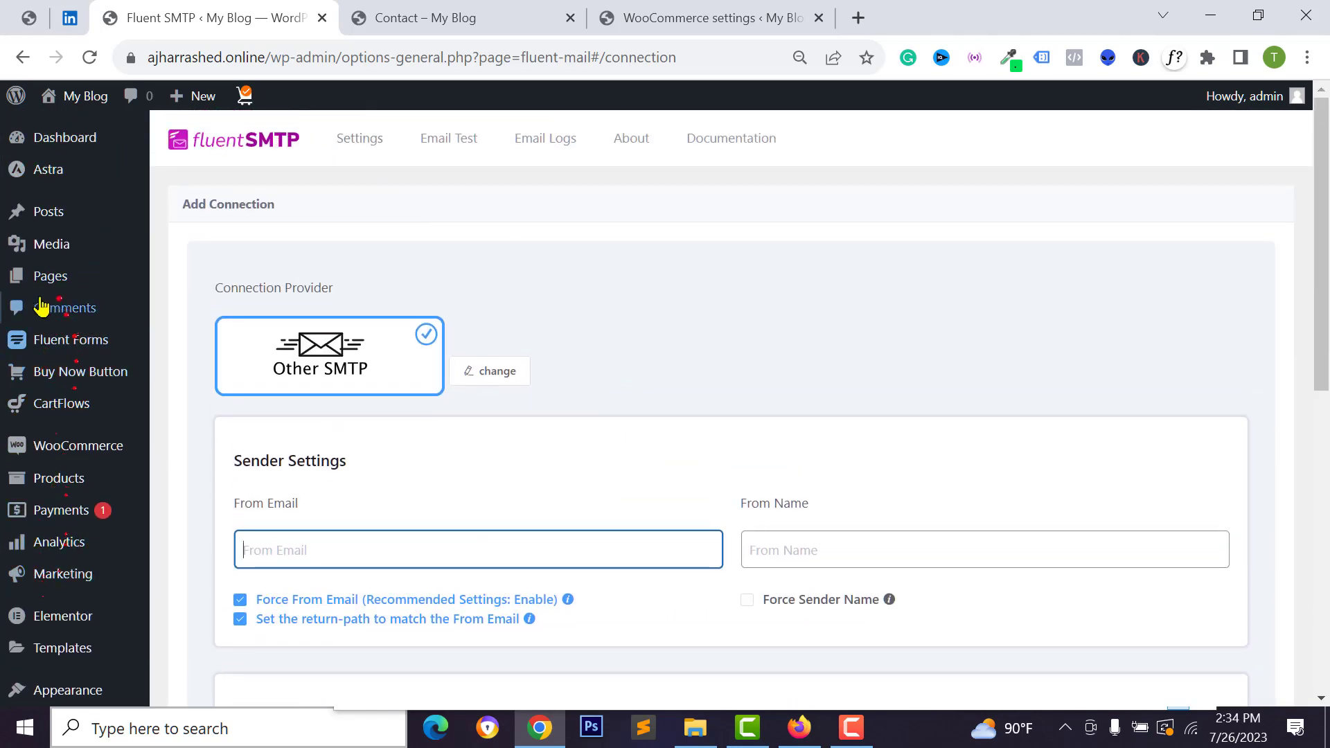
scroll(58, 554, "down", 2)
mouse_move(54, 582)
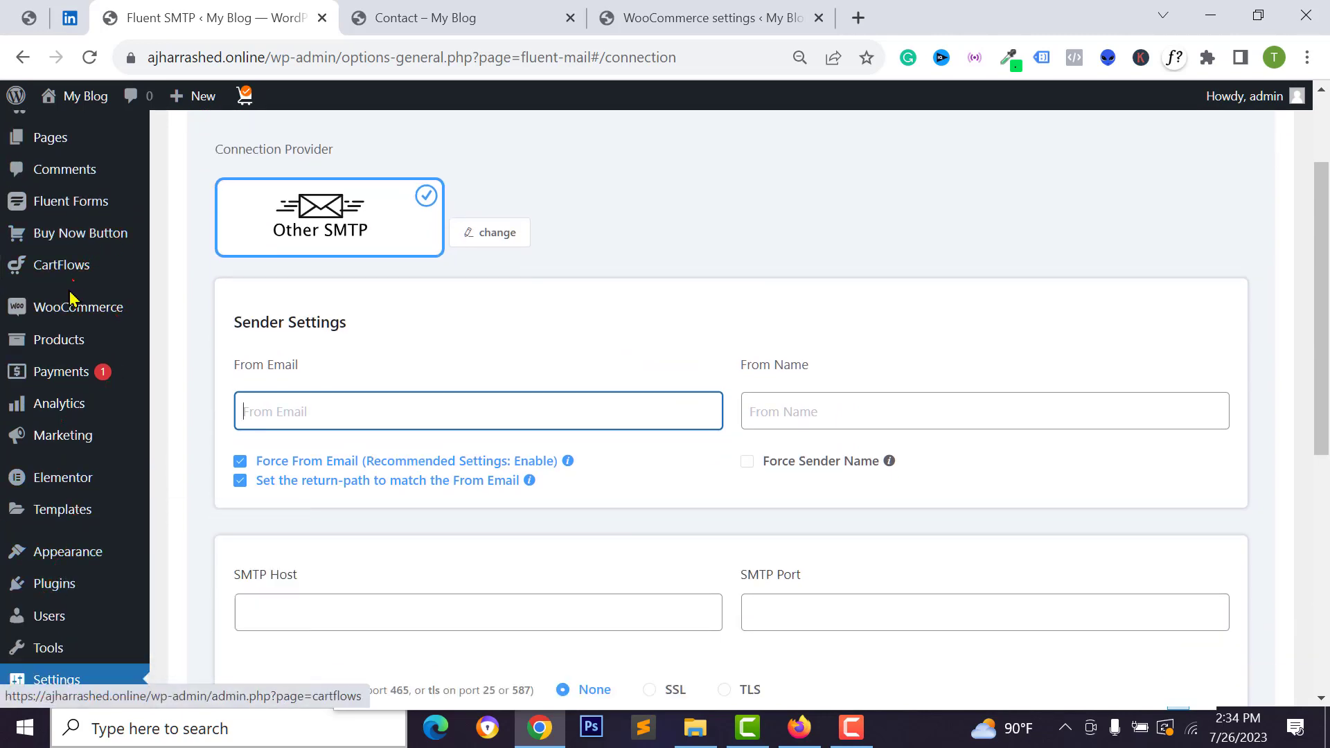
mouse_move(78, 315)
scroll(177, 443, "down", 1)
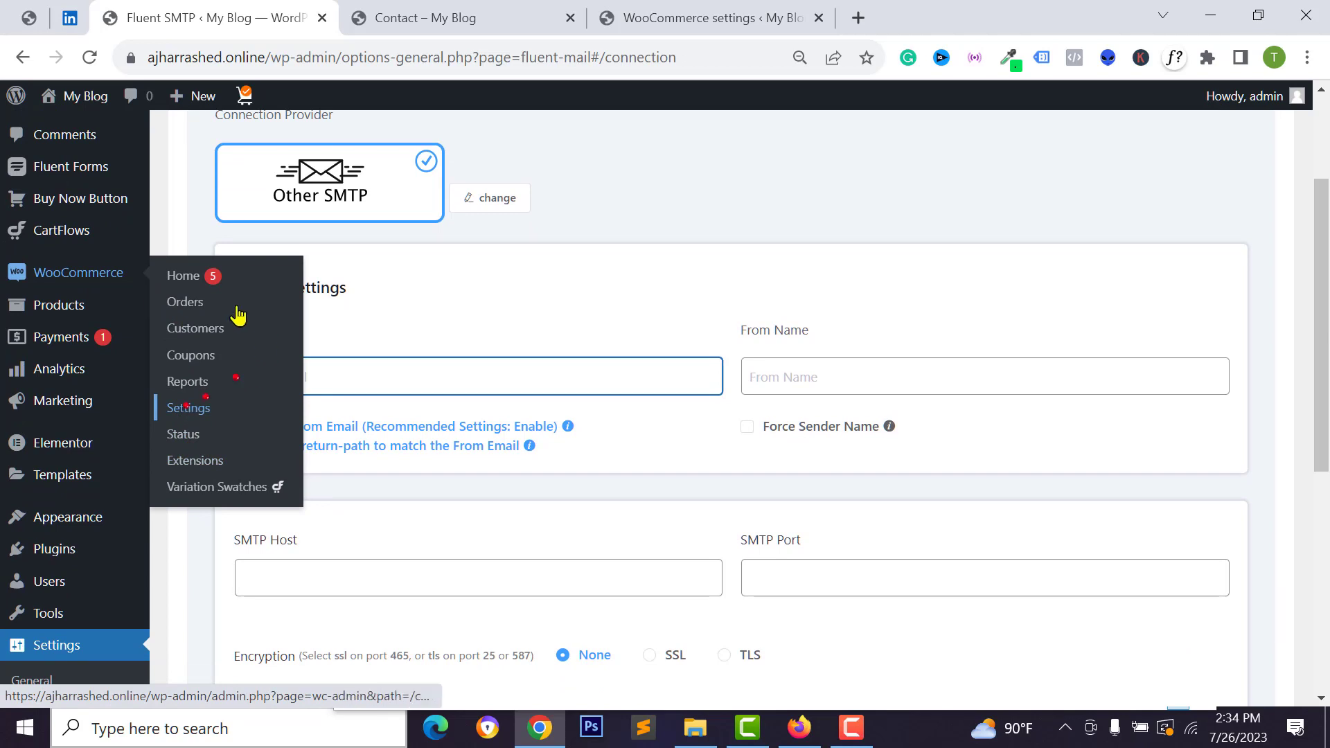
scroll(787, 311, "up", 3)
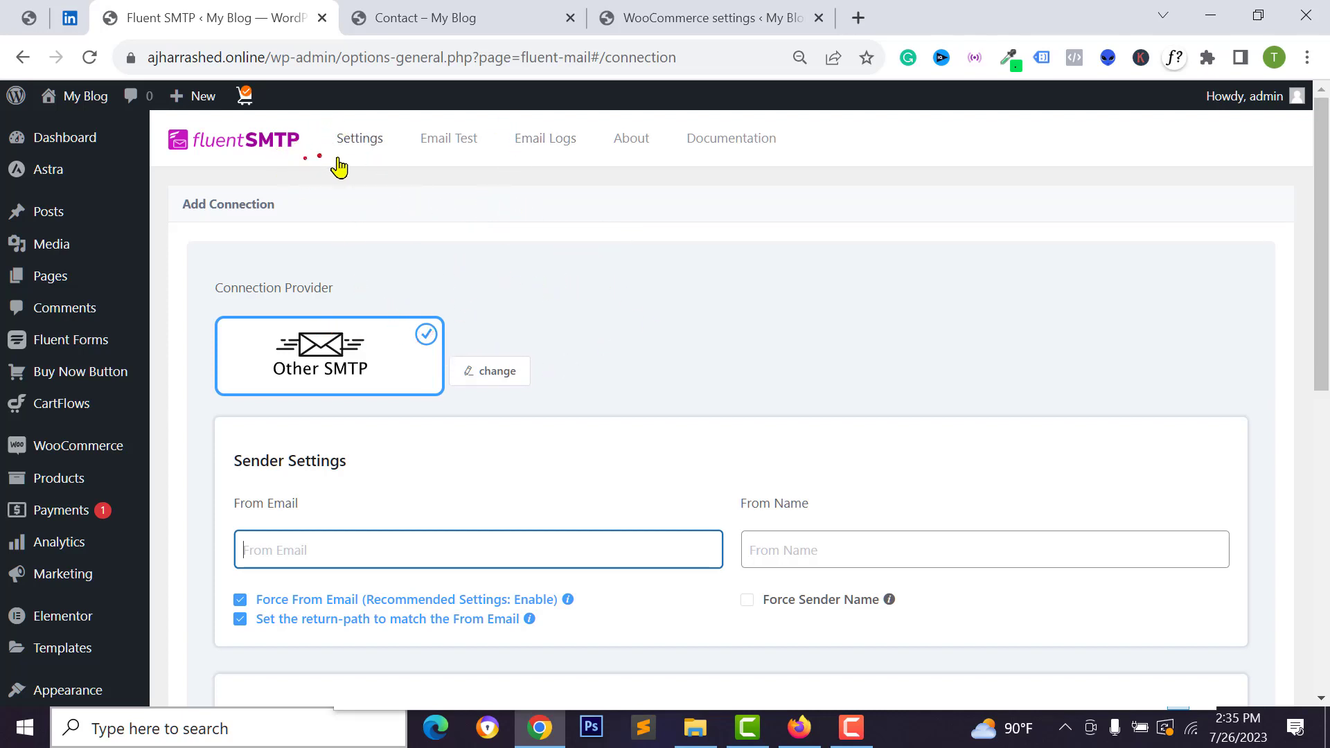
left_click(623, 330)
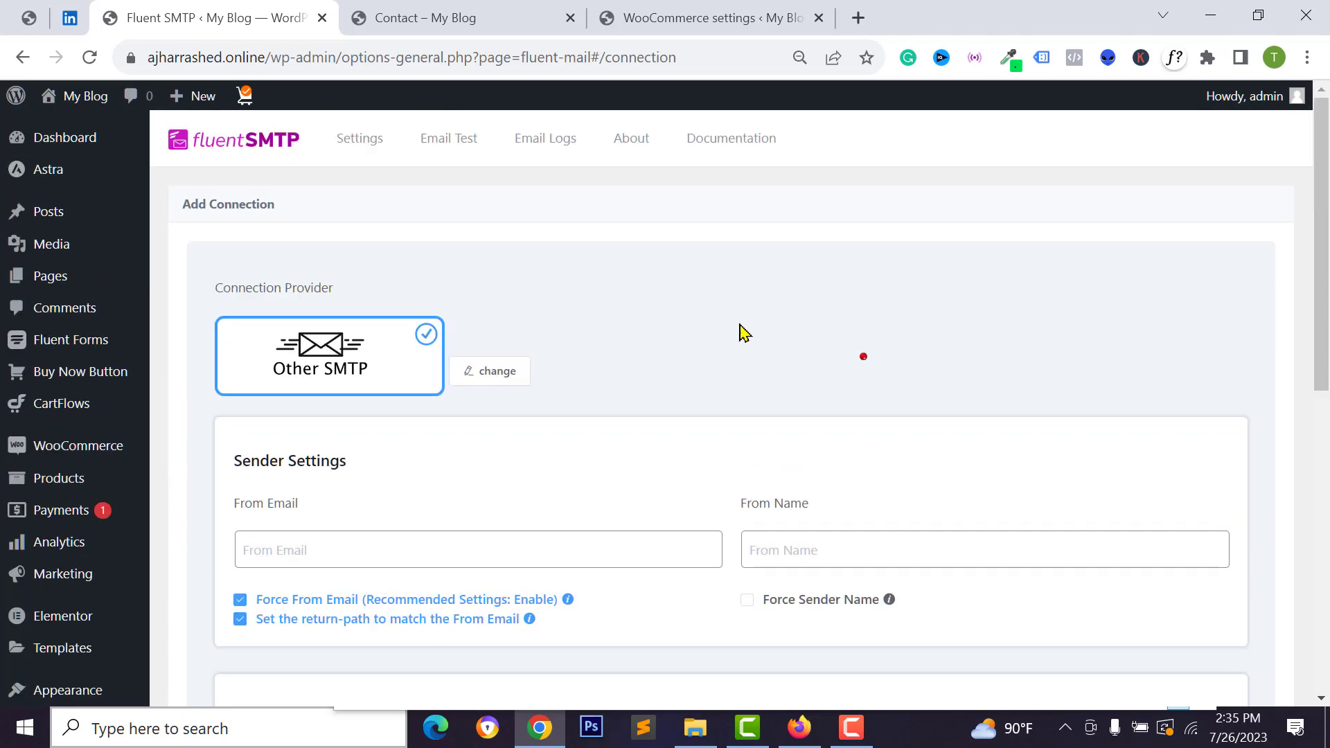
scroll(211, 554, "down", 3)
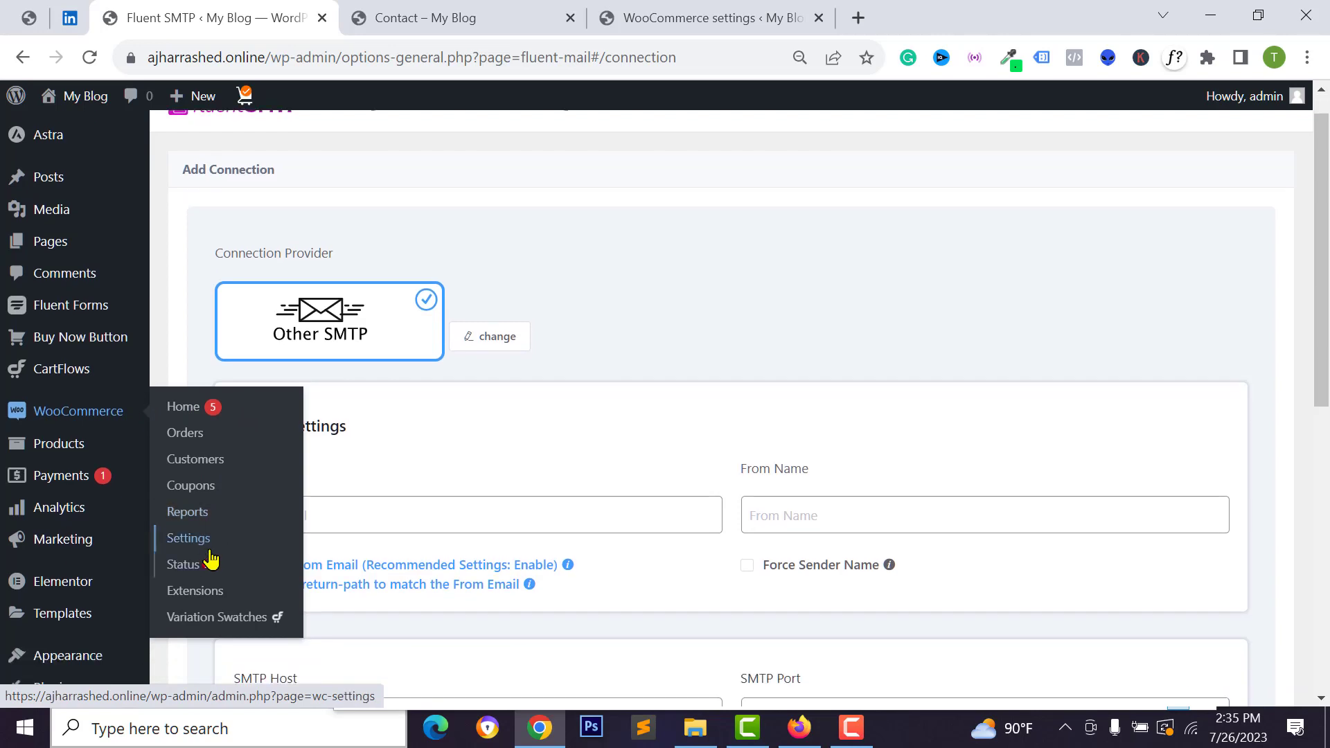
scroll(60, 430, "down", 1)
scroll(59, 541, "down", 2)
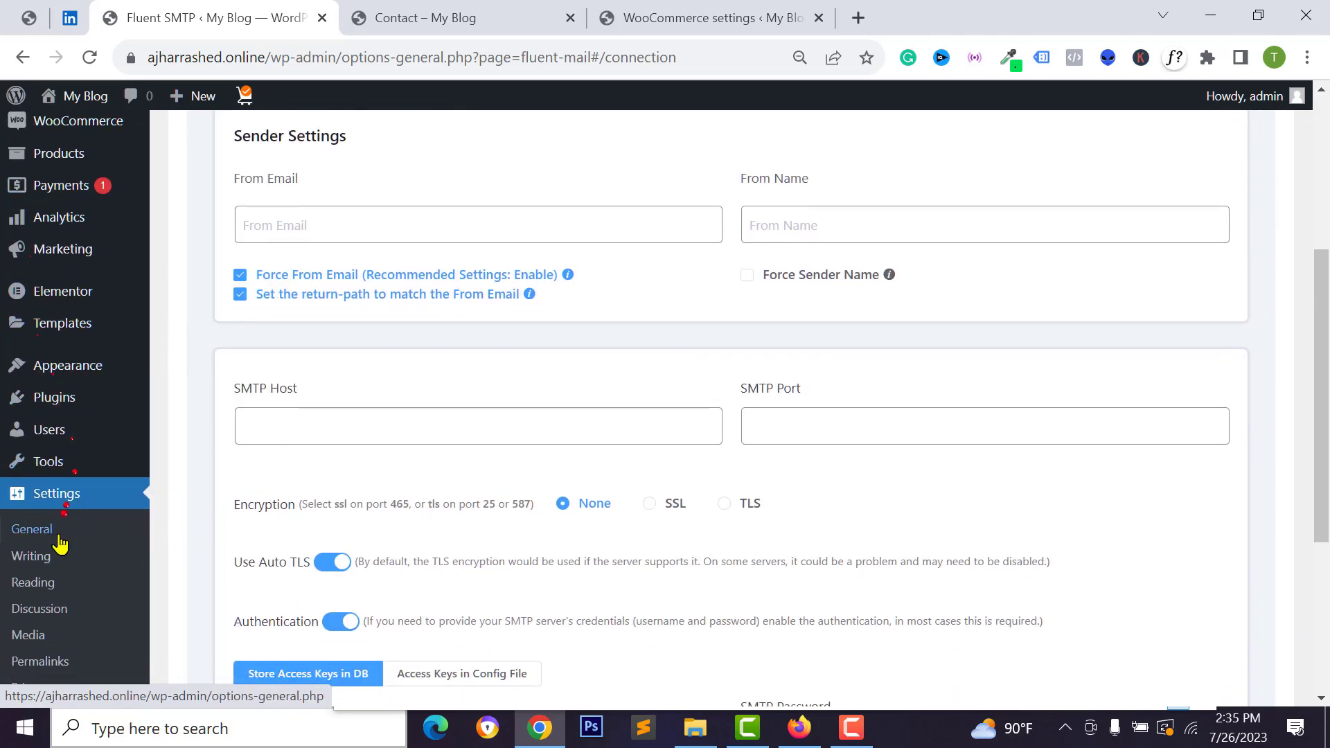
mouse_move(42, 286)
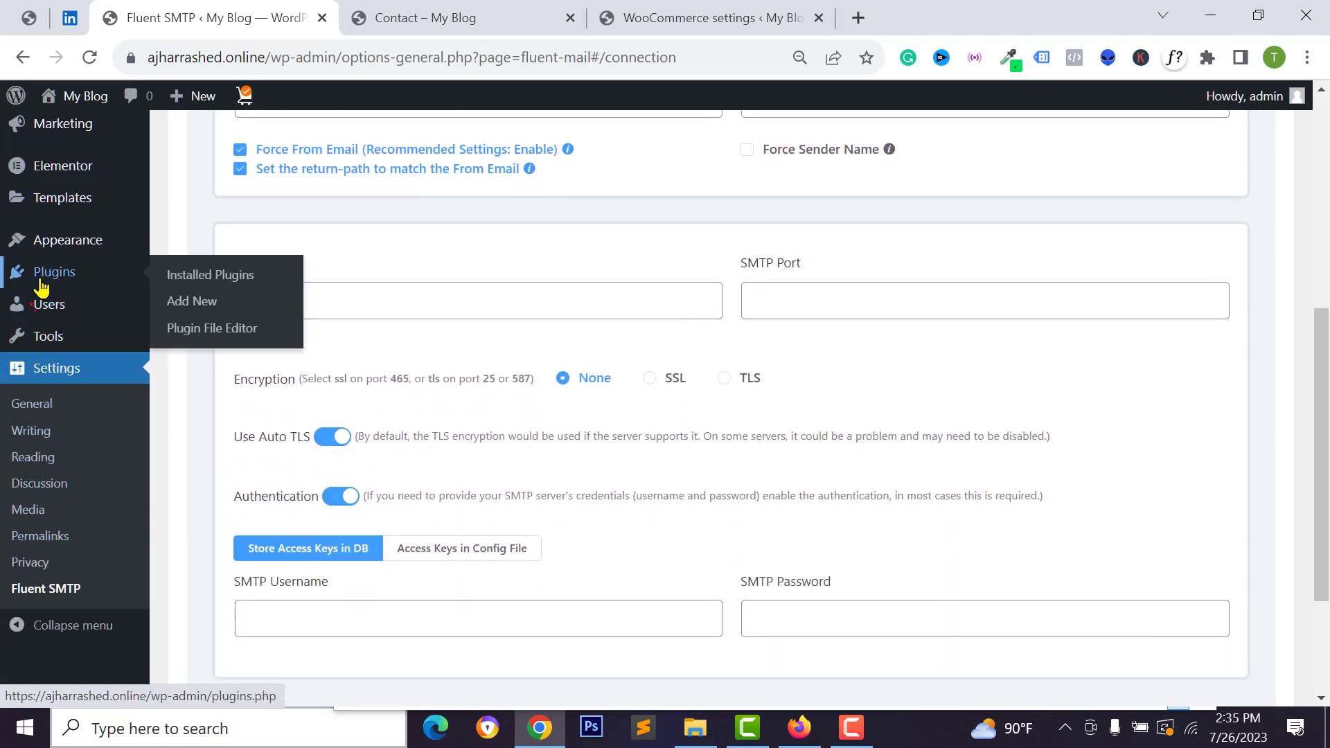
left_click(208, 312)
scroll(208, 312, "up", 3)
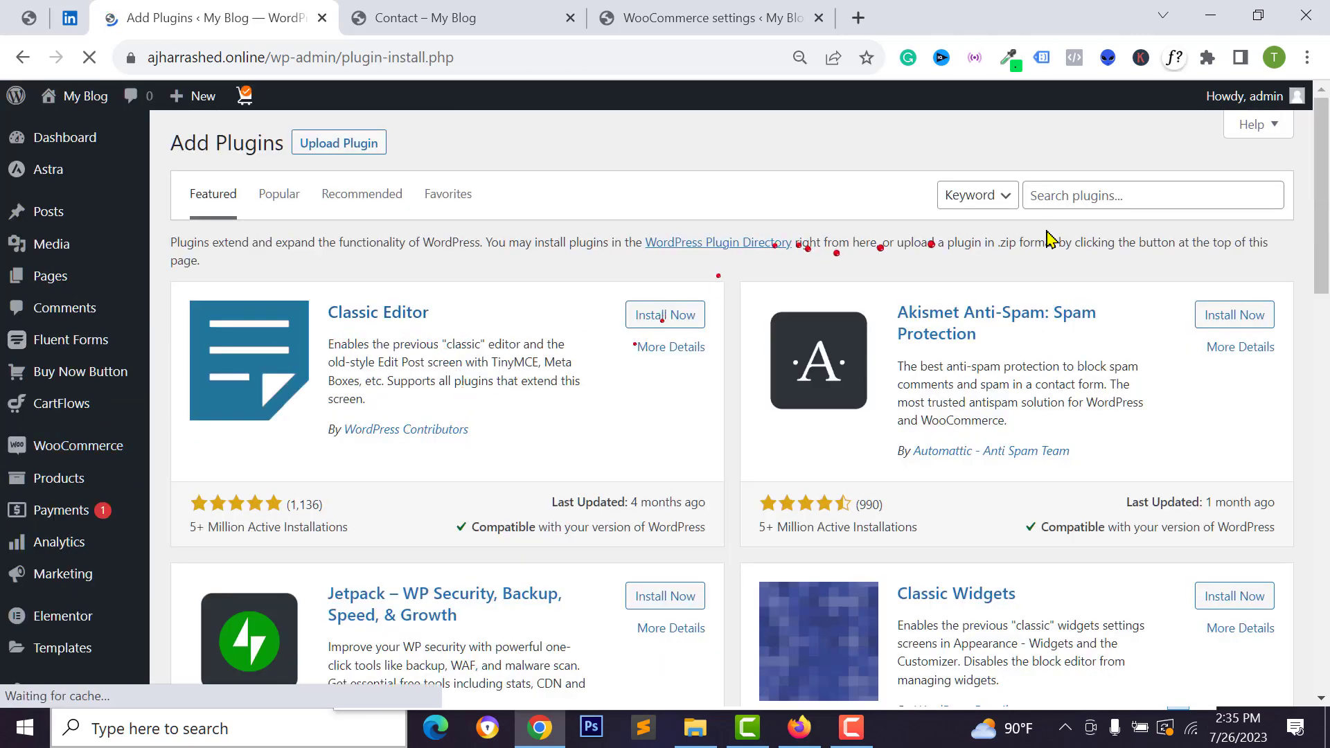
left_click(1084, 195)
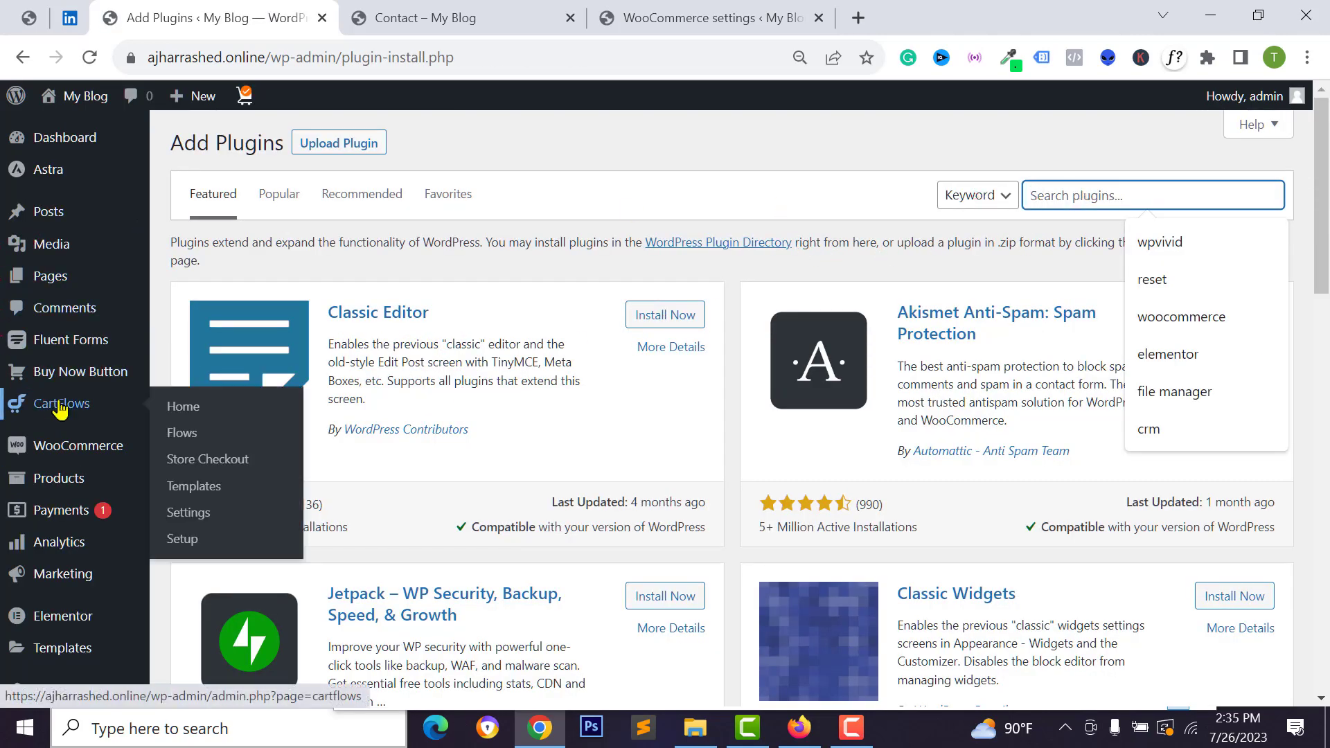
Open the Fluent Forms entries and review the list of form submissions
mouse_move(156, 355)
left_click(192, 396)
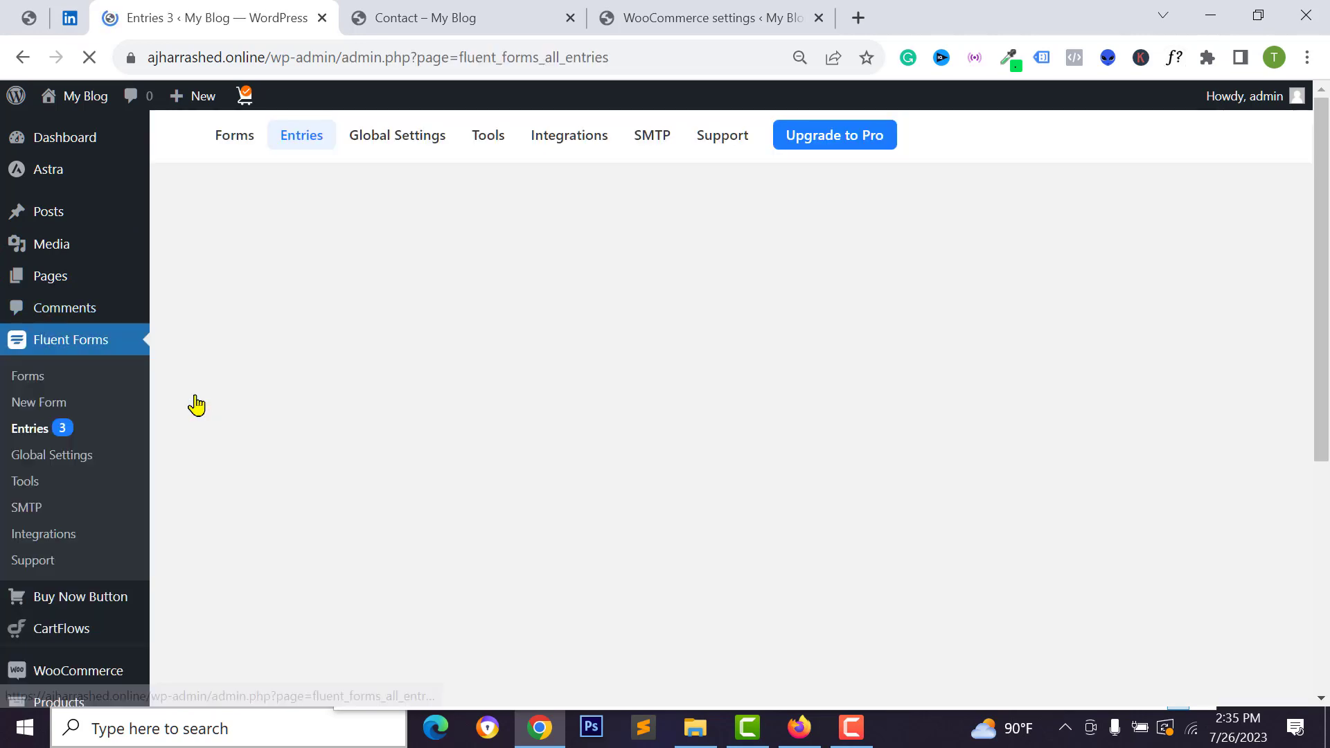
scroll(614, 439, "down", 8)
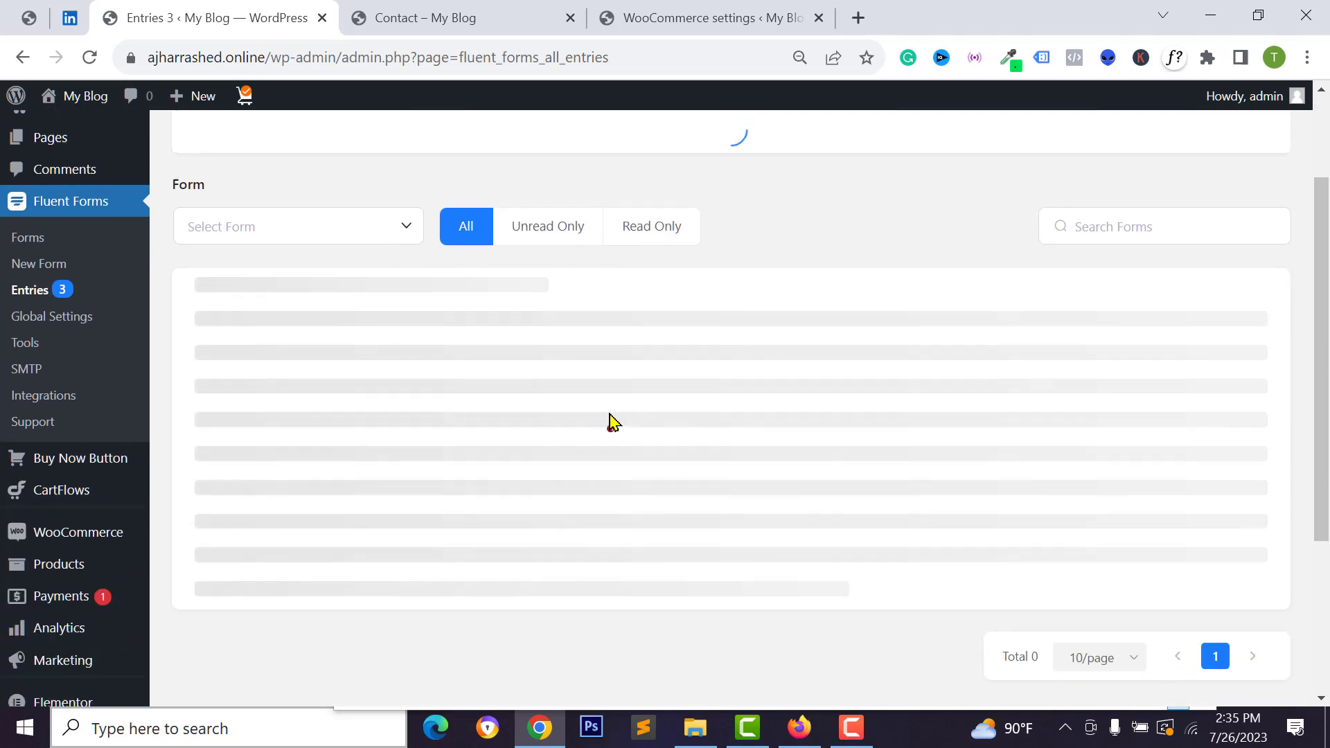
scroll(414, 462, "down", 1)
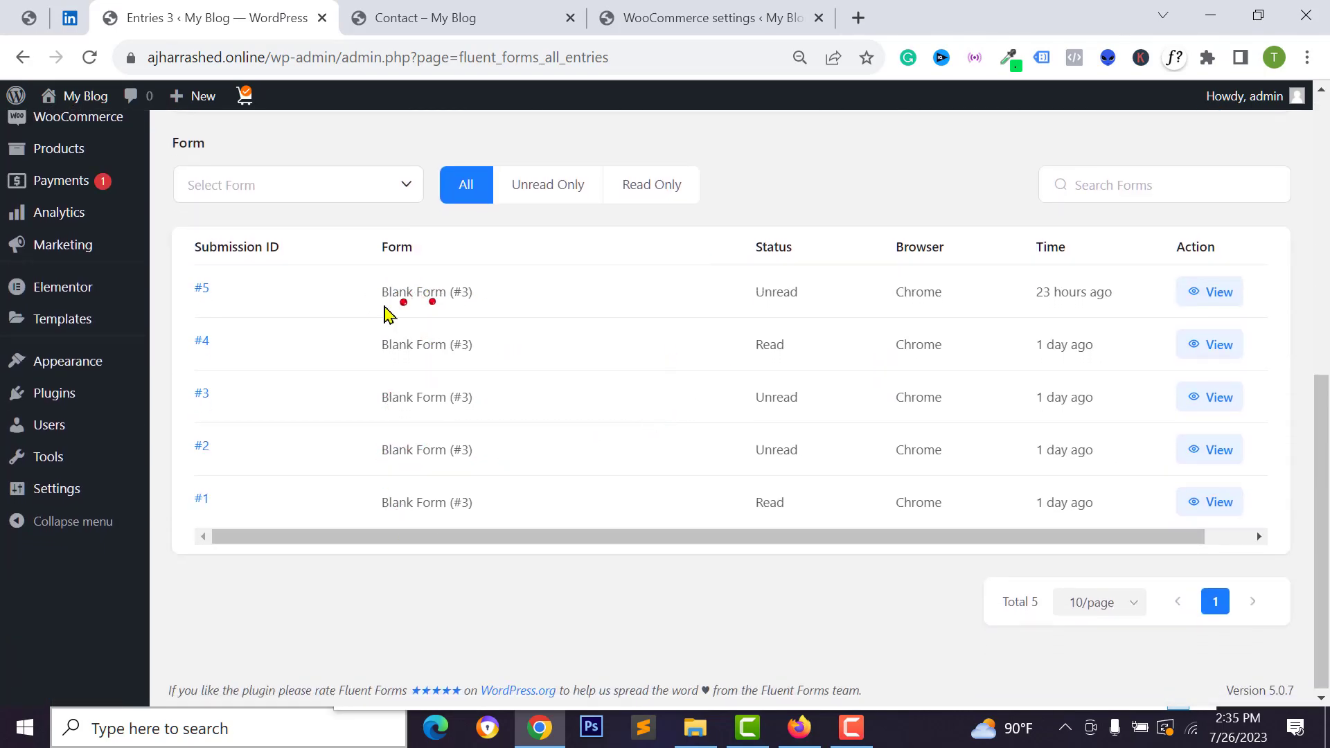
scroll(444, 388, "up", 1)
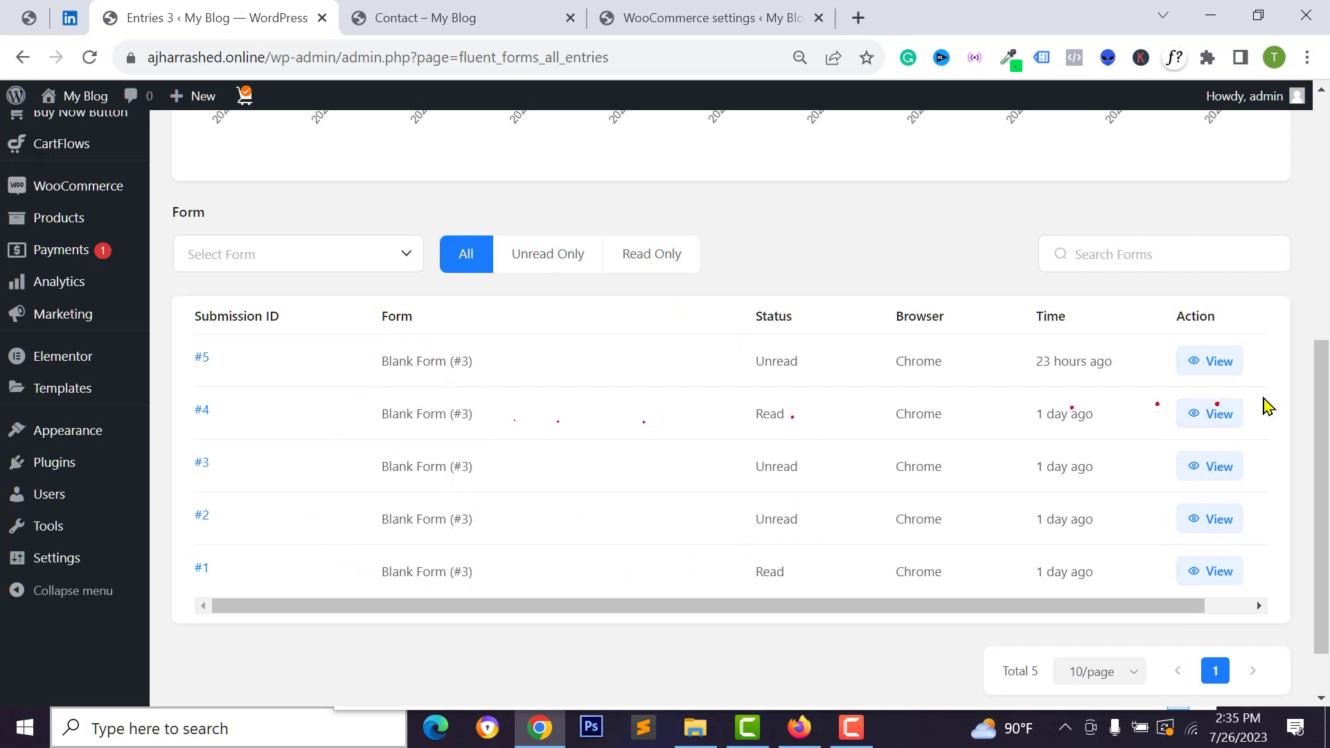
View the details of submission #5, including the customer's name, email, country and message
left_click(1215, 363)
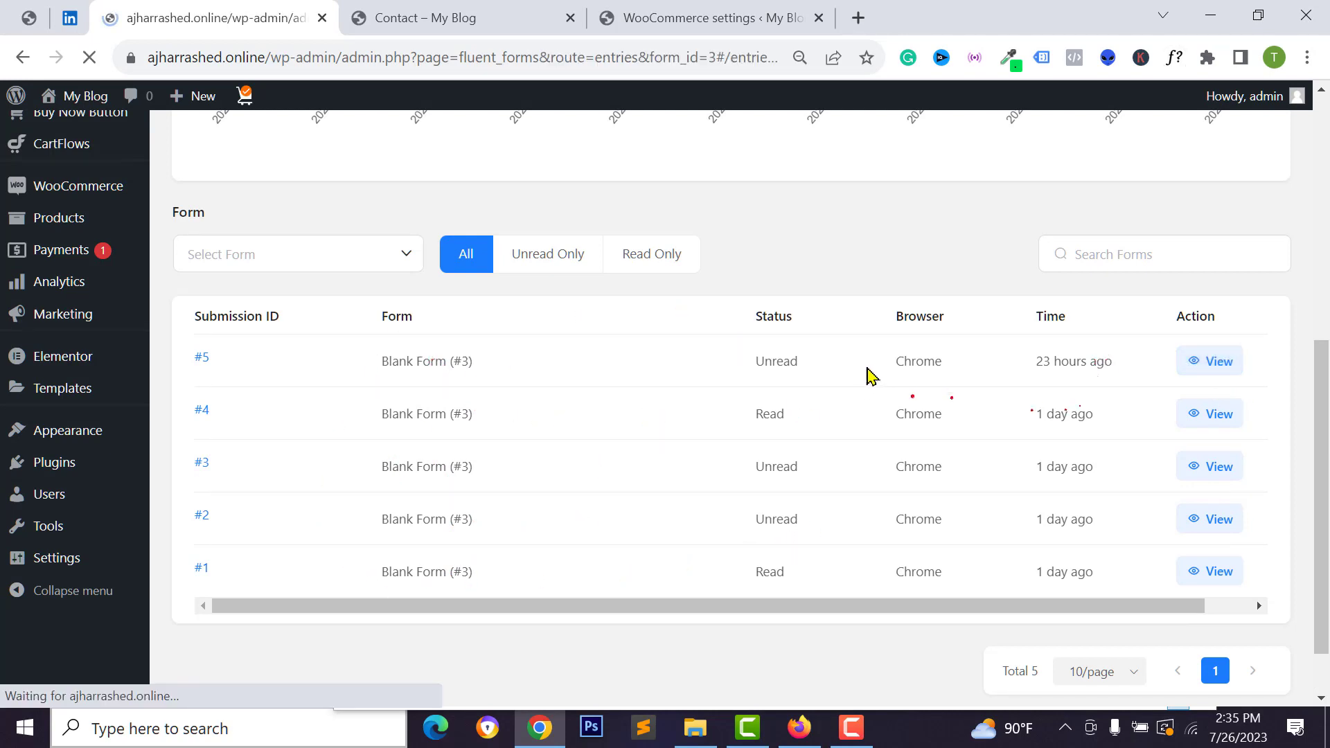
scroll(405, 388, "down", 1)
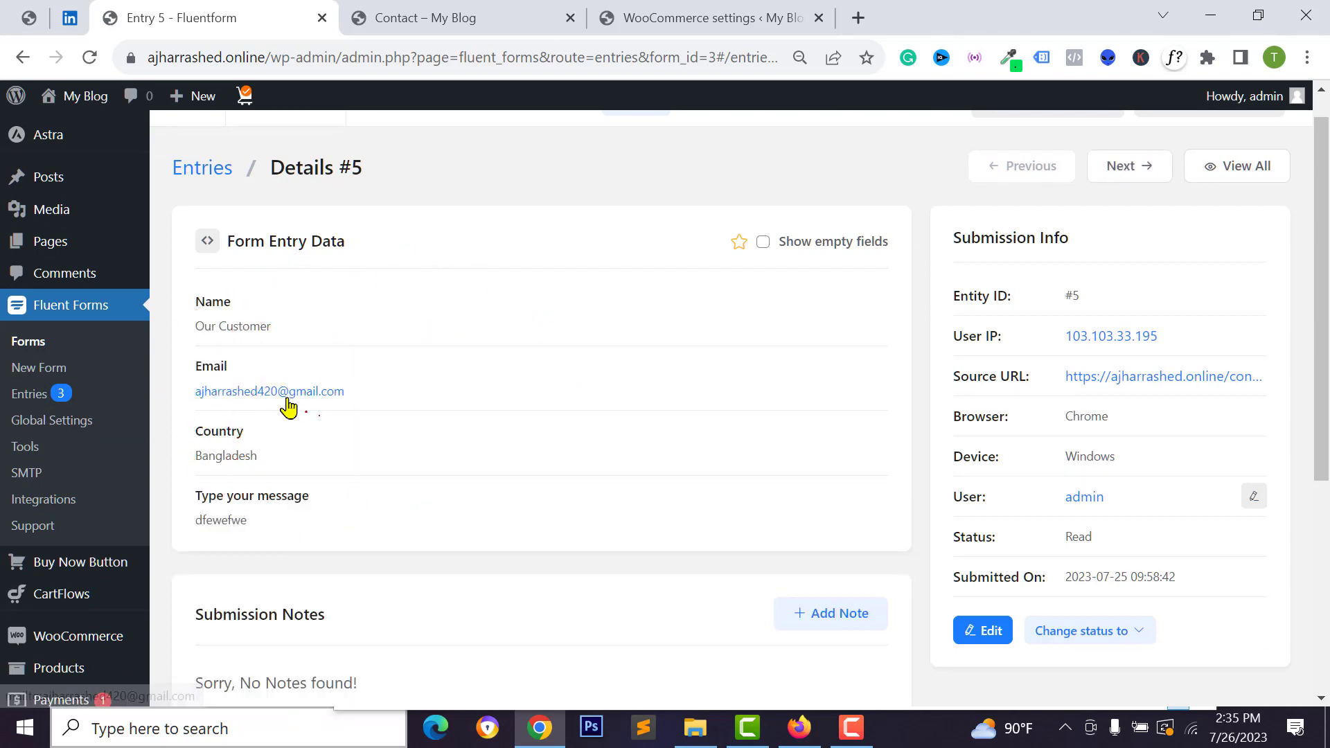
scroll(43, 418, "down", 1)
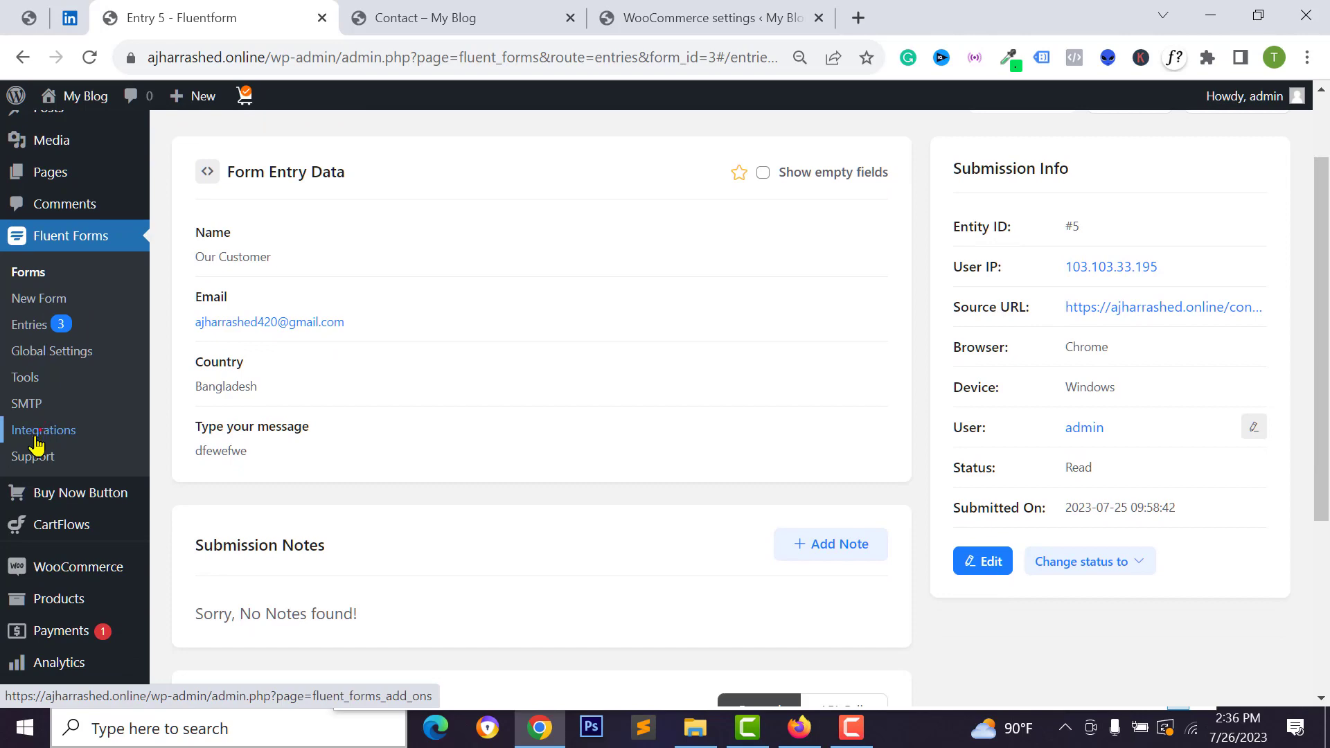
Open the Fluent Forms integrations and examine which modules are available, from Mailchimp and Slack through the Quiz Module
left_click(39, 431)
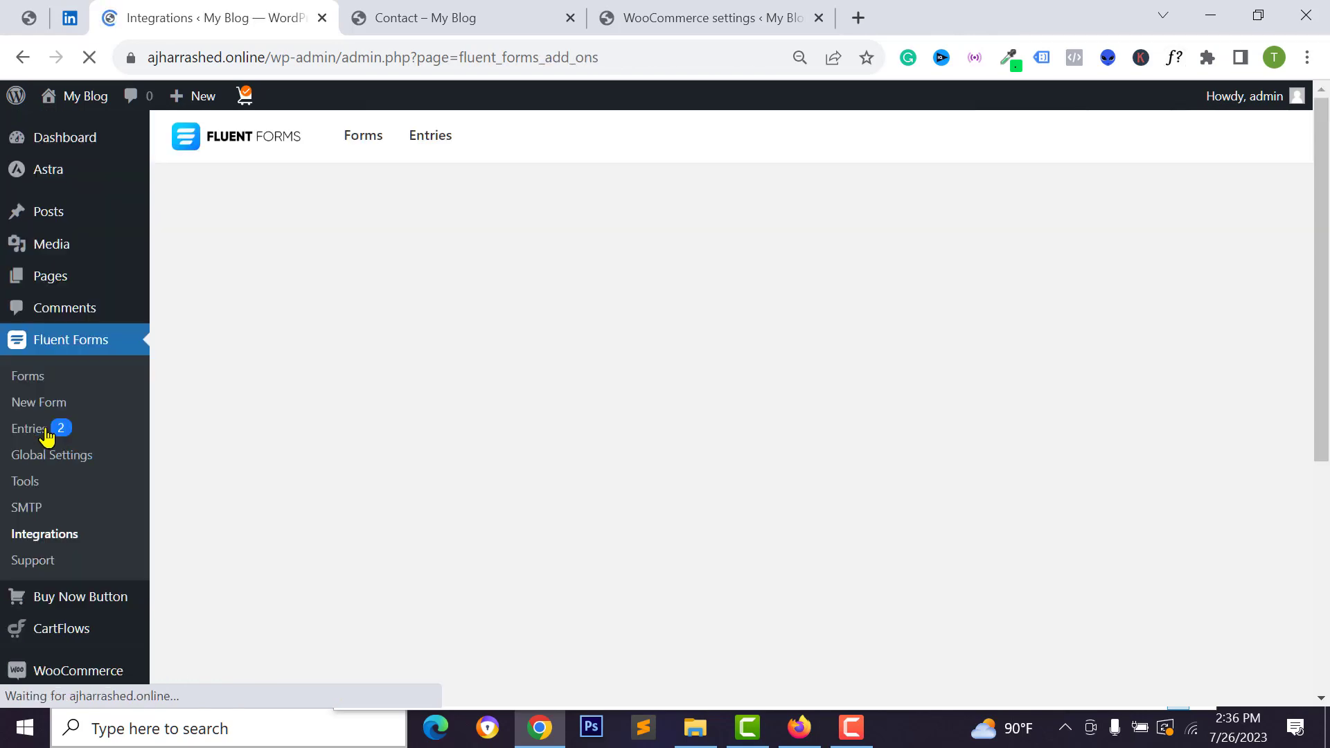
scroll(327, 424, "down", 3)
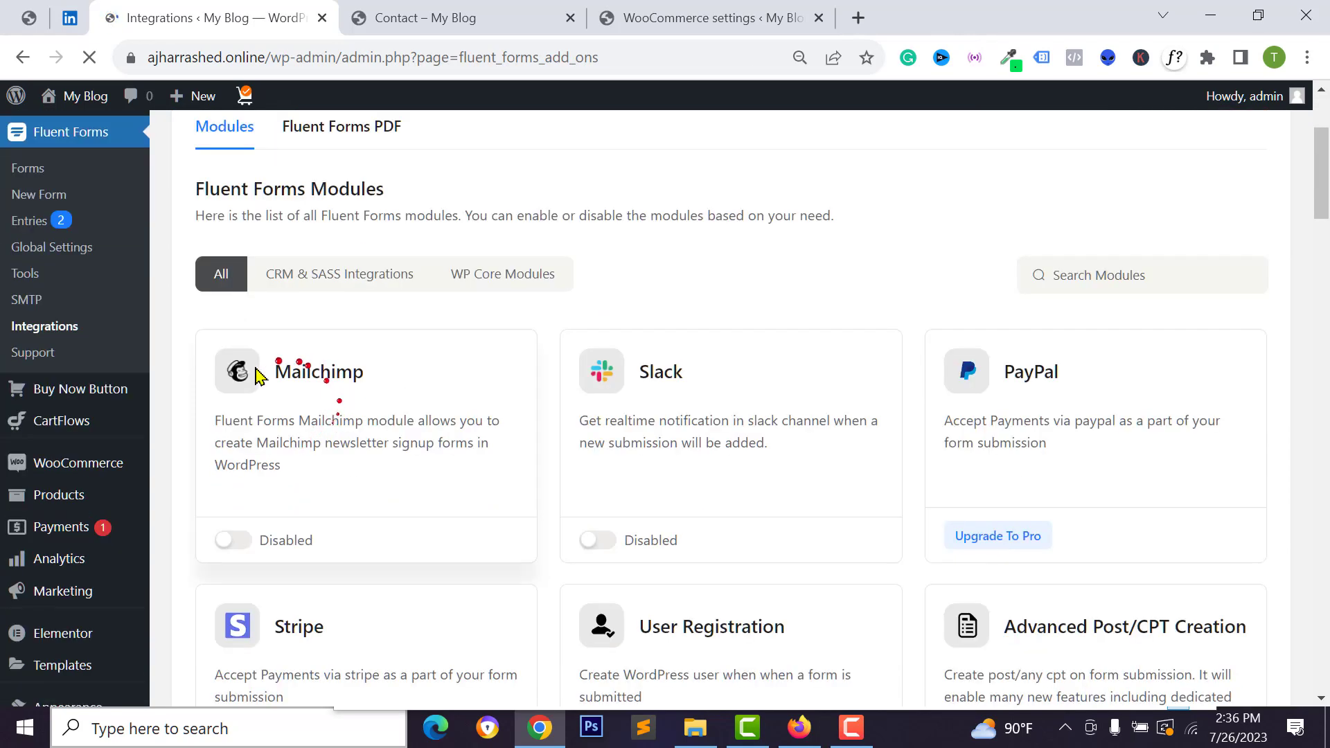
scroll(392, 397, "down", 1)
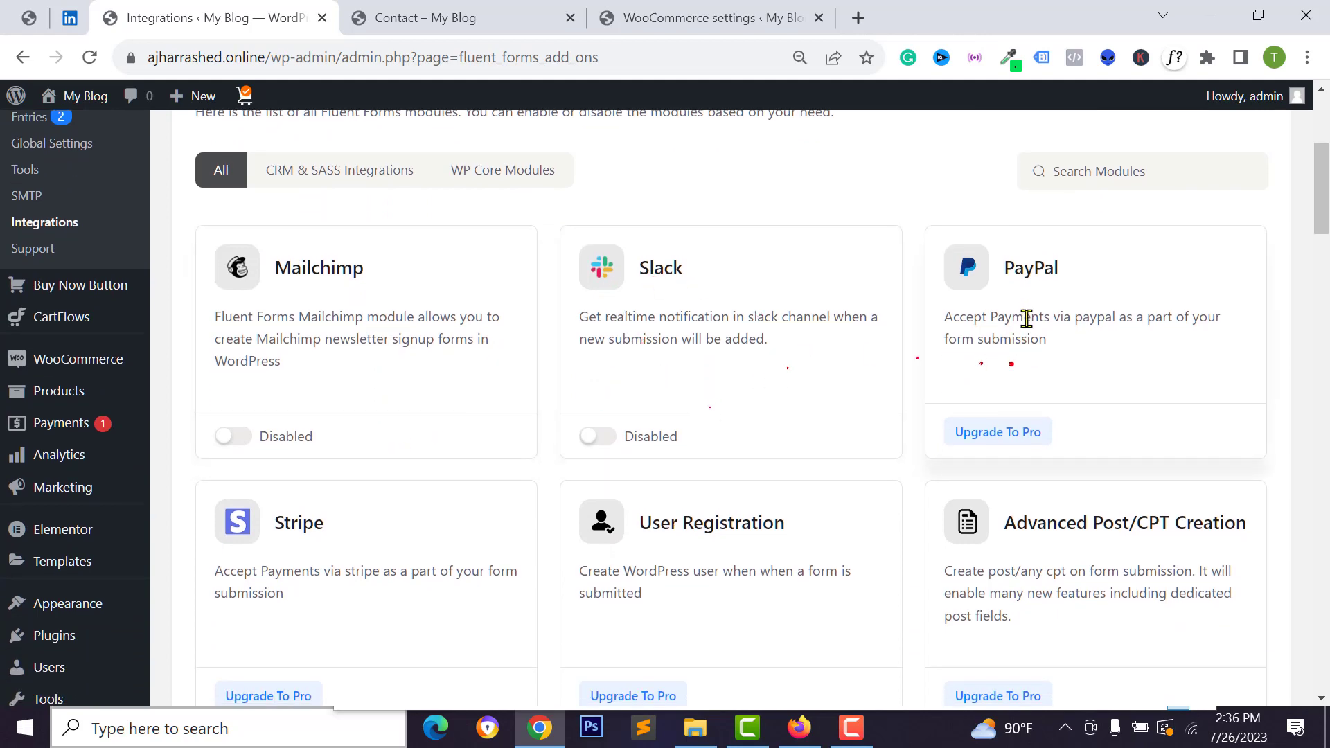
scroll(629, 333, "down", 2)
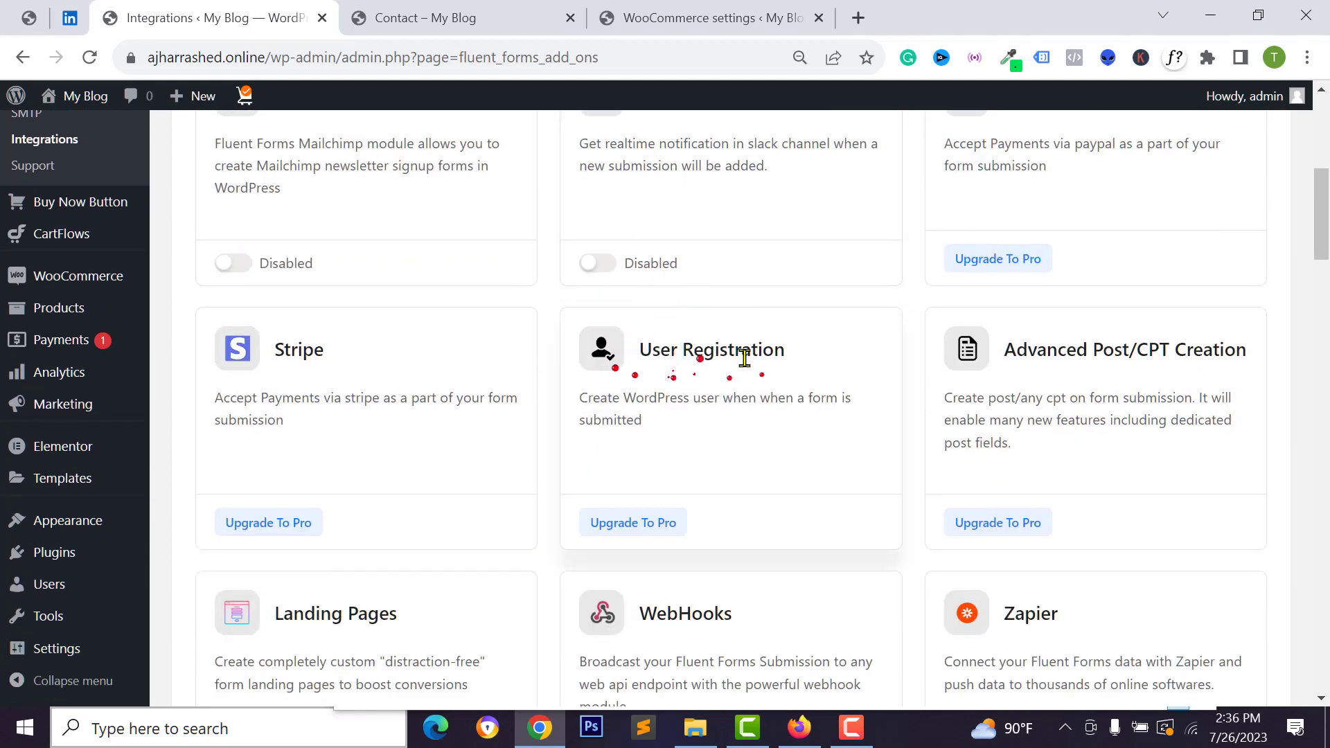
scroll(979, 410, "down", 1)
scroll(713, 454, "down", 1)
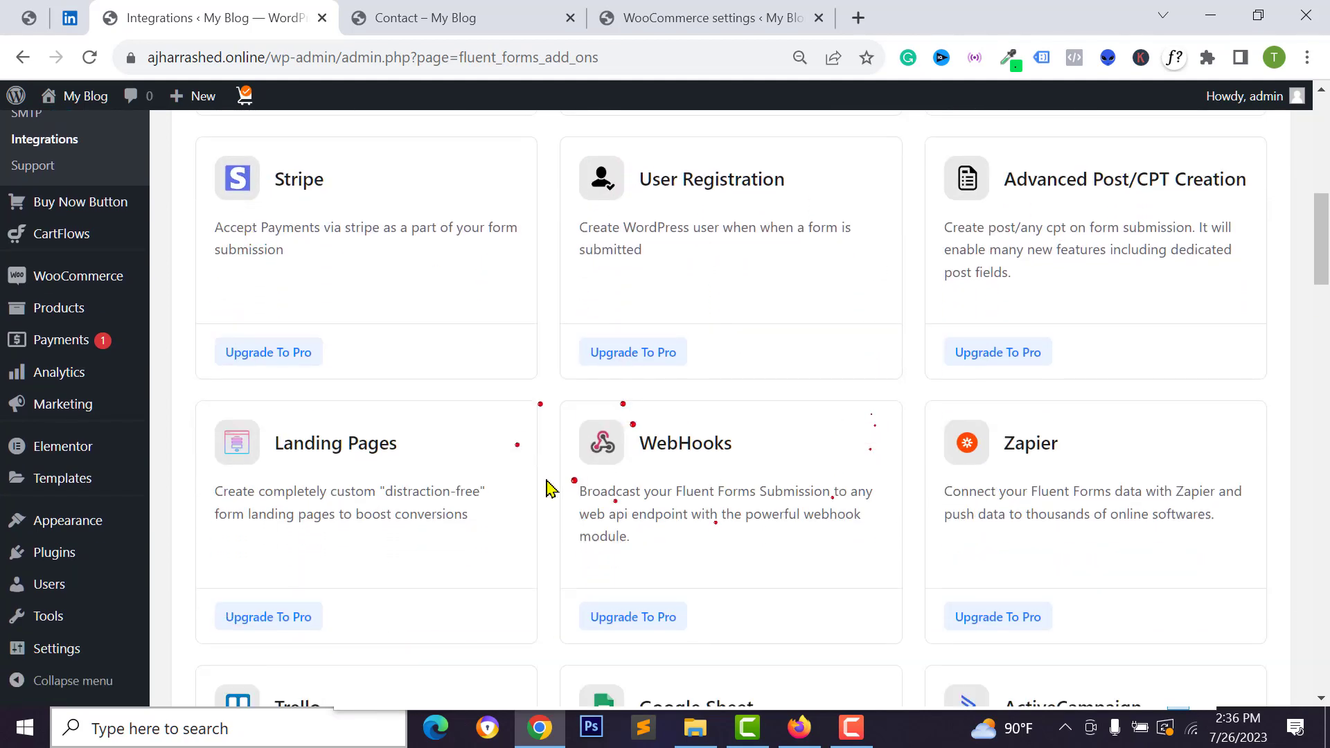
scroll(547, 489, "down", 5)
scroll(803, 416, "down", 4)
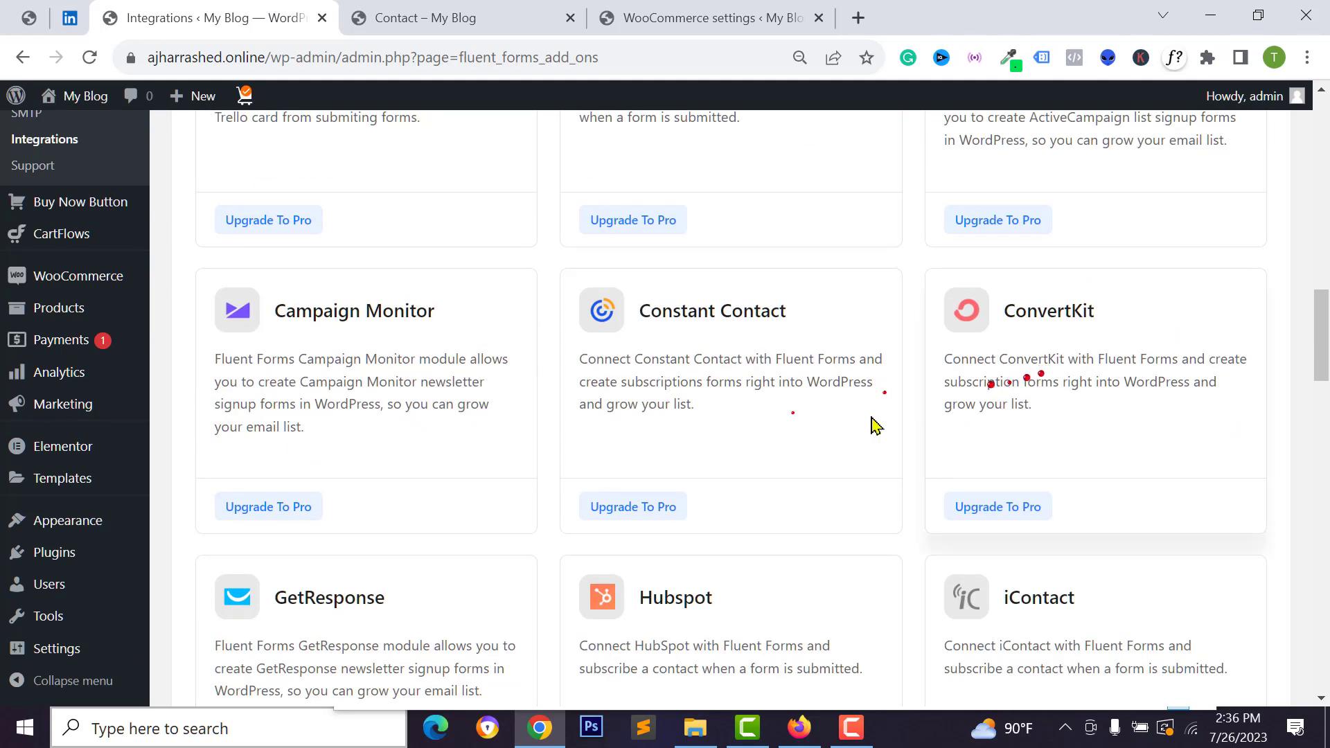
scroll(679, 454, "down", 2)
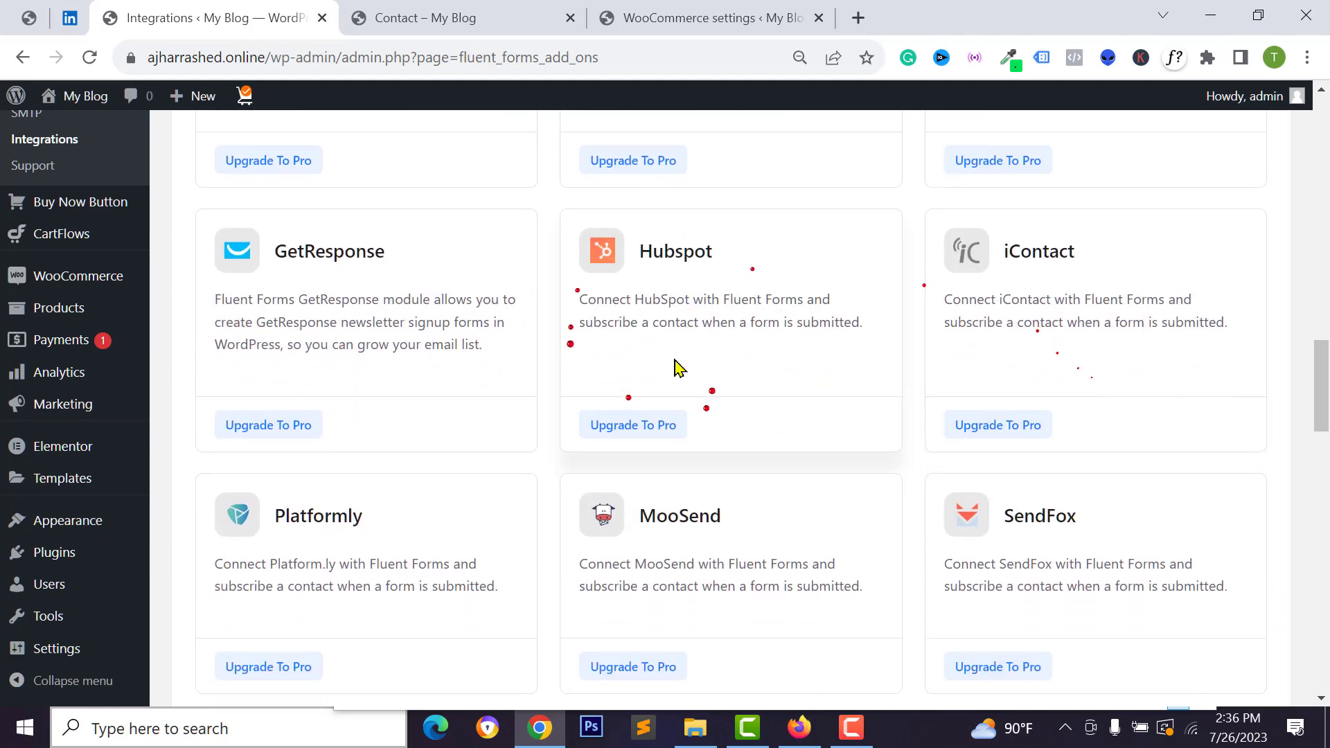
scroll(677, 368, "down", 3)
scroll(360, 388, "down", 2)
scroll(846, 356, "down", 5)
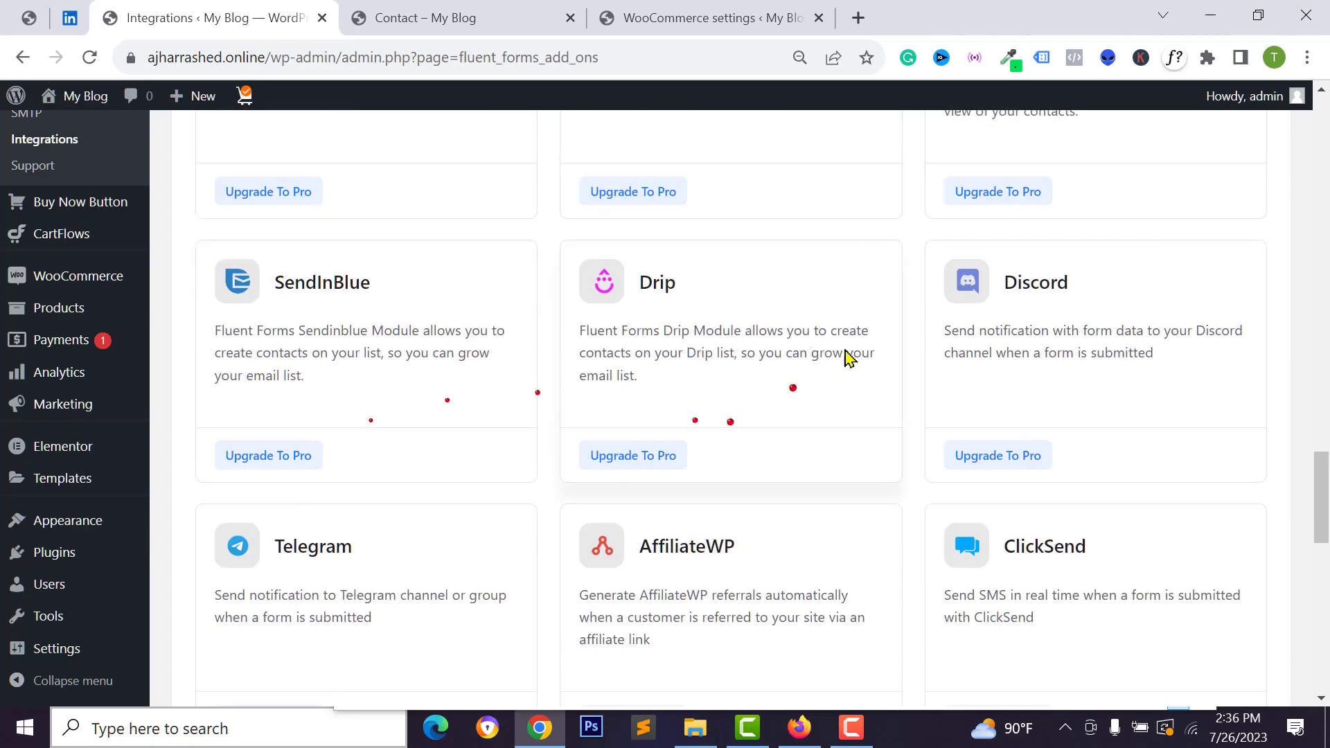
scroll(778, 356, "down", 6)
scroll(574, 410, "down", 8)
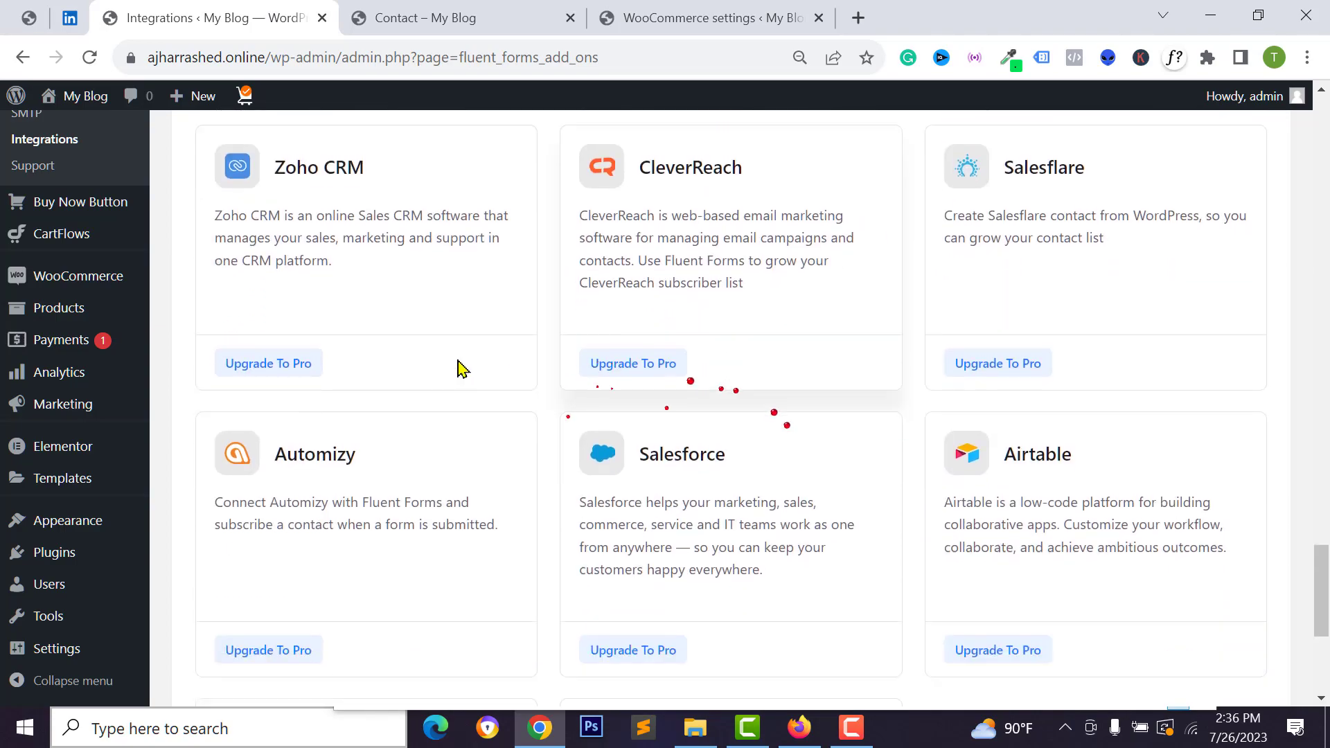
scroll(778, 439, "up", 20)
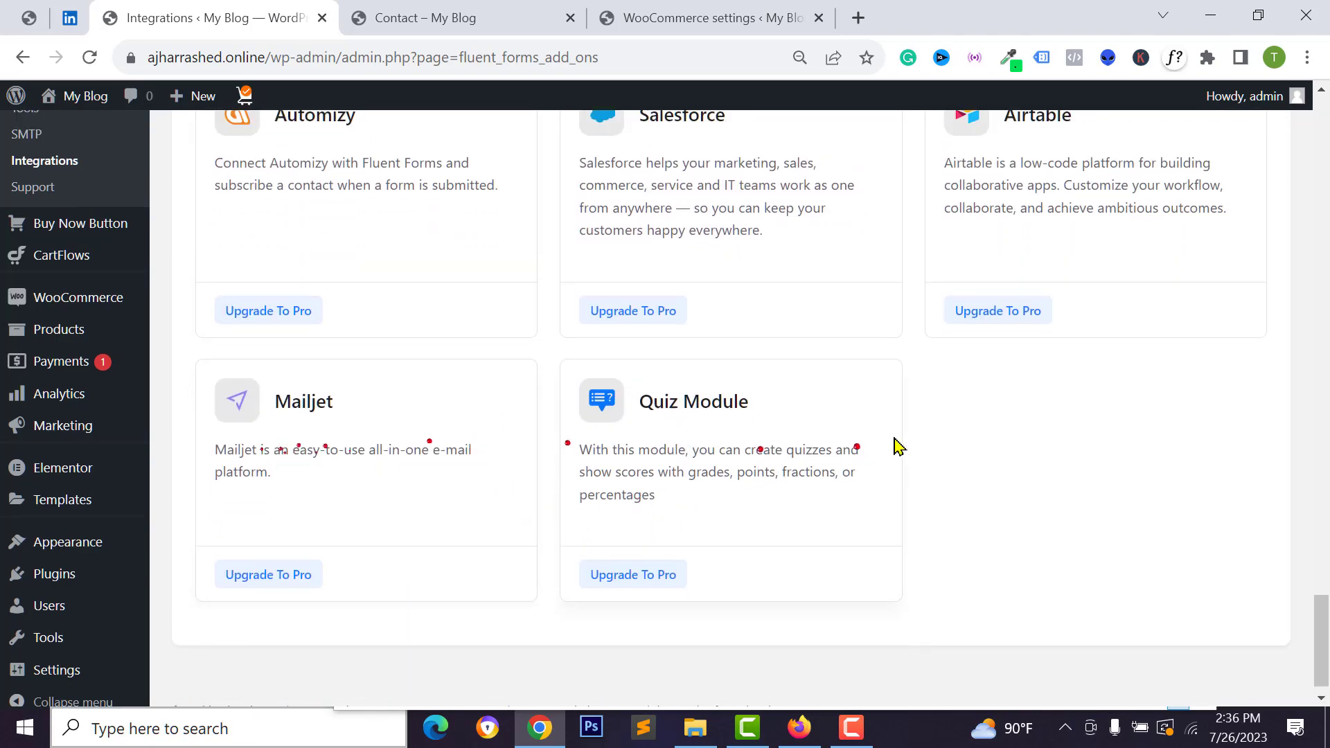
scroll(311, 402, "up", 20)
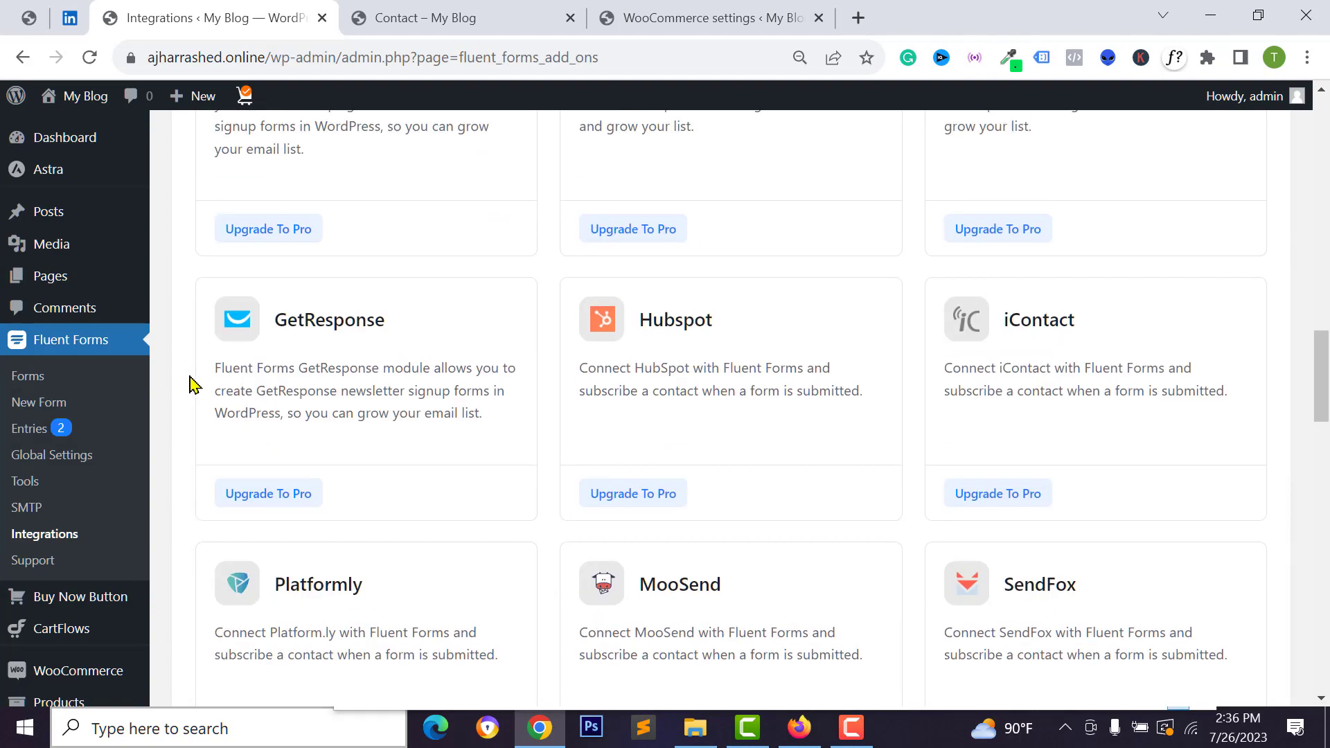
scroll(295, 365, "up", 4)
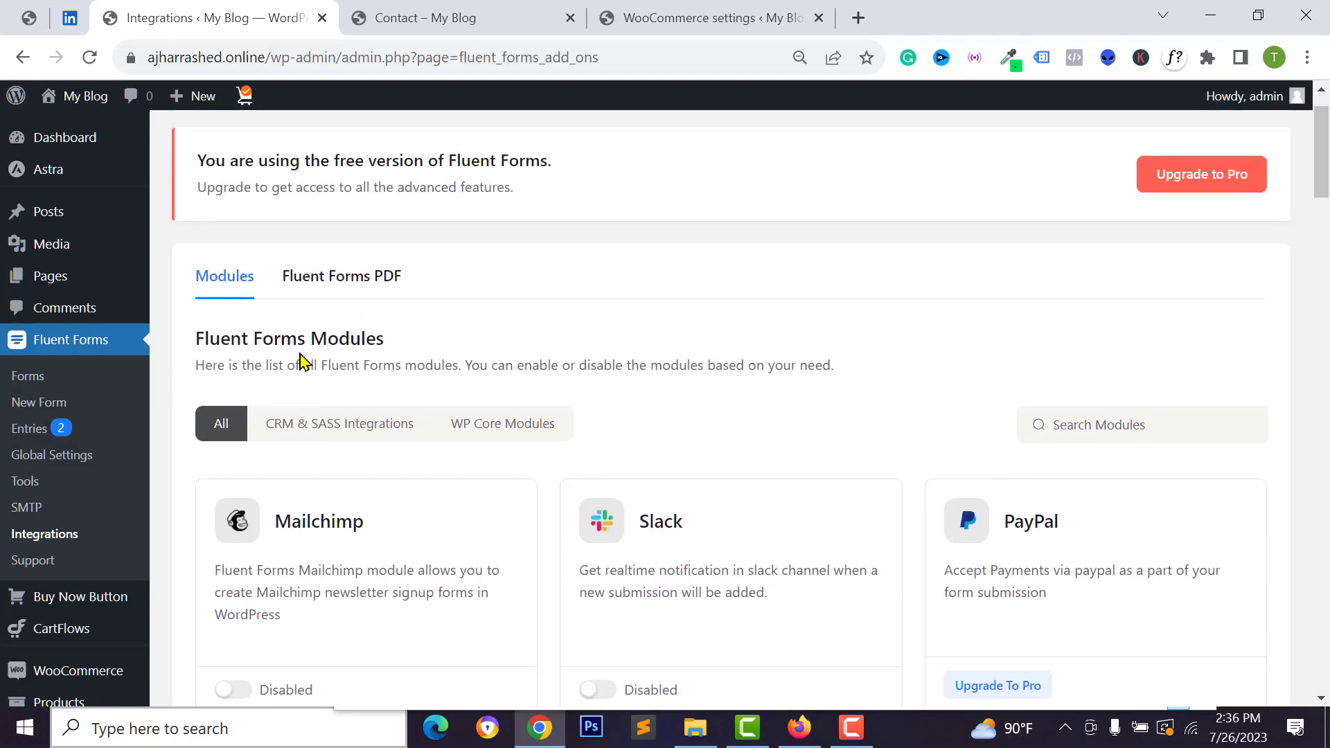
scroll(298, 362, "down", 2)
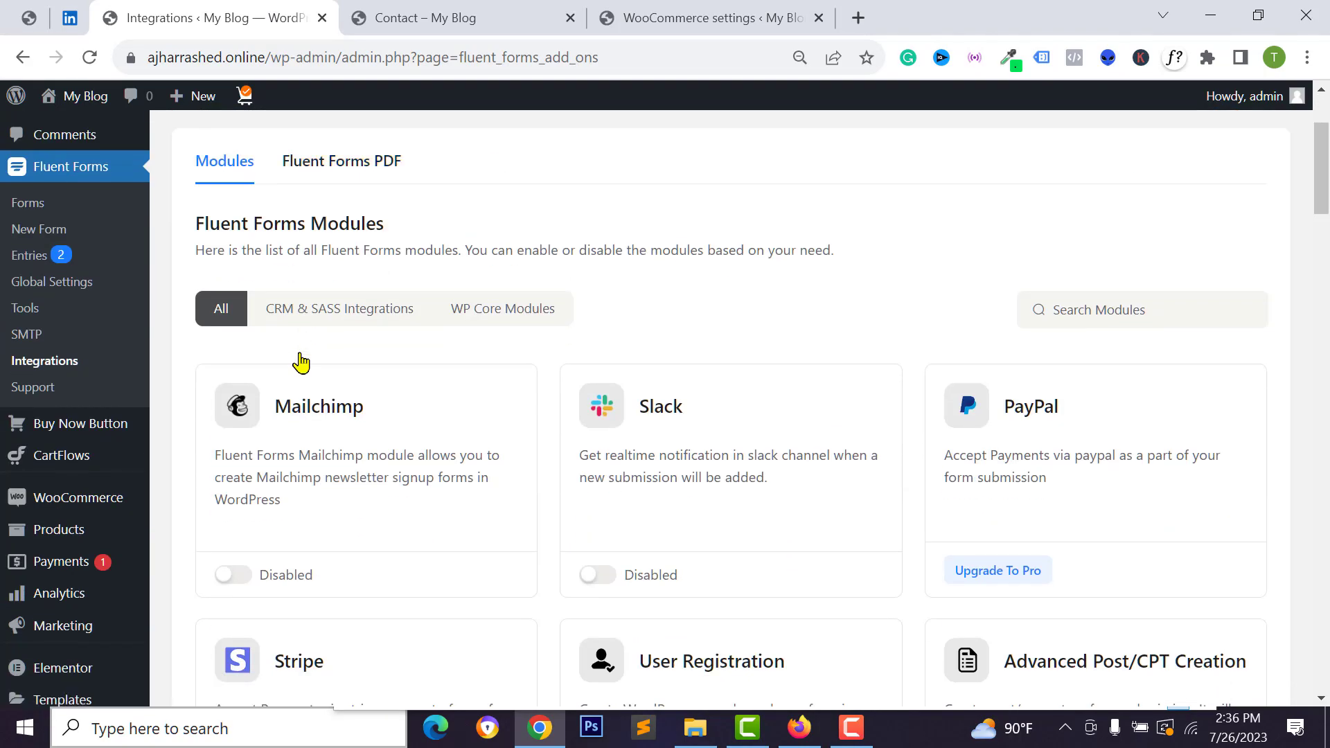
scroll(298, 362, "down", 5)
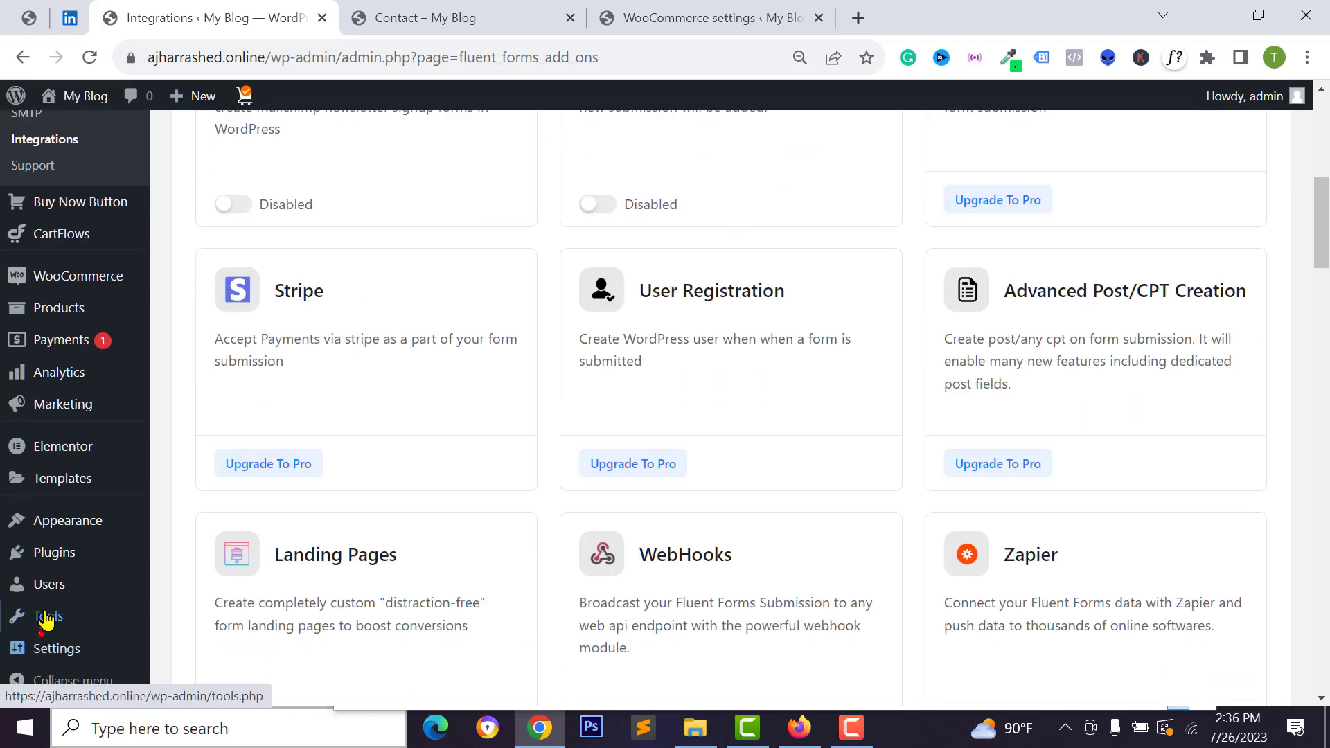
Search the plugins available to add for "fluent" and look through the results for related Fluent plugins
mouse_move(48, 554)
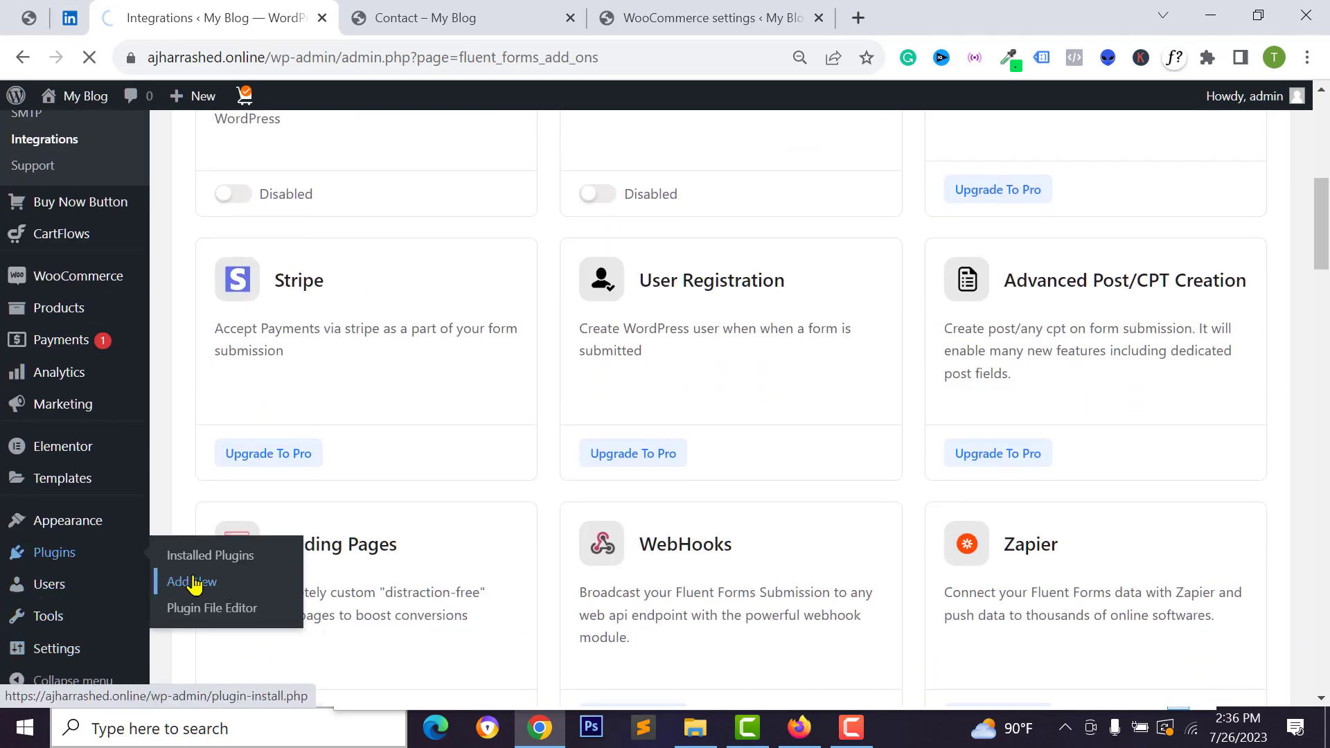
left_click(1075, 194)
type("fluent")
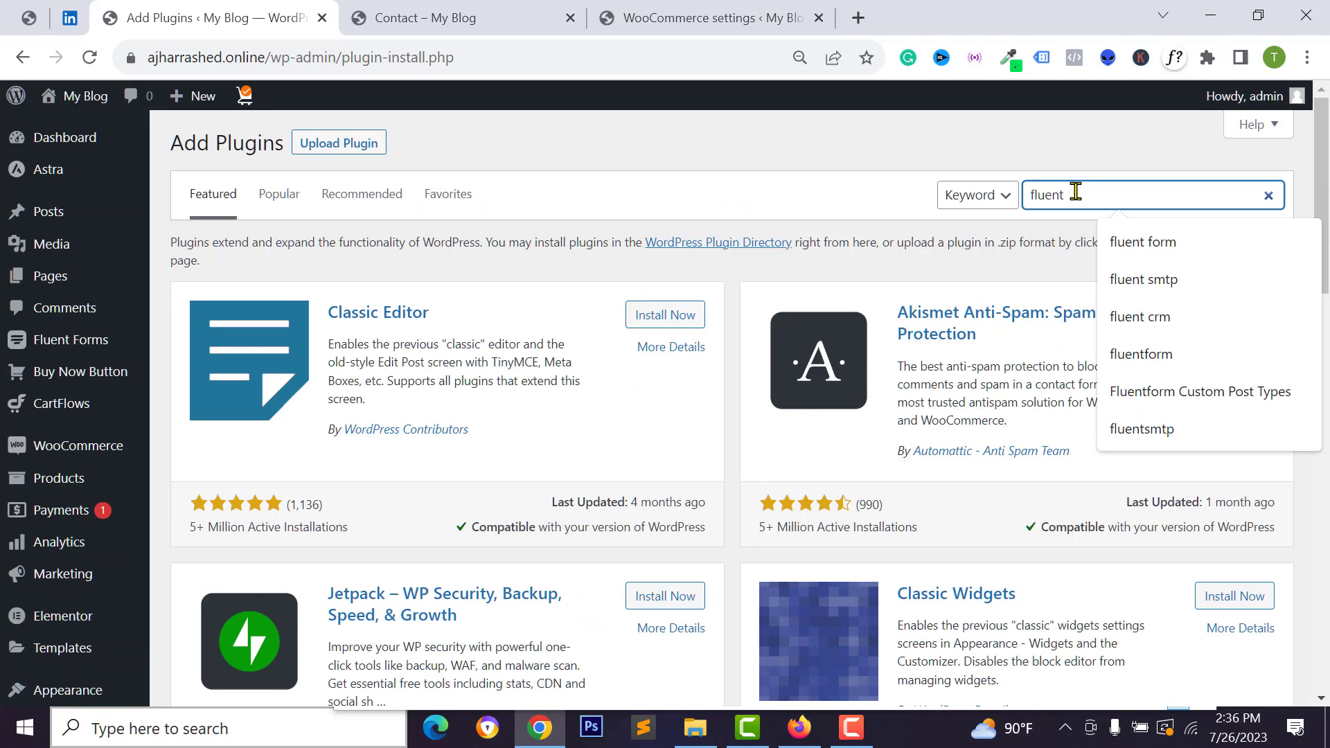
scroll(789, 412, "down", 2)
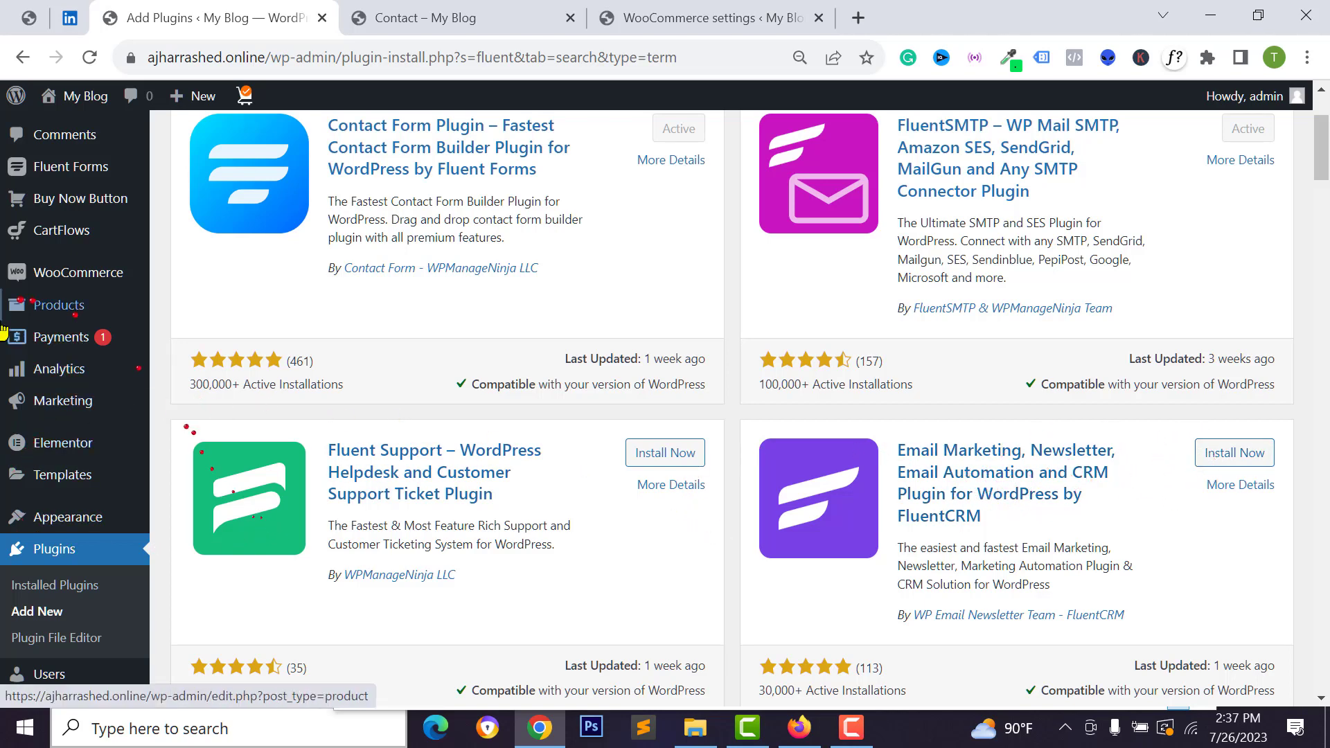
scroll(338, 489, "down", 1)
scroll(338, 489, "down", 1)
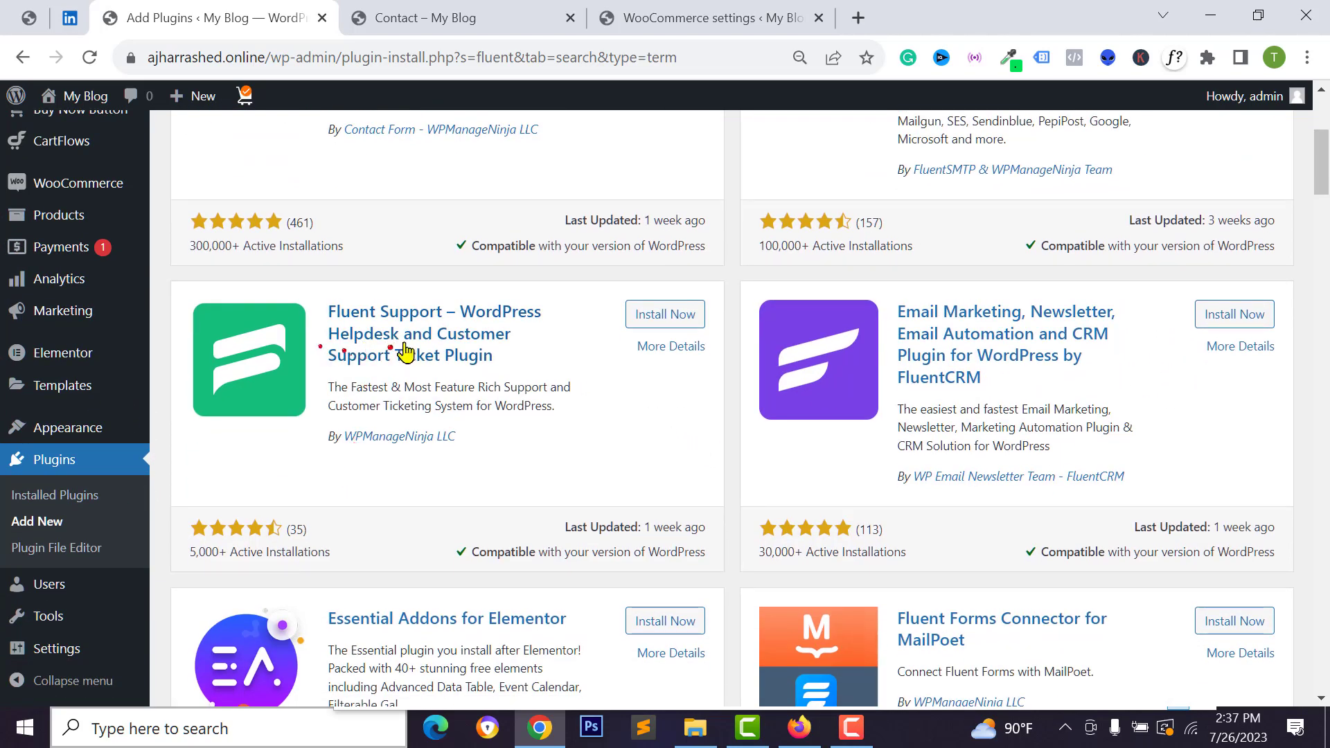